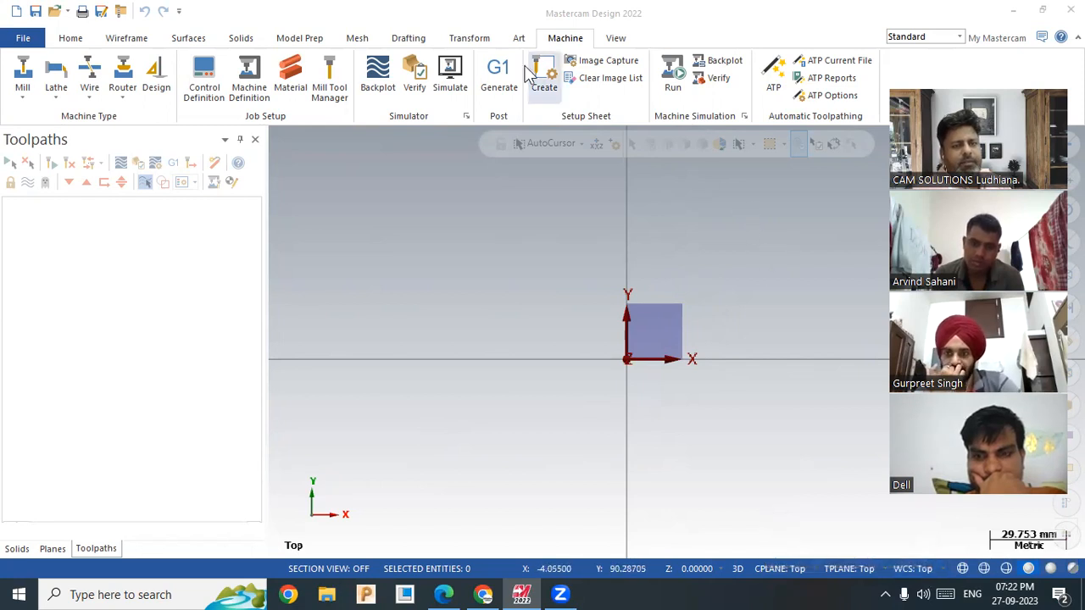
Step: Bring up the Planes manager, widen the manager pane to show all plane columns, and close the Planes manager
click(618, 39)
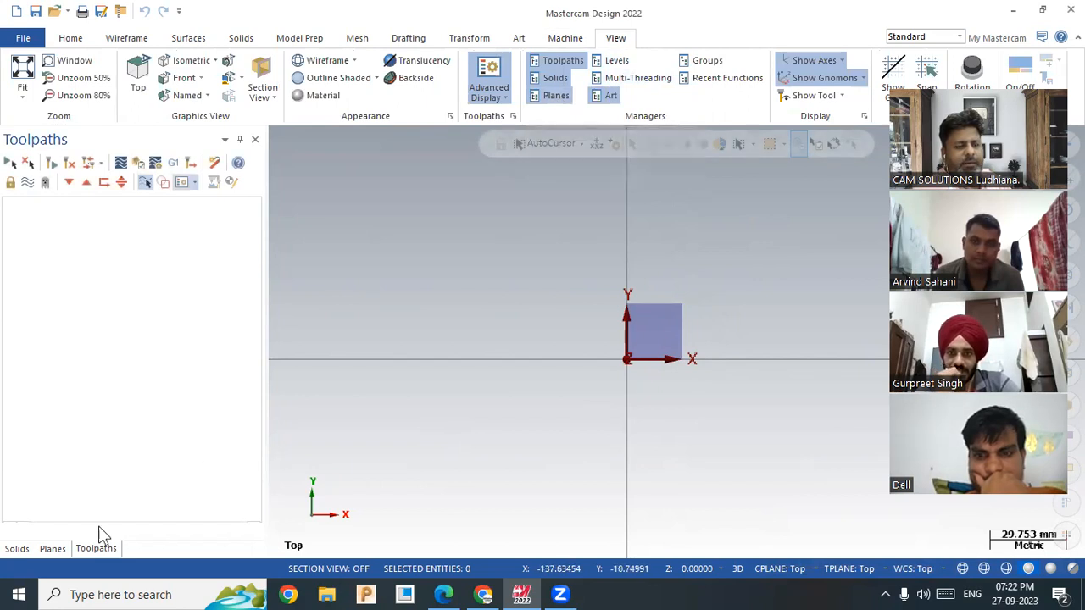
click(52, 550)
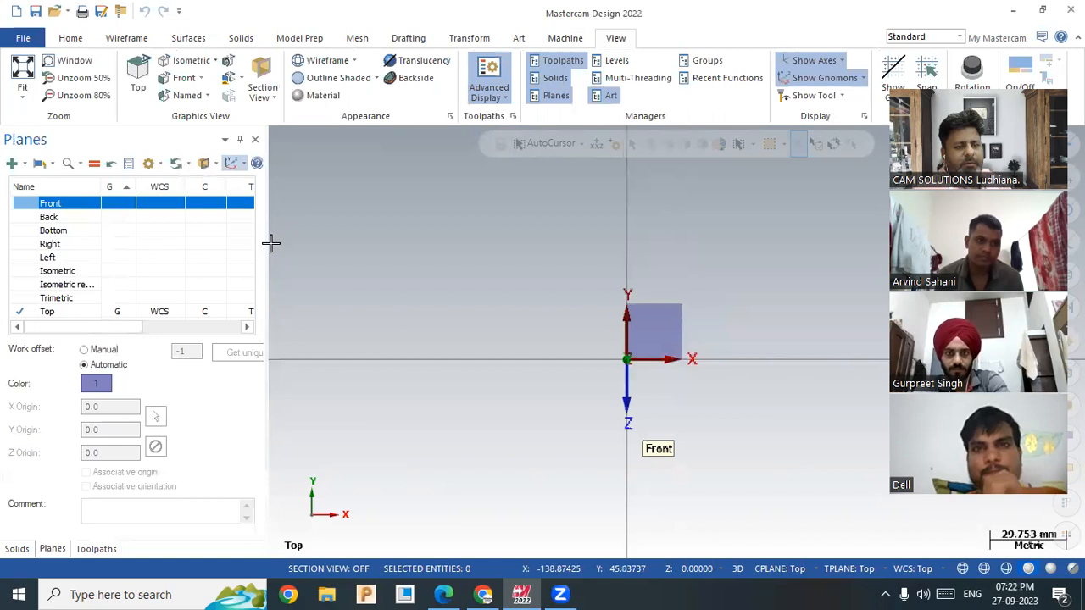
drag(265, 244, 442, 244)
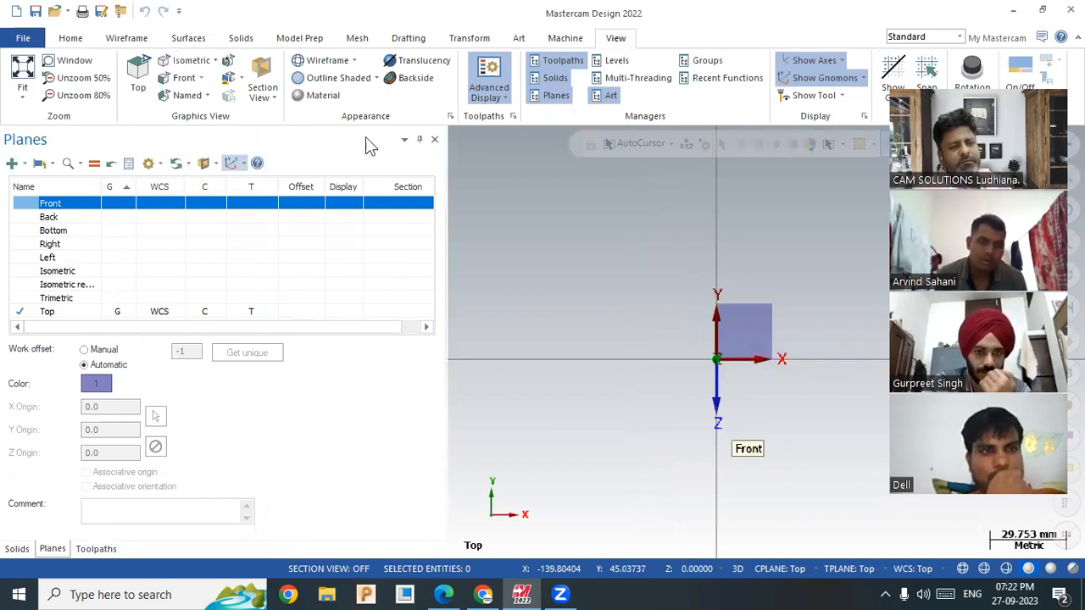
click(434, 140)
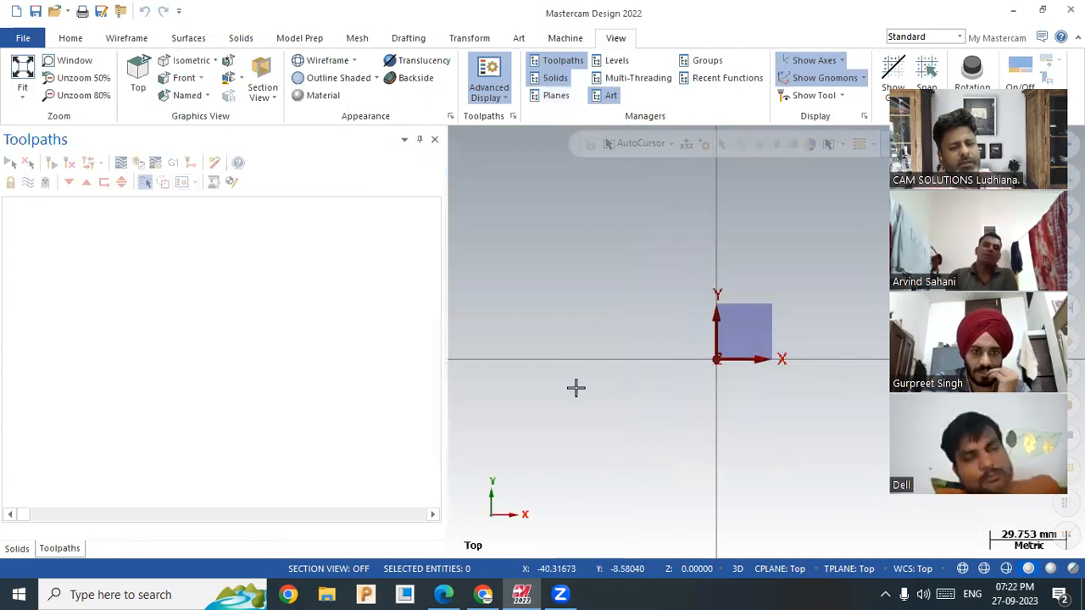
scroll(583, 398, down, 1)
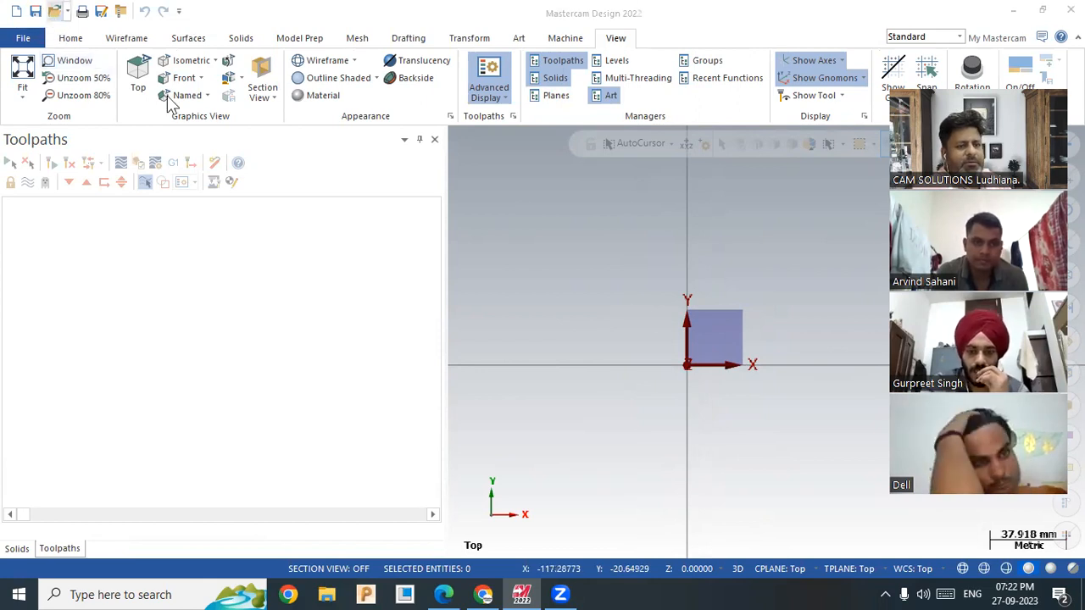
Step: Open the part file 3d model.emcam from the Parts folder
key(ctrl+o)
click(275, 136)
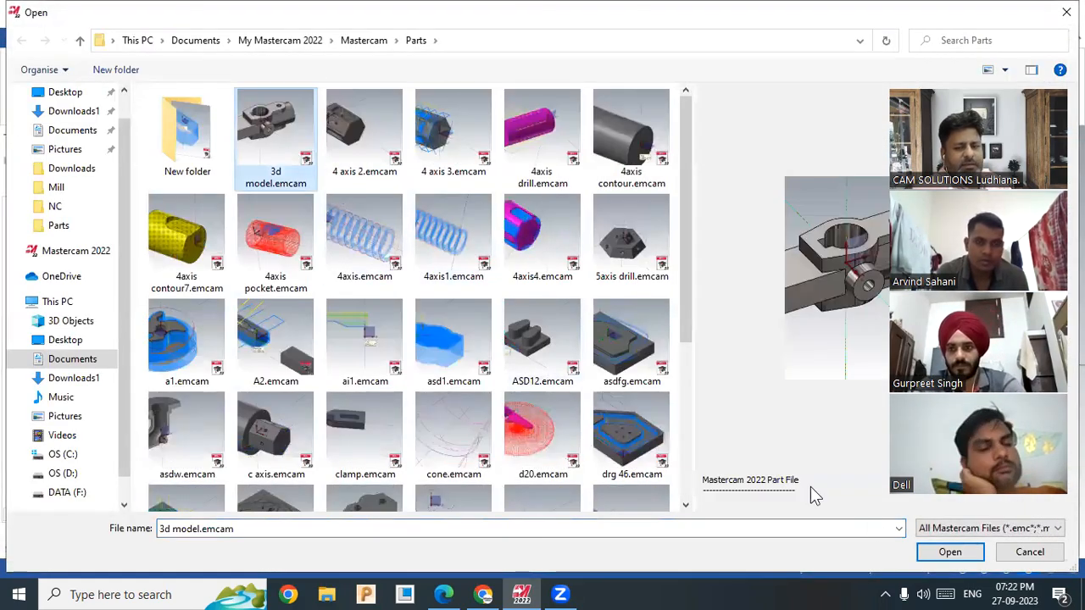
click(950, 552)
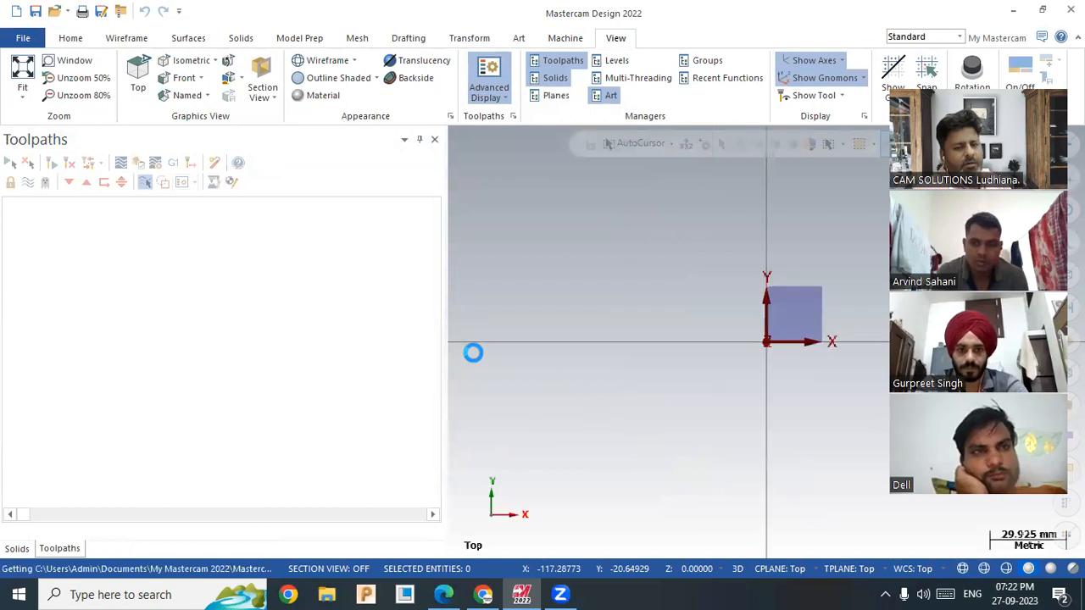
scroll(726, 376, down, 3)
middle_drag(711, 416, 726, 410)
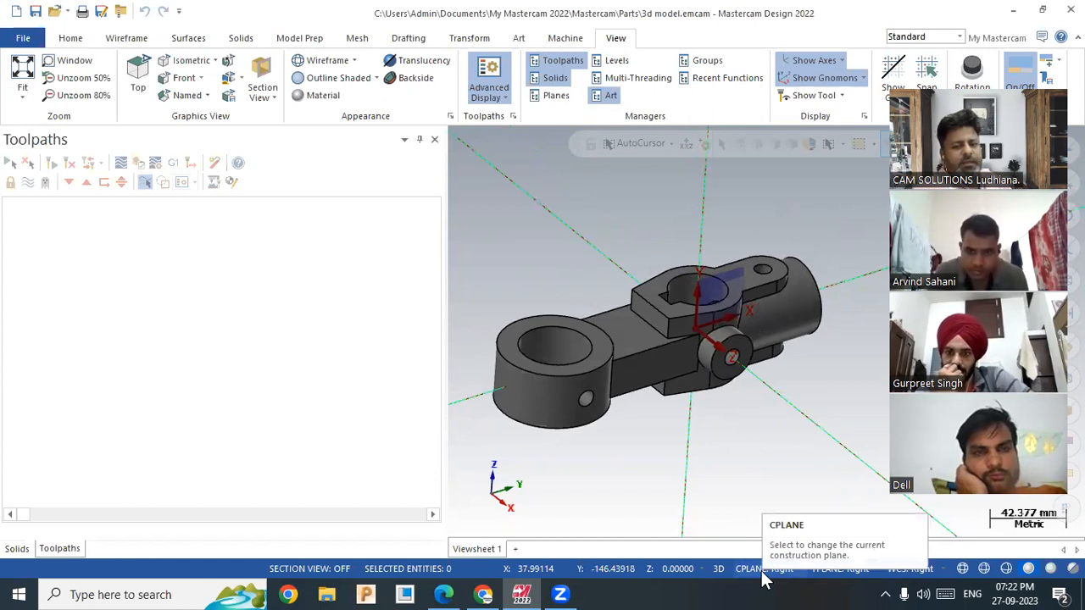
Step: Set both the construction plane and the WCS to Top
click(757, 569)
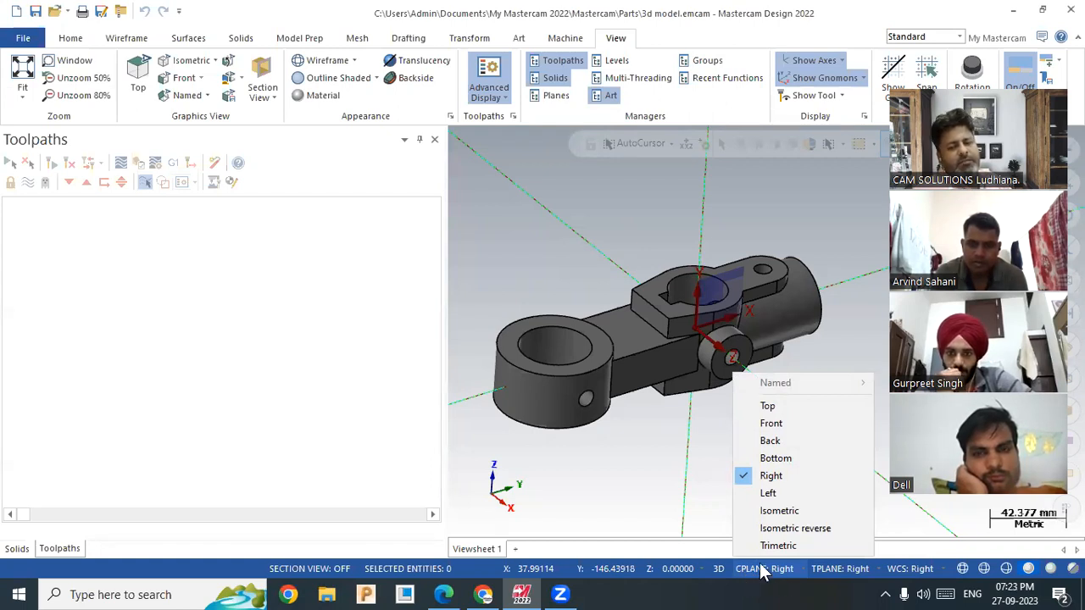
click(769, 406)
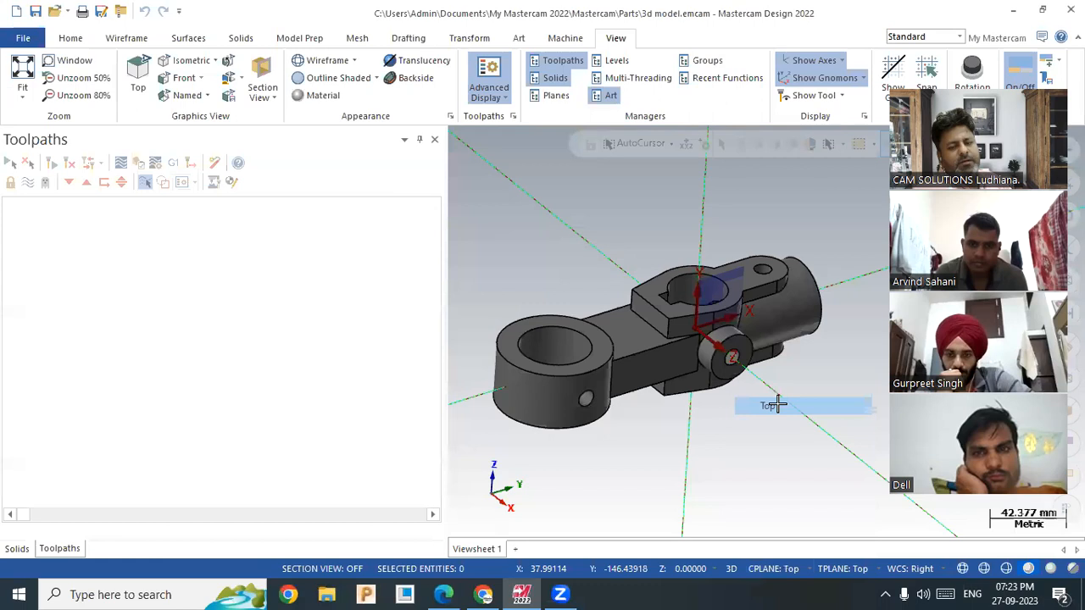
click(909, 568)
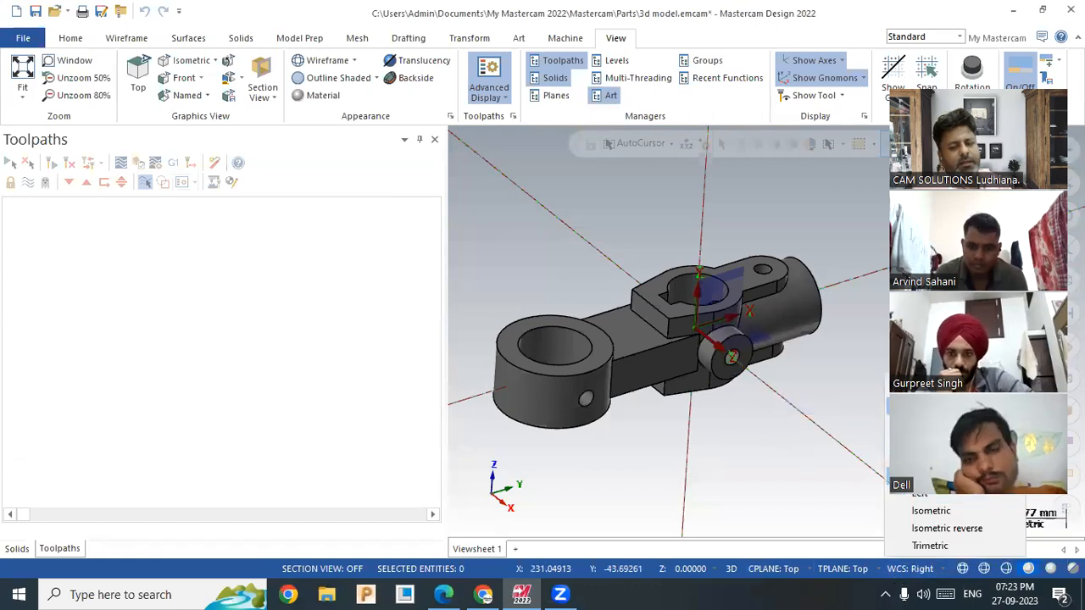
click(928, 403)
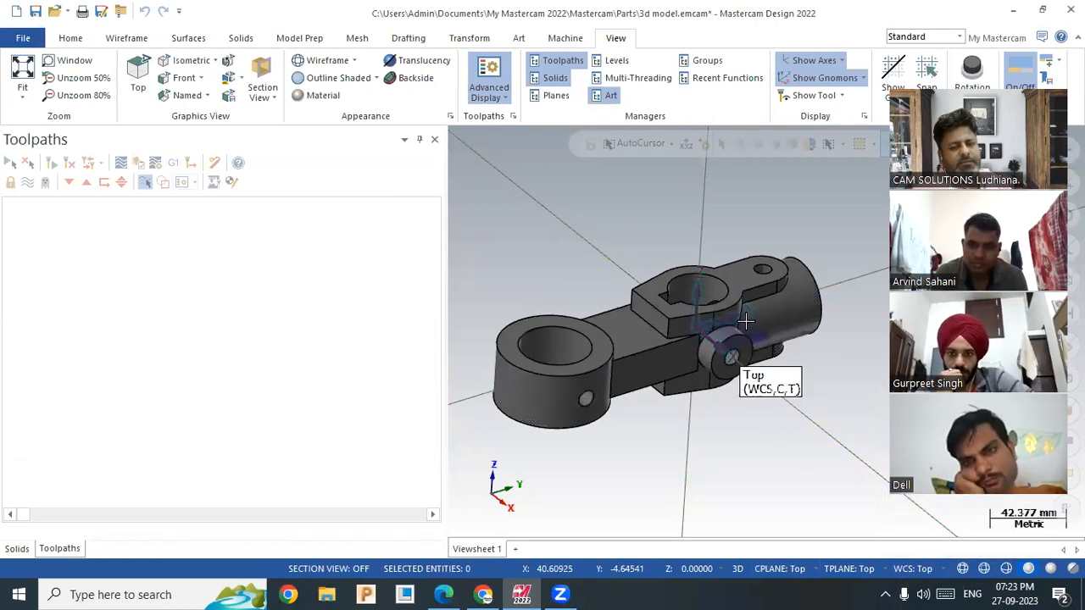
Step: Draw a center-point circle about 33 mm in diameter on the Top plane, beyond the part's clevis end
click(126, 38)
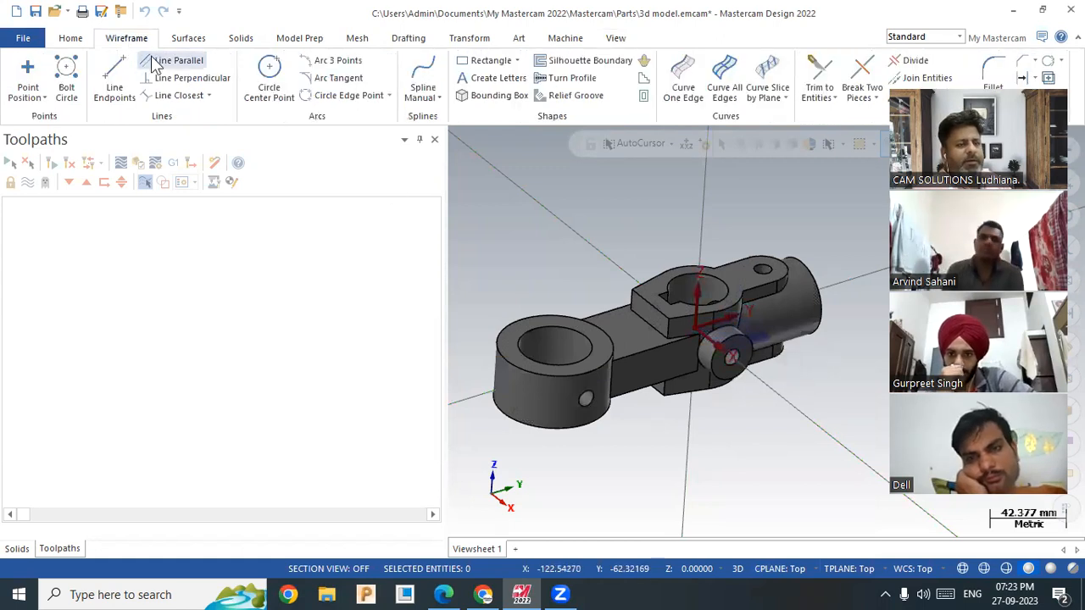
click(269, 74)
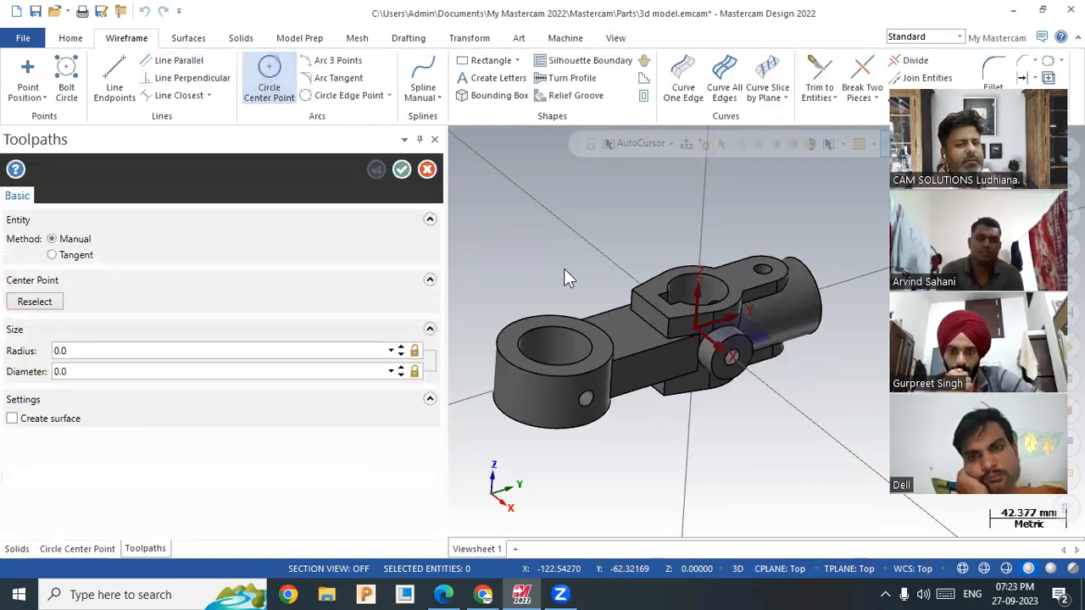
click(801, 180)
click(775, 192)
scroll(573, 286, down, 1)
middle_drag(703, 407, 684, 339)
mouse_move(730, 268)
middle_down()
mouse_move(703, 305)
mouse_move(678, 221)
mouse_move(726, 216)
mouse_move(714, 240)
mouse_move(729, 247)
middle_up()
scroll(684, 373, up, 4)
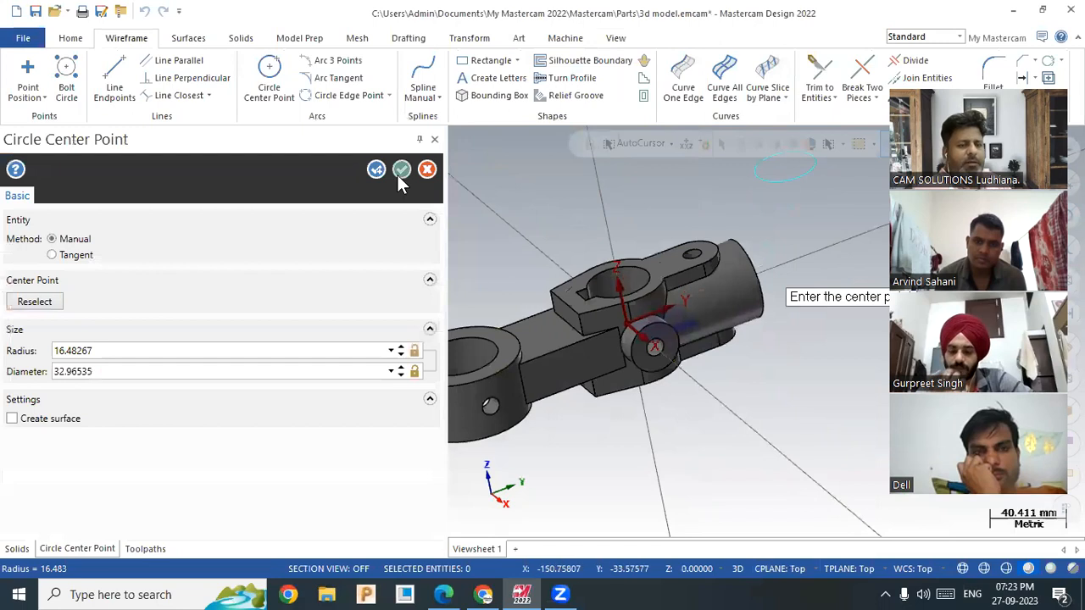
click(400, 171)
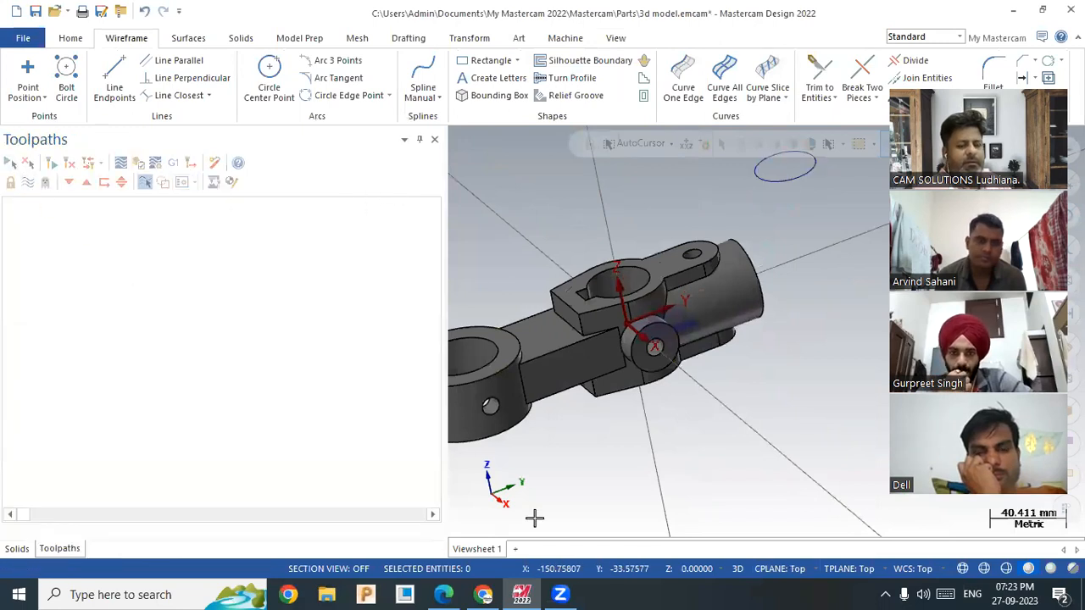
Step: Set the construction plane to Right and draw three center-point circles in front of the part, the last about 37 mm in diameter
click(781, 569)
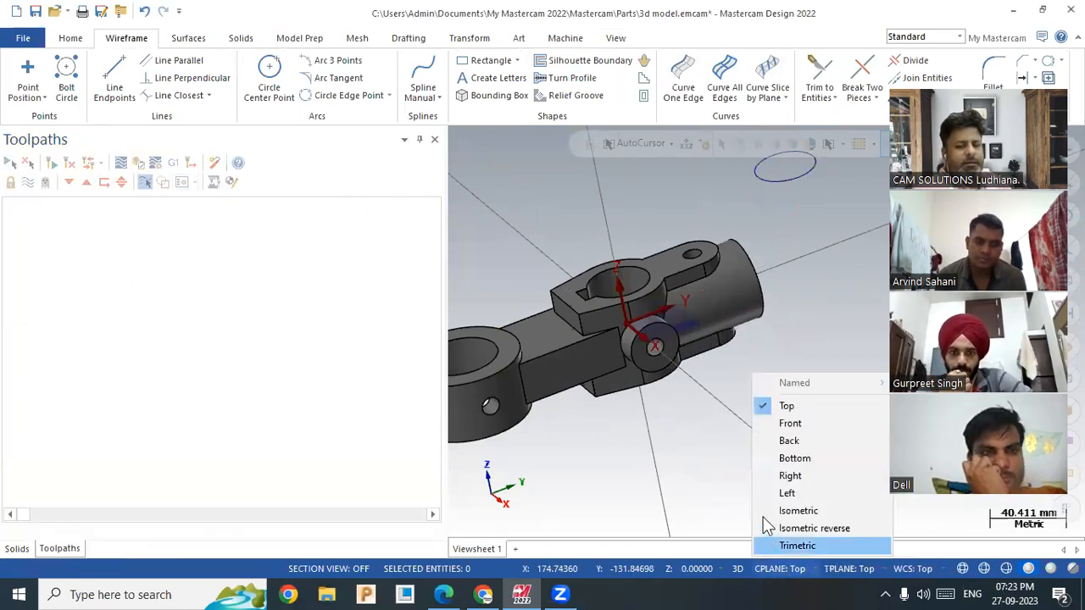
click(788, 476)
click(288, 100)
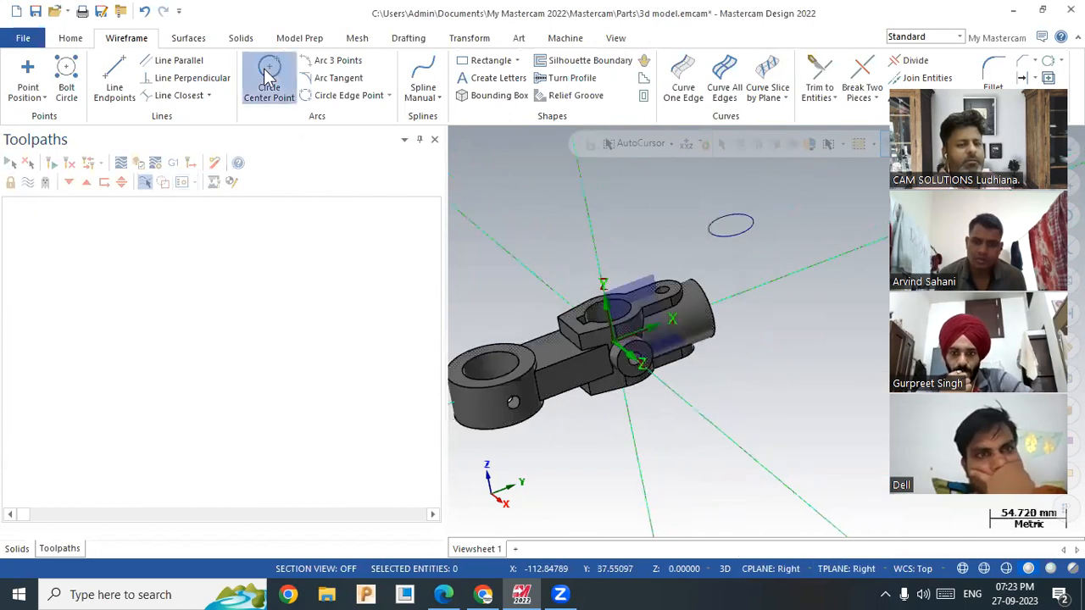
click(800, 345)
mouse_move(722, 438)
middle_down()
mouse_move(765, 457)
mouse_move(760, 434)
mouse_move(739, 433)
middle_up()
click(675, 445)
click(673, 477)
click(527, 458)
click(521, 483)
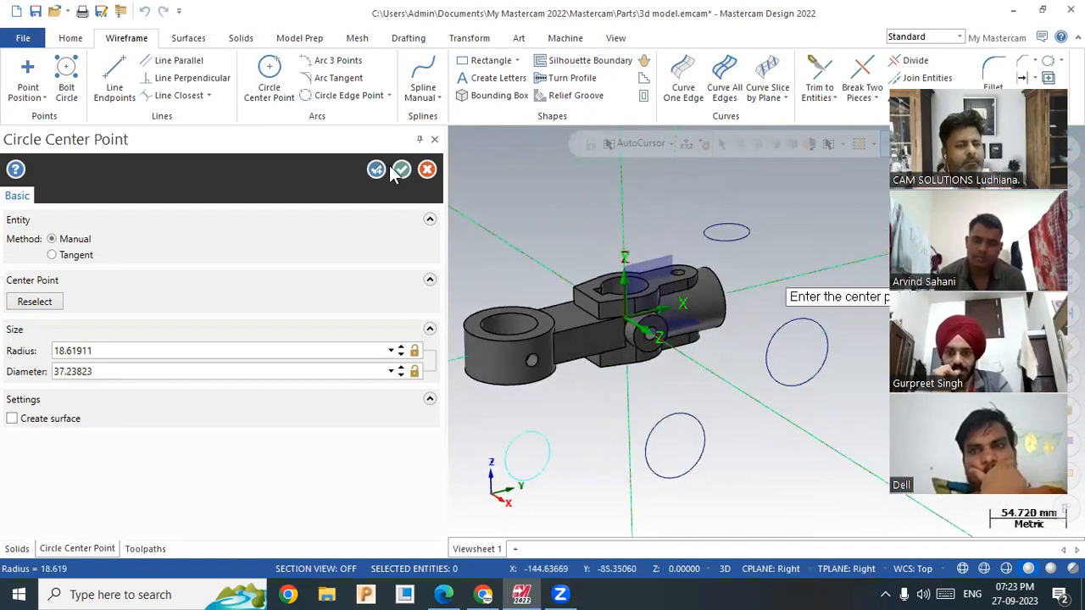
click(400, 170)
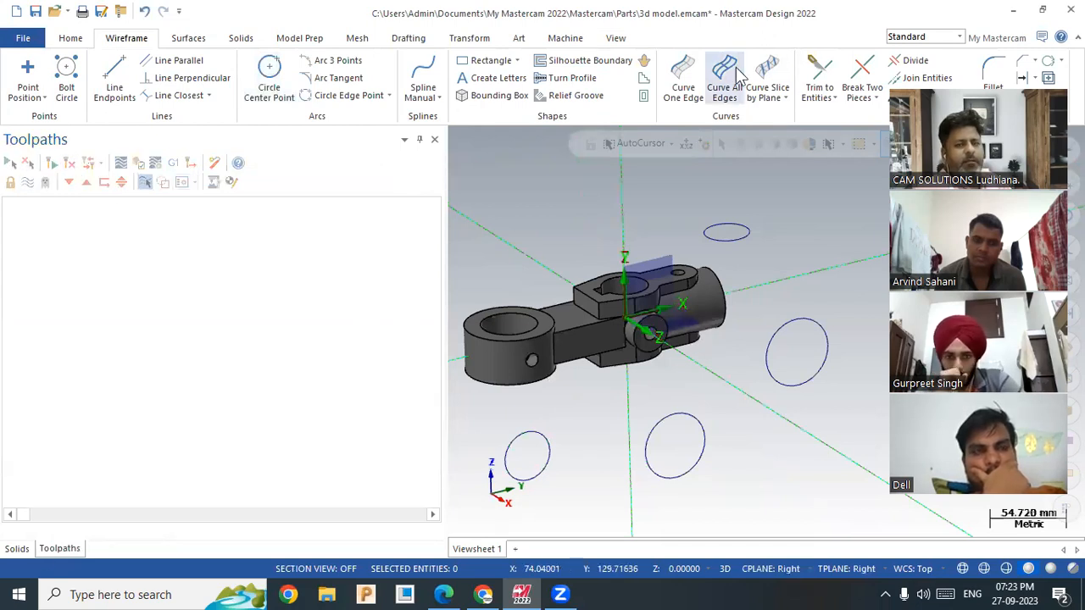
Step: Create a new plane from the flat side face of the connecting arm, keeping the default orientation and the name Plane
click(616, 38)
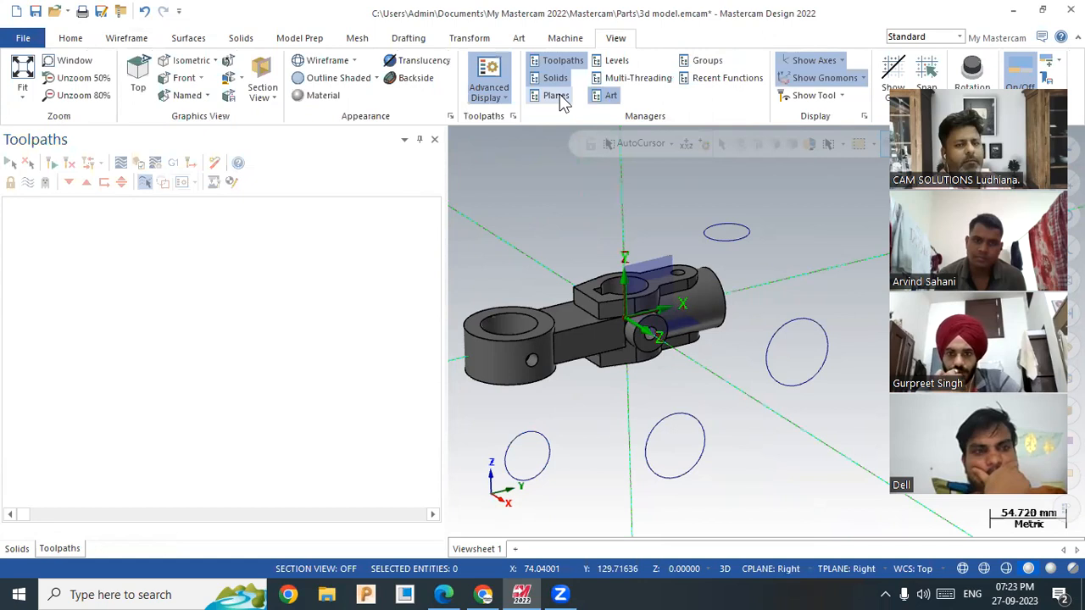
click(556, 94)
click(19, 163)
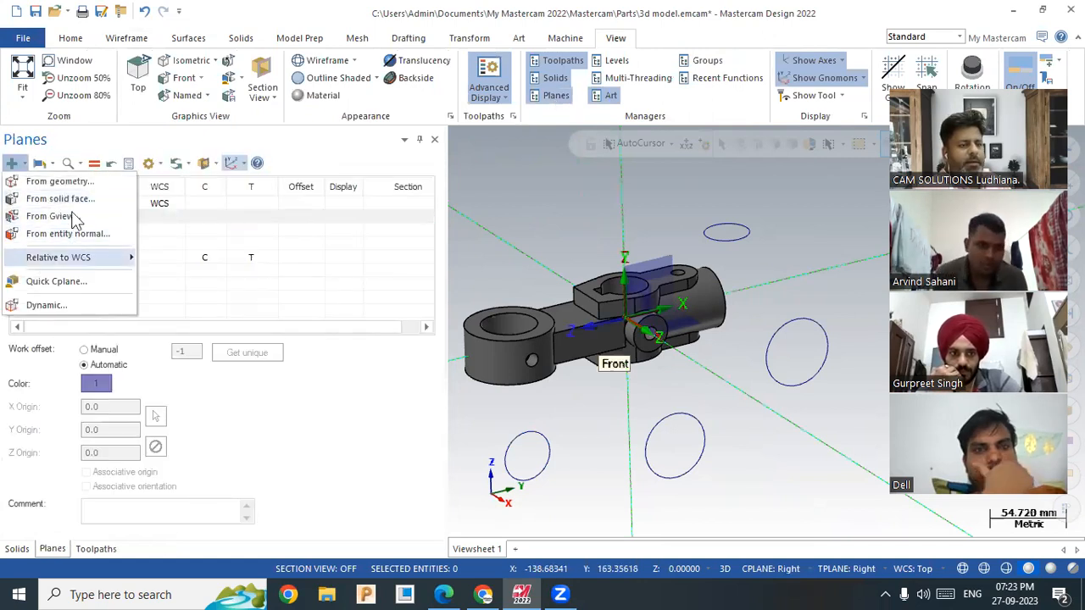
click(61, 199)
scroll(586, 349, up, 1)
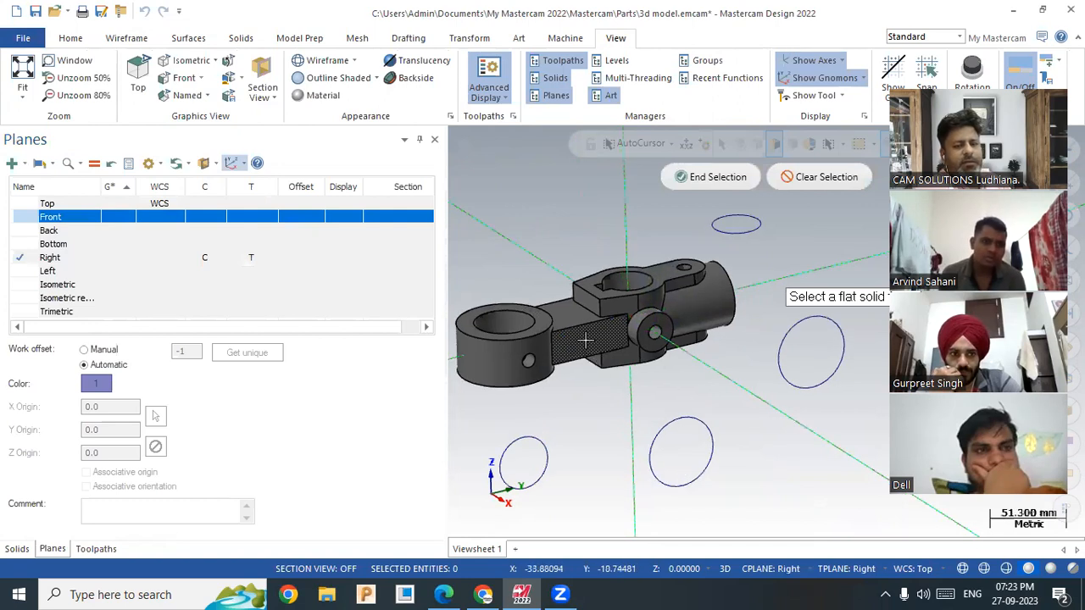
click(586, 340)
click(596, 486)
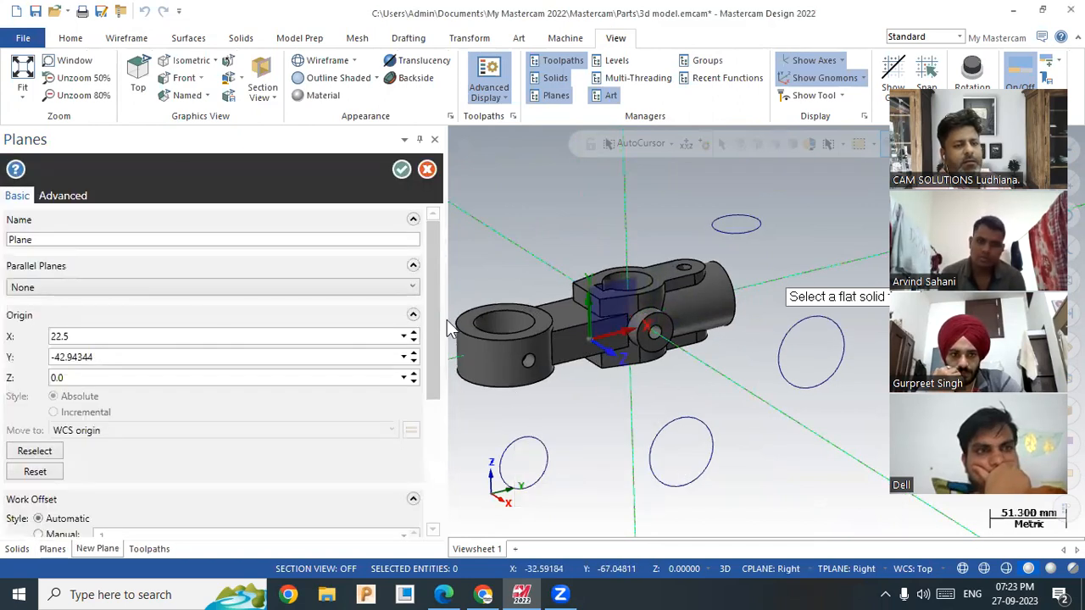
click(190, 243)
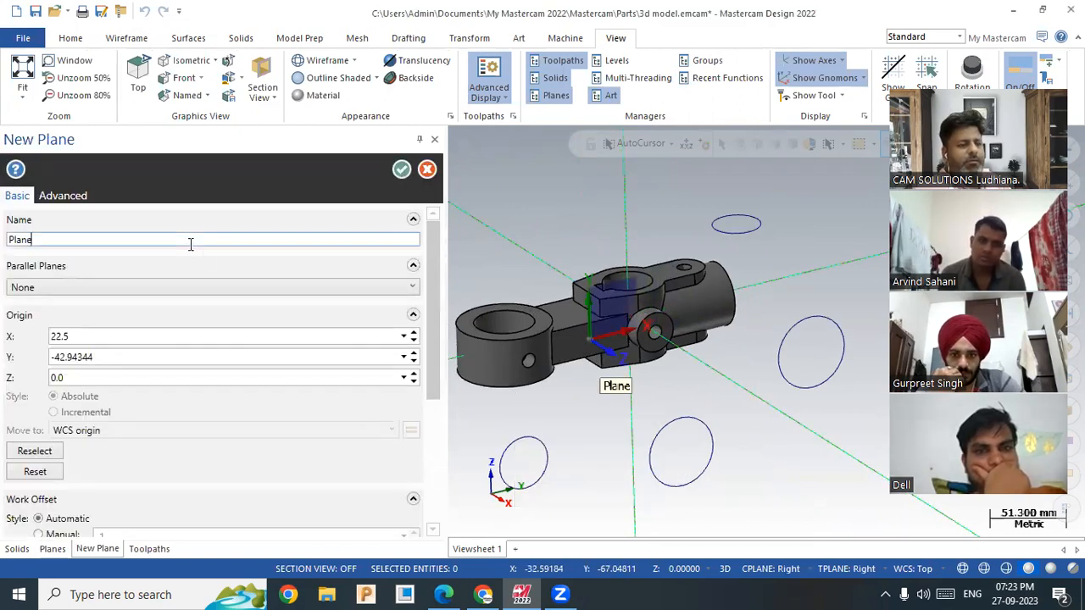
click(400, 173)
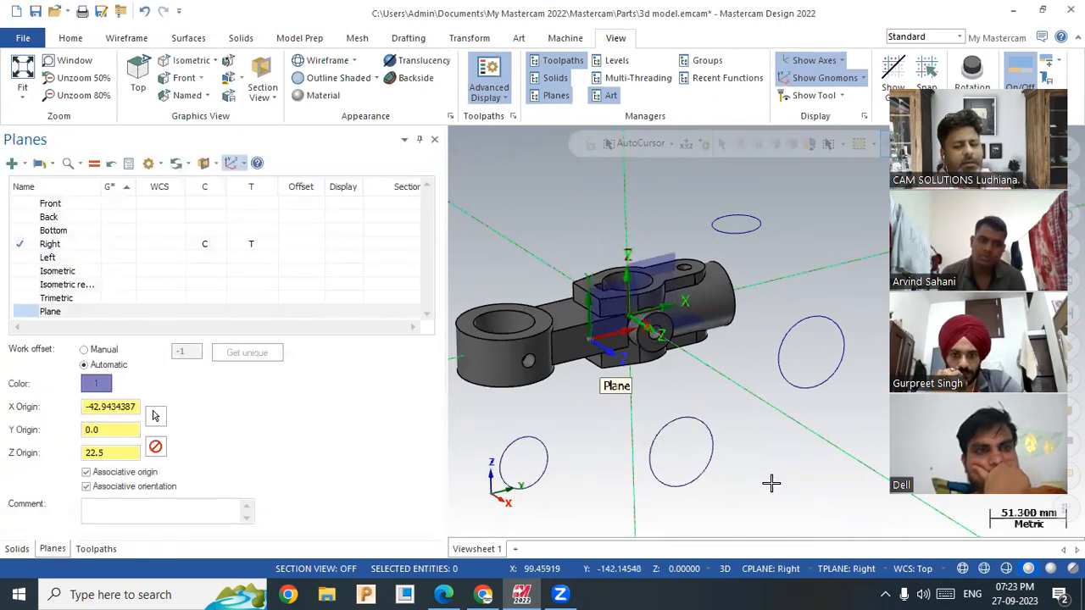
Step: Make the named plane Plane the construction plane and draw four center-point circles around the part, the last two about 56 and 47 mm in diameter
click(784, 572)
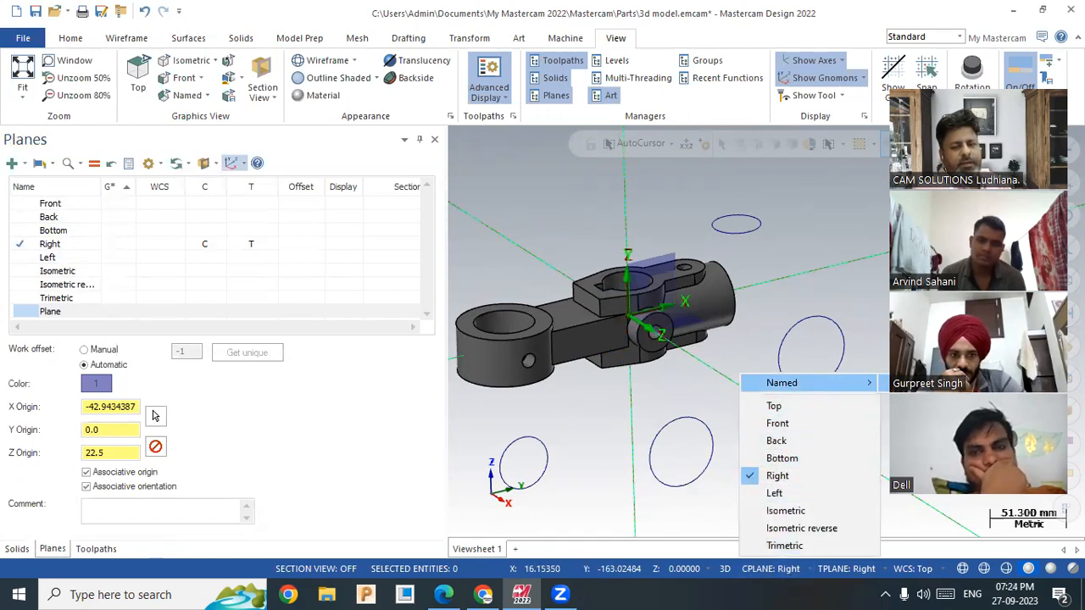
click(915, 383)
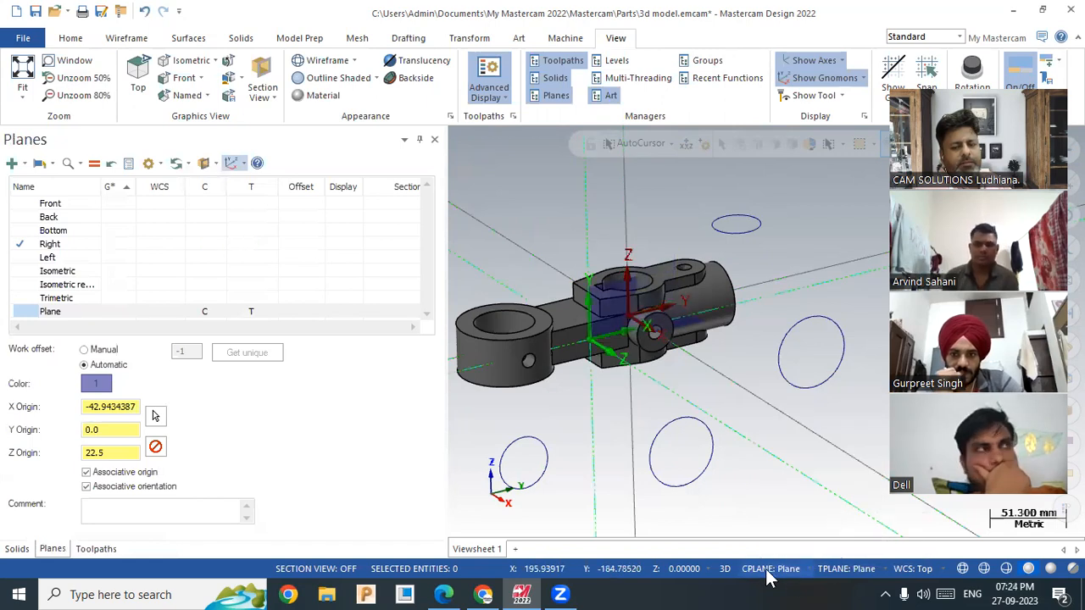
click(127, 38)
click(269, 85)
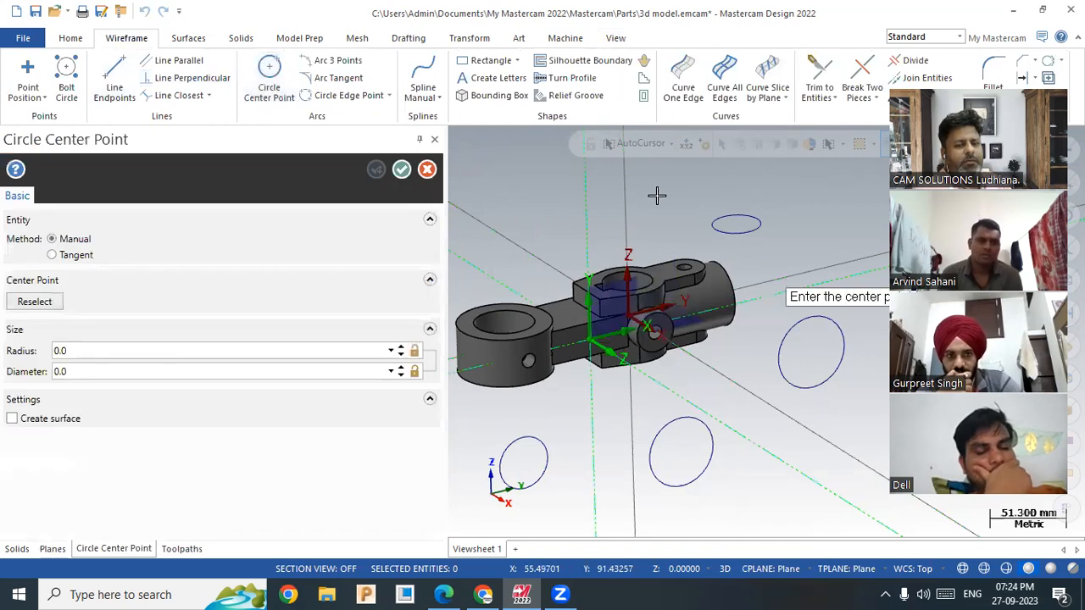
click(661, 217)
click(787, 259)
click(784, 282)
click(765, 401)
click(767, 437)
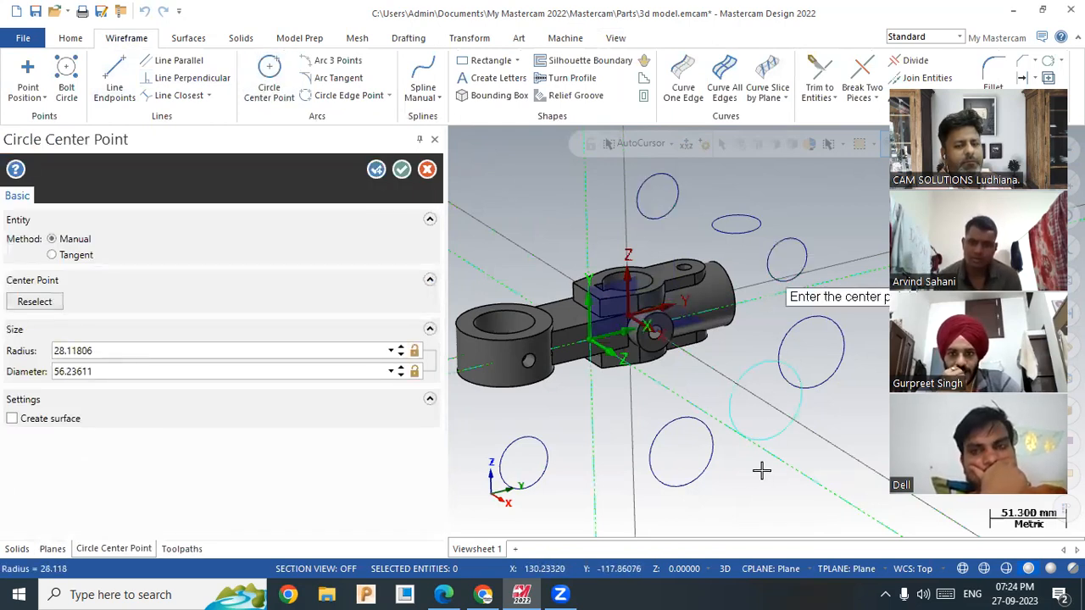
click(712, 480)
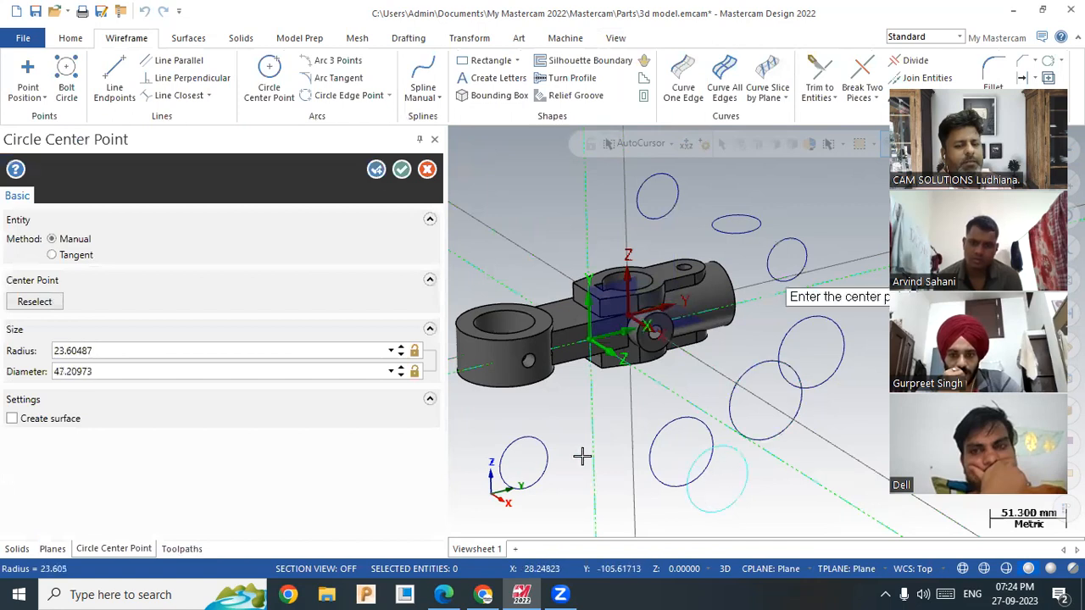
click(400, 170)
Step: Set the construction plane back to Top
middle_drag(678, 246, 737, 364)
scroll(688, 262, down, 3)
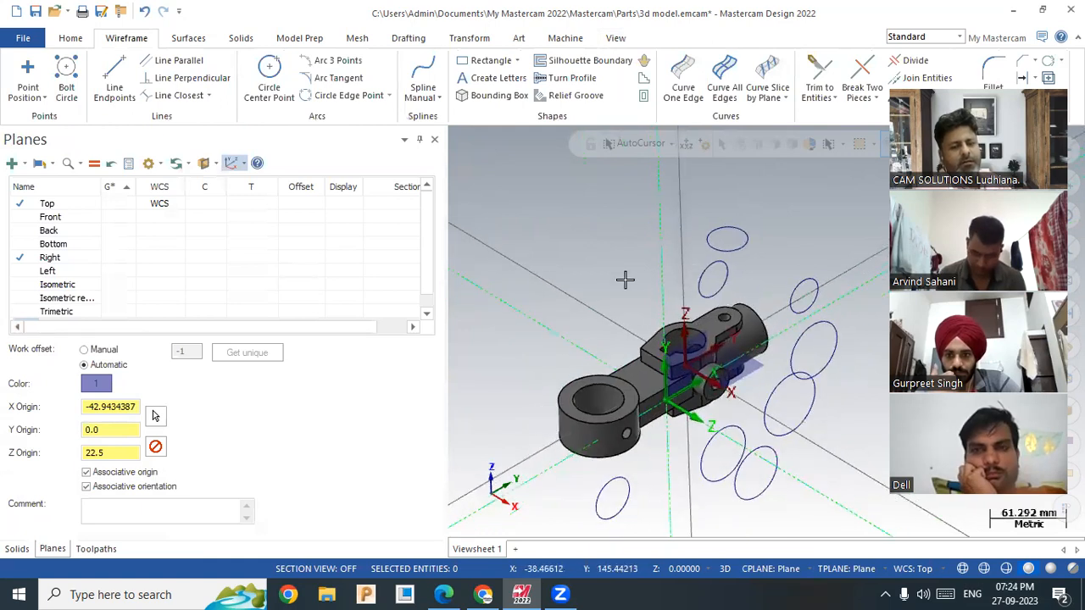
click(767, 563)
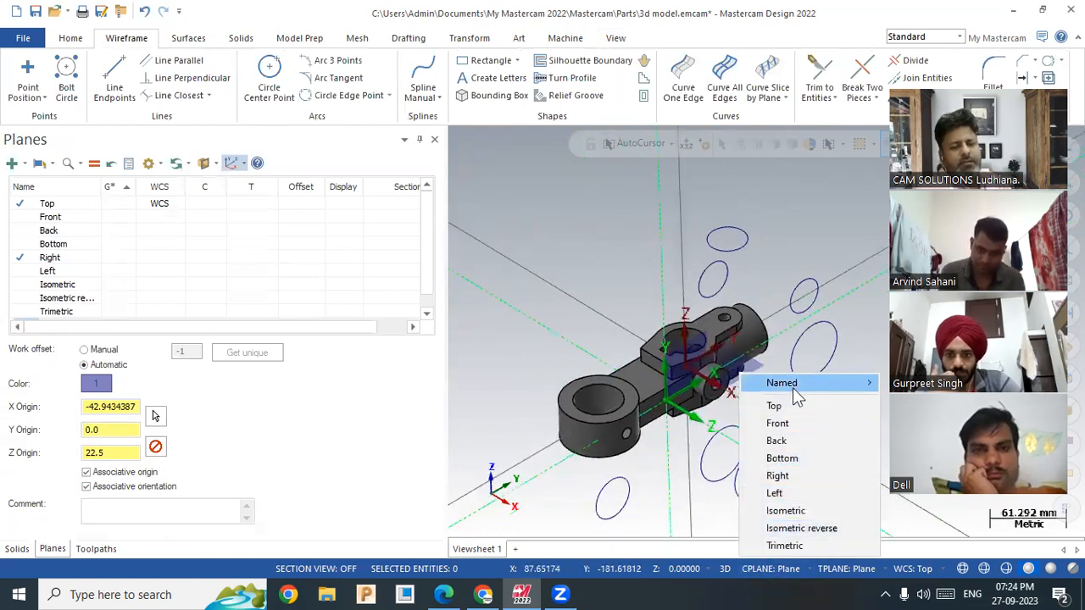
mouse_move(794, 383)
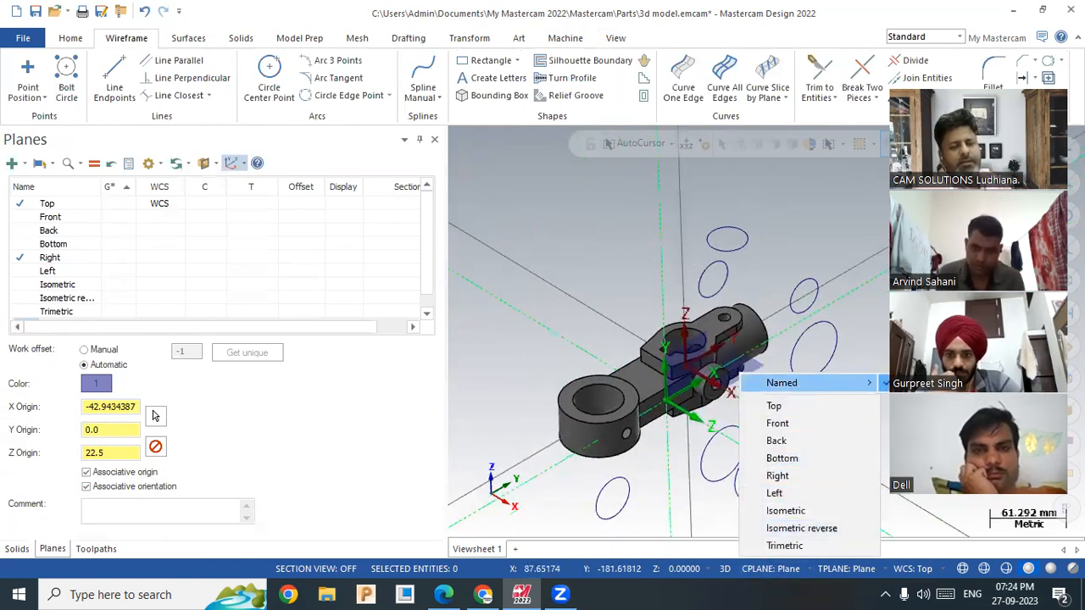
click(792, 410)
scroll(721, 383, down, 1)
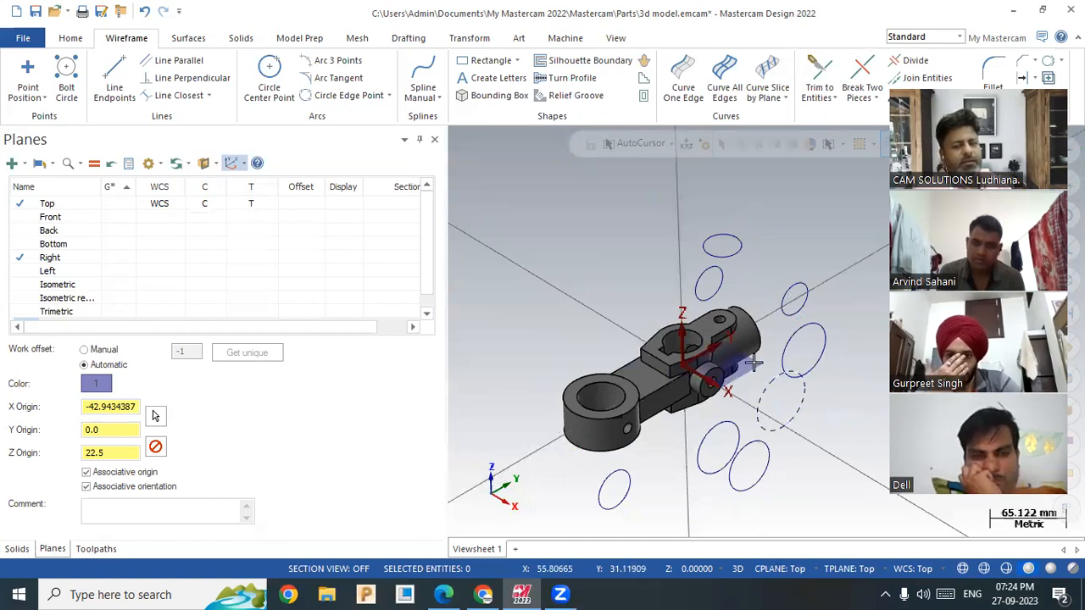
Step: Delete all the circles drawn around the part
scroll(677, 243, down, 4)
drag(669, 223, 812, 475)
key(Delete)
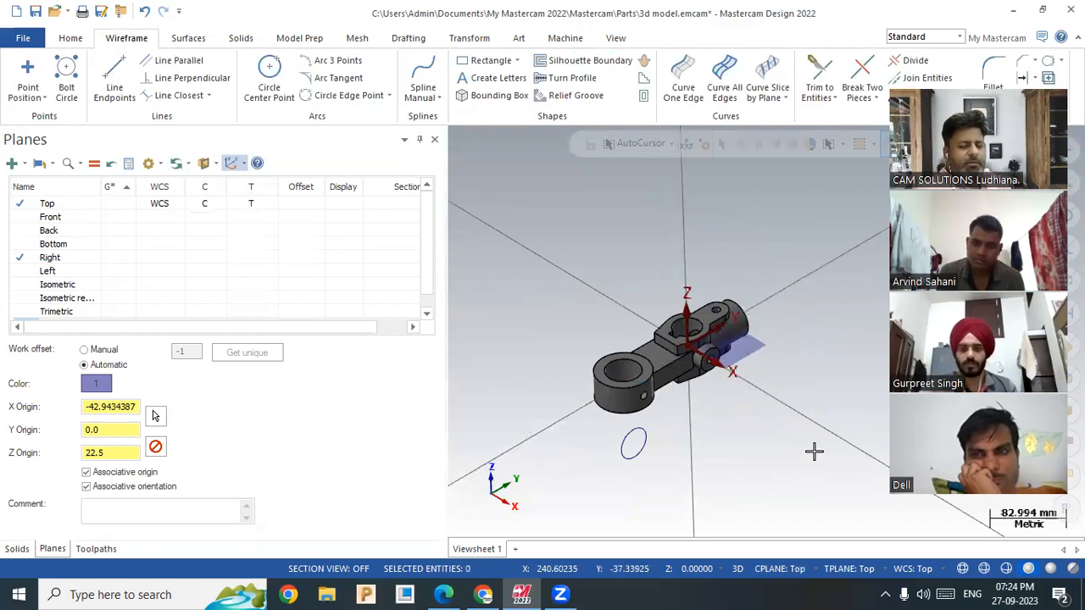
click(641, 430)
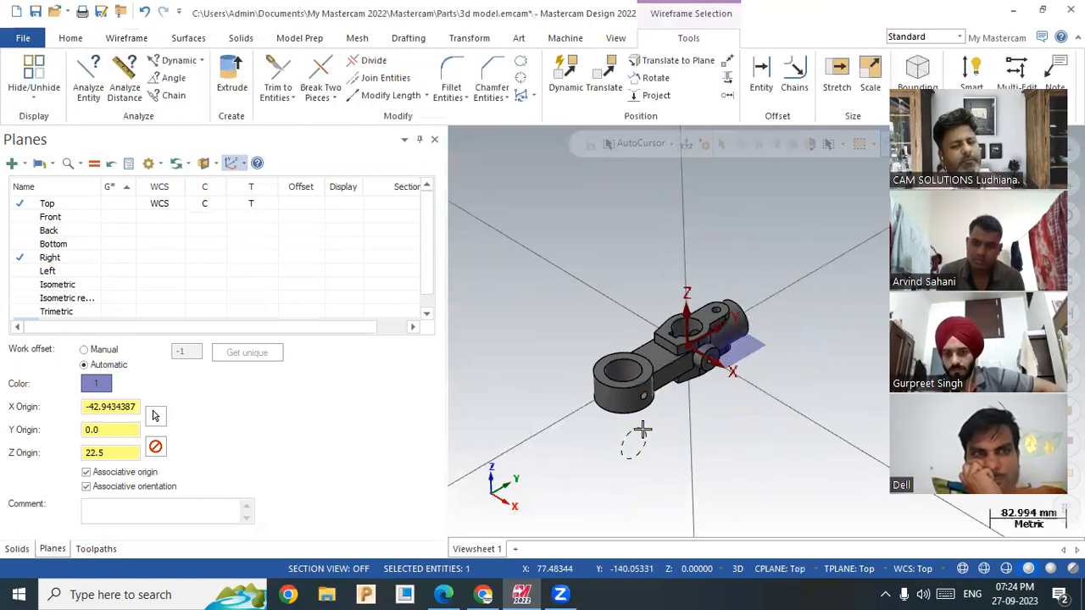
key(Delete)
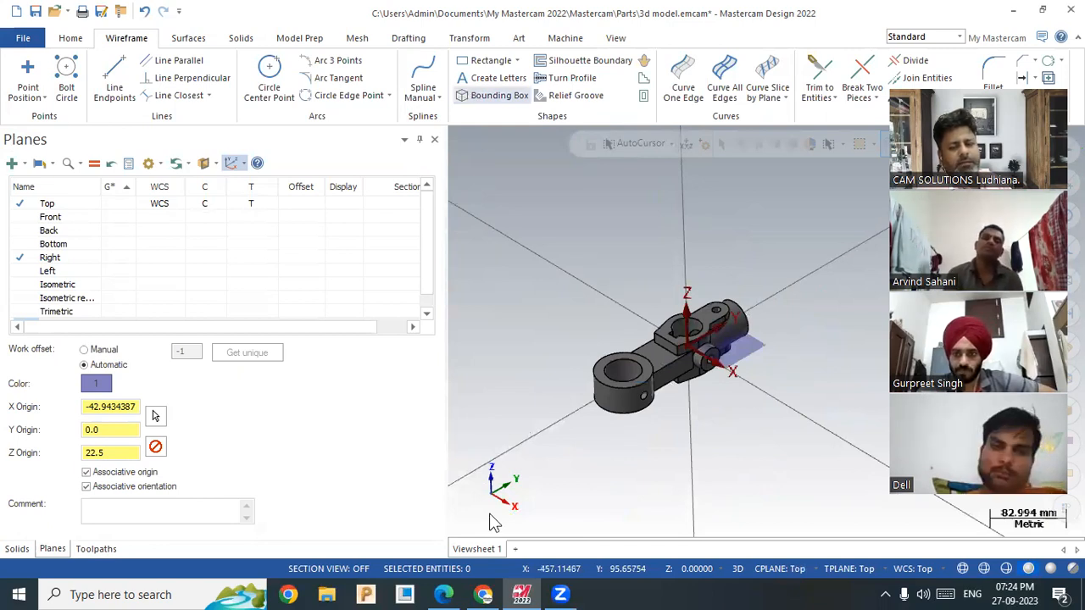
Step: Set the tool plane to Front and add a default mill machine group for toolpaths
click(855, 568)
click(860, 423)
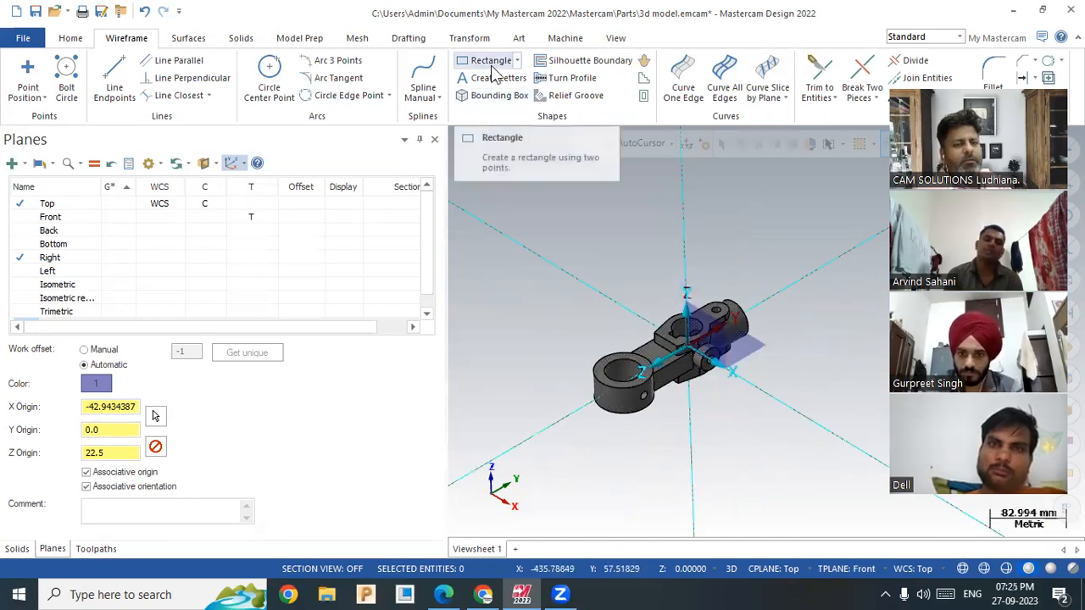
click(564, 40)
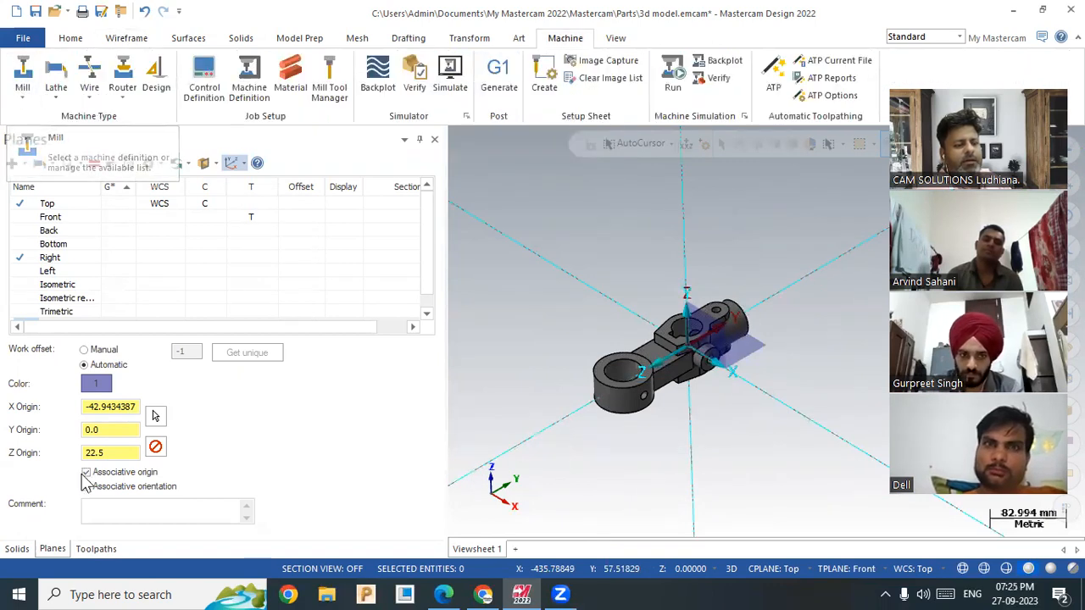
click(84, 551)
click(23, 77)
click(36, 109)
Step: Create a contour toolpath on the top edge of the central bore with the default parameters and backplot it
click(44, 89)
scroll(716, 360, up, 5)
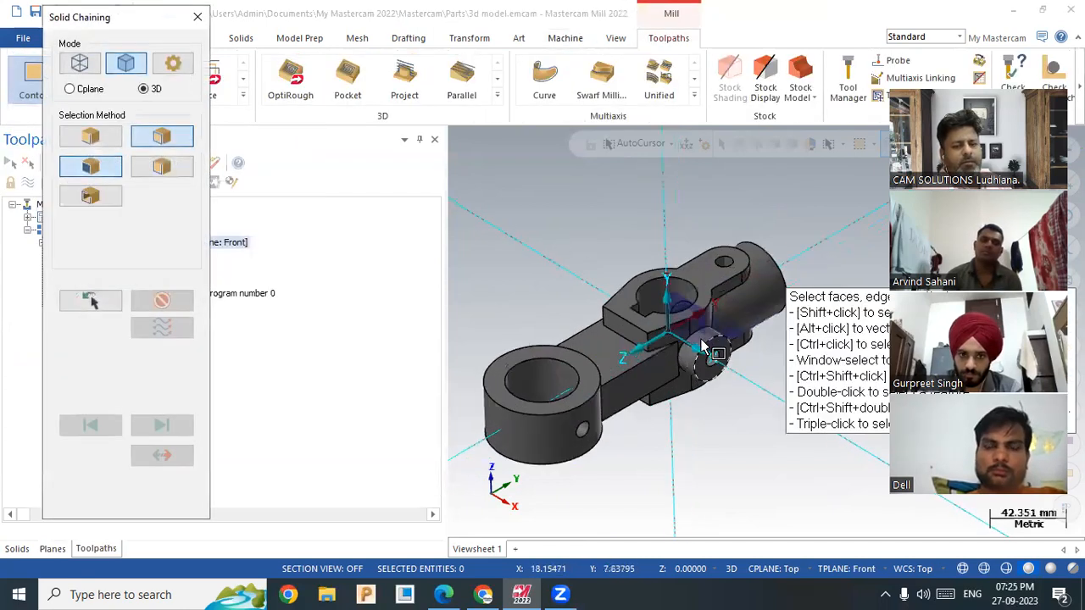
click(536, 388)
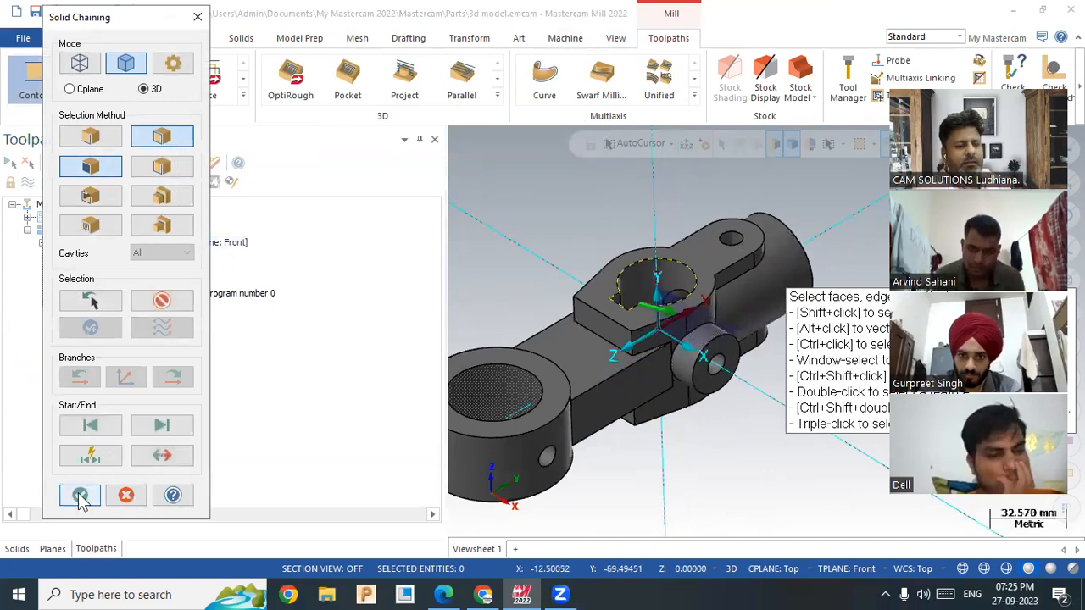
click(79, 495)
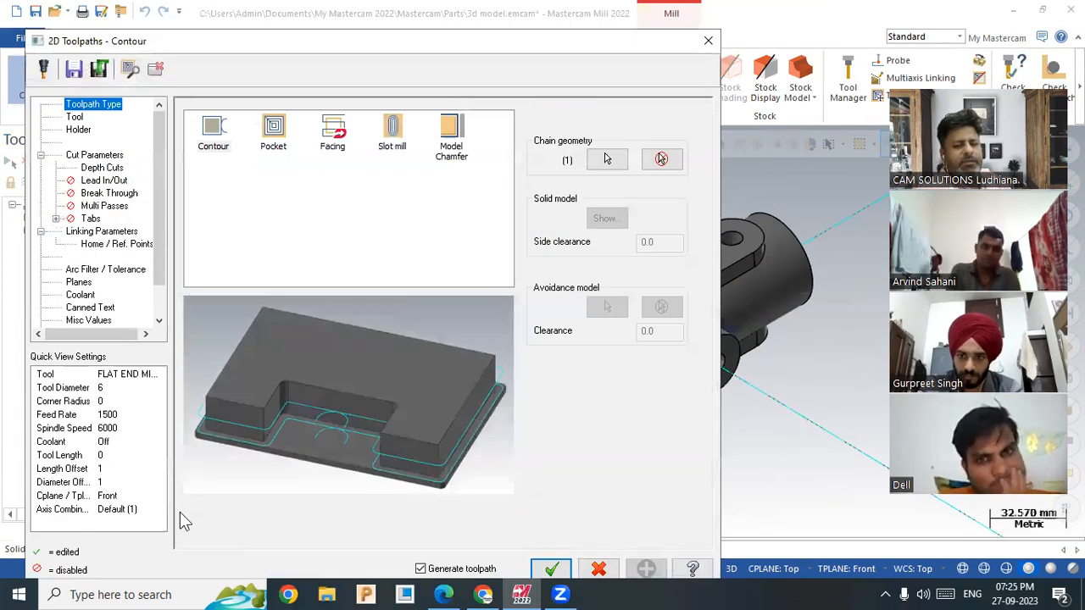
key(Return)
scroll(720, 356, down, 2)
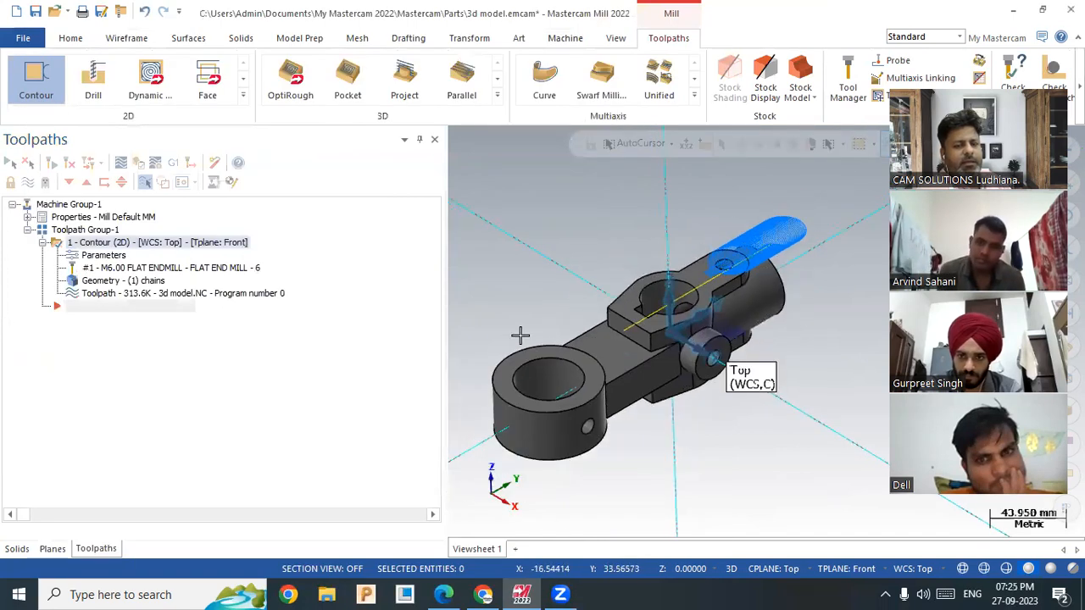
click(197, 293)
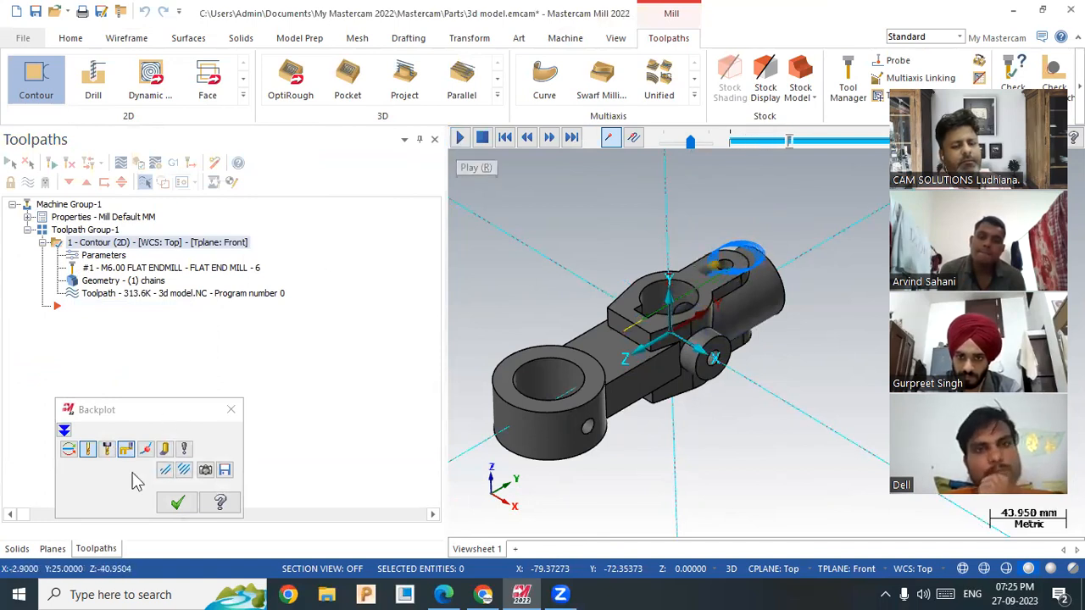
click(177, 502)
Step: Set the tool plane to Top and the construction plane to Front
click(839, 569)
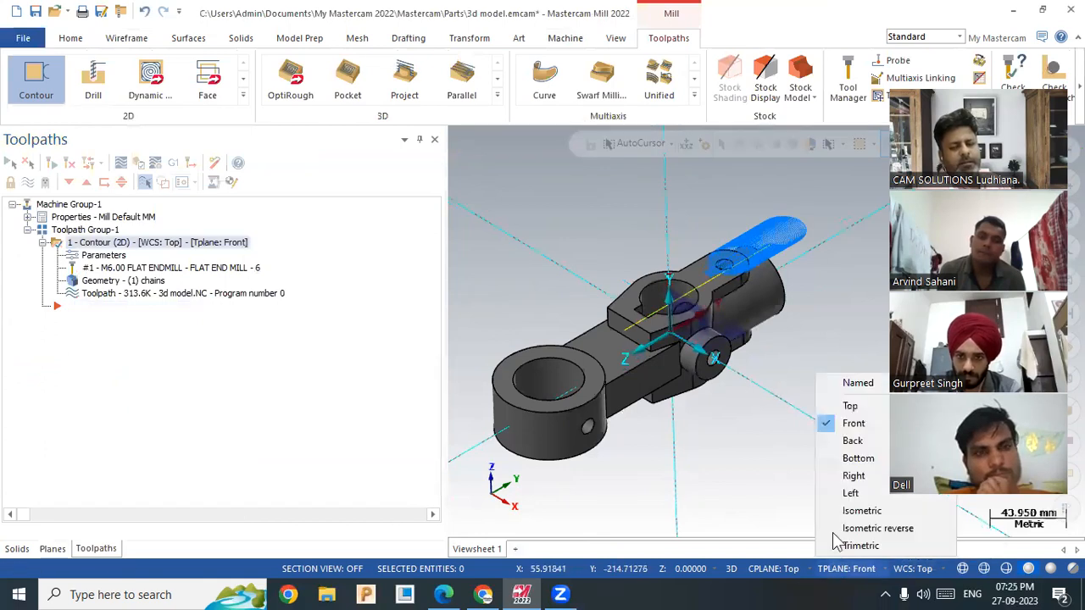
click(851, 405)
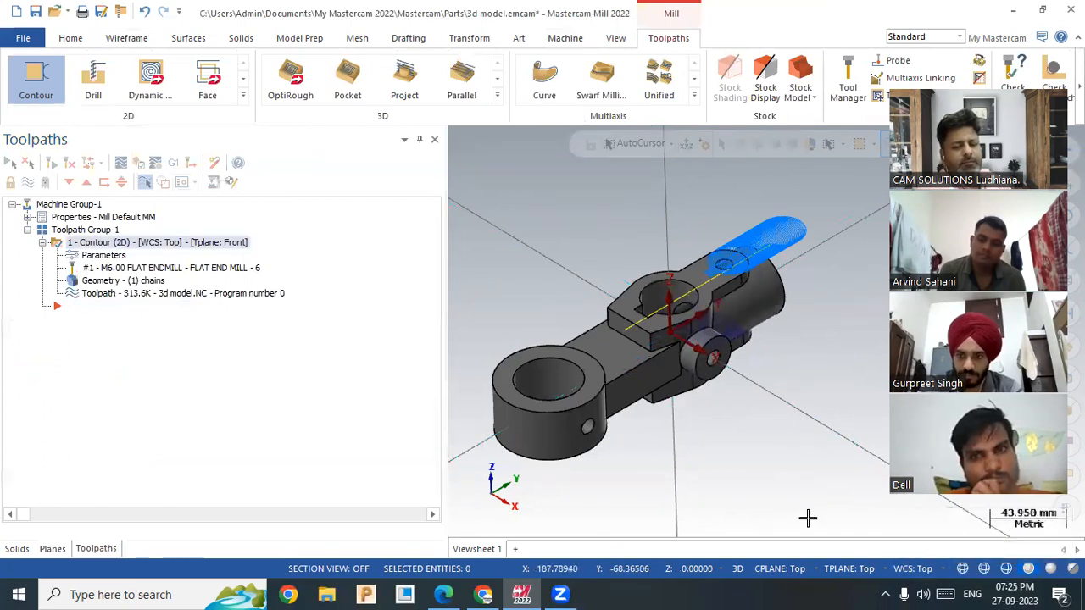
click(805, 573)
click(812, 424)
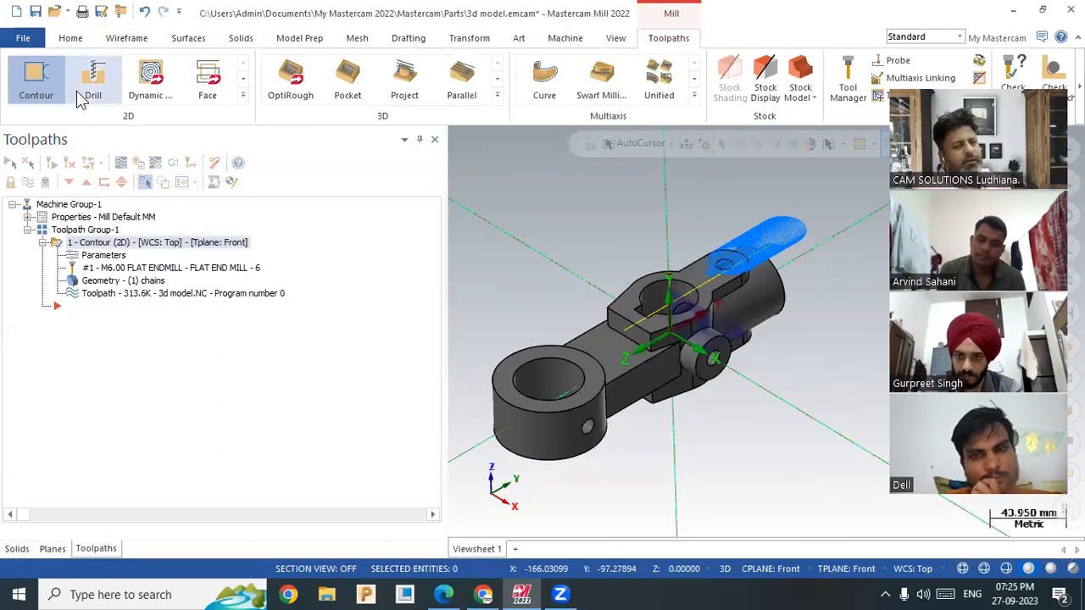
Step: Start a second contour toolpath on the top inner edge of the end ring and set its linking depth to -5
click(56, 78)
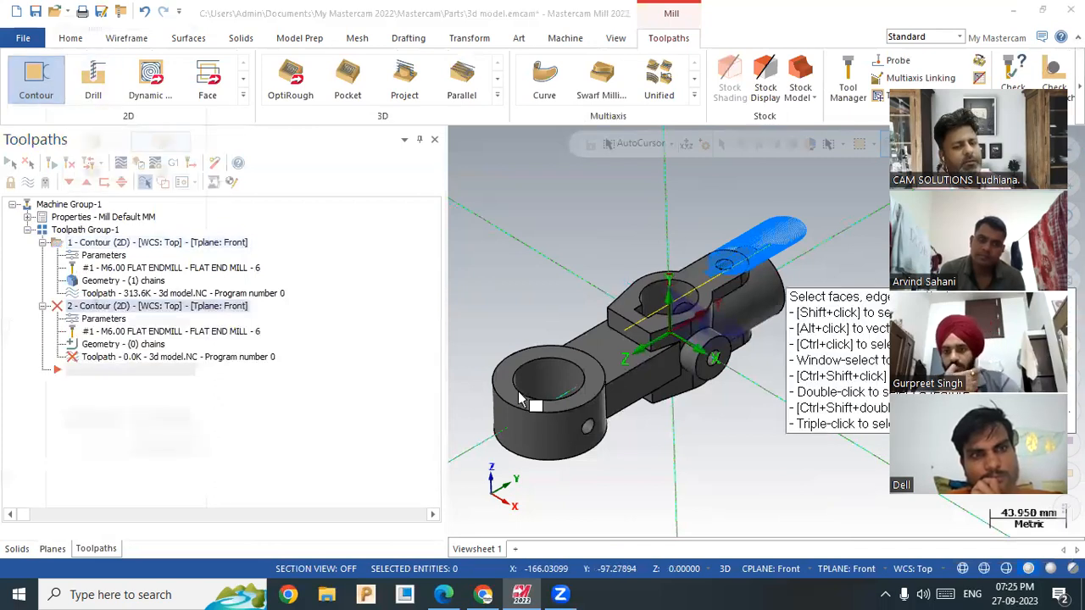
click(514, 410)
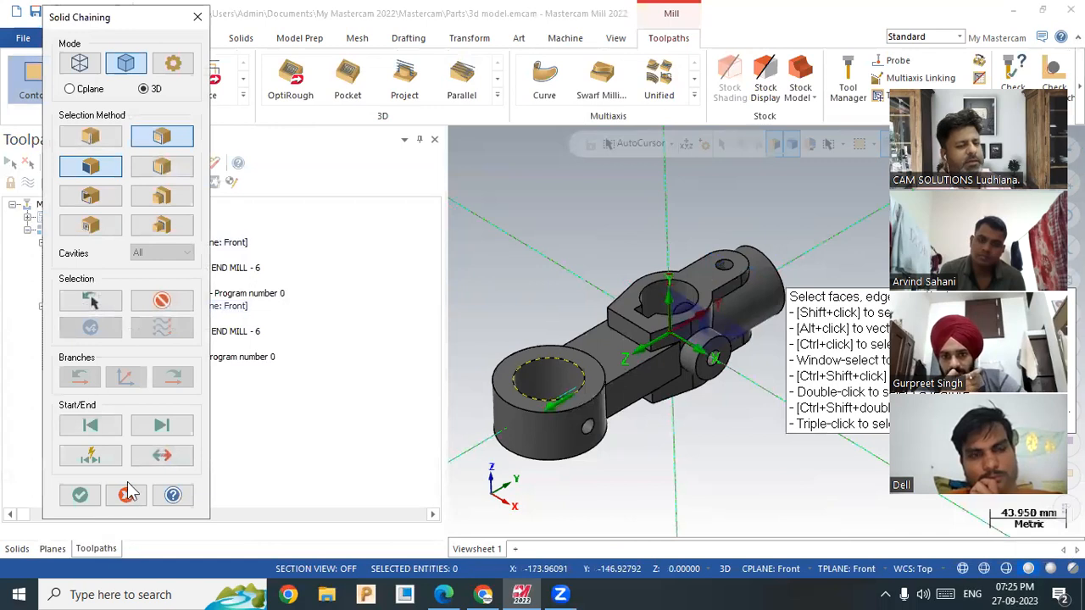
click(78, 498)
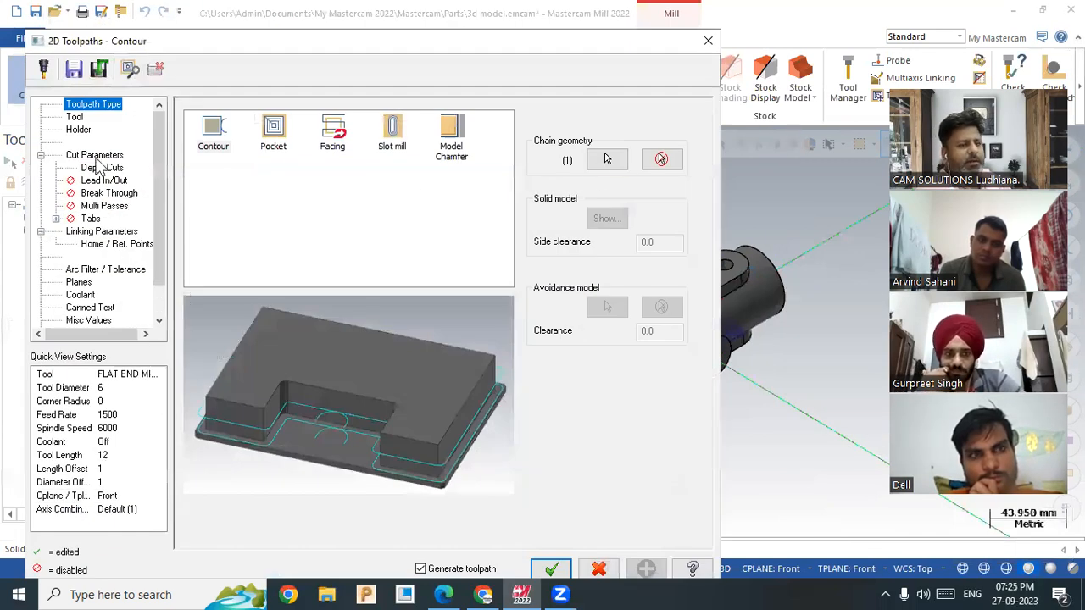
click(74, 117)
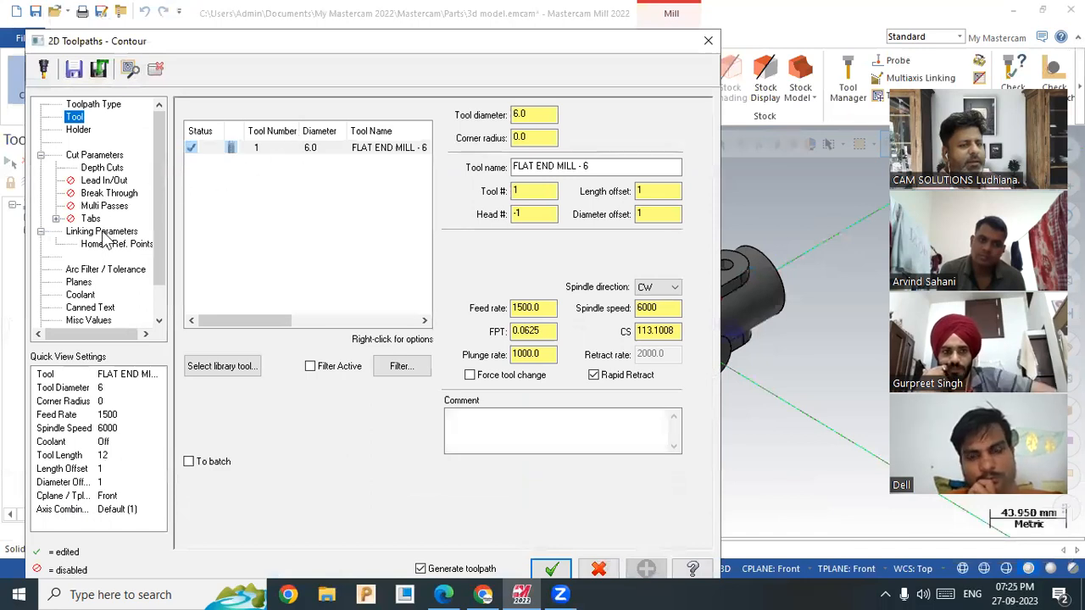
click(102, 231)
double_click(453, 426)
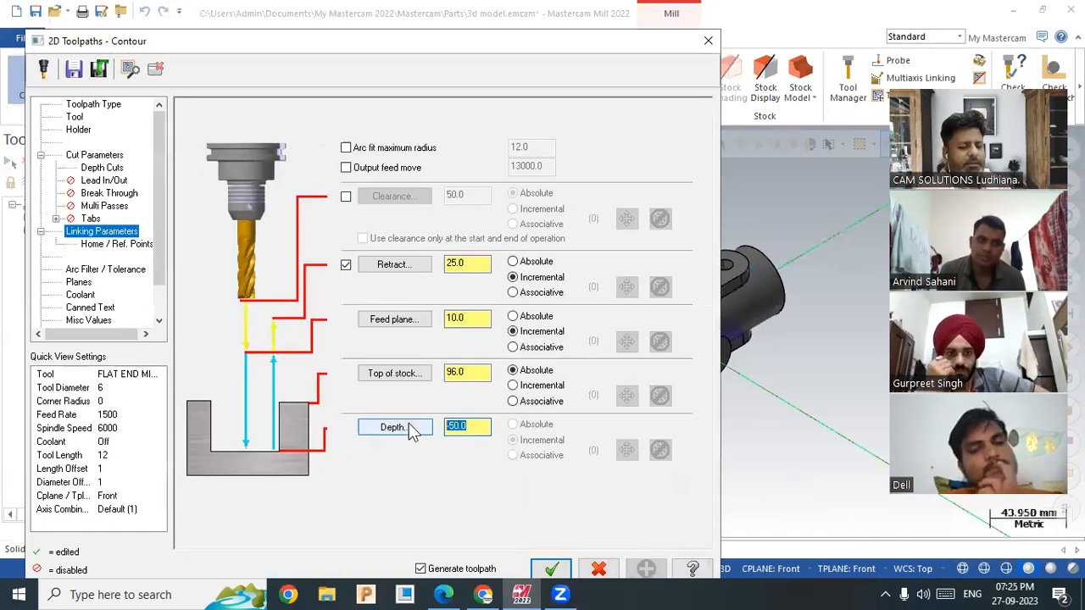
text(-5)
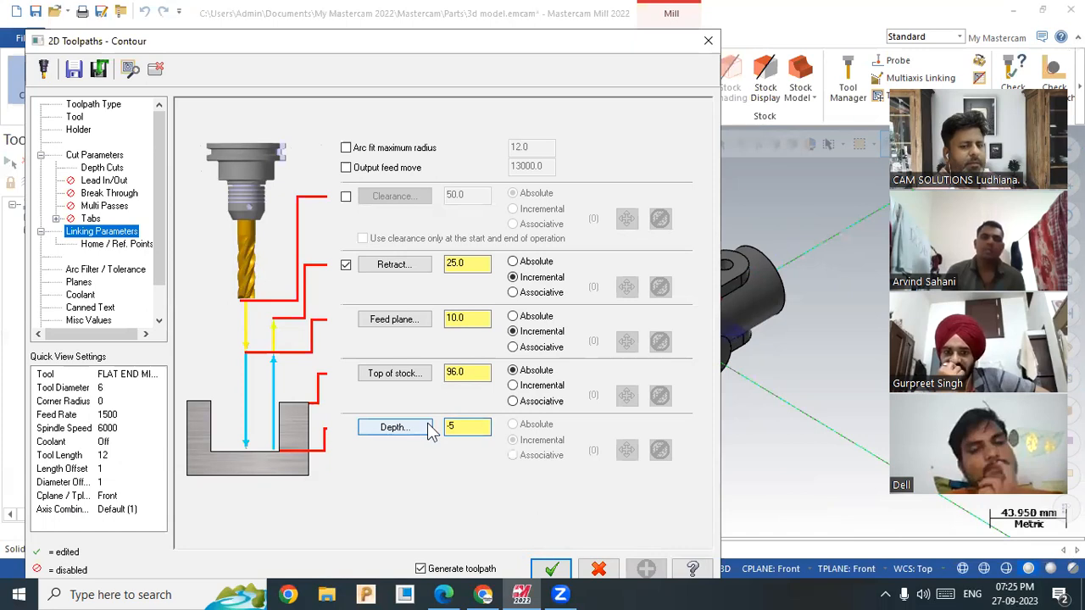
Step: Copy the Top working coordinate system to the second contour's tool and construction planes and generate the toolpath
click(102, 167)
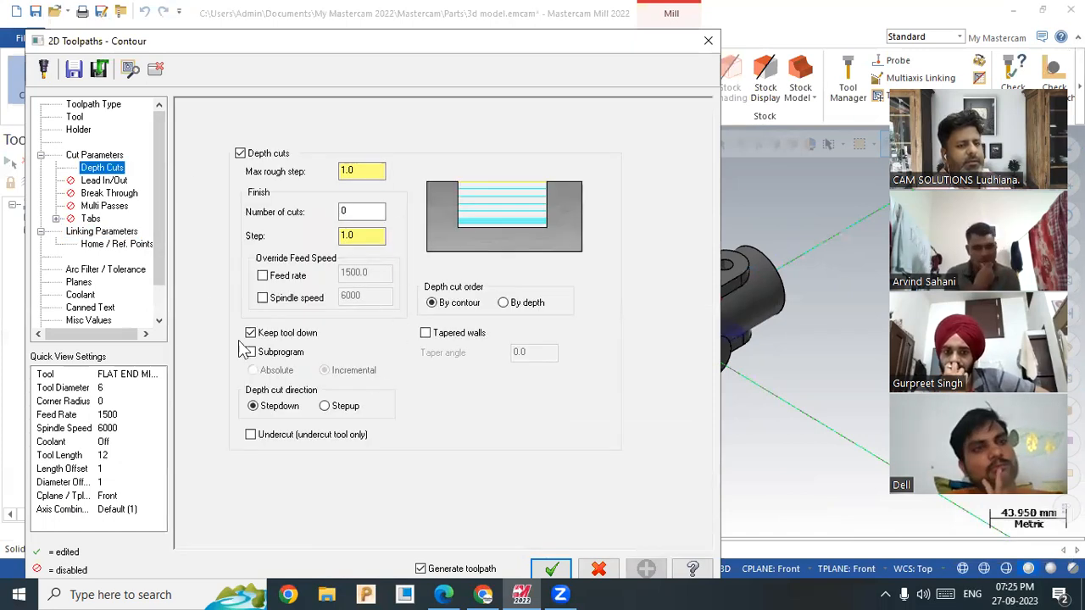
click(95, 155)
scroll(111, 284, down, 1)
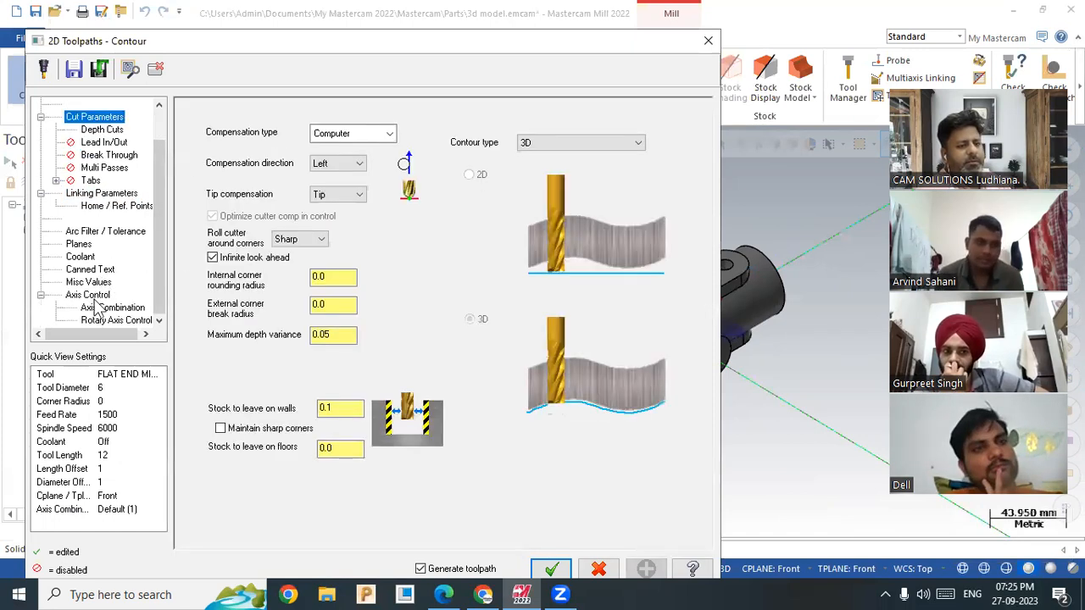
click(80, 245)
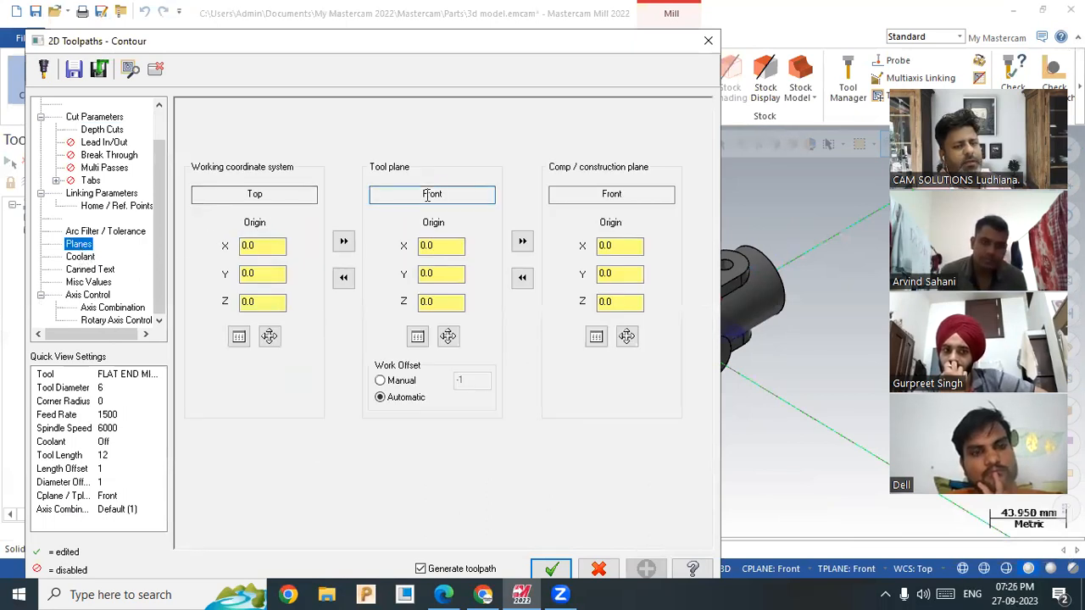
click(344, 247)
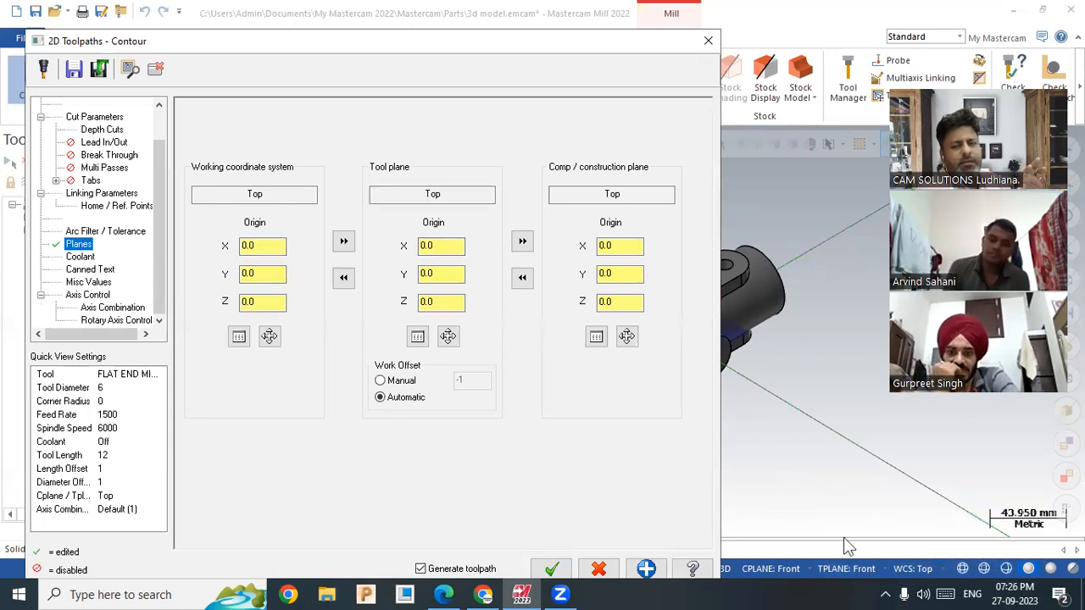
click(551, 569)
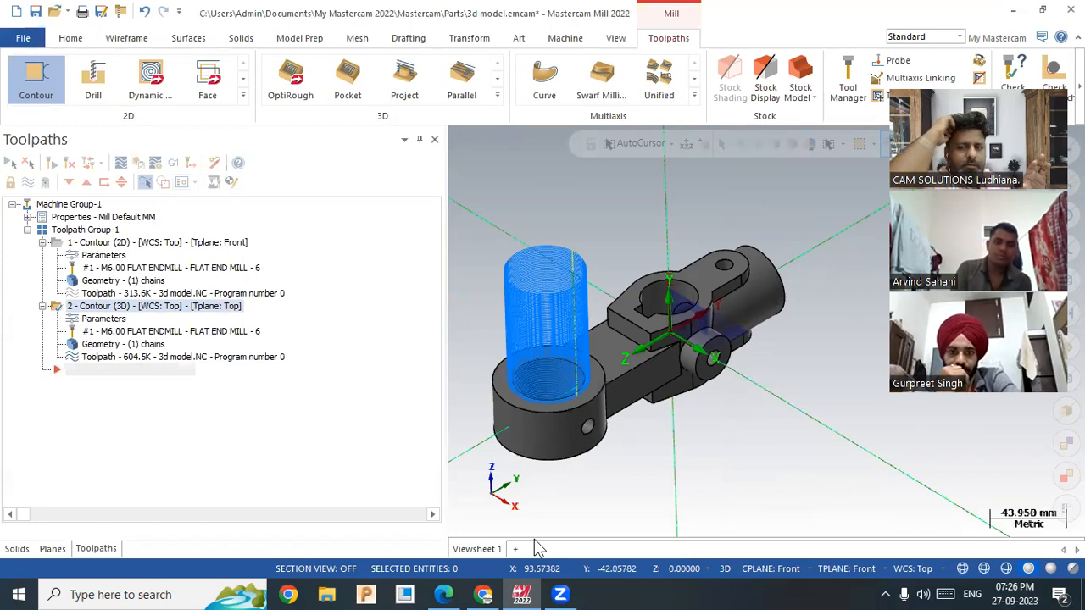
Step: Set both the active tool plane and the construction plane to Top
click(848, 571)
click(850, 406)
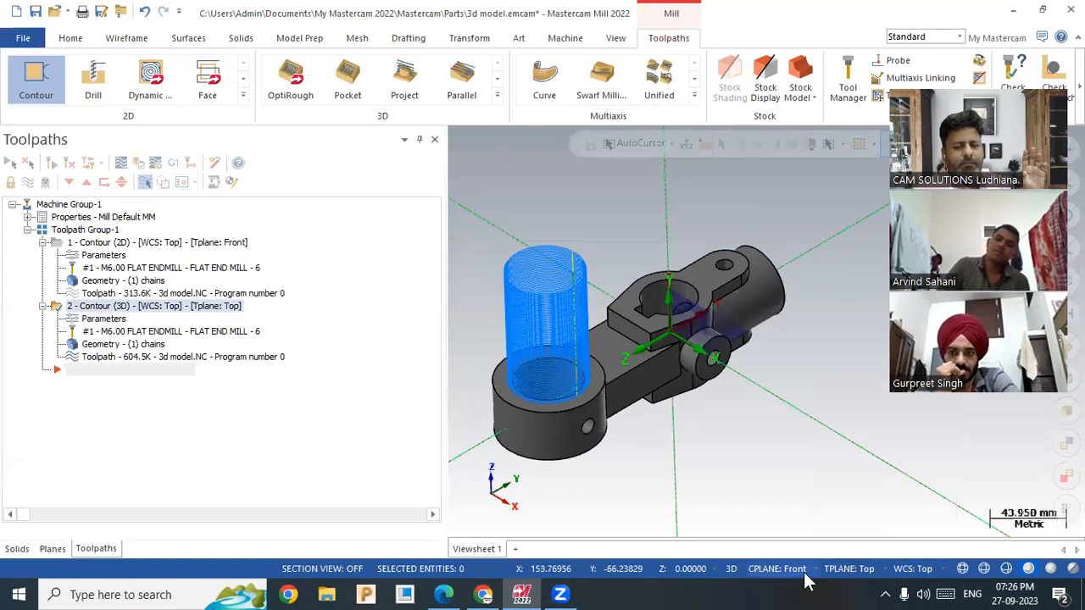
click(780, 569)
click(803, 410)
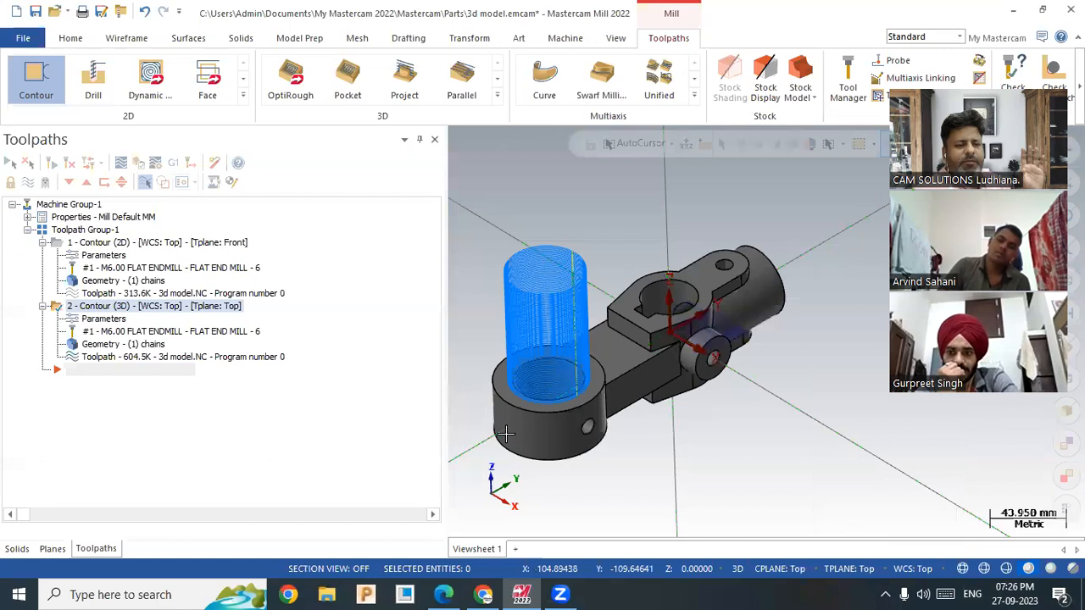
Step: Change the second contour operation's tool plane to Right in its plane parameters and accept the change
click(103, 318)
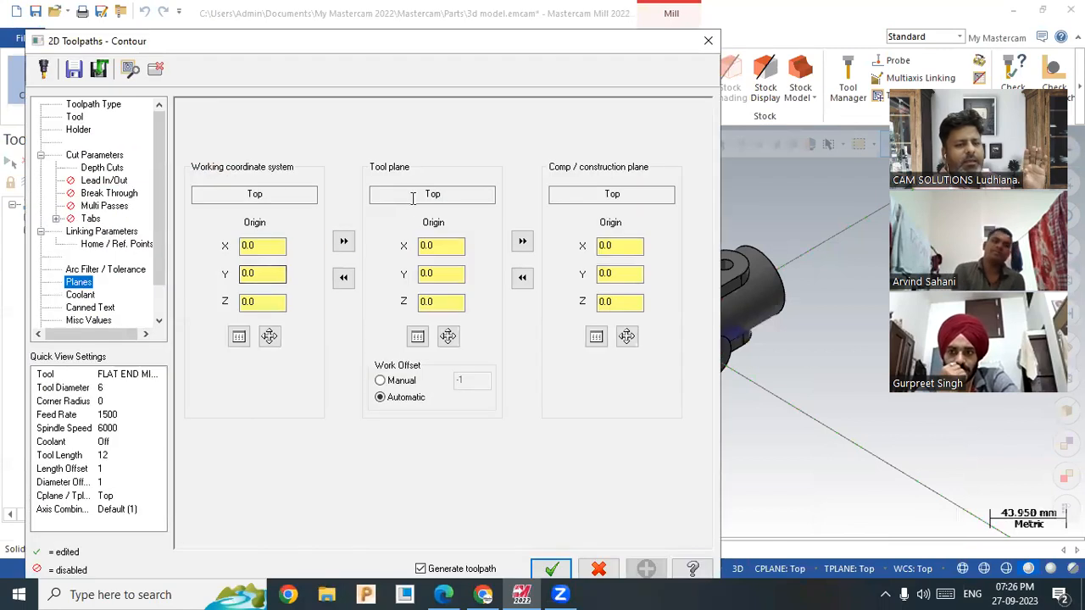
click(417, 337)
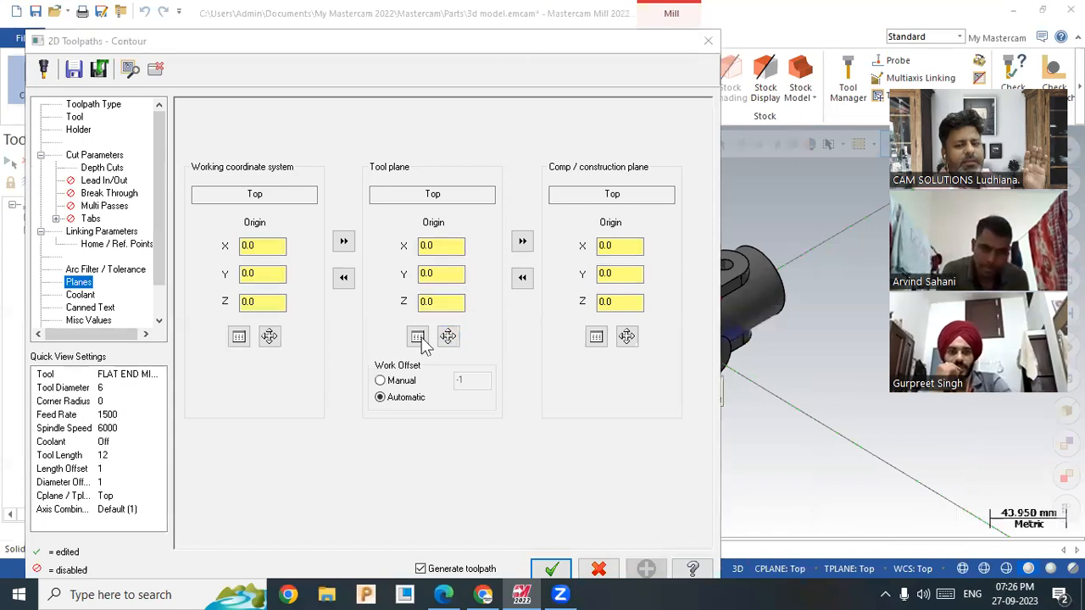
click(548, 178)
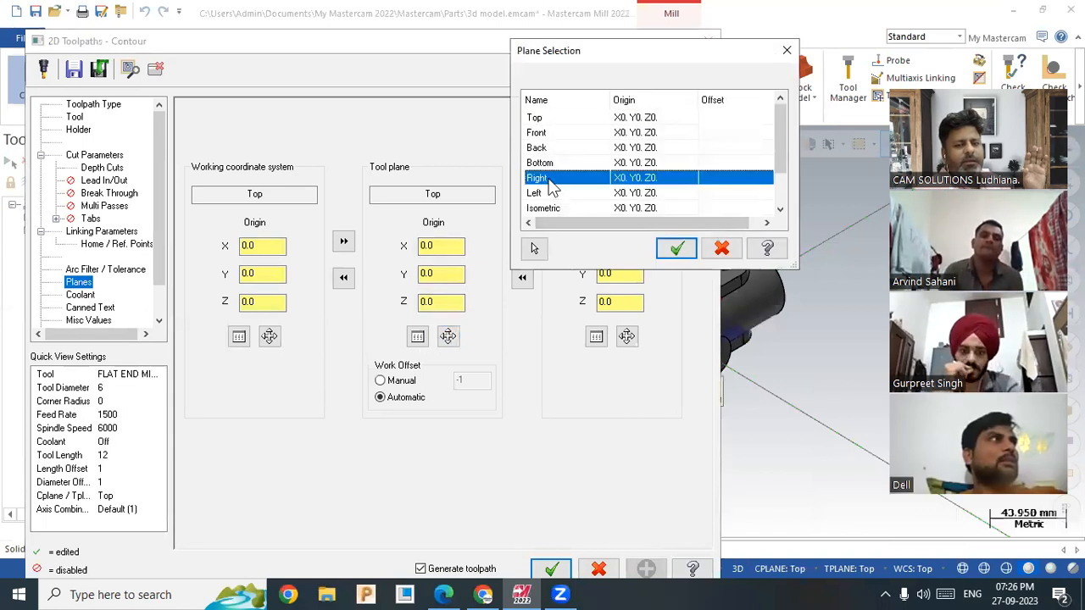
click(676, 249)
click(551, 568)
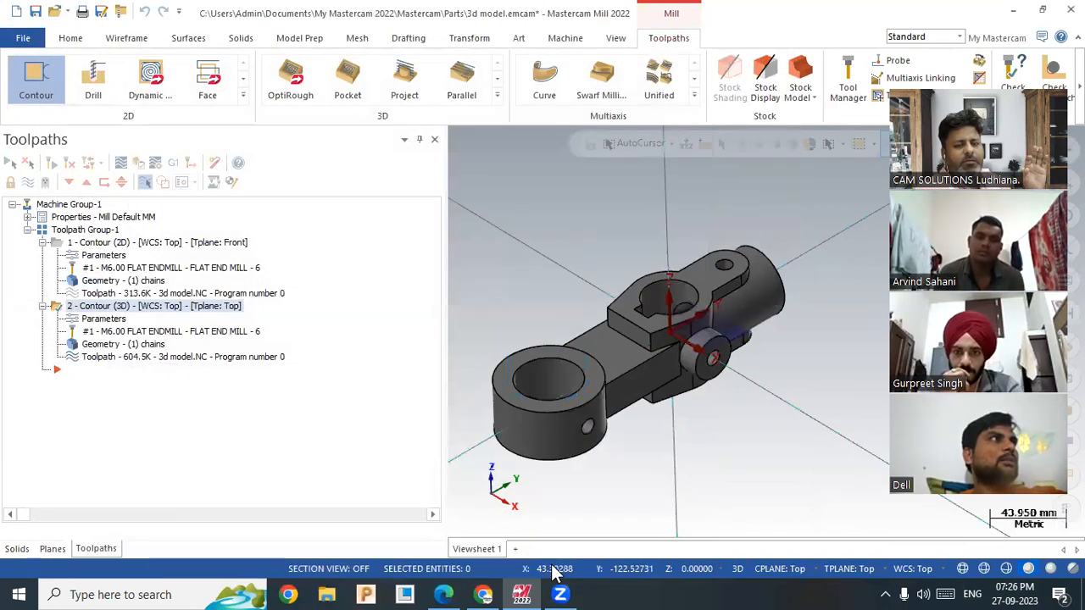
Step: Backplot the second contour toolpath to examine the tool's direction on the end ring
click(170, 362)
click(458, 142)
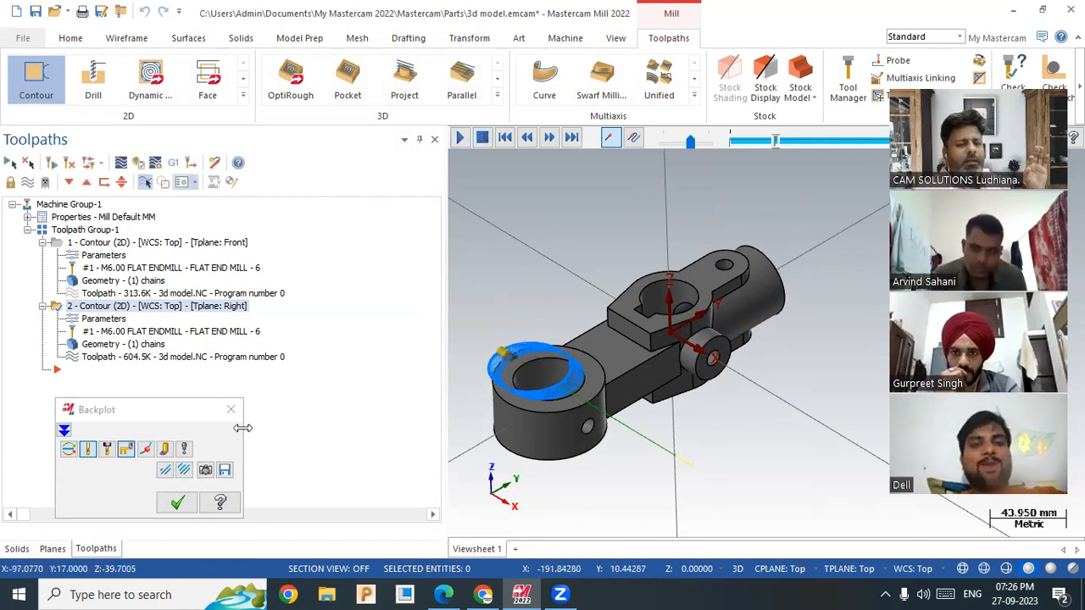
click(177, 503)
Step: Try copying the Top working coordinate system to the second contour's tool plane and close its parameters
click(103, 321)
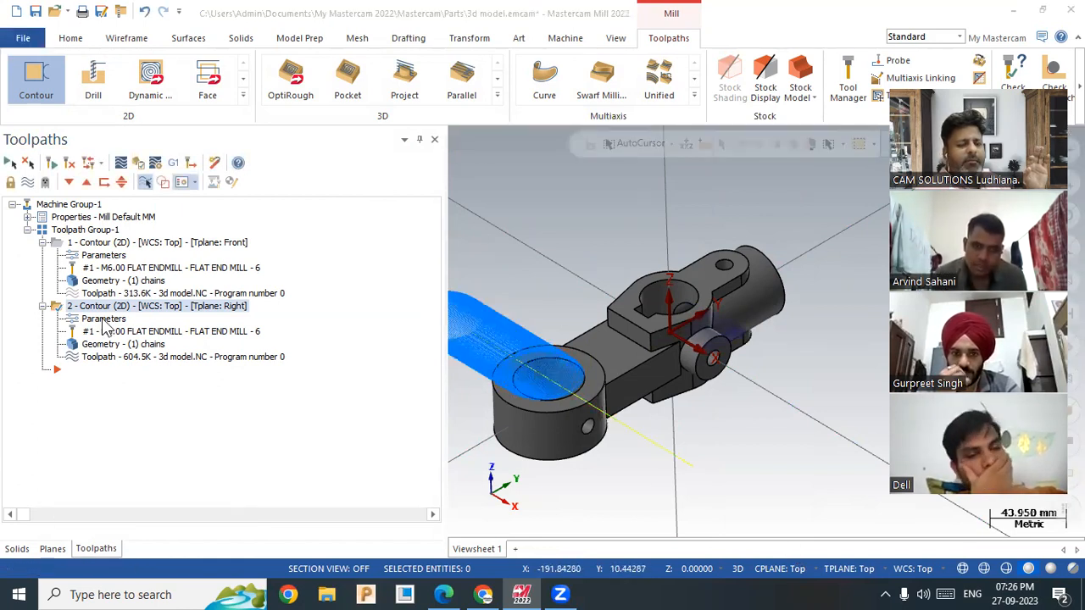
click(76, 287)
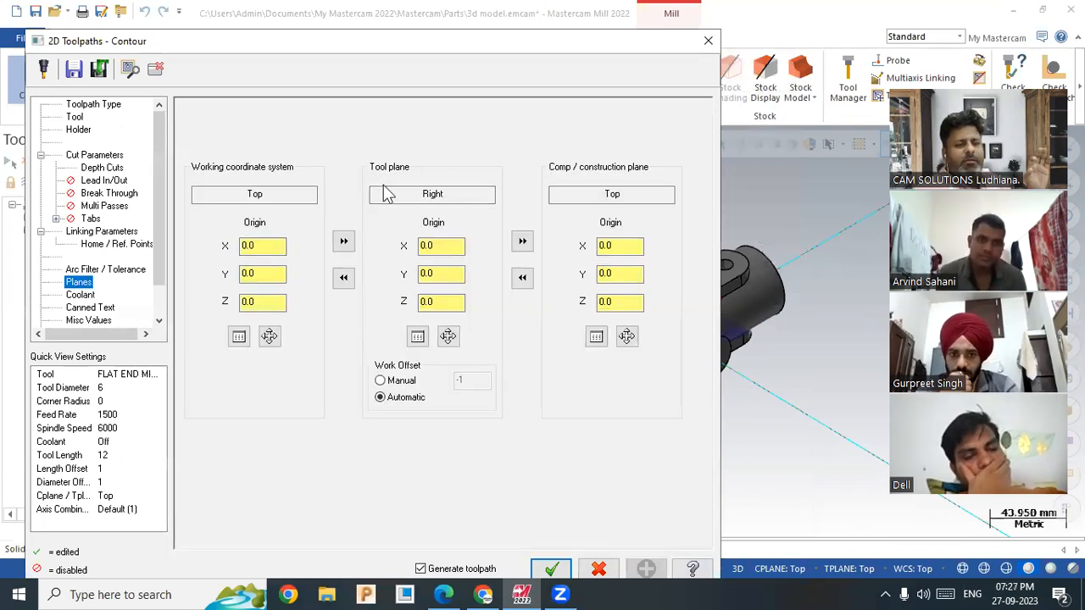
click(345, 244)
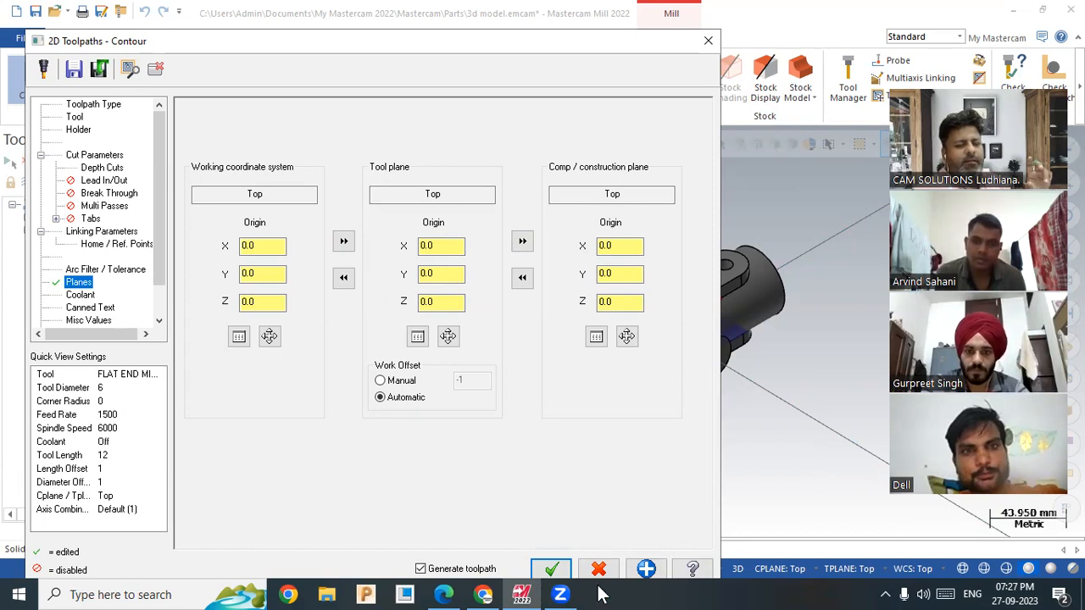
click(552, 569)
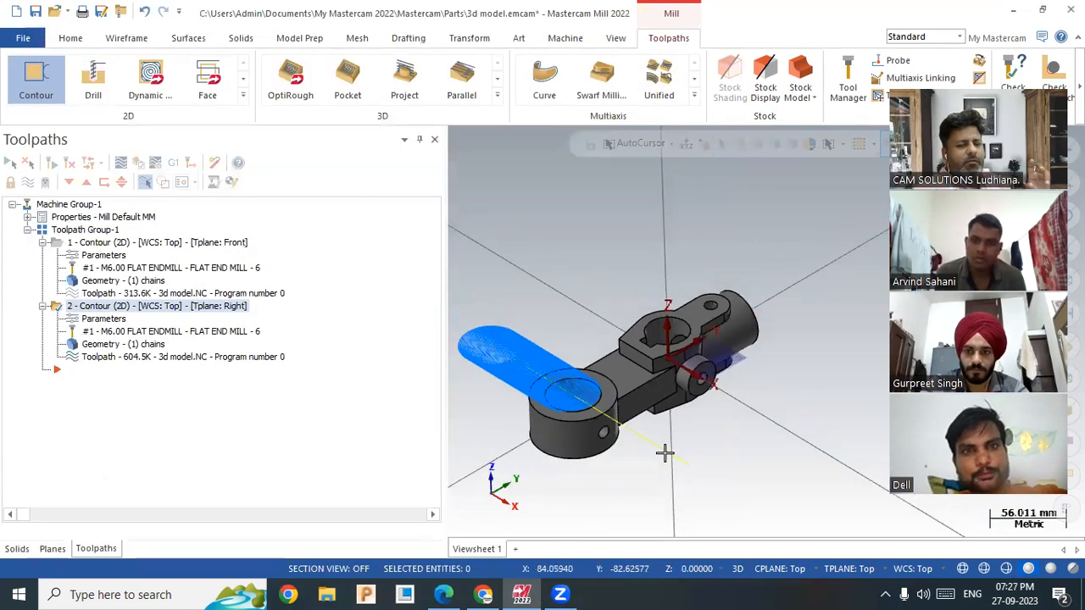
Step: Delete the second contour operation from the toolpath group
right_click(96, 319)
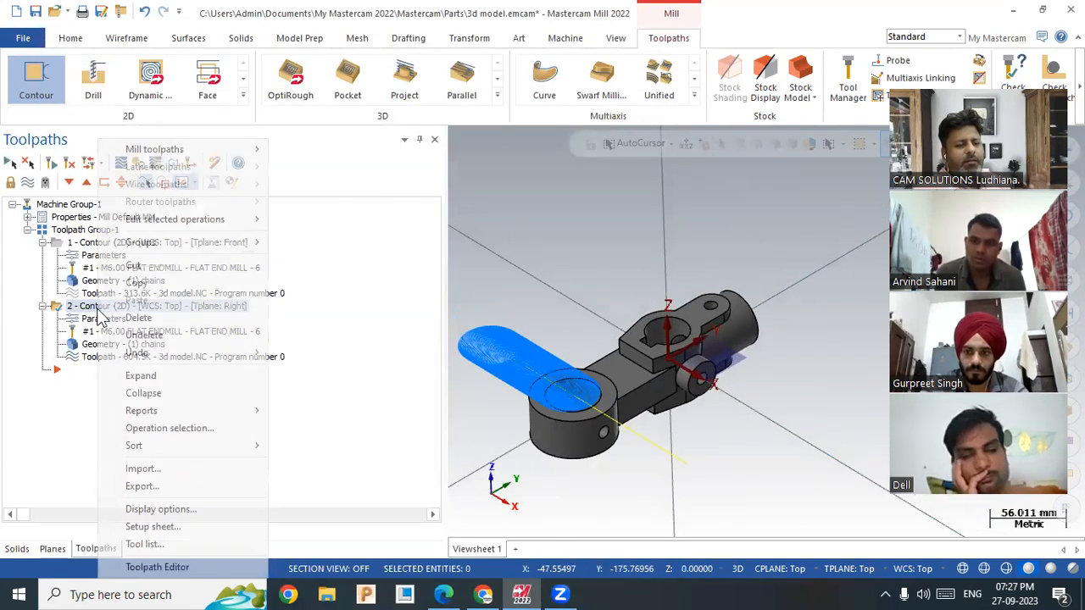
click(157, 321)
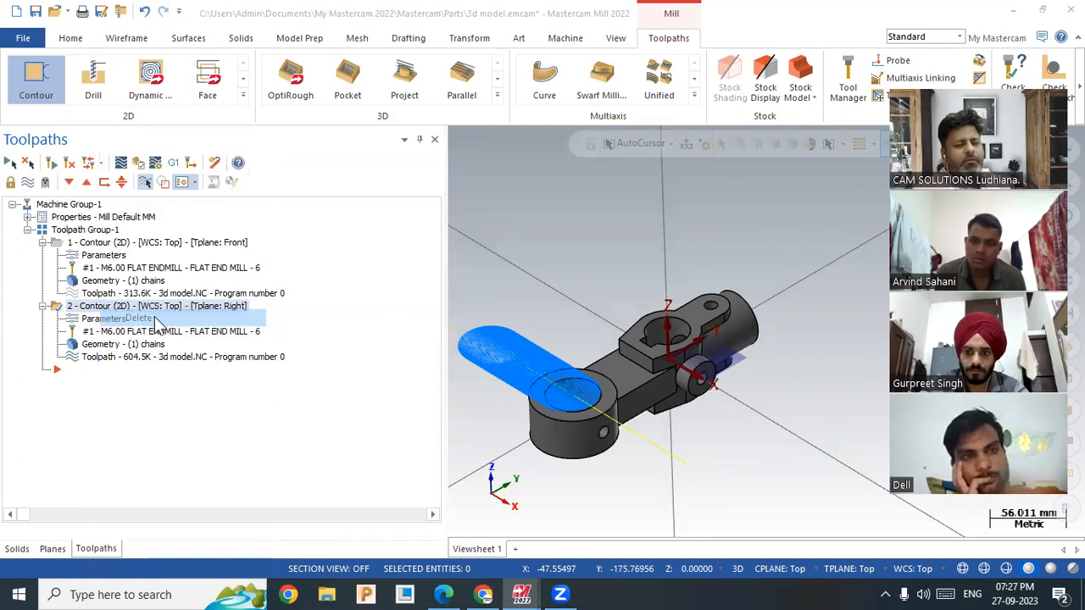
click(603, 356)
click(462, 85)
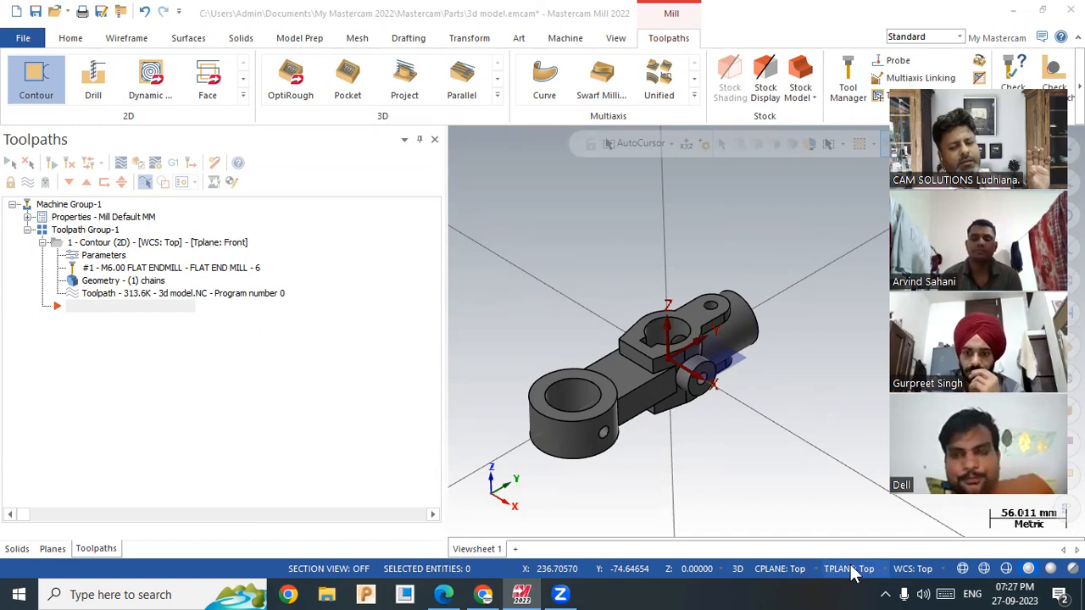
Step: Set the active tool plane to the named custom plane called Plane
middle_drag(573, 370, 668, 466)
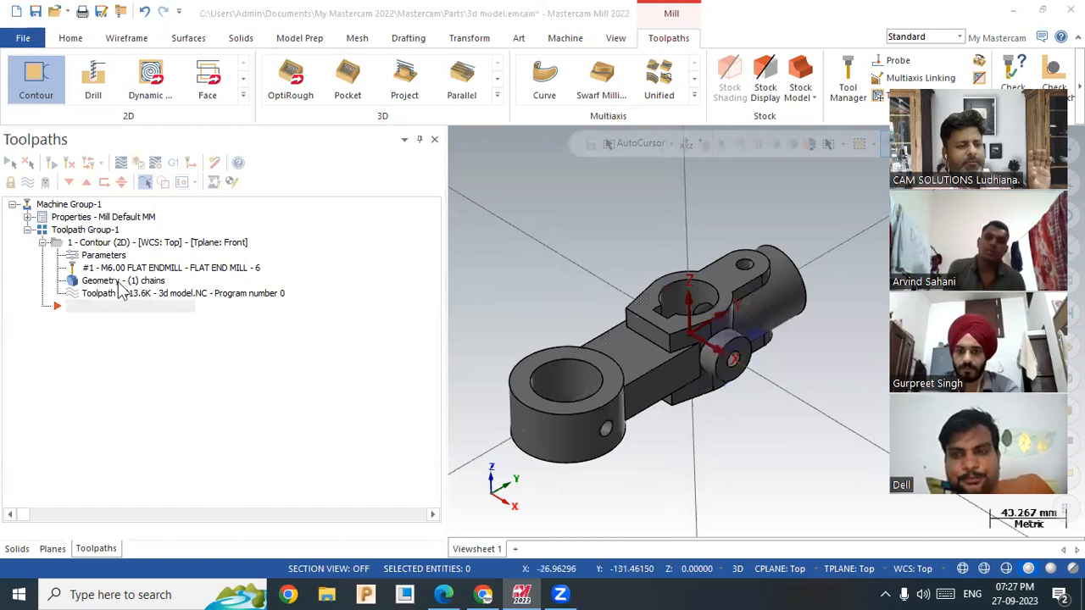
click(866, 571)
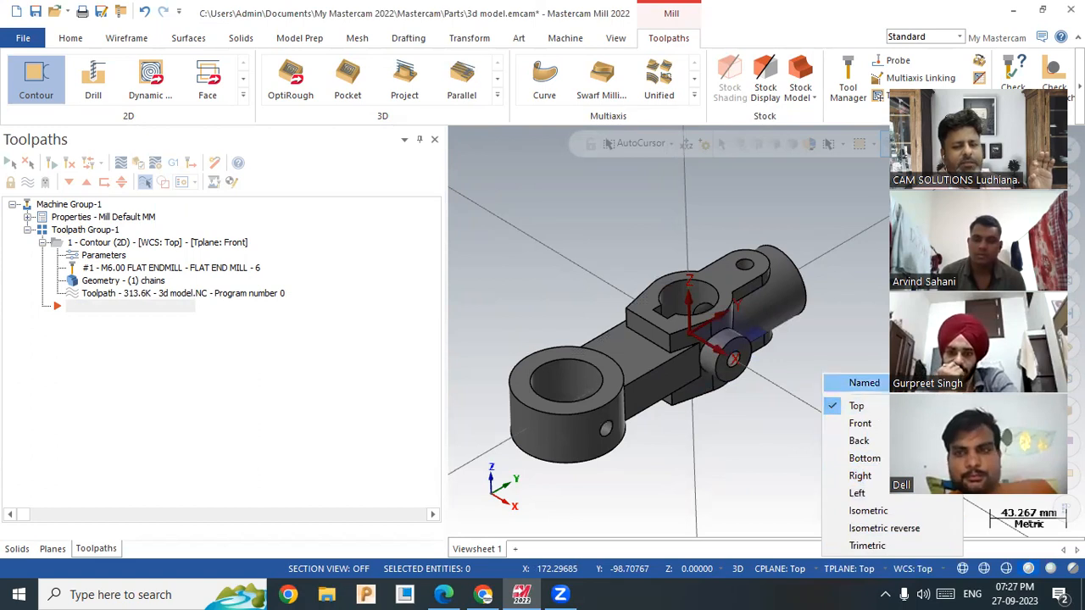
click(988, 384)
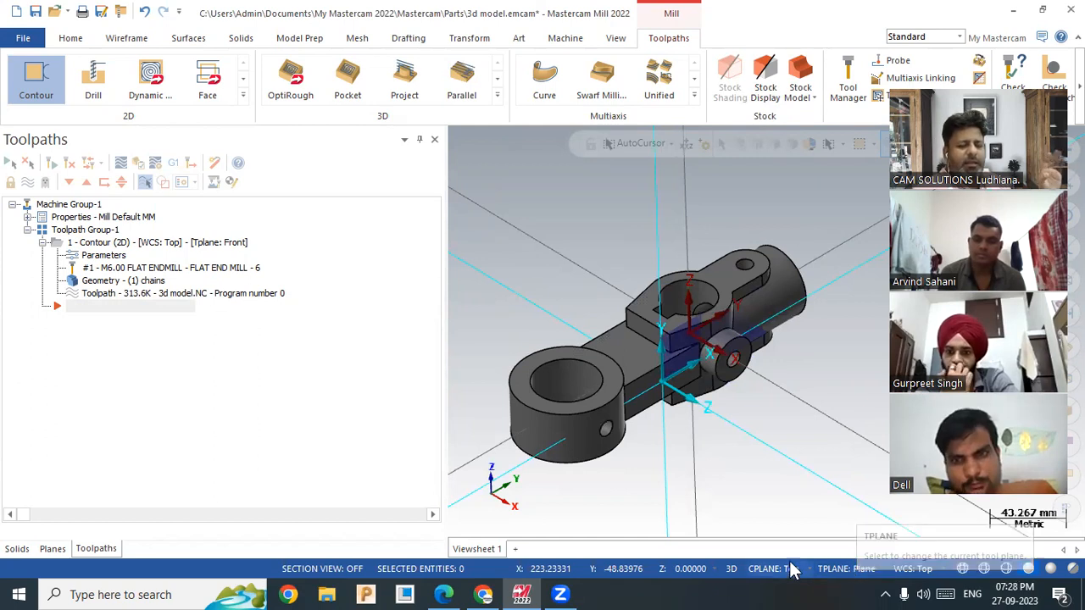
Step: Copy the Top working coordinate system to the remaining contour's tool plane and accept the parameters
click(102, 255)
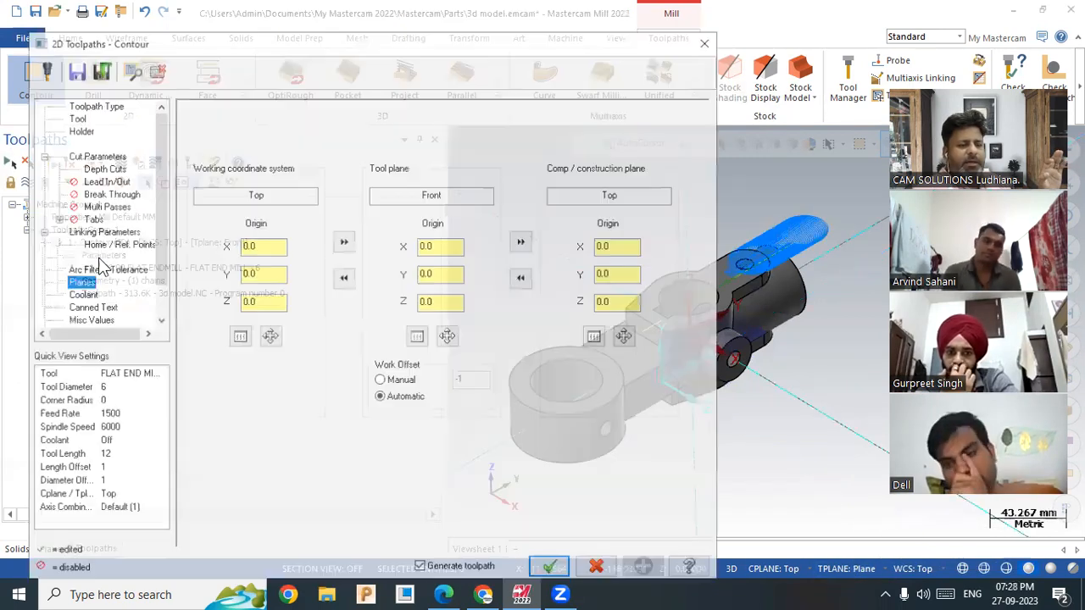
click(343, 242)
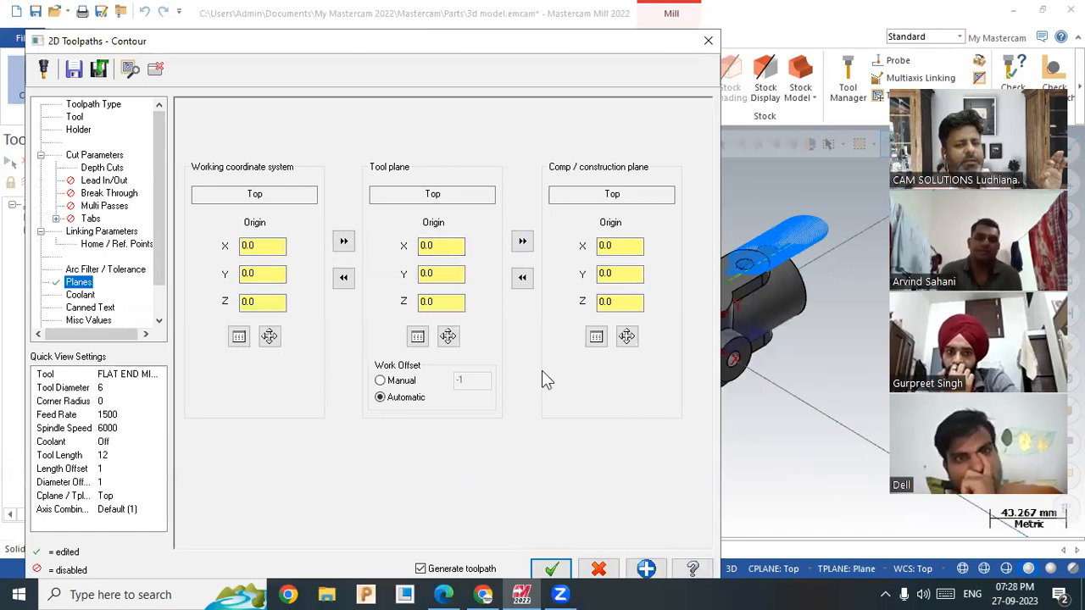
click(550, 570)
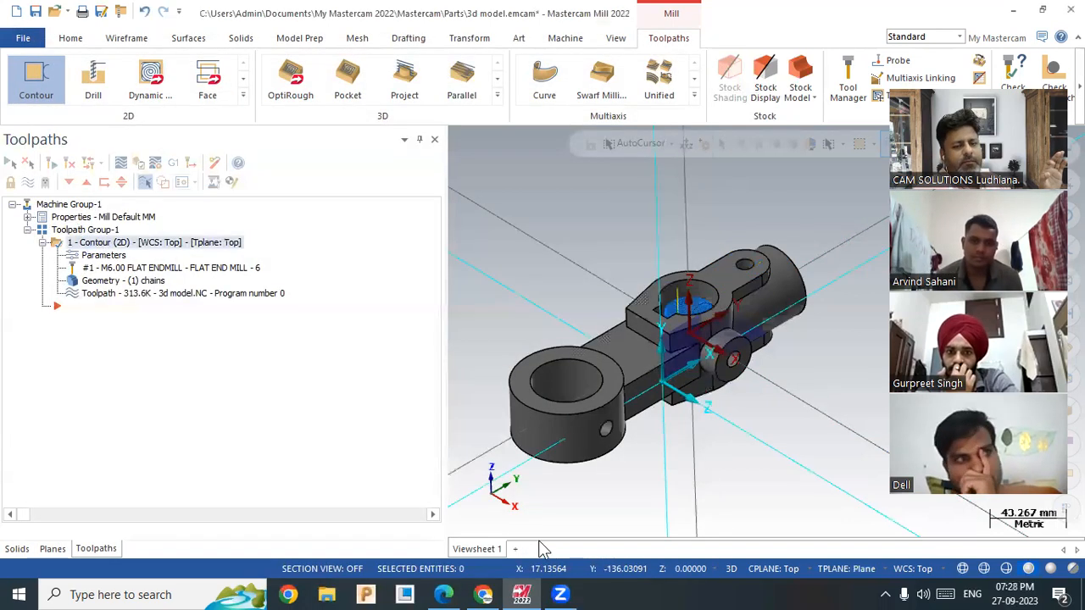
mouse_move(675, 372)
middle_down()
mouse_move(670, 411)
mouse_move(678, 374)
middle_up()
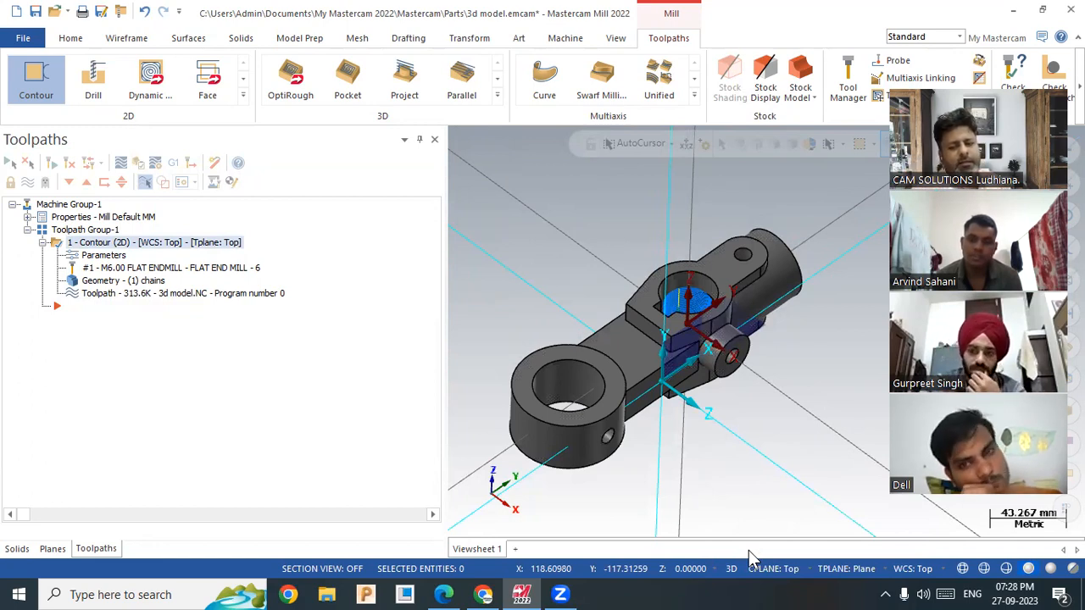
Step: Set both the active construction plane and the active tool plane to Top
click(805, 572)
click(788, 406)
click(831, 572)
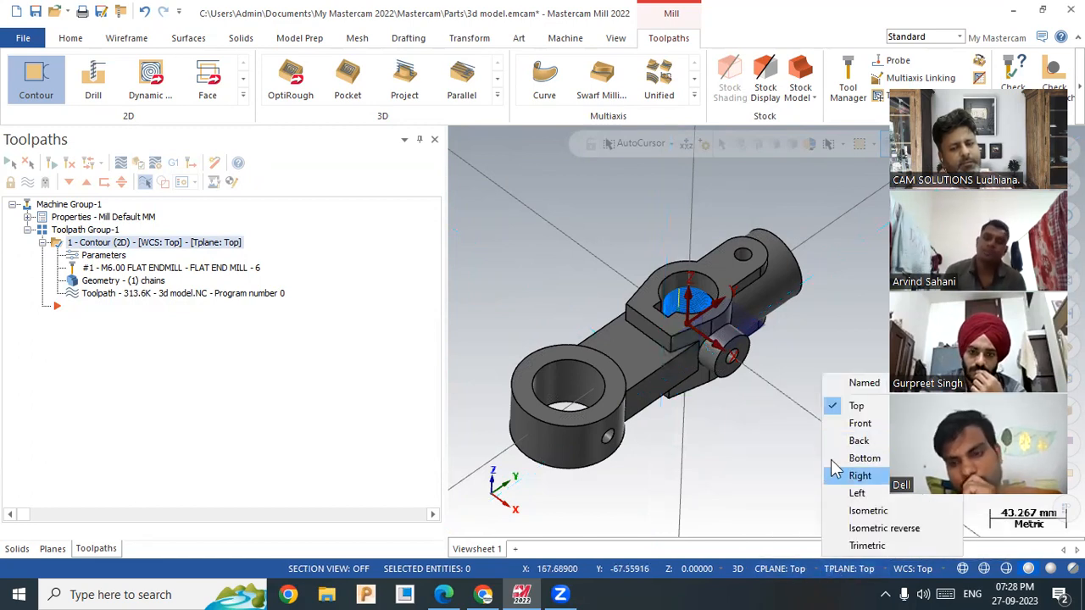
click(848, 407)
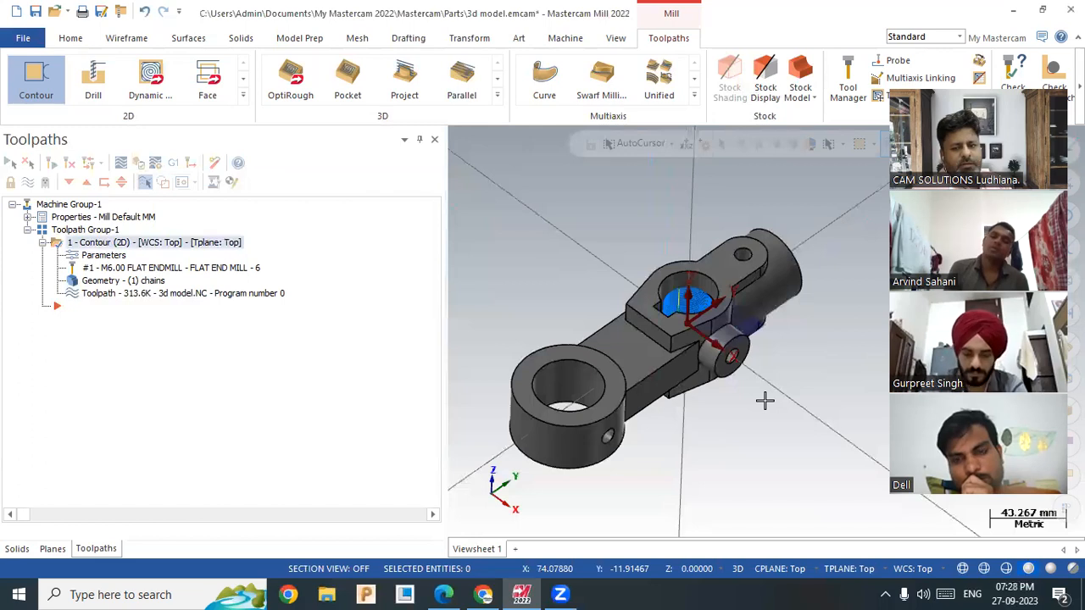
Step: Examine how the construction and tool planes follow the Top, Front and Right WCS views, finishing with a tilted view from Top
right_click(803, 318)
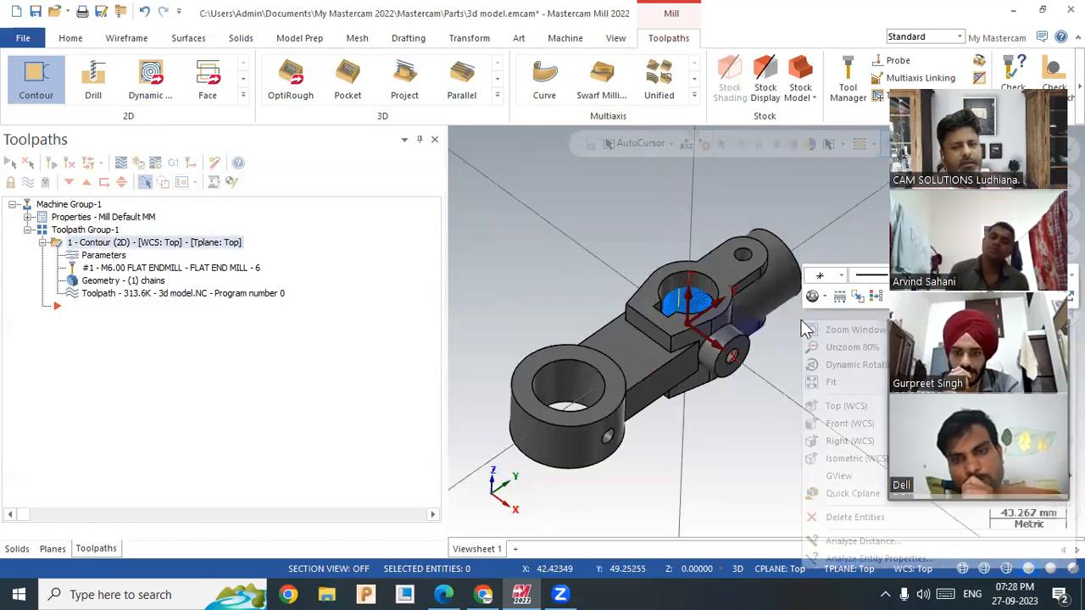
click(845, 406)
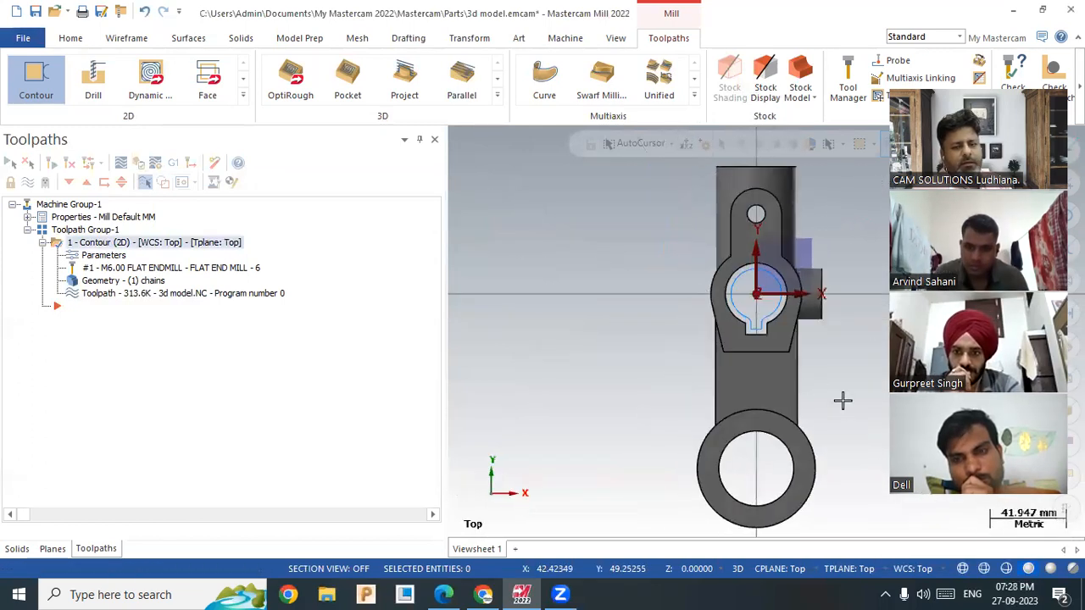
right_click(625, 313)
click(664, 422)
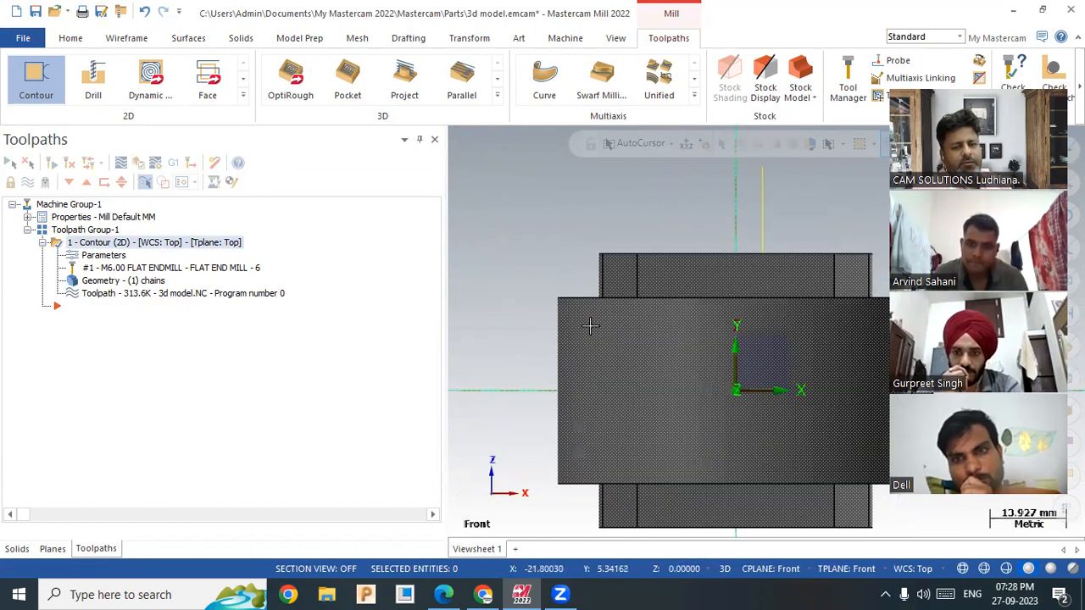
right_click(543, 268)
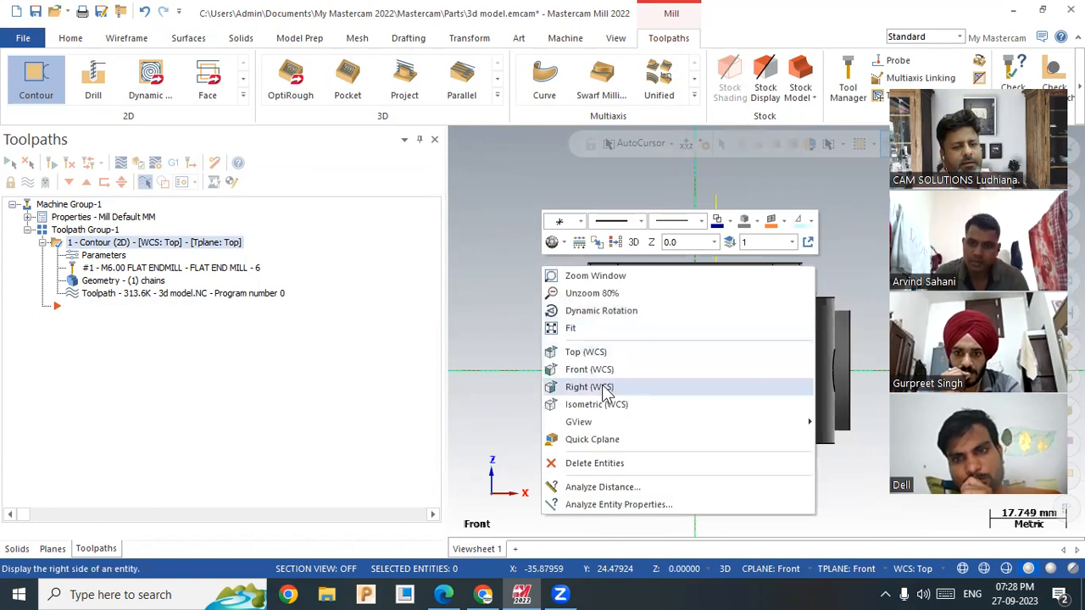
click(597, 386)
scroll(631, 266, down, 3)
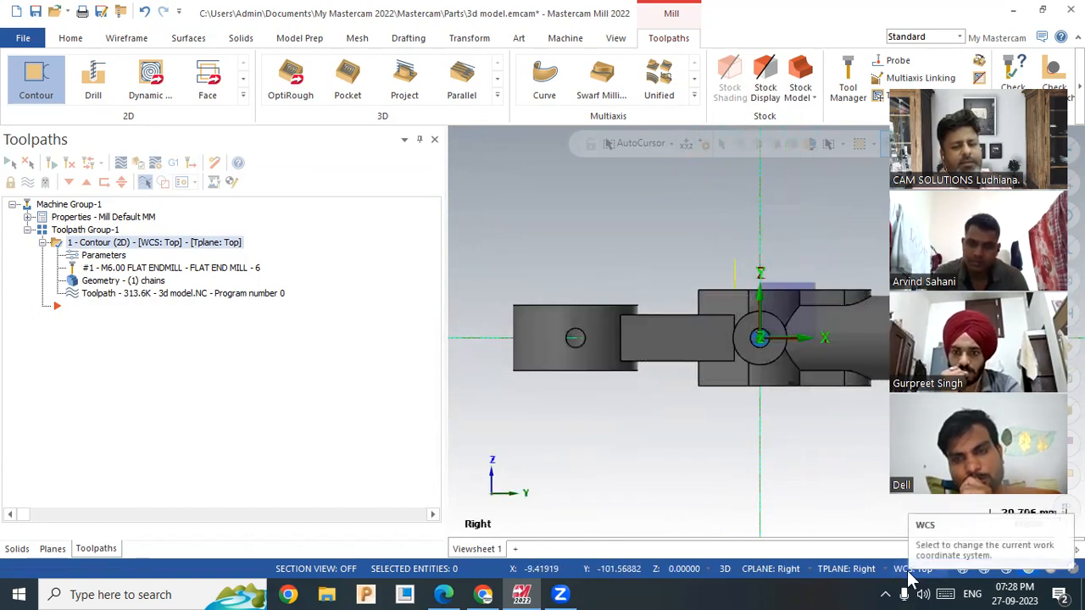
right_click(700, 441)
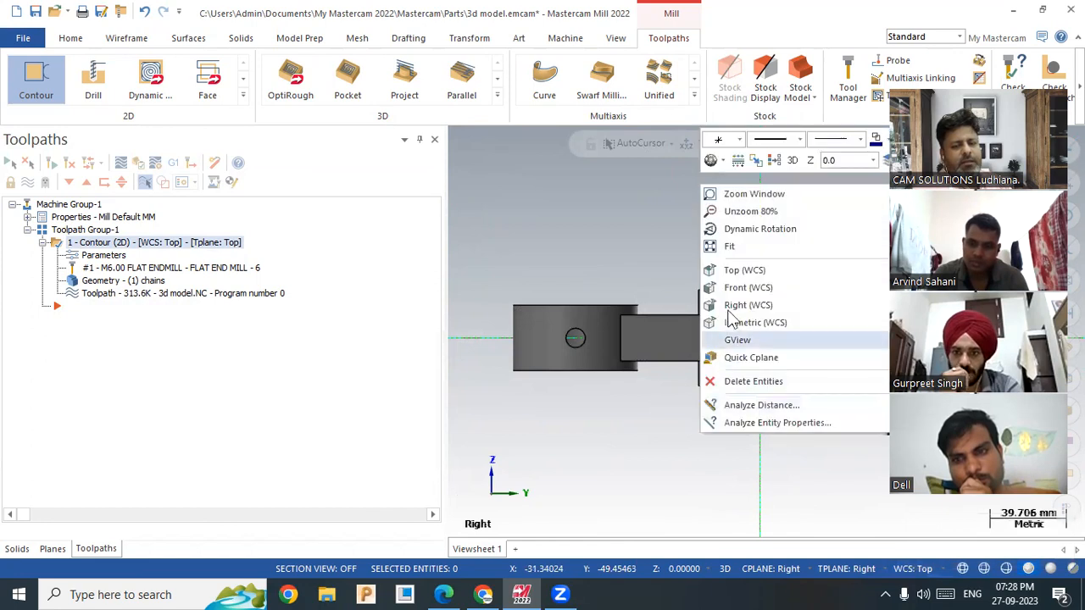
click(728, 272)
middle_drag(647, 399, 610, 365)
Step: Set the working coordinate system to Front and examine the part in its Top, Right and Isometric views
click(917, 571)
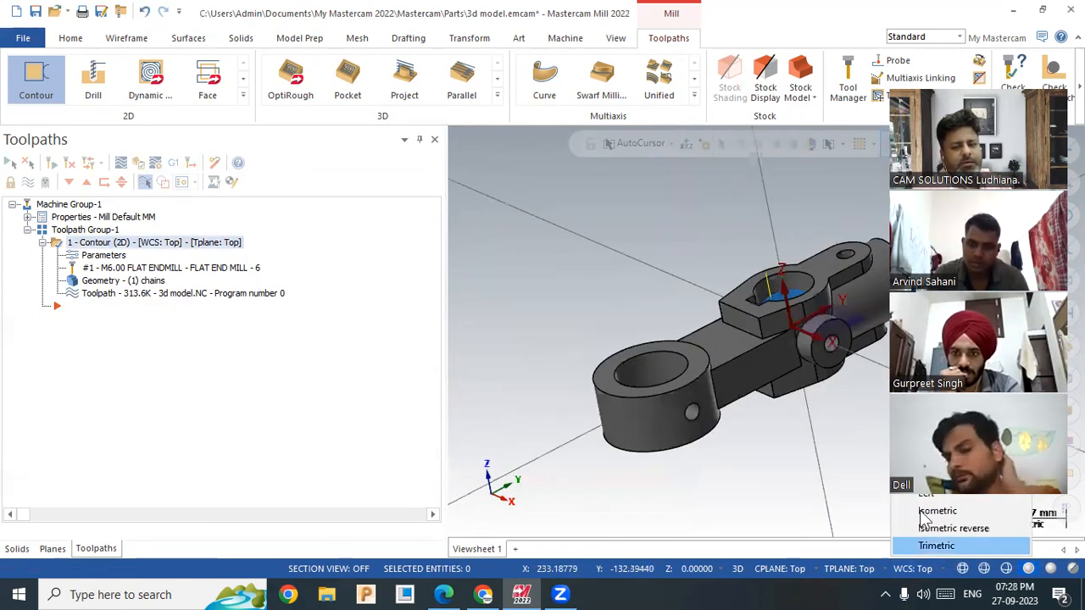
click(932, 426)
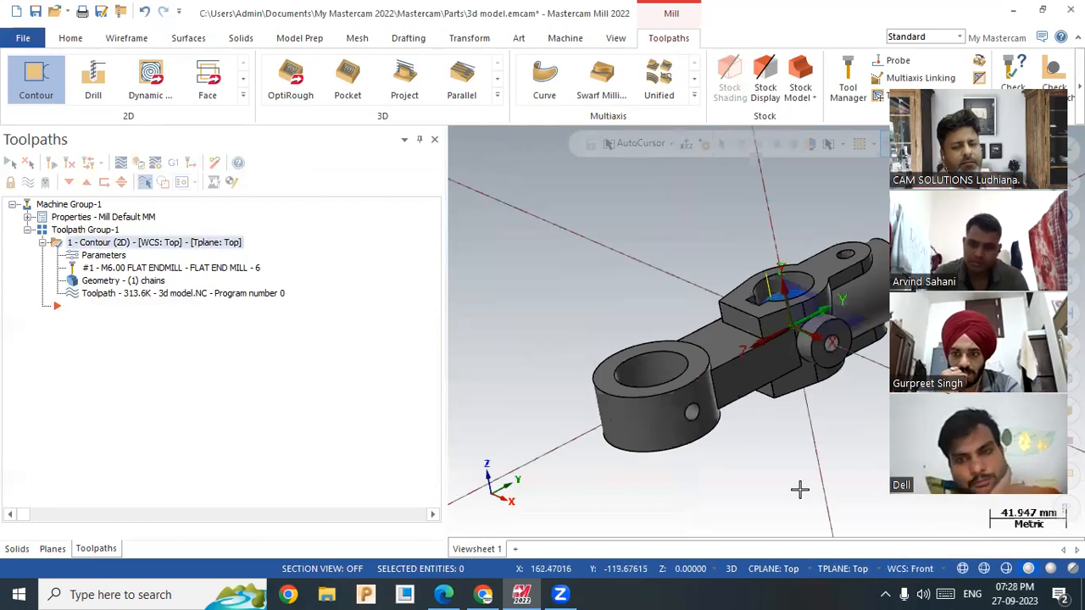
right_click(532, 227)
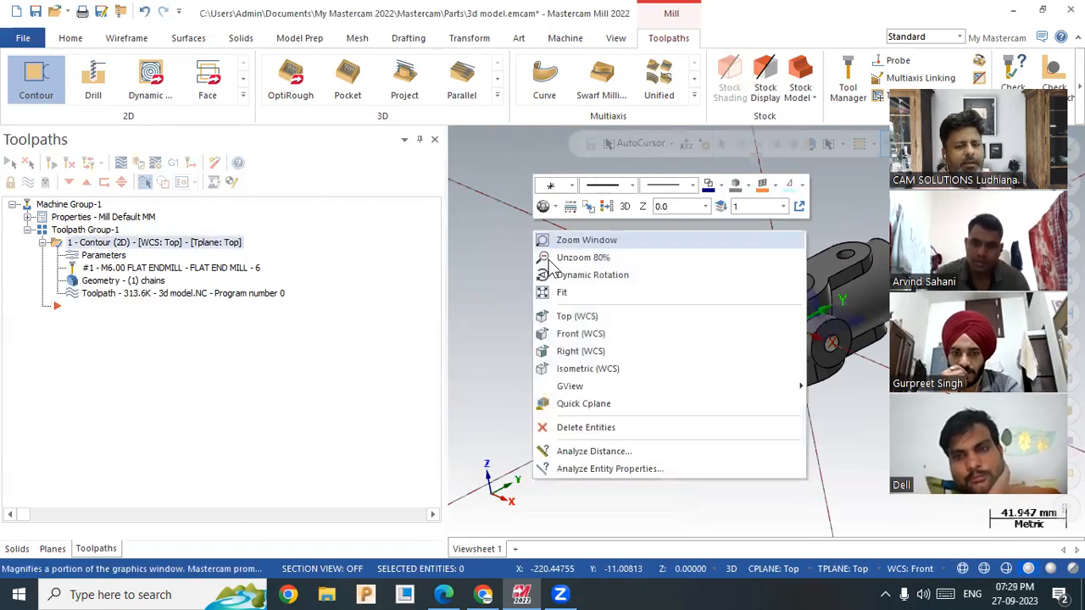
click(576, 316)
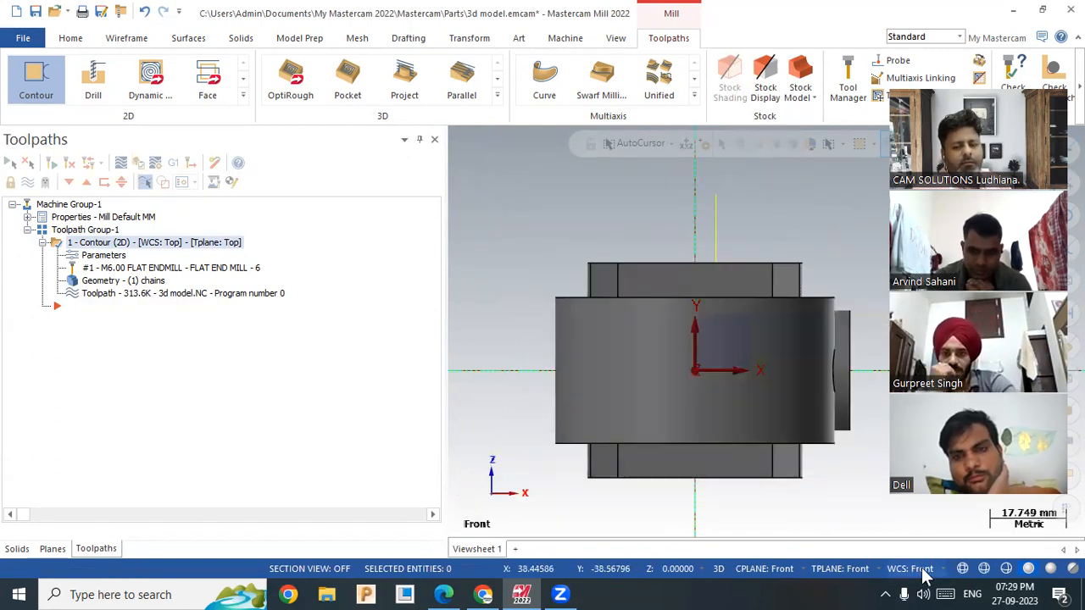
right_click(539, 218)
click(583, 341)
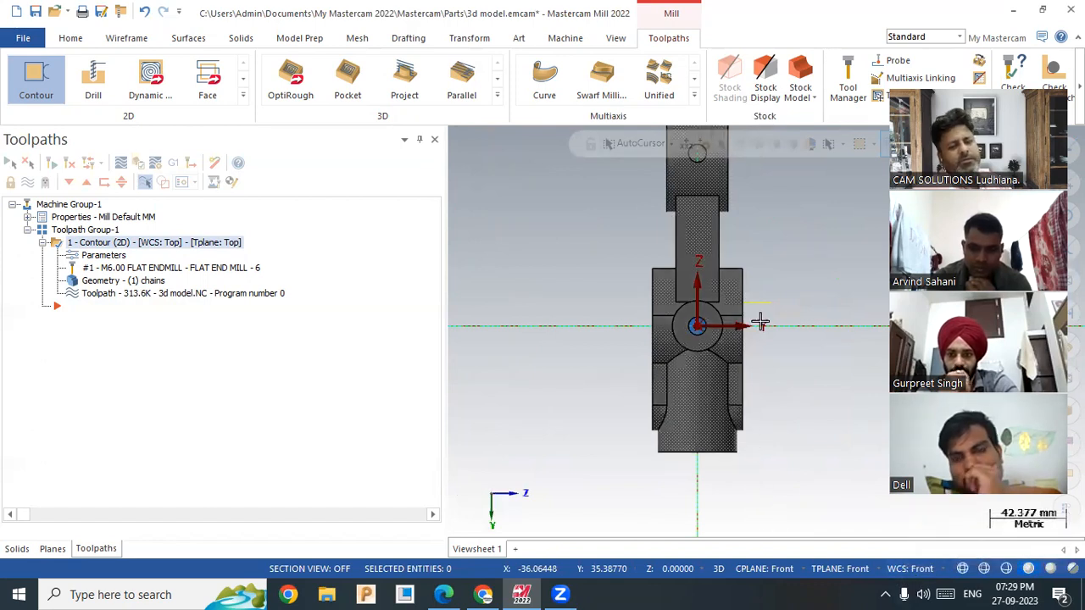
right_click(765, 269)
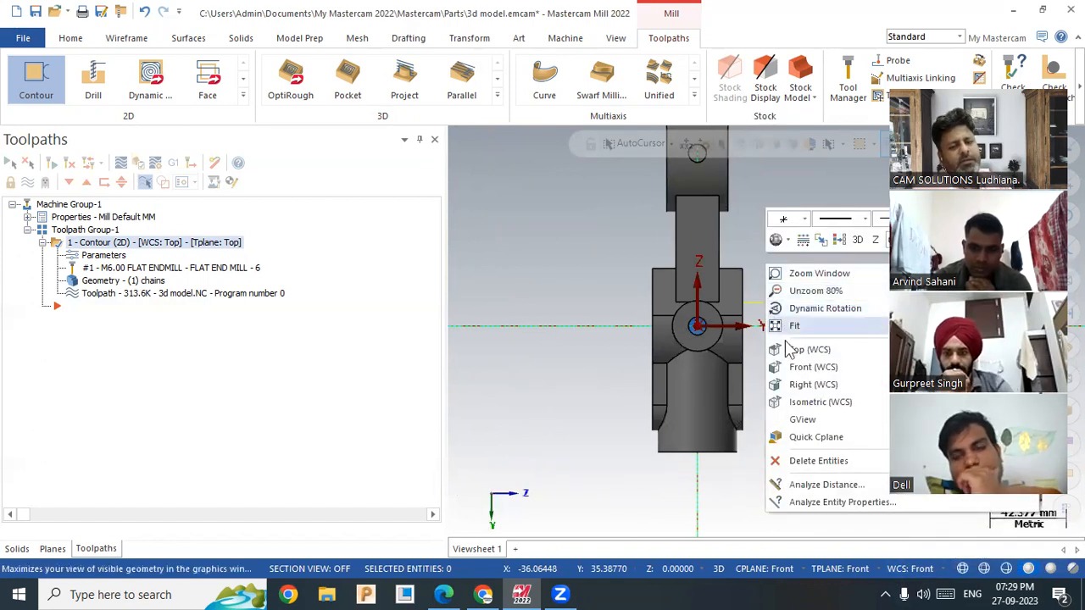
click(814, 402)
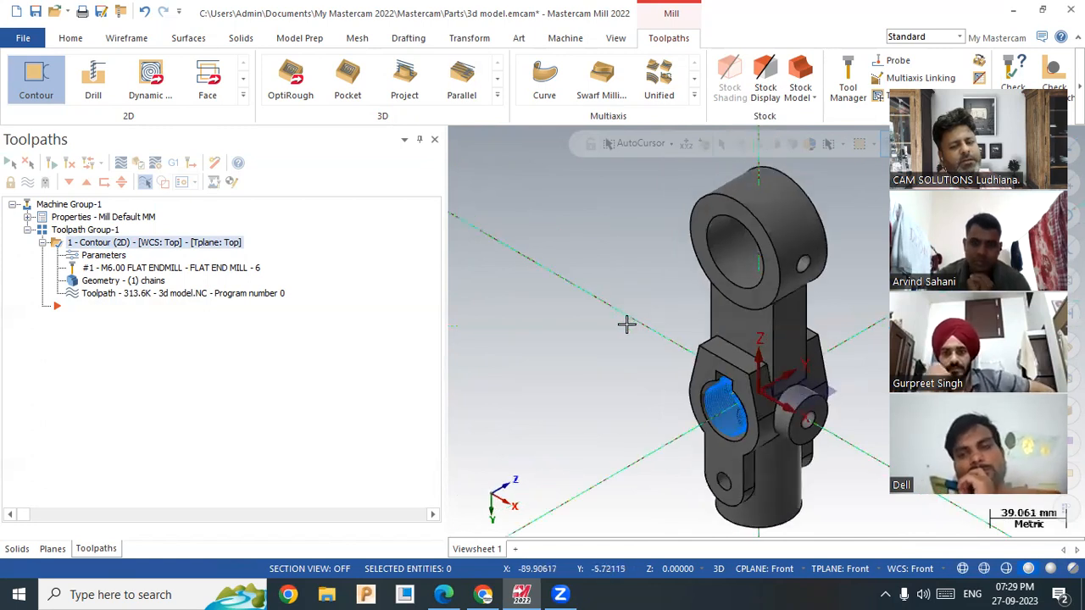
Step: Set the working coordinate system back to Top and show the part in the Isometric view
click(915, 569)
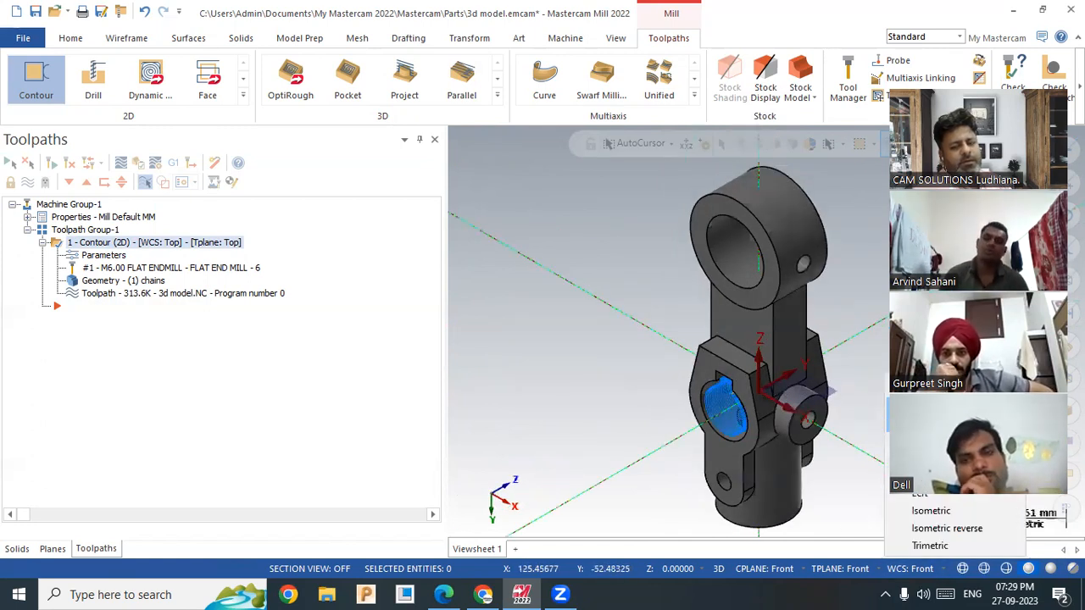
right_click(631, 342)
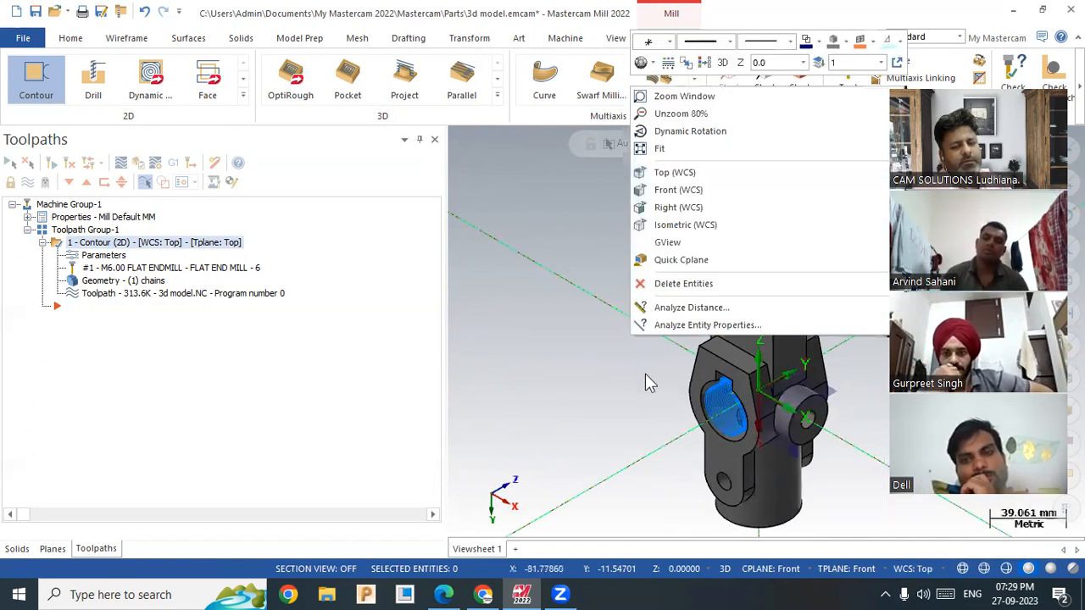
click(685, 225)
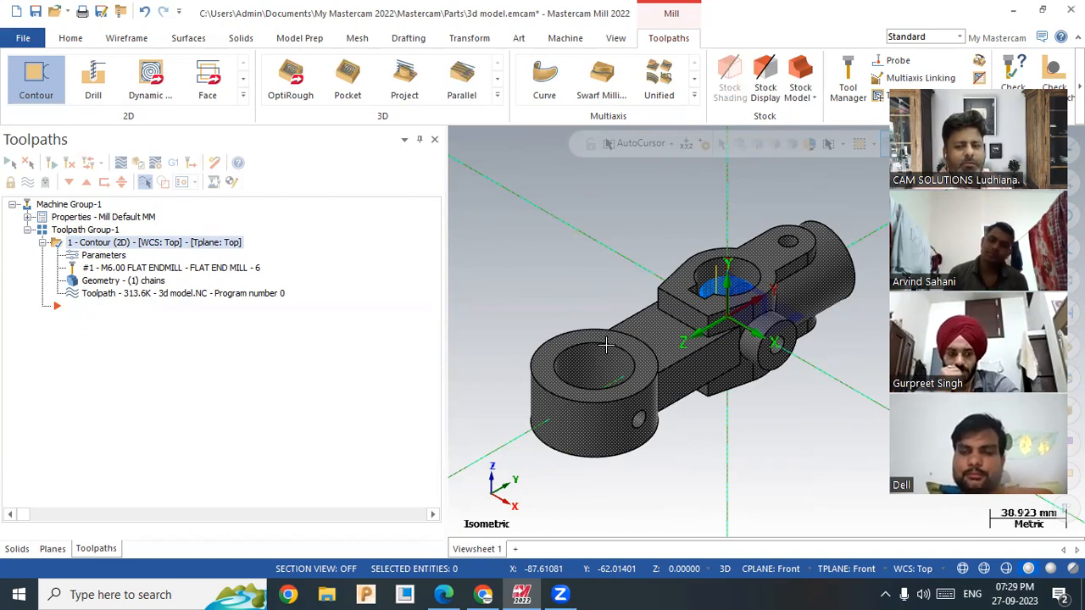
click(915, 570)
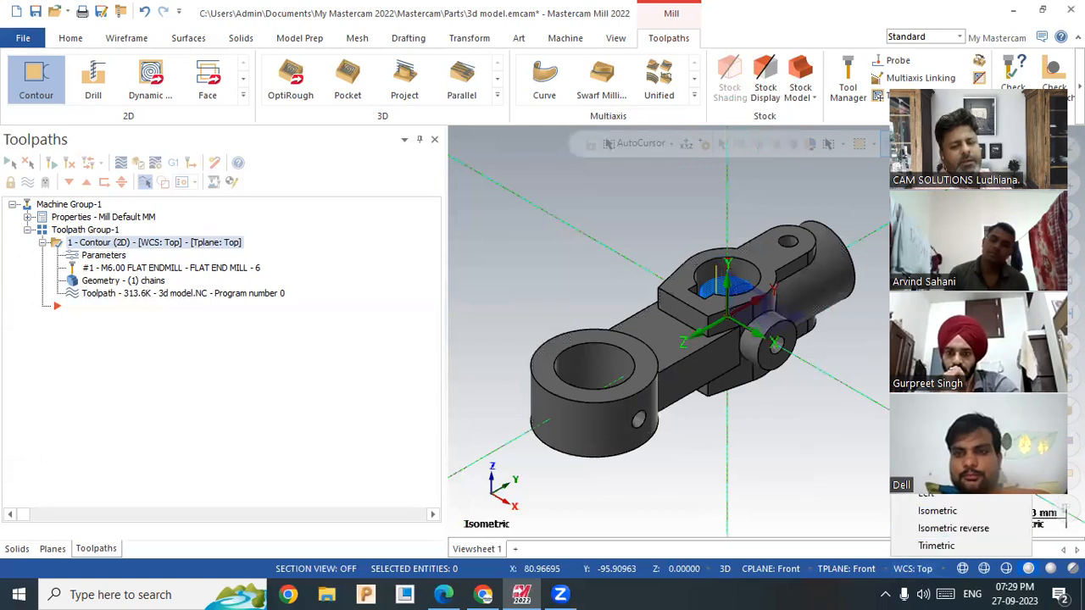
click(925, 406)
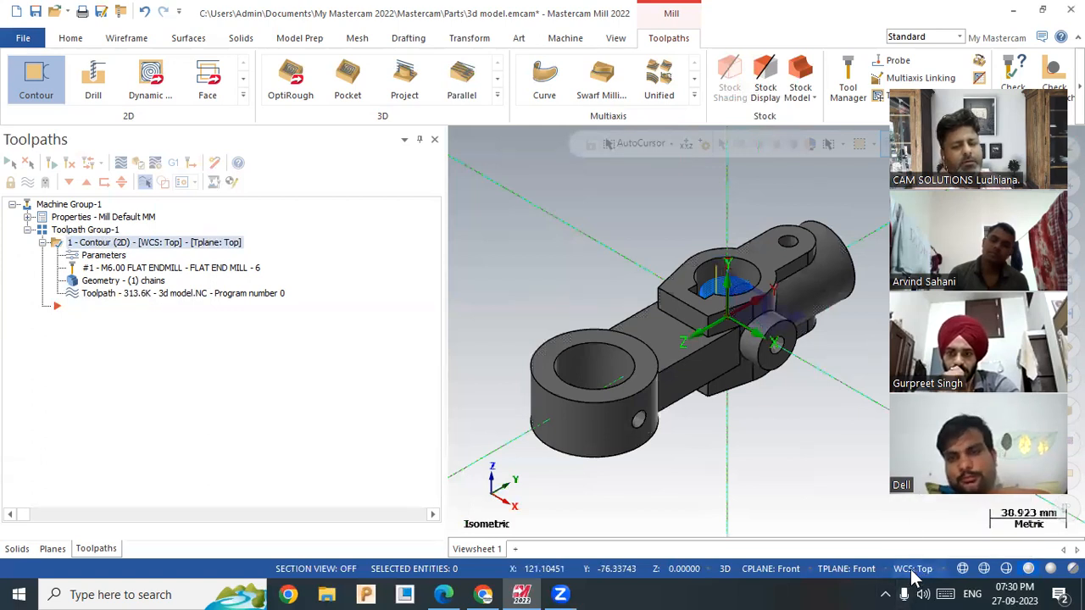
Step: Bring the construction and tool planes back to Top through the Top WCS view and return to the Isometric view
right_click(745, 430)
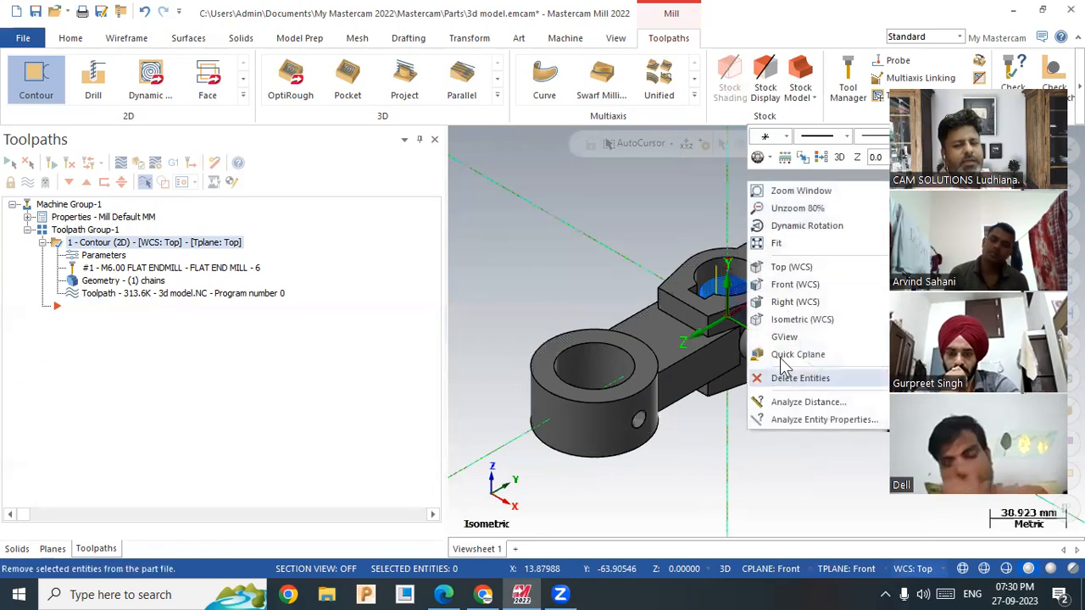
click(788, 273)
right_click(632, 273)
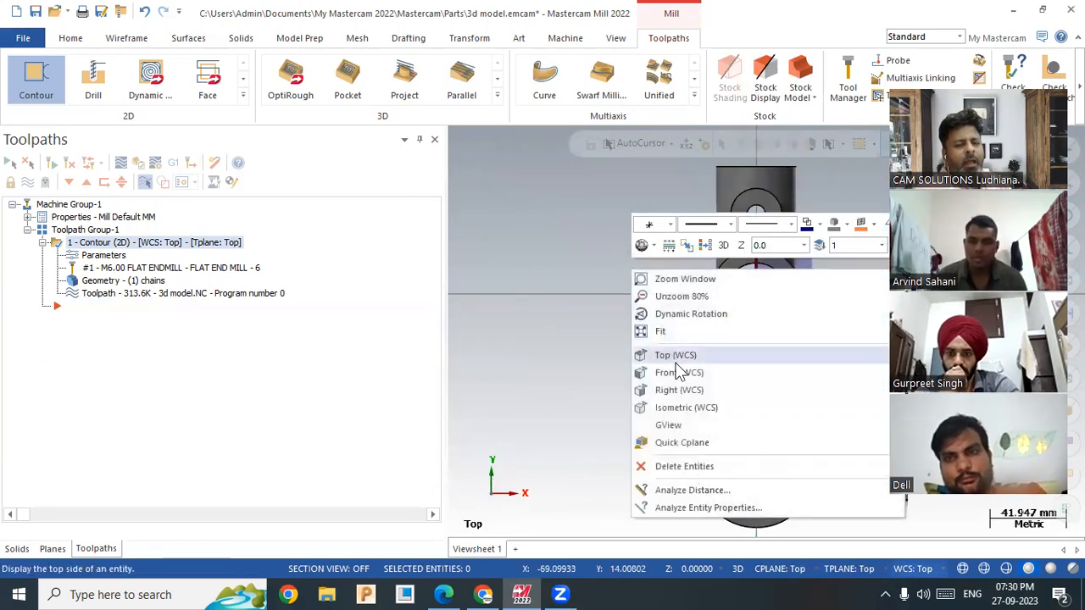
click(692, 406)
Step: Show the part in the Top WCS view, enlarge the graphics area, and return to the Isometric view
right_click(578, 248)
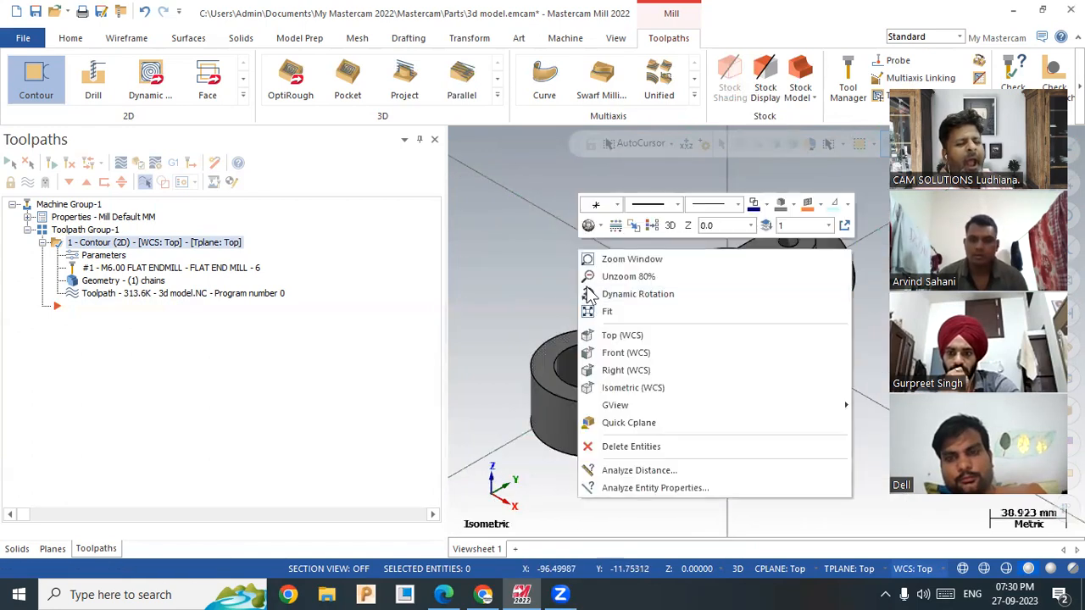
click(625, 339)
drag(447, 279, 258, 286)
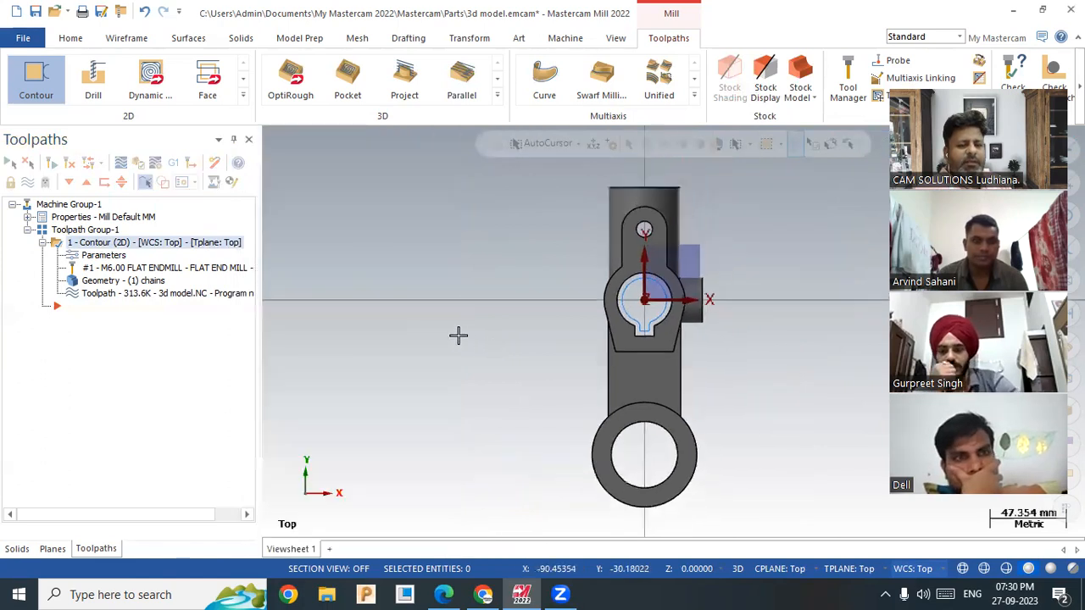
scroll(484, 330, down, 3)
scroll(675, 319, up, 3)
right_click(693, 327)
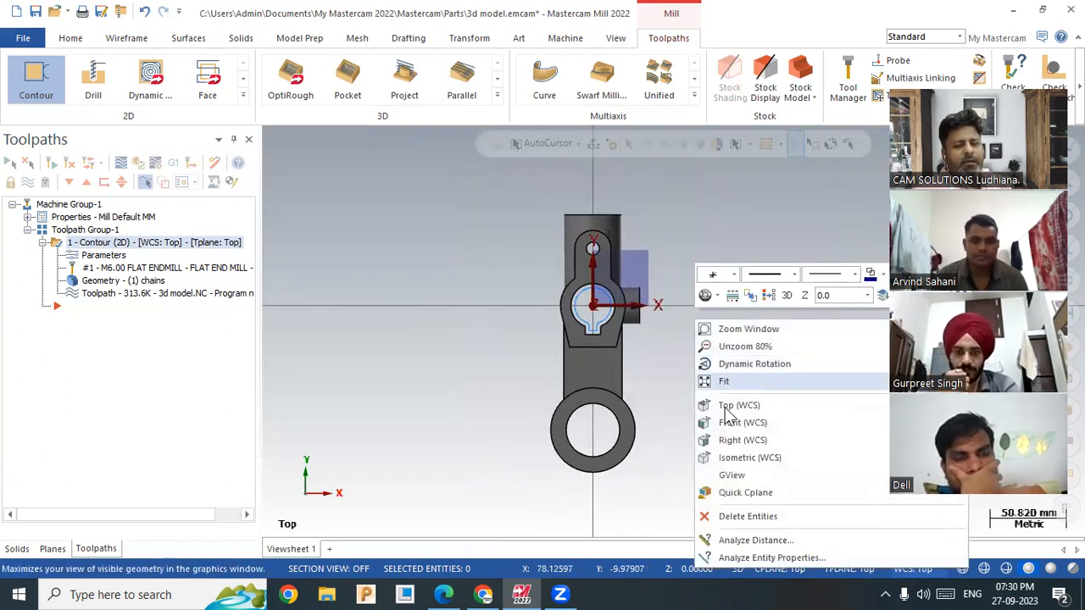
click(734, 456)
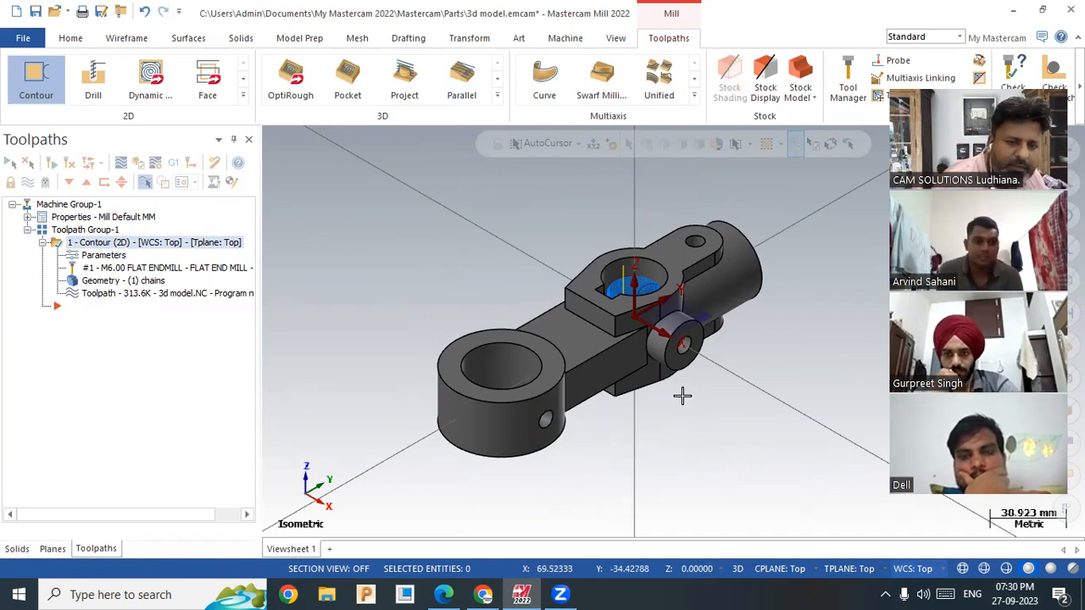
Step: Set the working coordinate system to Front and bring up its Top view of the part
click(935, 568)
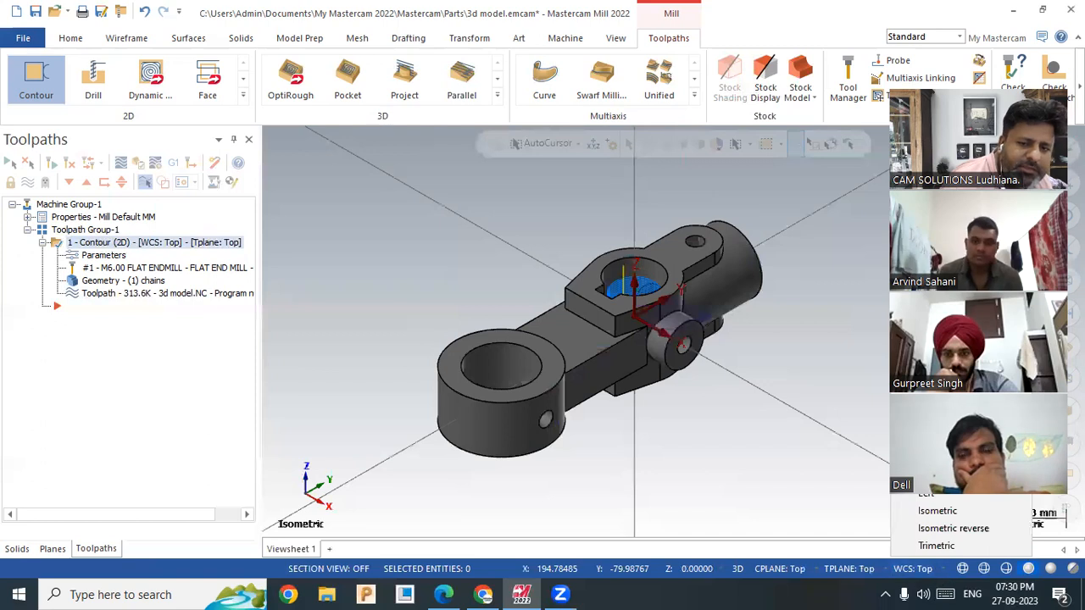
click(937, 424)
right_click(783, 227)
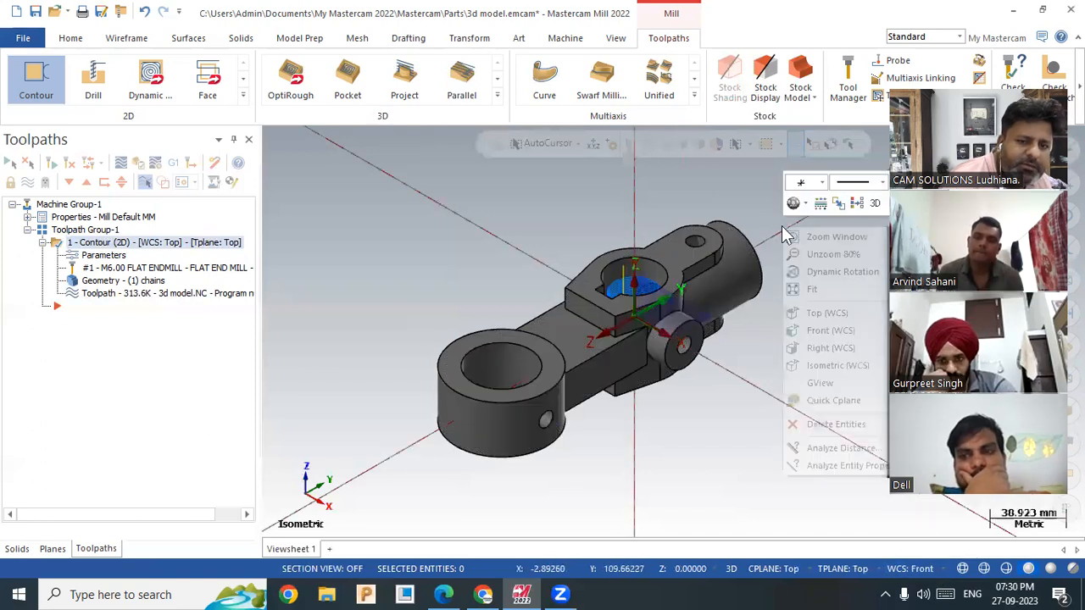
click(819, 318)
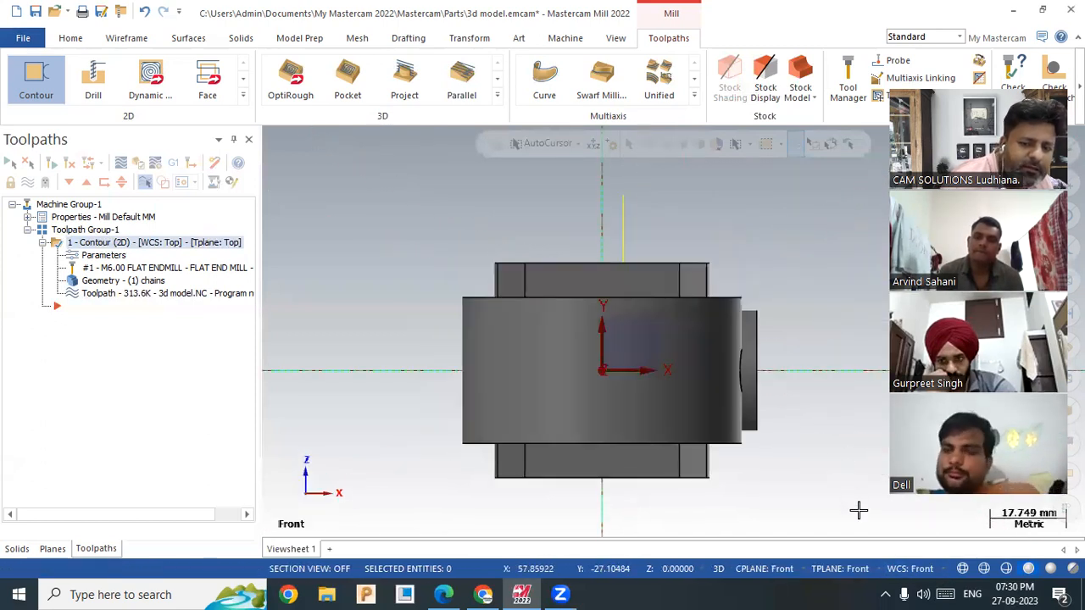
Step: Reset the working coordinate system to Top and switch the part to the Top WCS view
click(905, 569)
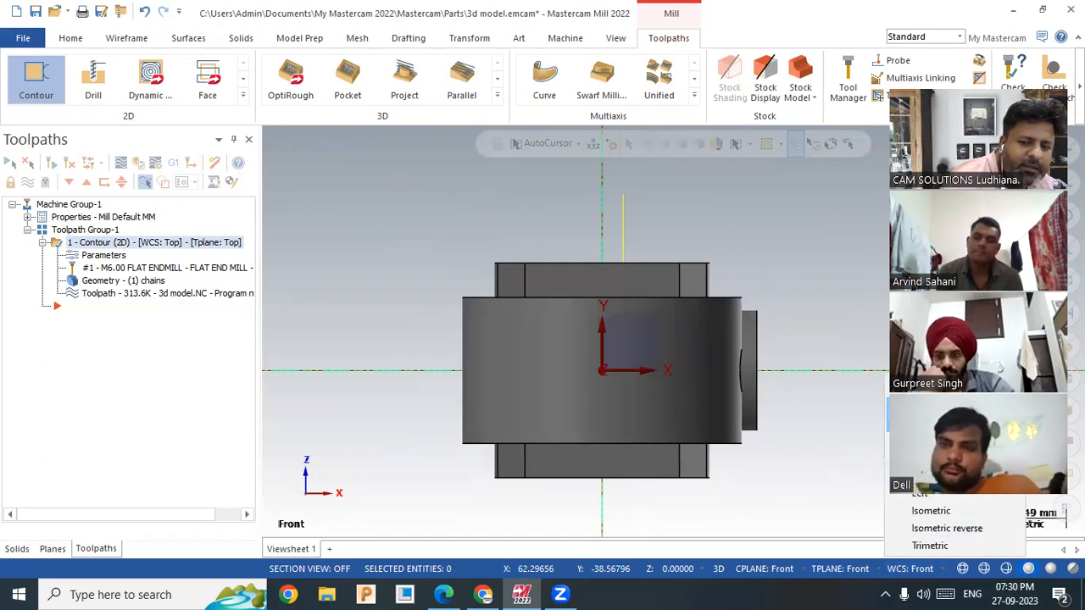
click(932, 421)
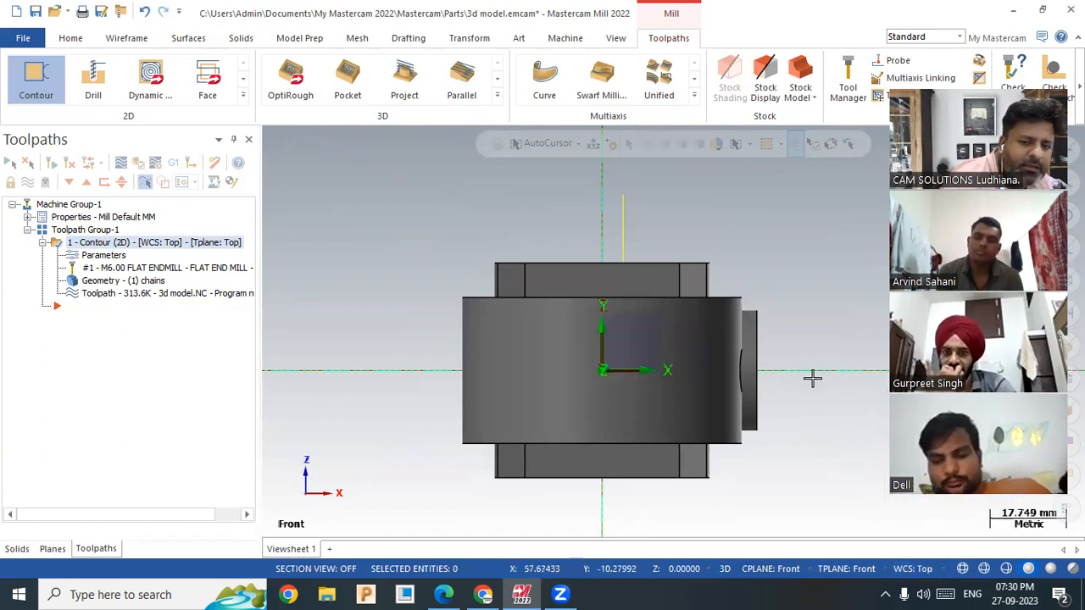
right_click(748, 263)
click(783, 348)
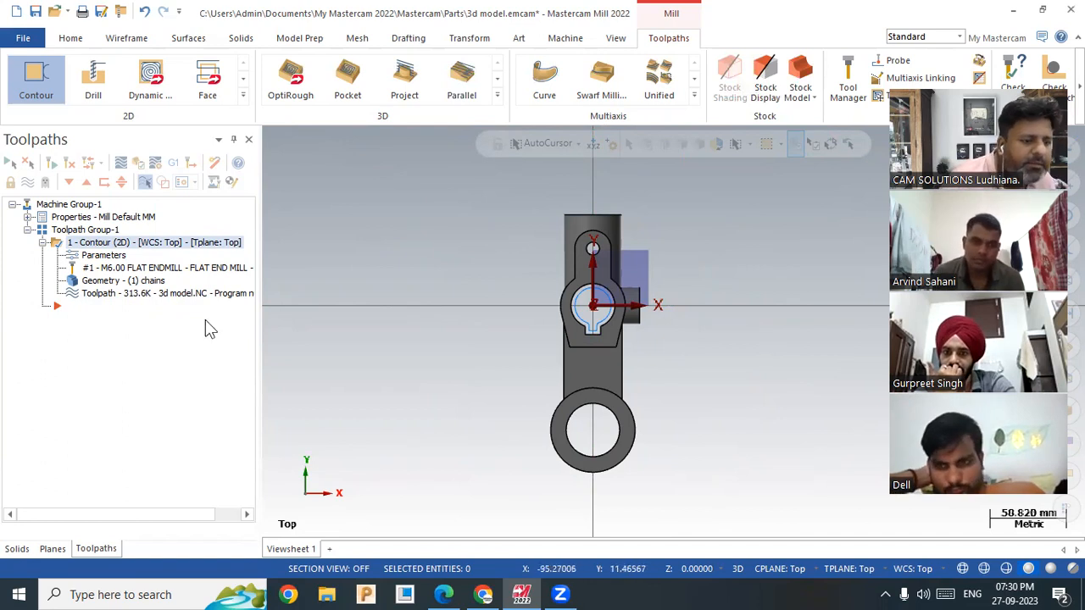
Step: Display the full plane list with its WCS, C and T columns and select the Top plane
click(43, 549)
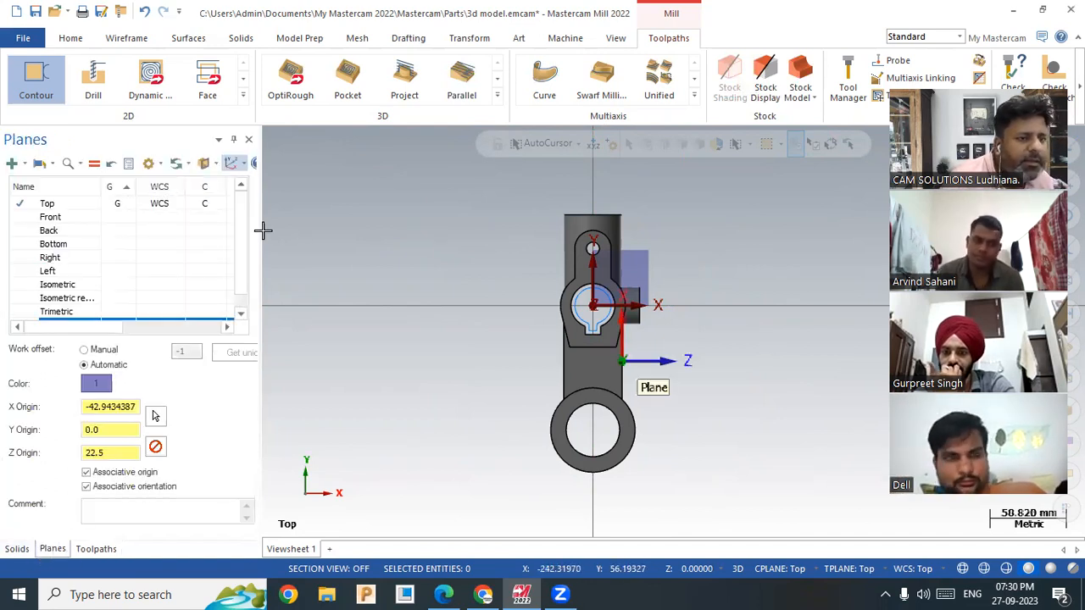
drag(261, 231, 419, 231)
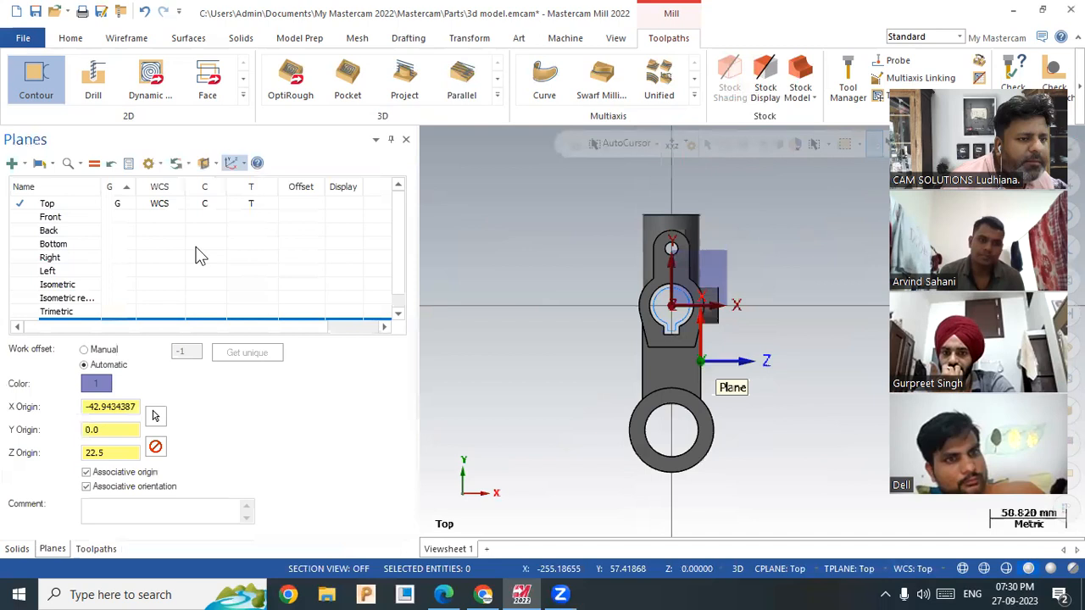
click(307, 206)
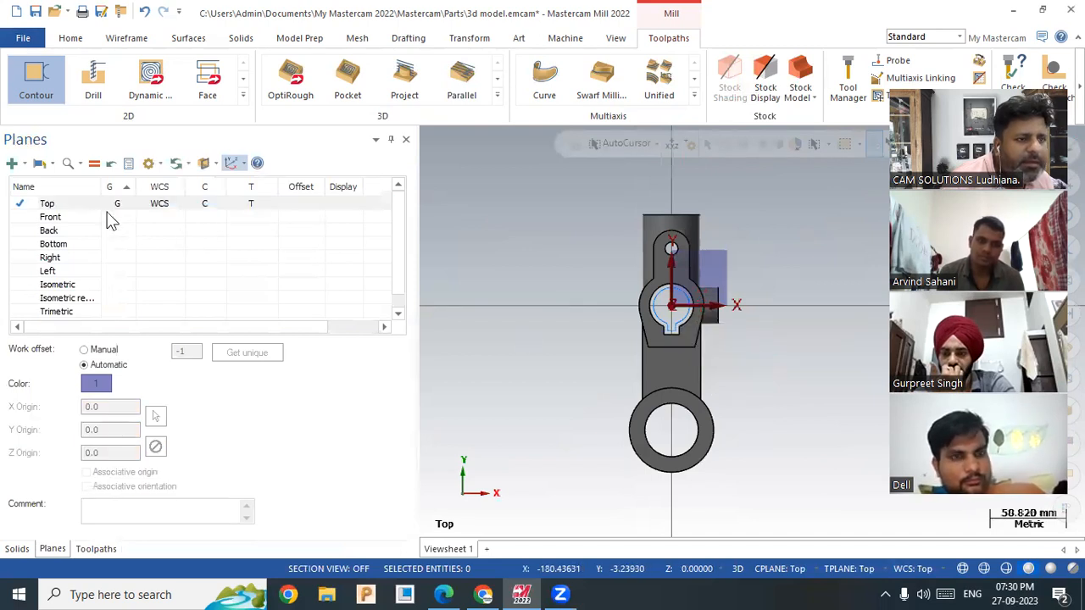
middle_drag(653, 419, 743, 257)
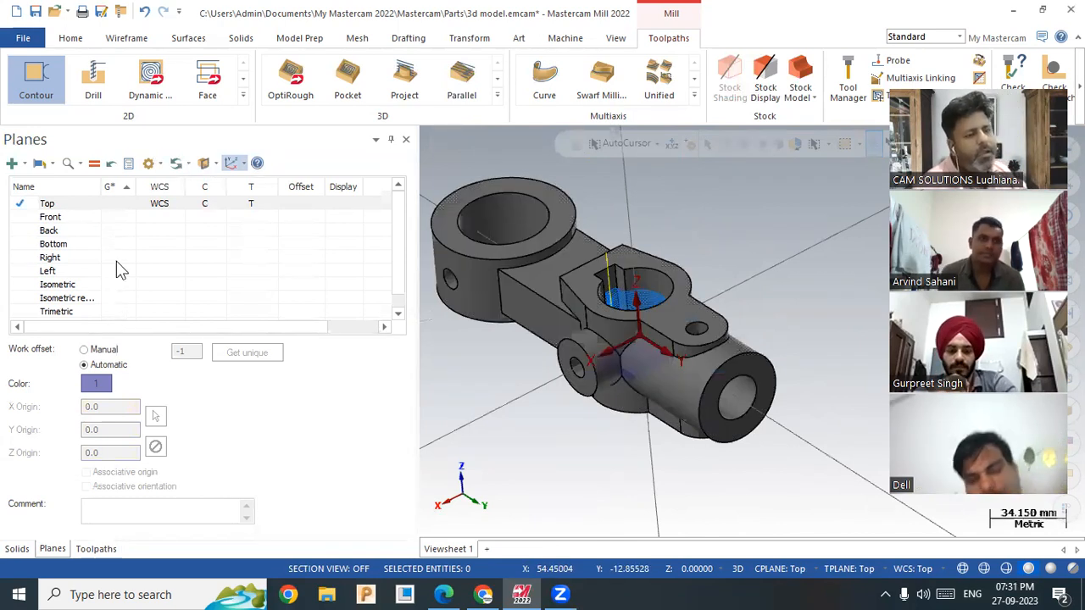
click(25, 164)
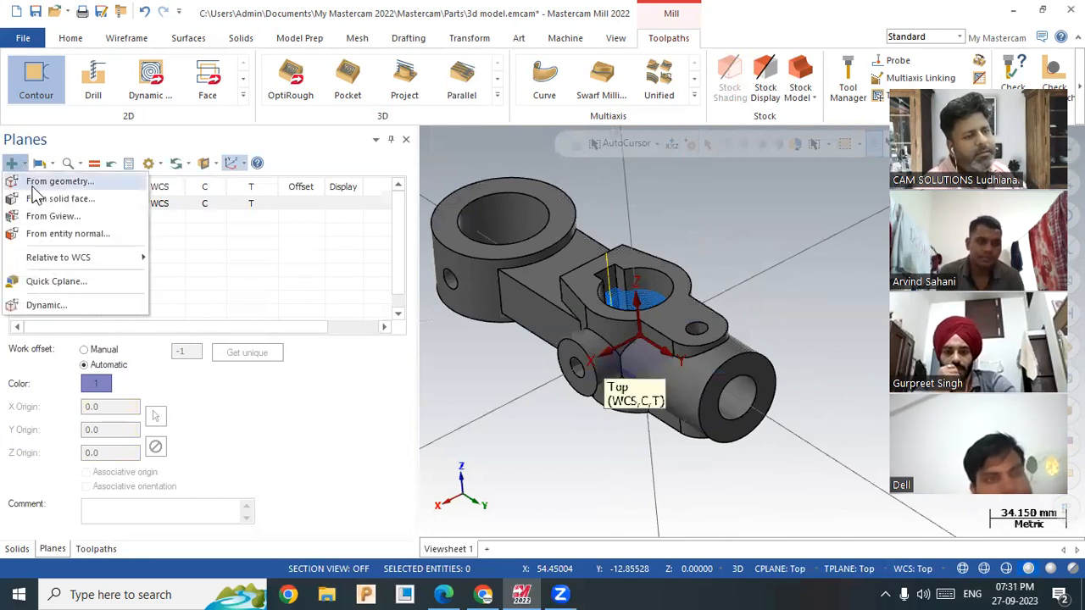
click(42, 185)
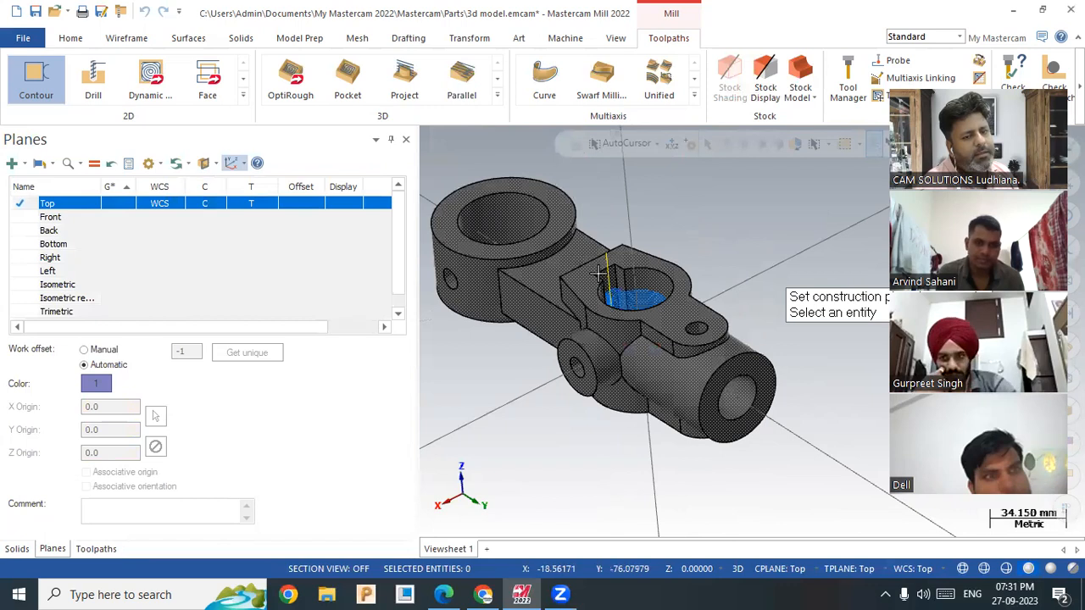
click(730, 383)
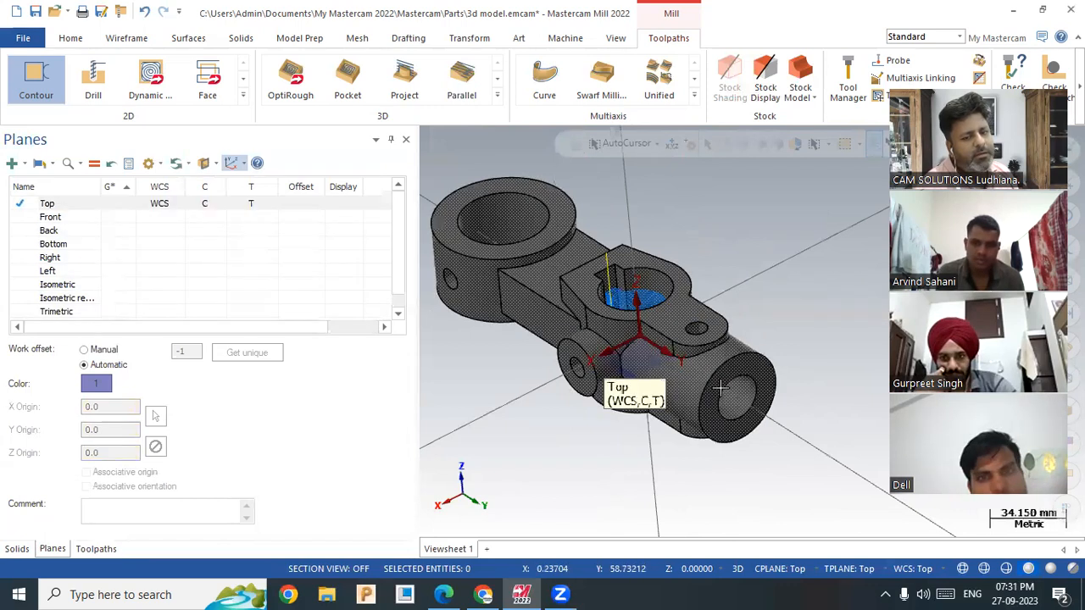
click(12, 163)
click(601, 443)
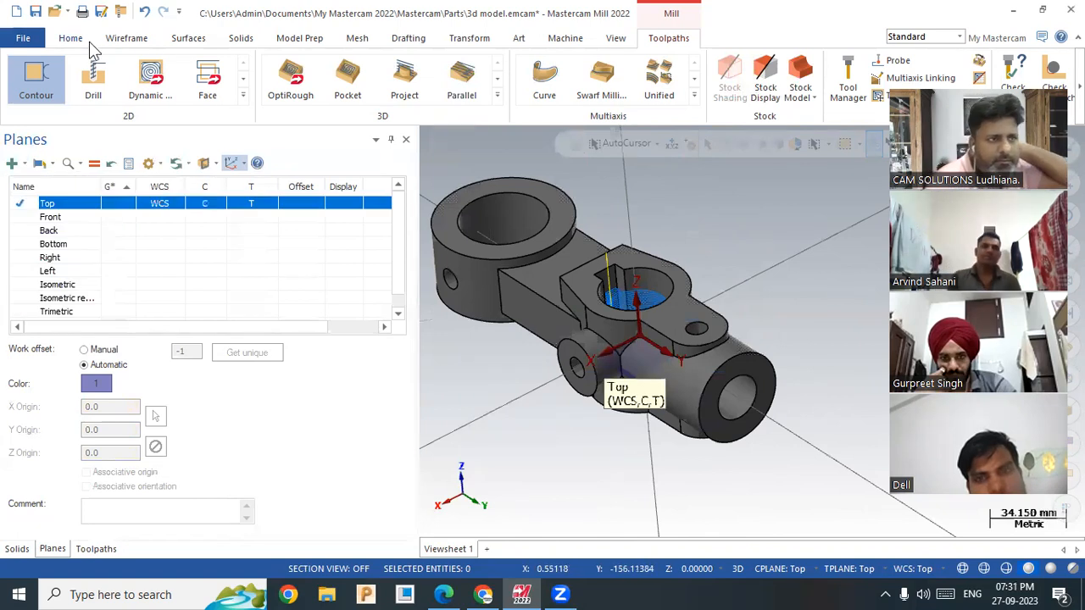
Step: Draw a circle by its center point and a freeform line about 60 mm long beside the part
click(126, 38)
click(252, 71)
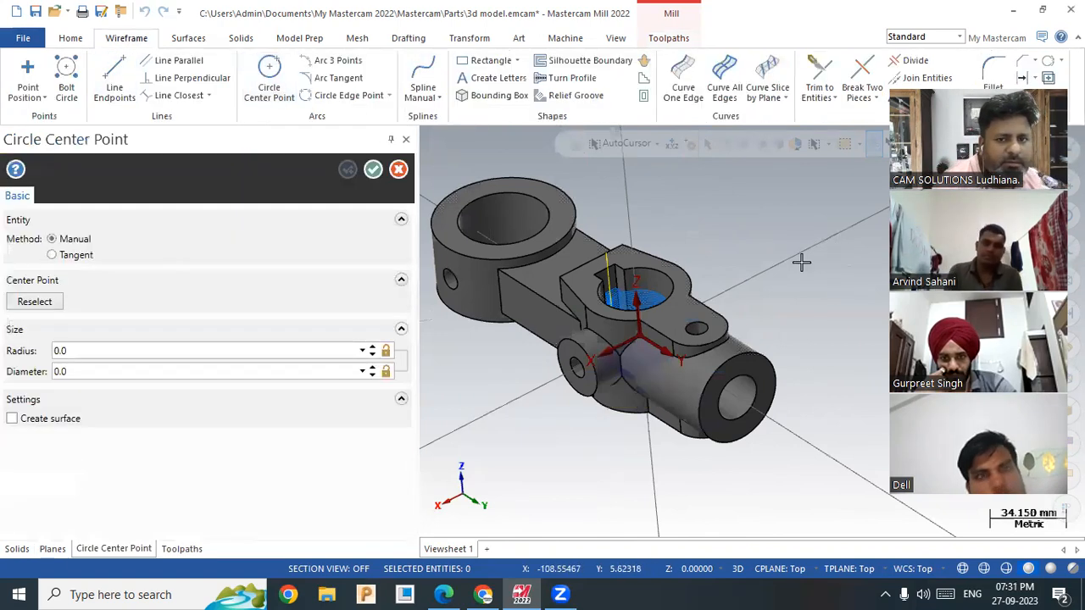
click(114, 78)
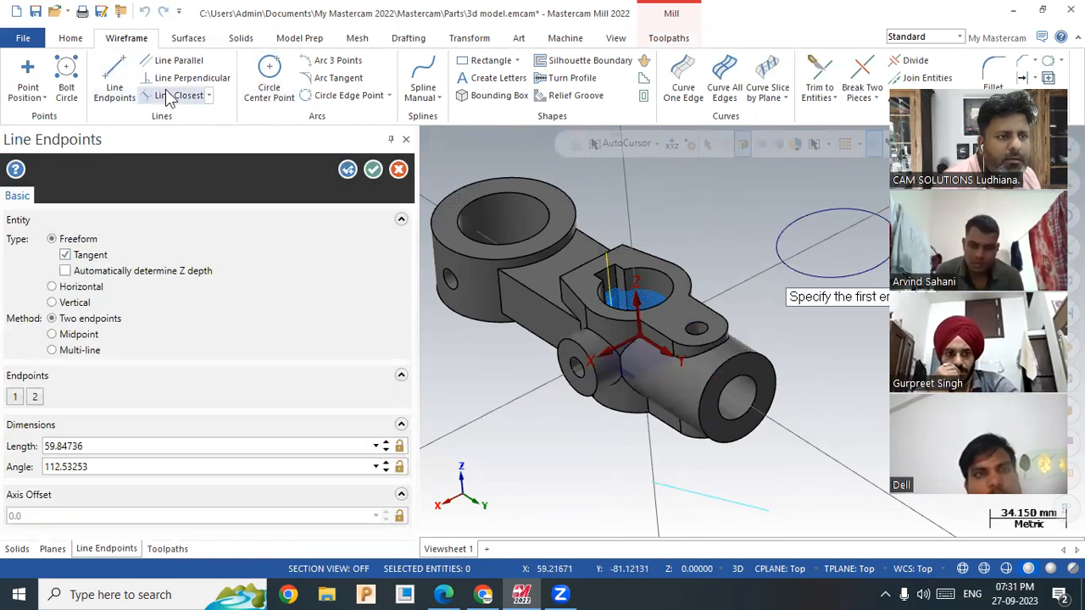
Step: Draw a rectangle about 26 mm wide and 64 mm high beside the part
click(491, 60)
click(499, 440)
click(552, 514)
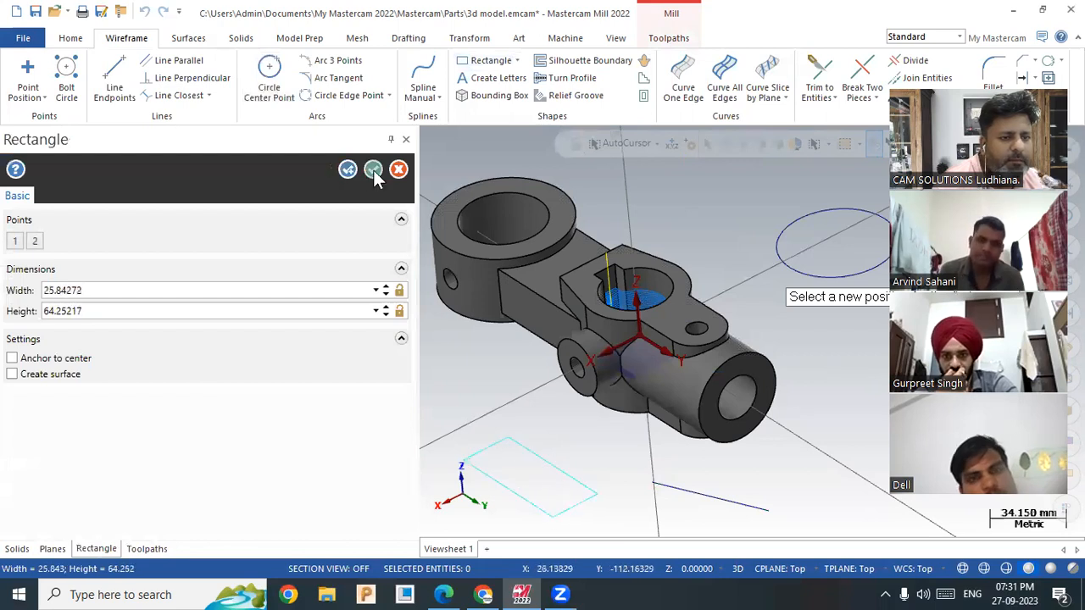
click(373, 168)
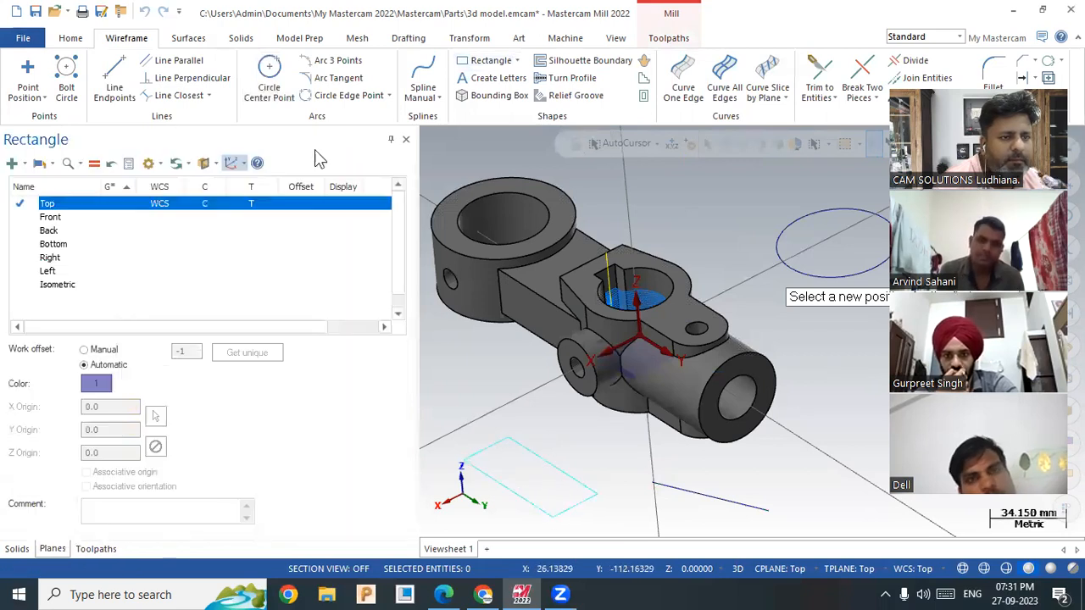
Step: Define a new plane from geometry using the single line and the rectangle's nearby long edge
click(14, 162)
click(37, 183)
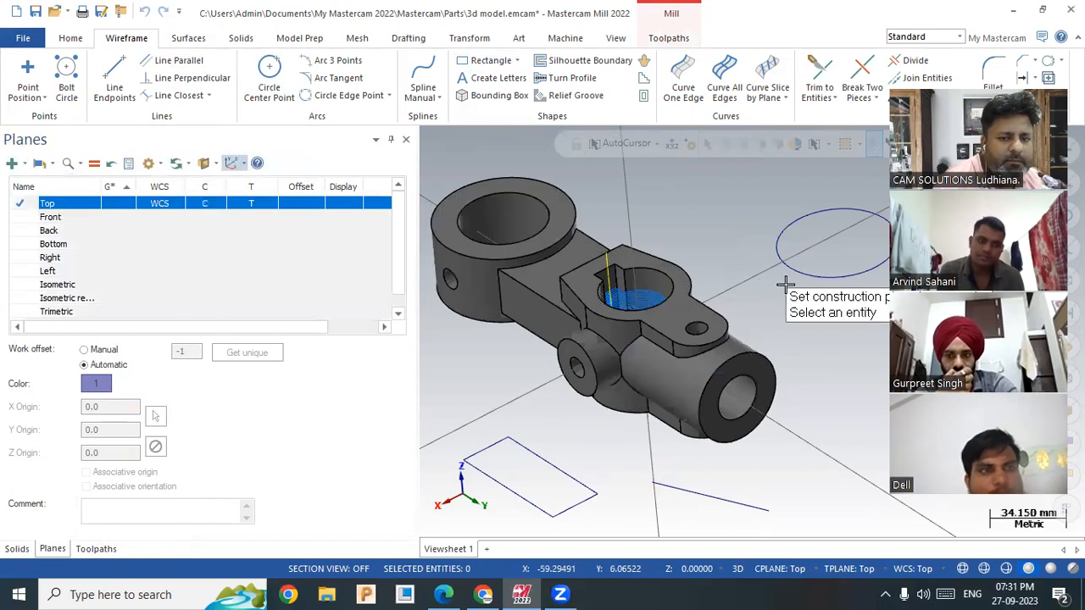
click(721, 499)
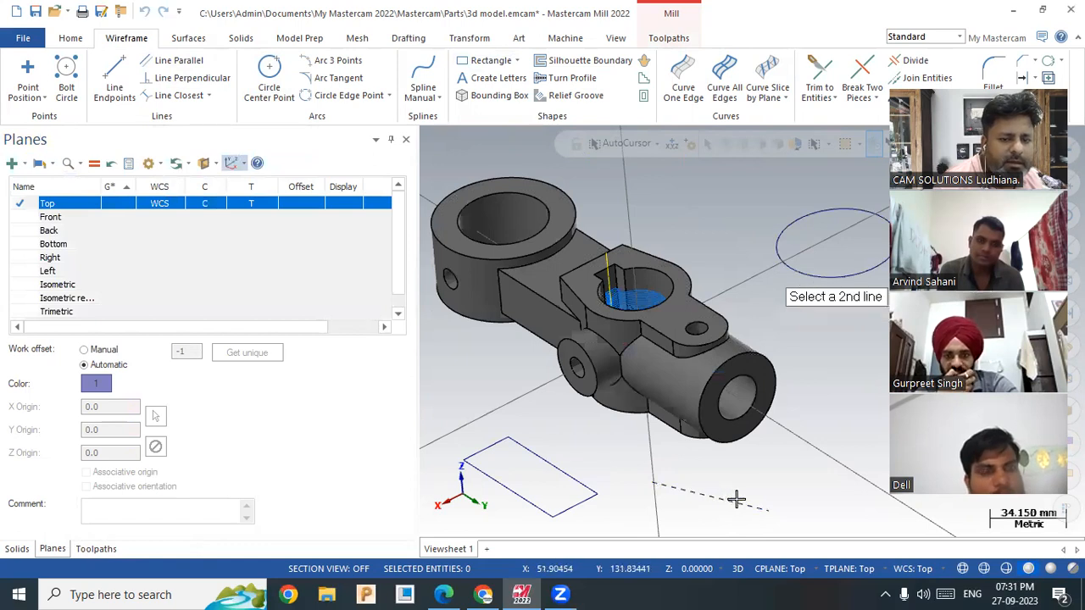
click(597, 478)
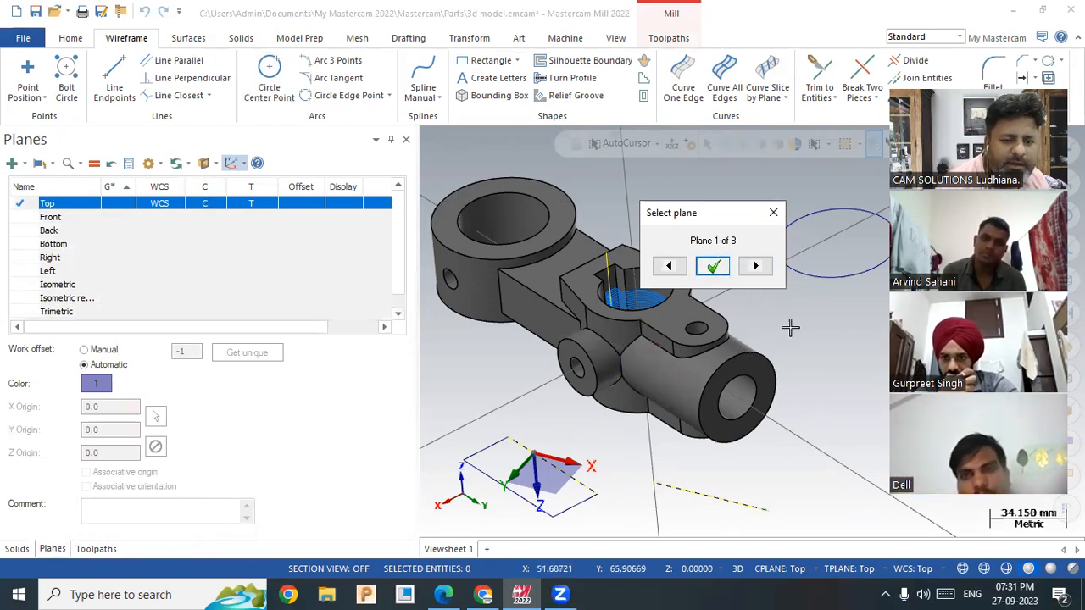
Step: Step through the candidate orientations for the new plane and stop at plane 7 of 8, with Z pointing up
click(756, 267)
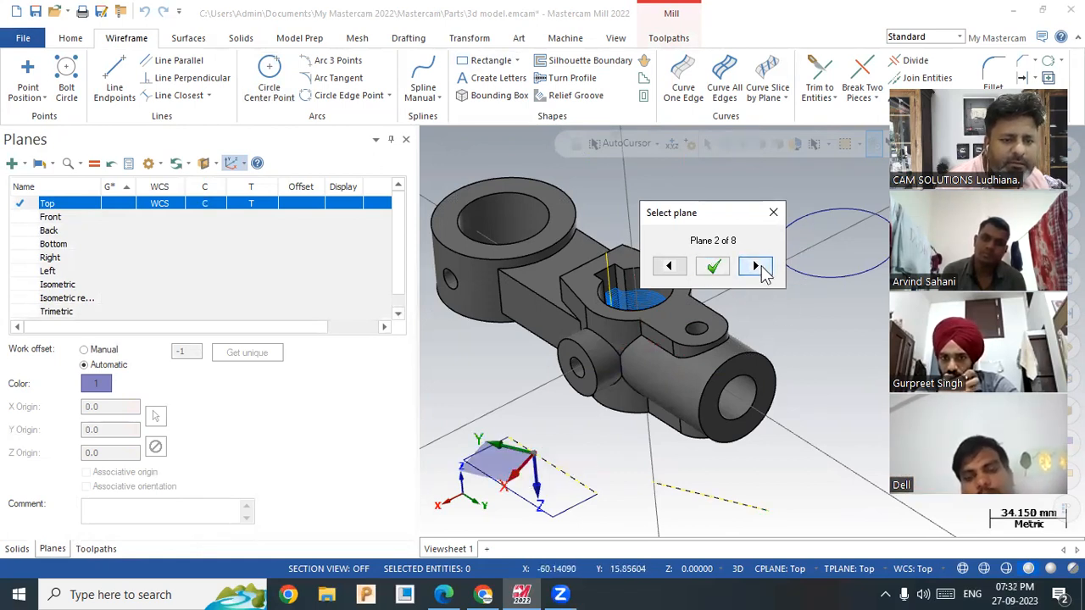
click(756, 267)
click(765, 269)
click(764, 268)
click(765, 269)
click(765, 268)
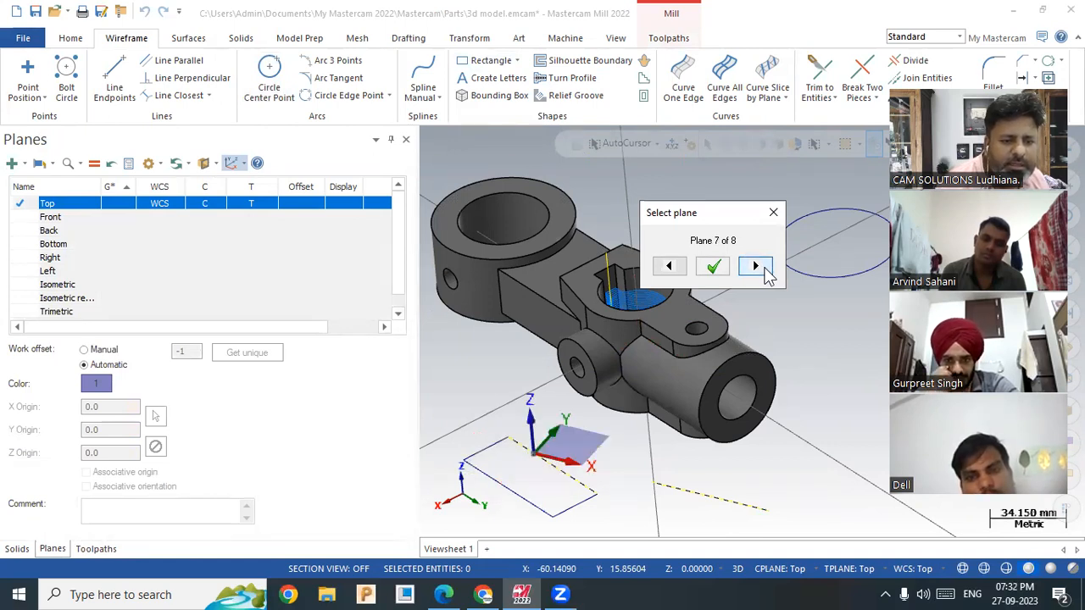
click(766, 269)
click(755, 267)
click(755, 267)
click(755, 267)
click(755, 267)
click(755, 267)
click(766, 273)
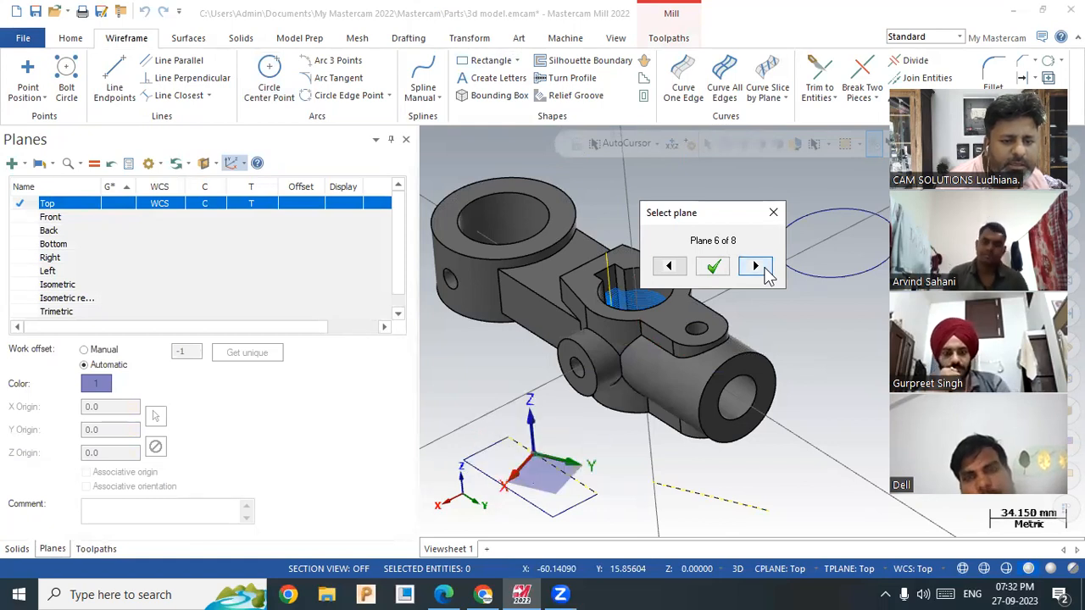
click(767, 276)
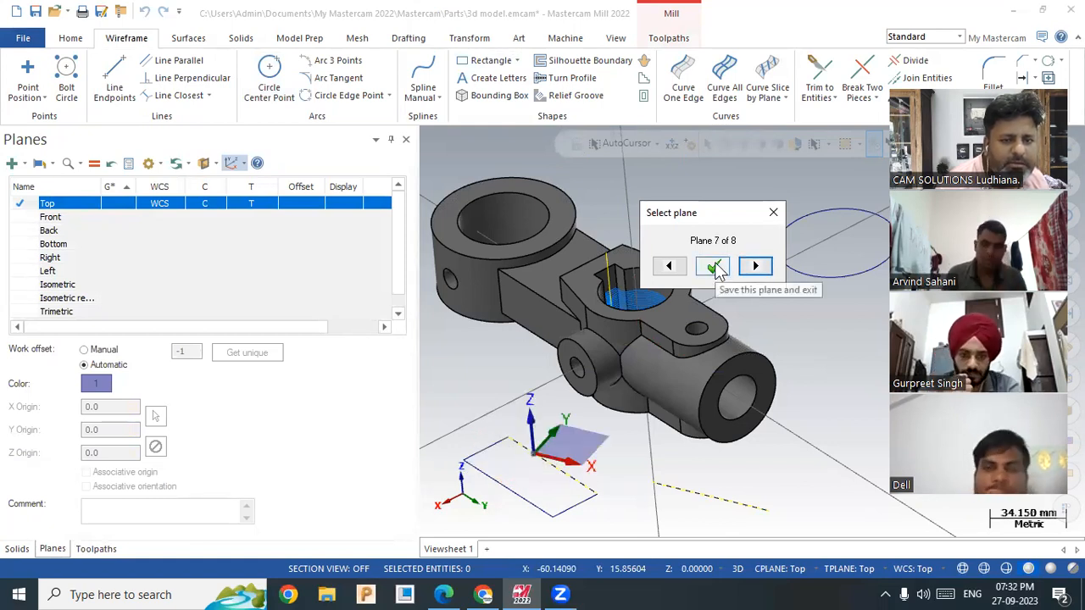
Step: Save the chosen orientation as a new plane with the name Plane-1
click(711, 267)
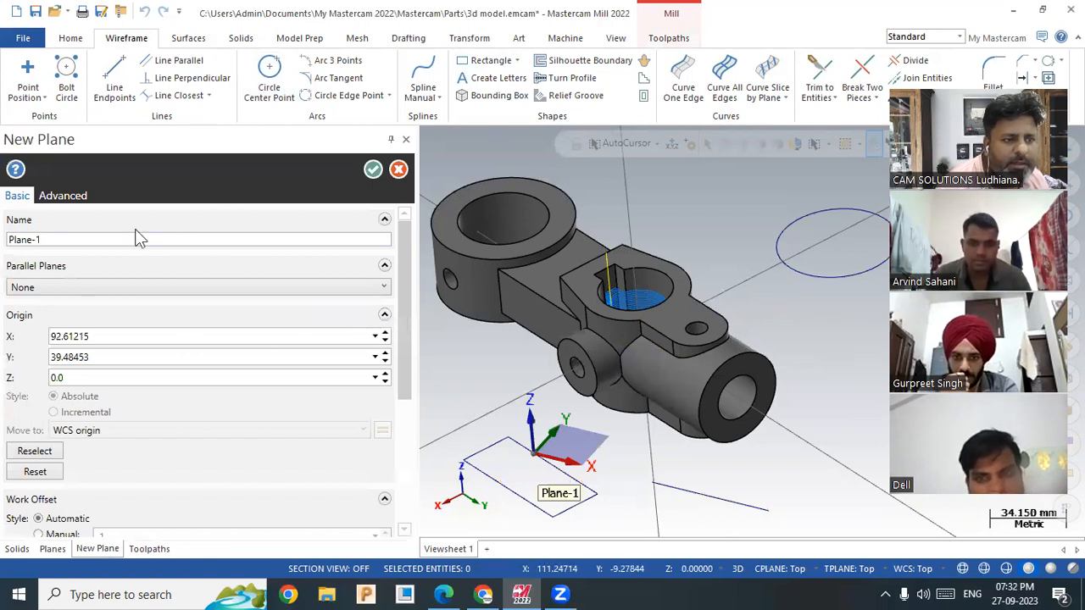
click(144, 243)
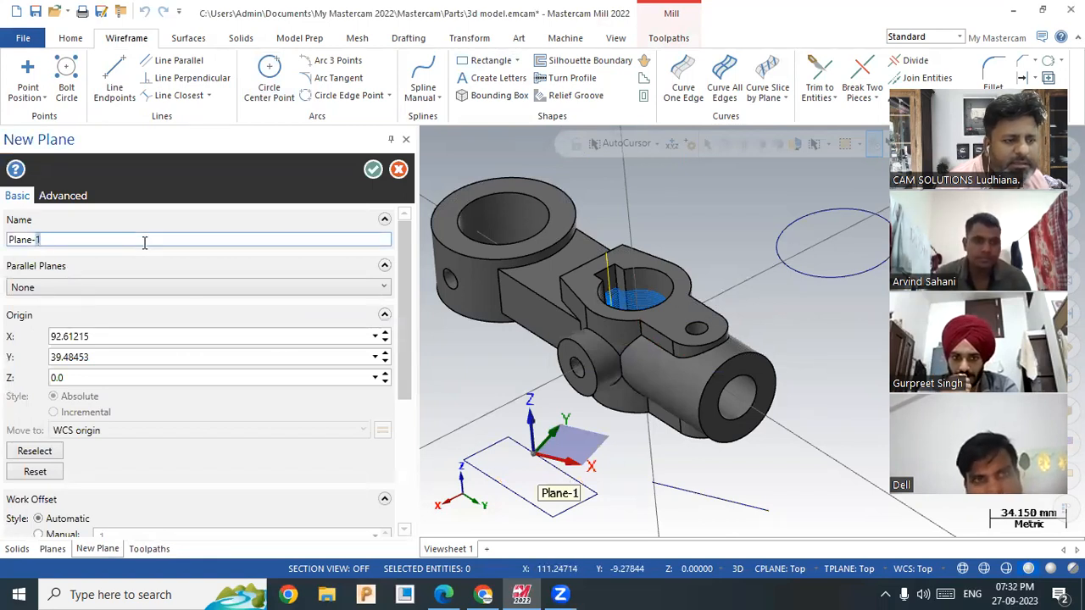
click(373, 170)
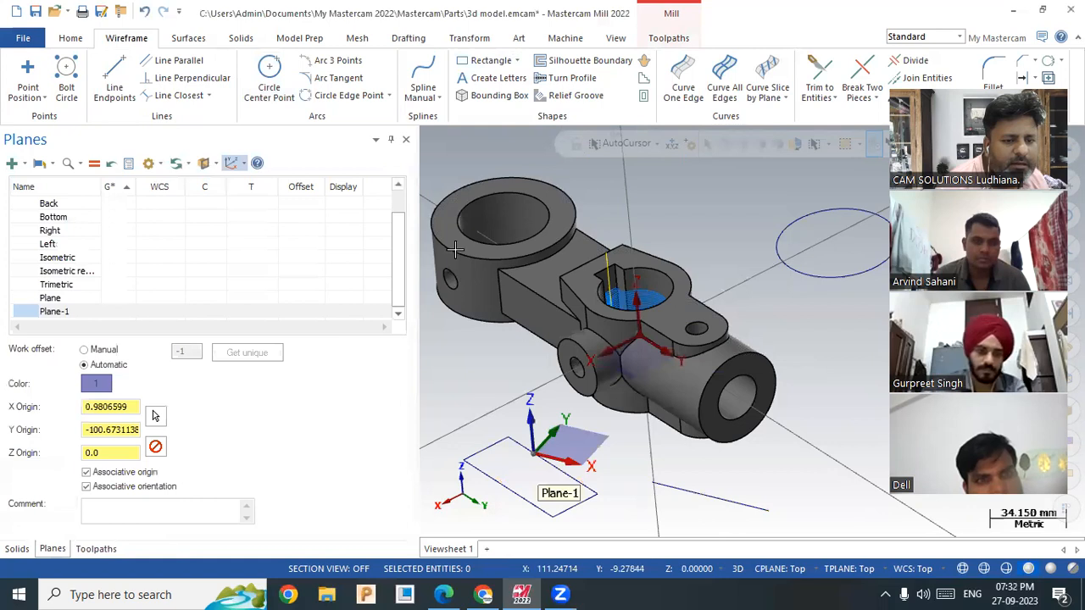
Step: Set the construction plane and tool plane to the named plane Plane-1
scroll(505, 349, down, 1)
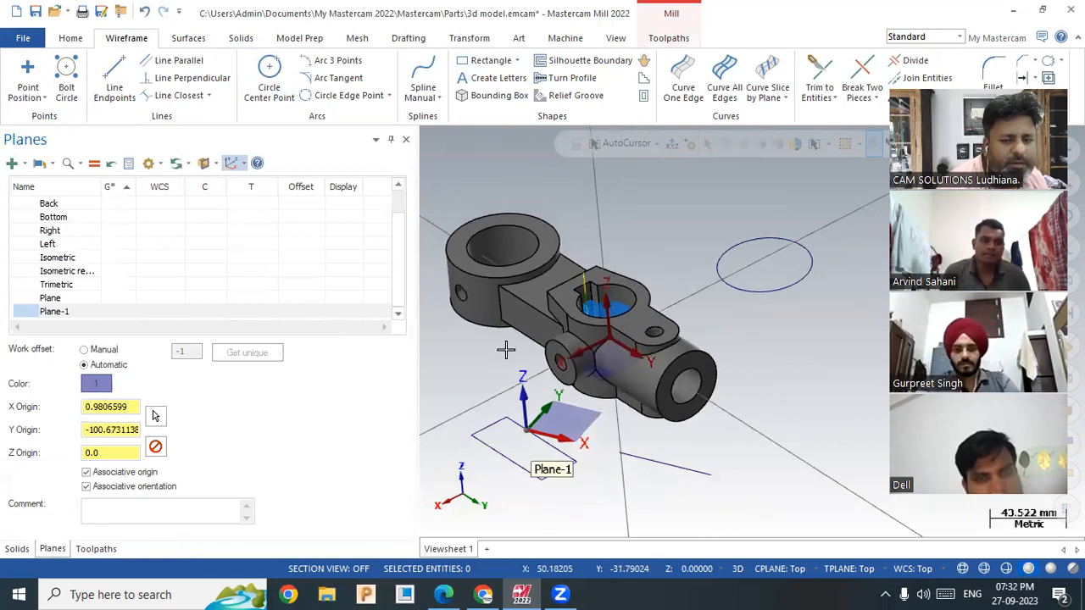
click(779, 569)
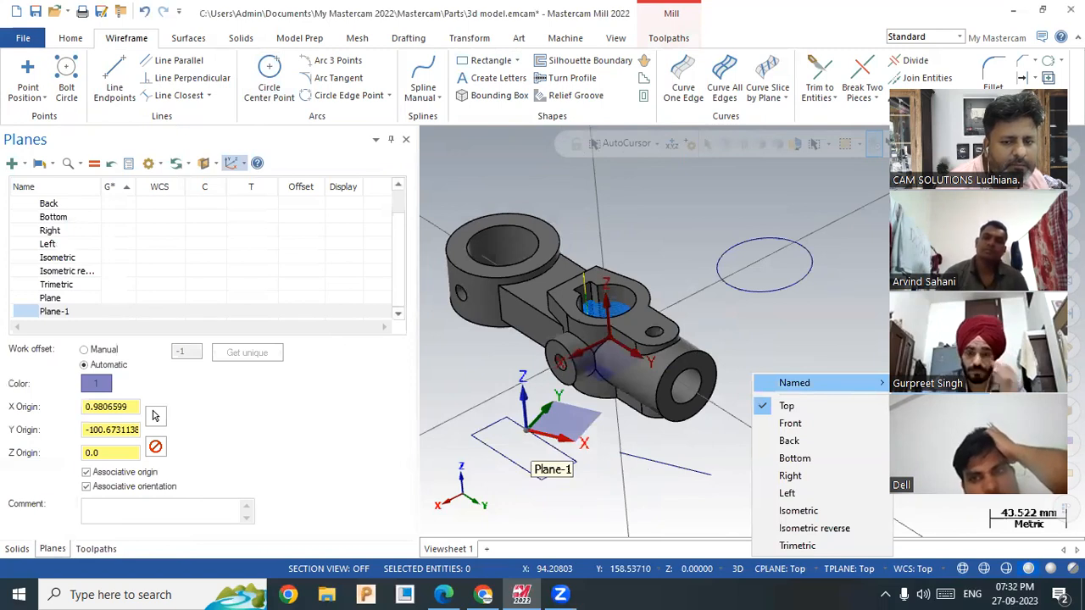
click(924, 400)
Step: Switch the construction and tool planes to the named plane Plane and back to Plane-1
click(754, 569)
mouse_move(827, 382)
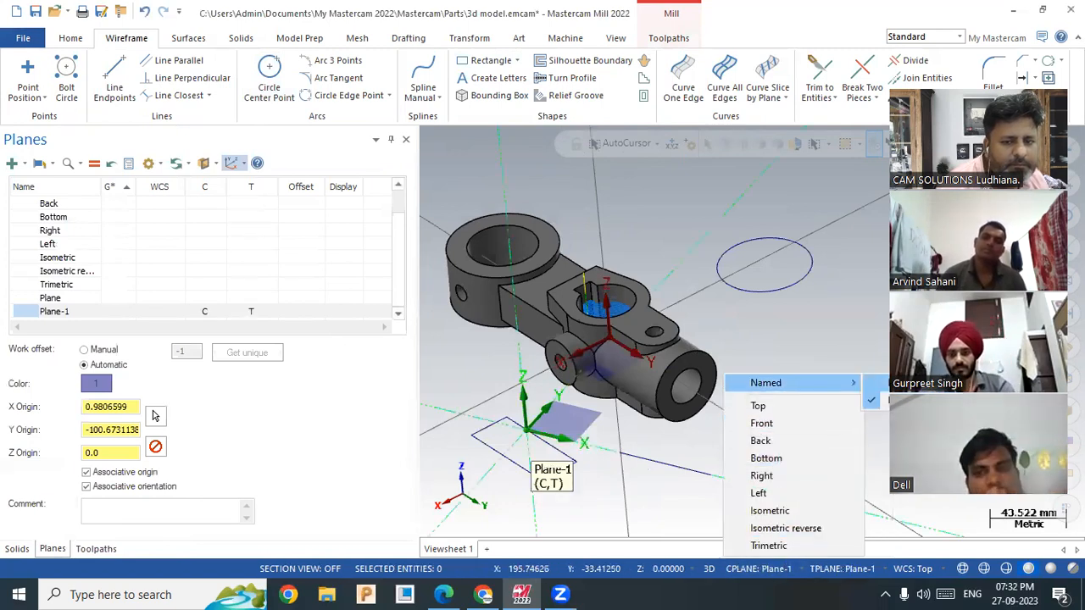
click(924, 382)
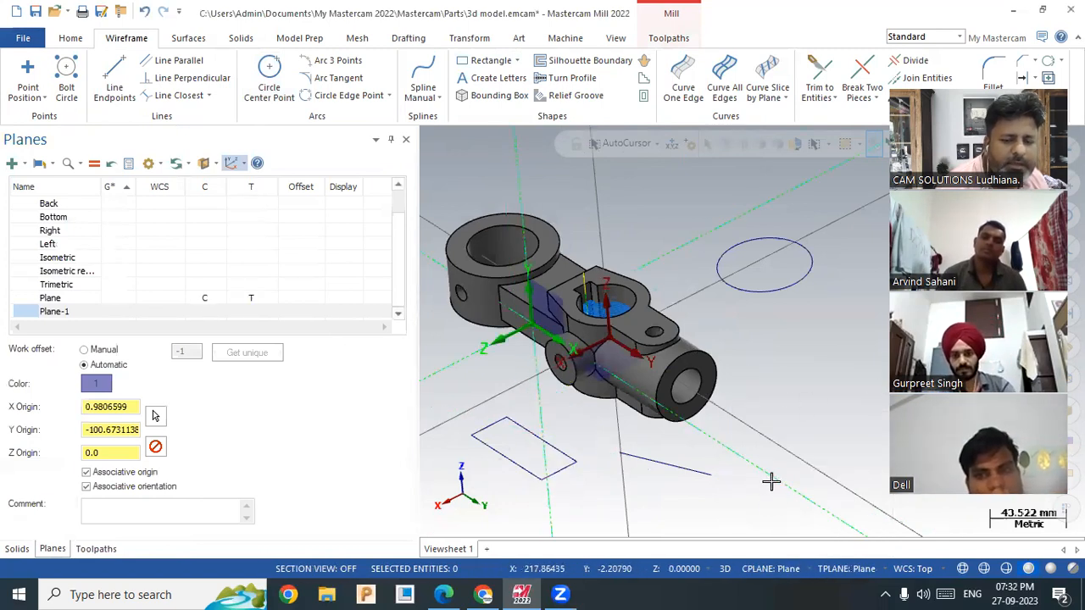
click(796, 569)
mouse_move(856, 389)
click(924, 400)
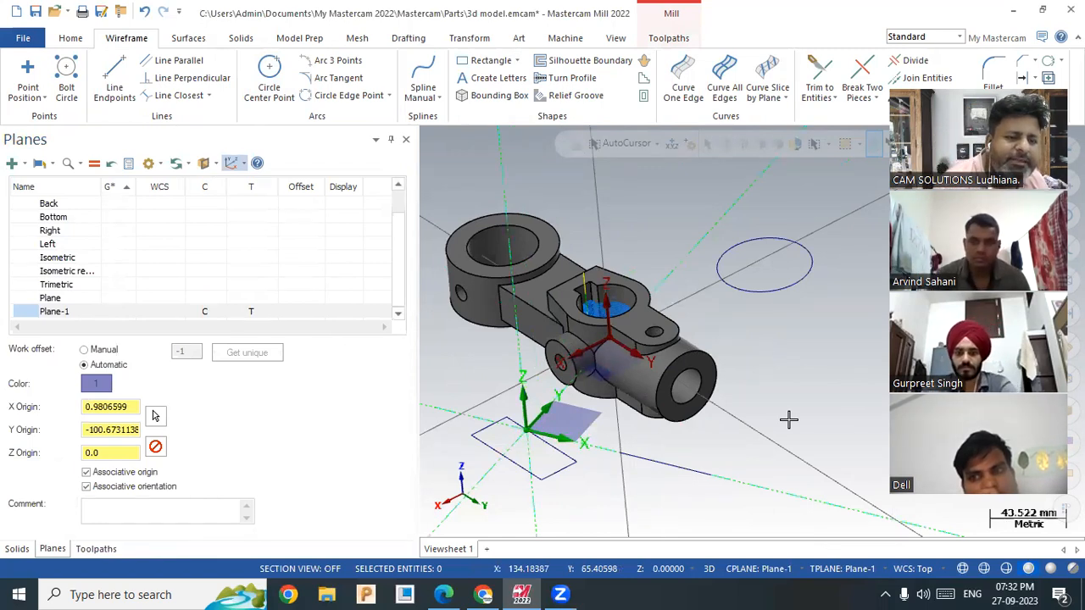
Step: Define a new plane from the flat end face of the large cylindrical boss
click(12, 163)
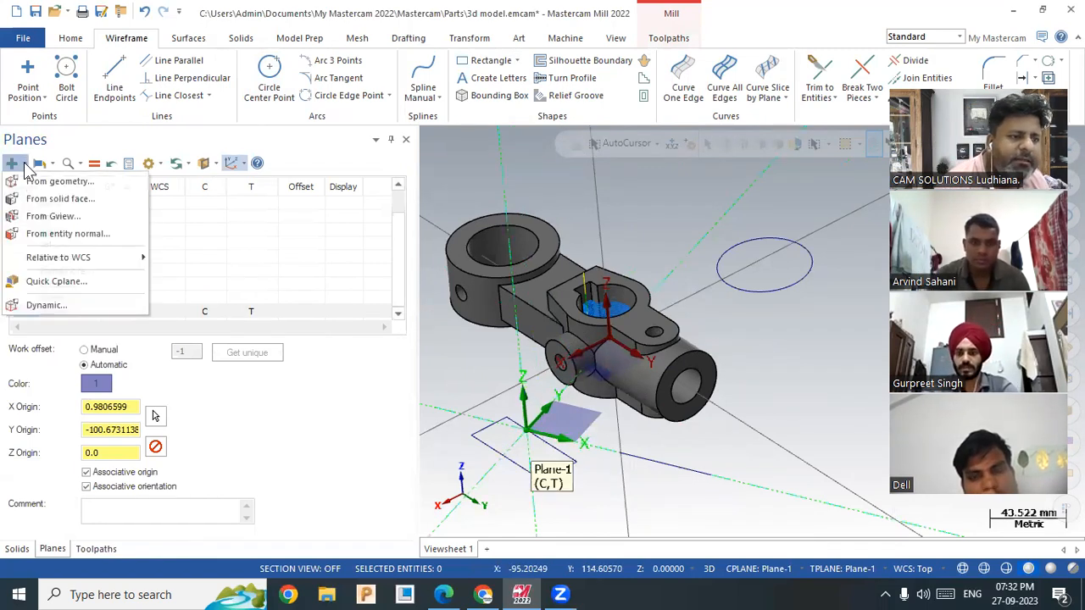
click(59, 198)
click(672, 393)
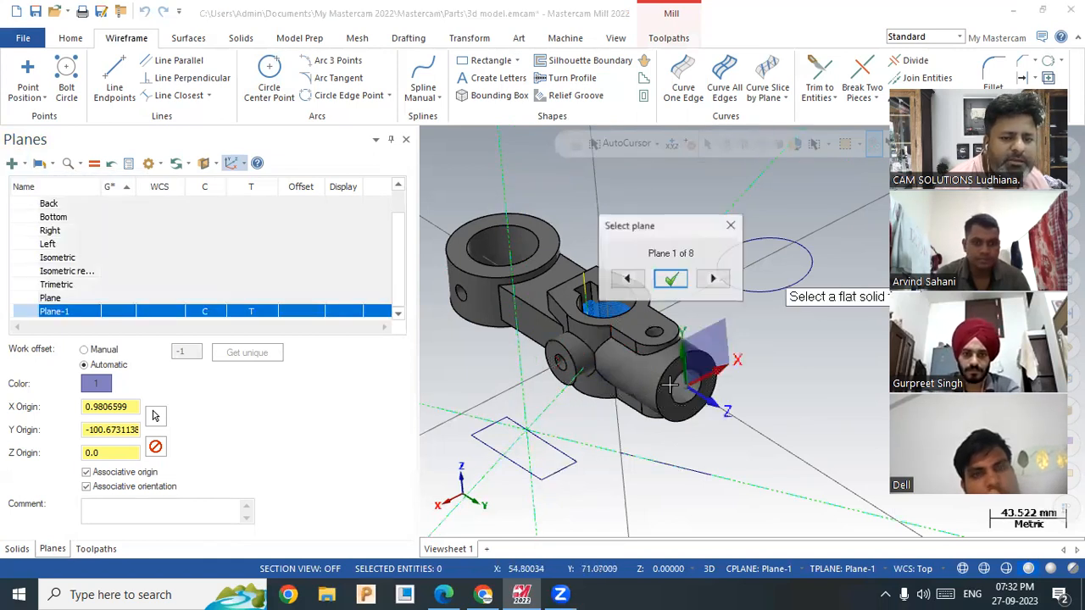
Step: Cycle through all eight candidate orientations for the face plane and return to plane 1 of 8
click(712, 280)
click(712, 279)
click(712, 280)
click(711, 280)
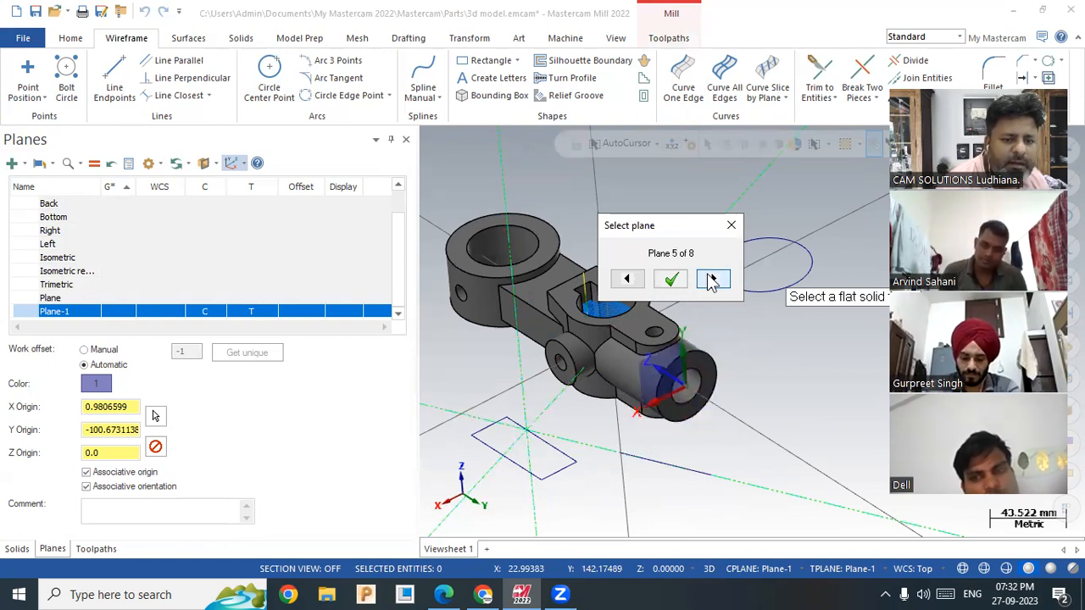
click(712, 279)
click(712, 279)
click(712, 279)
click(712, 280)
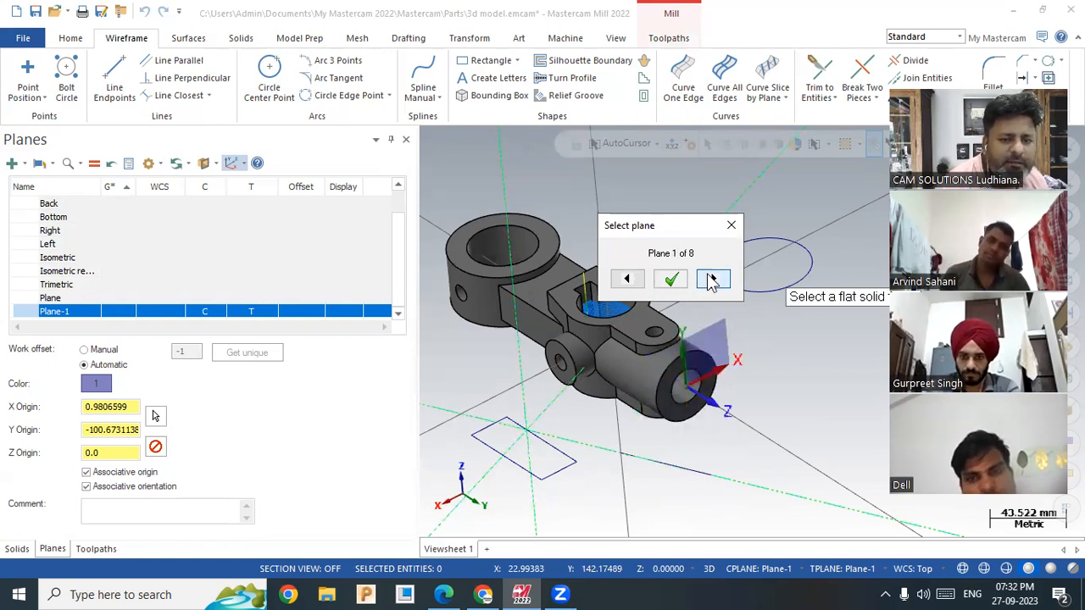
Step: Accept the orientation with Z pointing out of the boss face and save it as a new plane
click(670, 280)
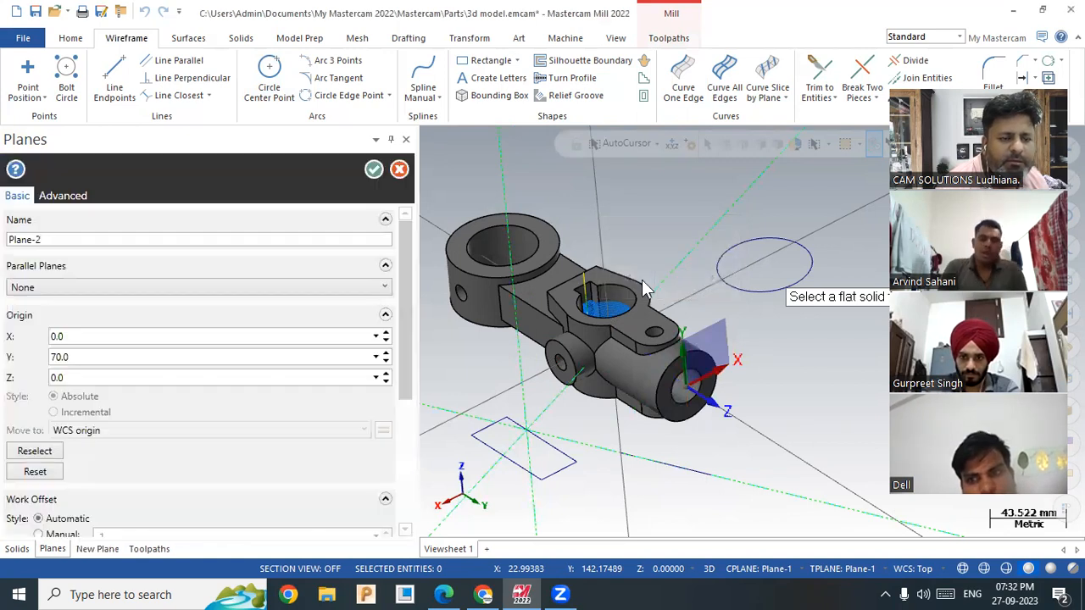
click(135, 238)
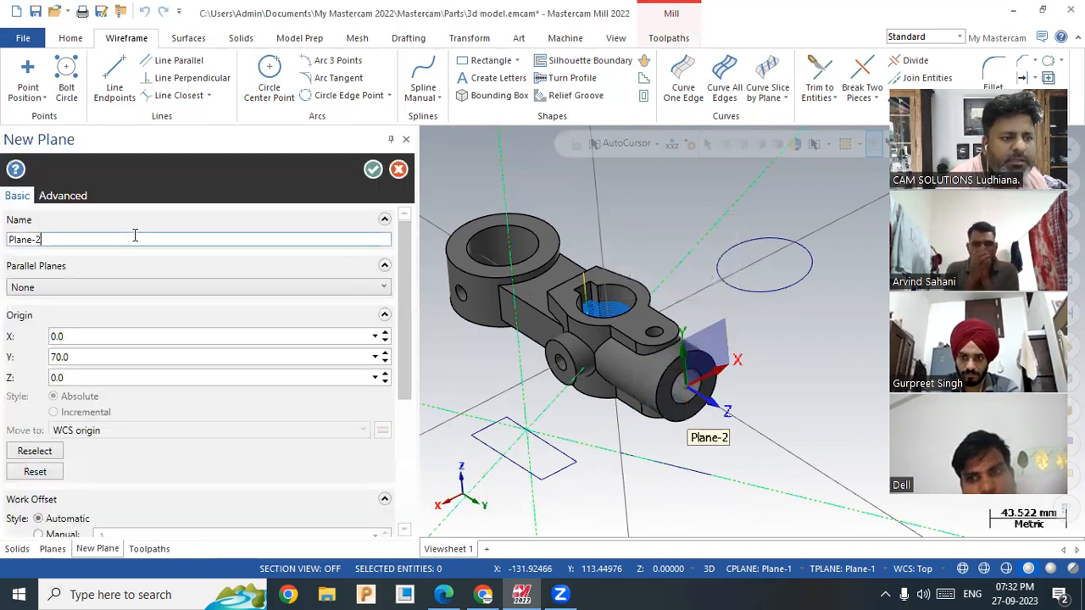
click(372, 169)
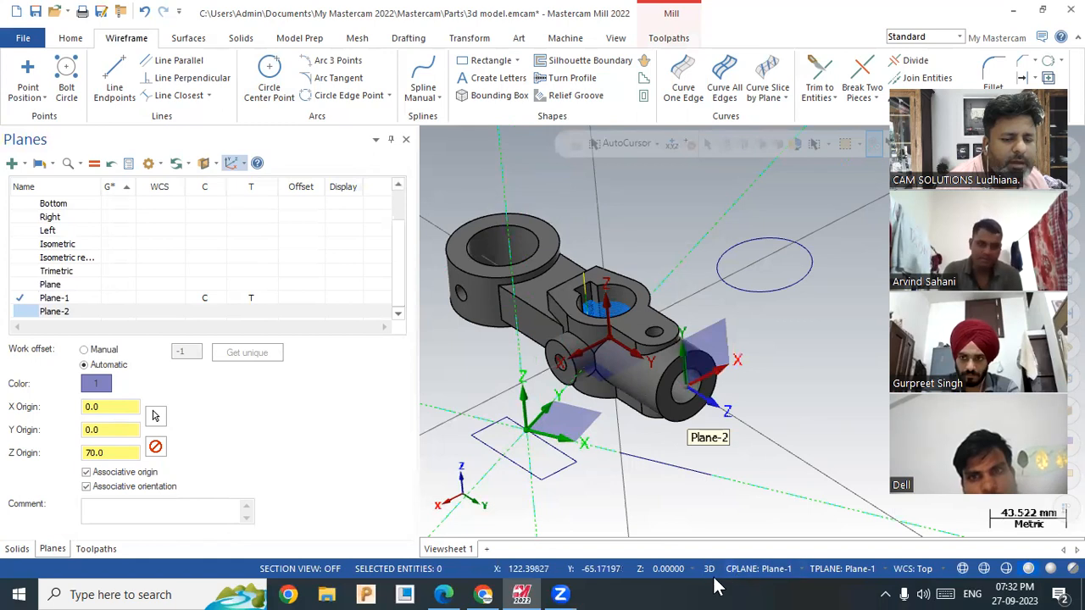
Step: Set the construction plane and tool plane to the named plane Plane-2
click(792, 569)
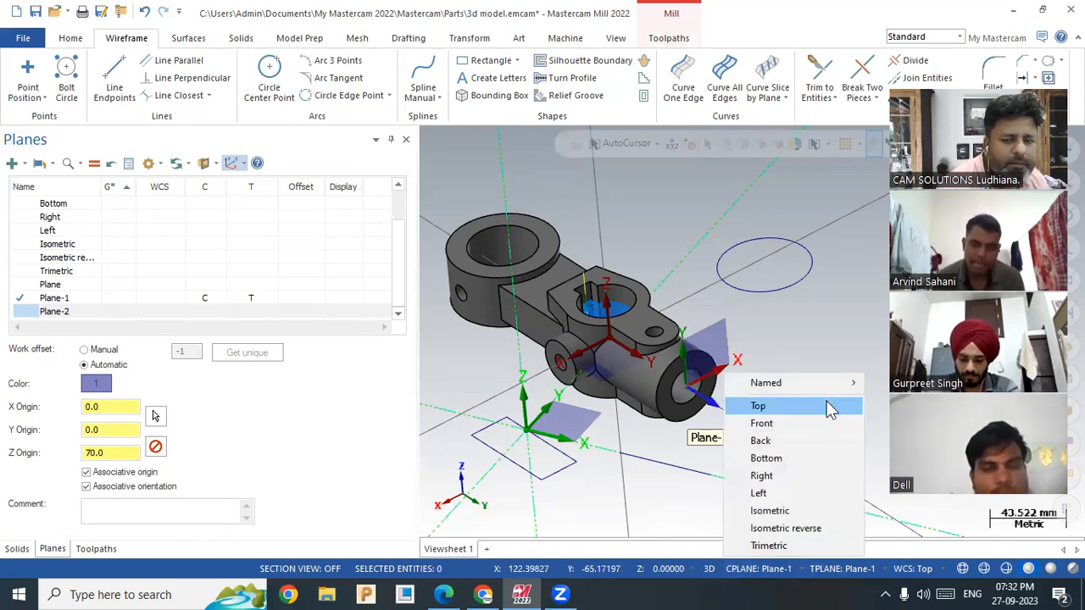
mouse_move(858, 384)
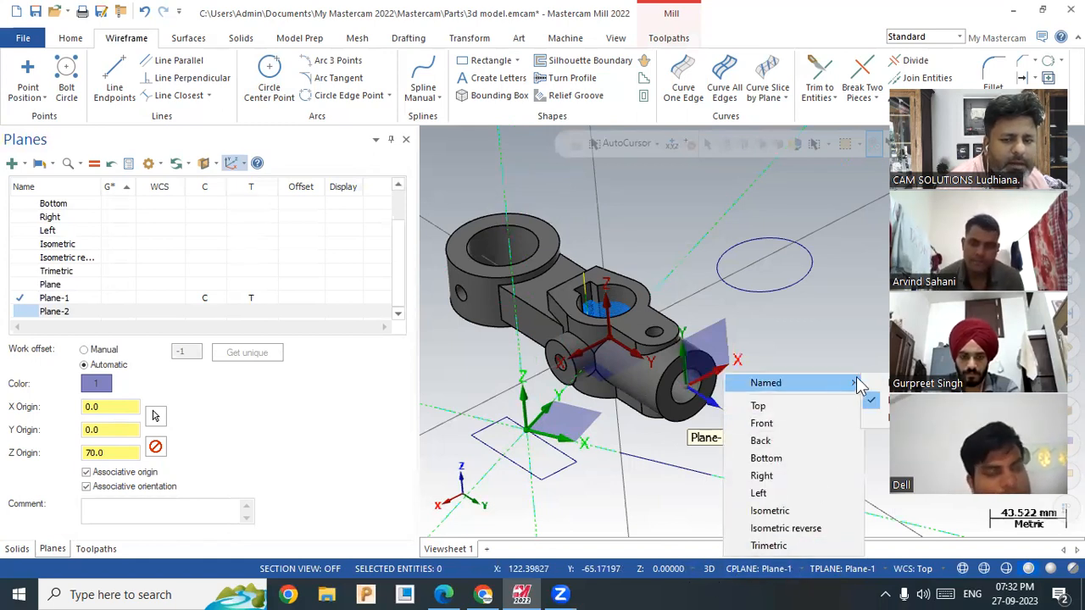
click(884, 418)
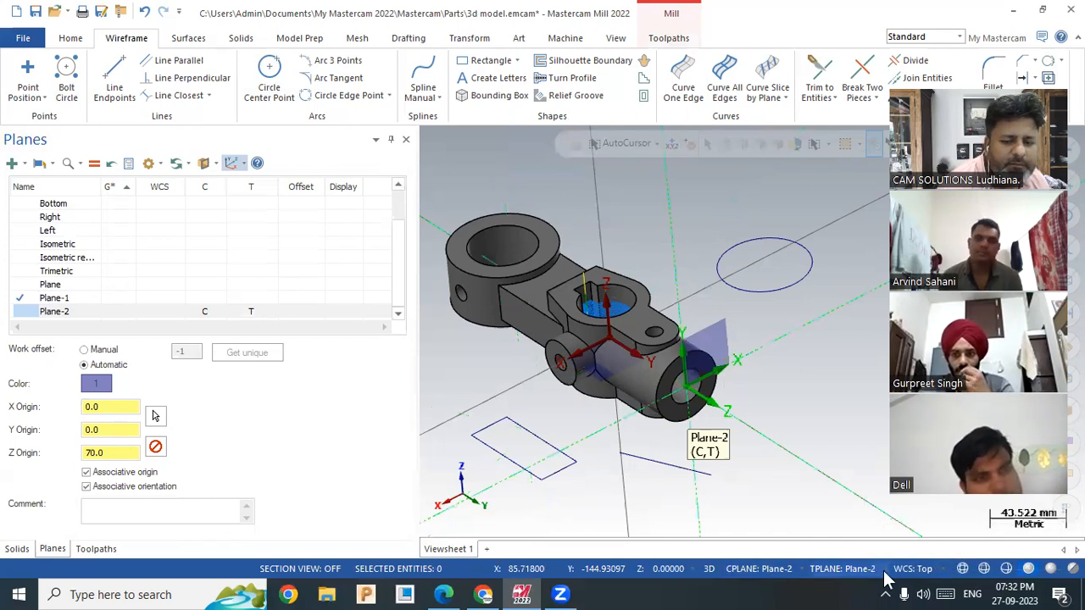
Step: Set the WCS to the named plane Plane-2 as well
click(913, 568)
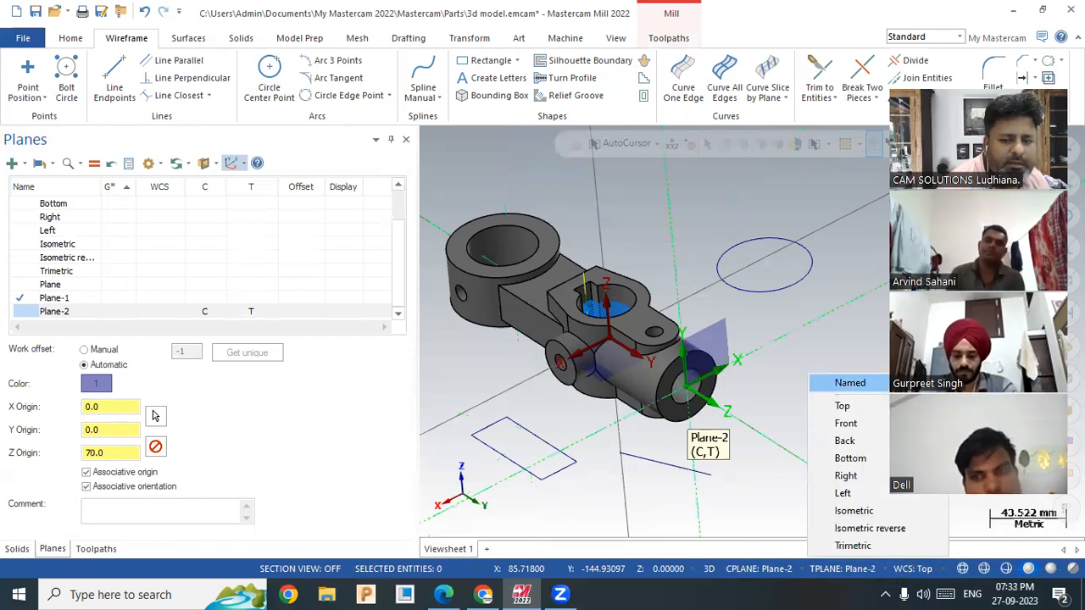
click(968, 418)
click(912, 569)
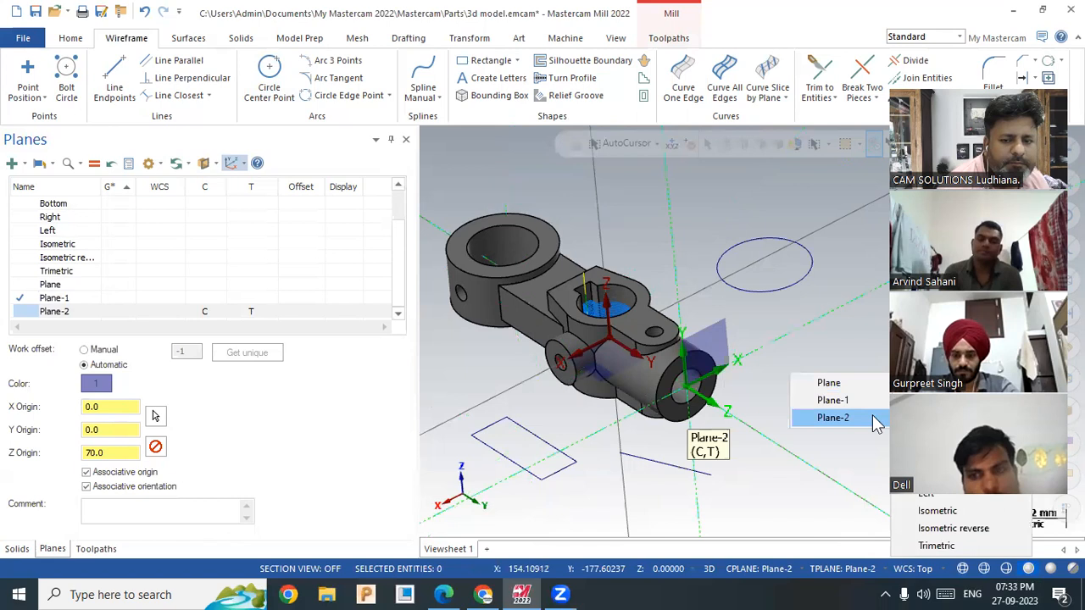
click(873, 419)
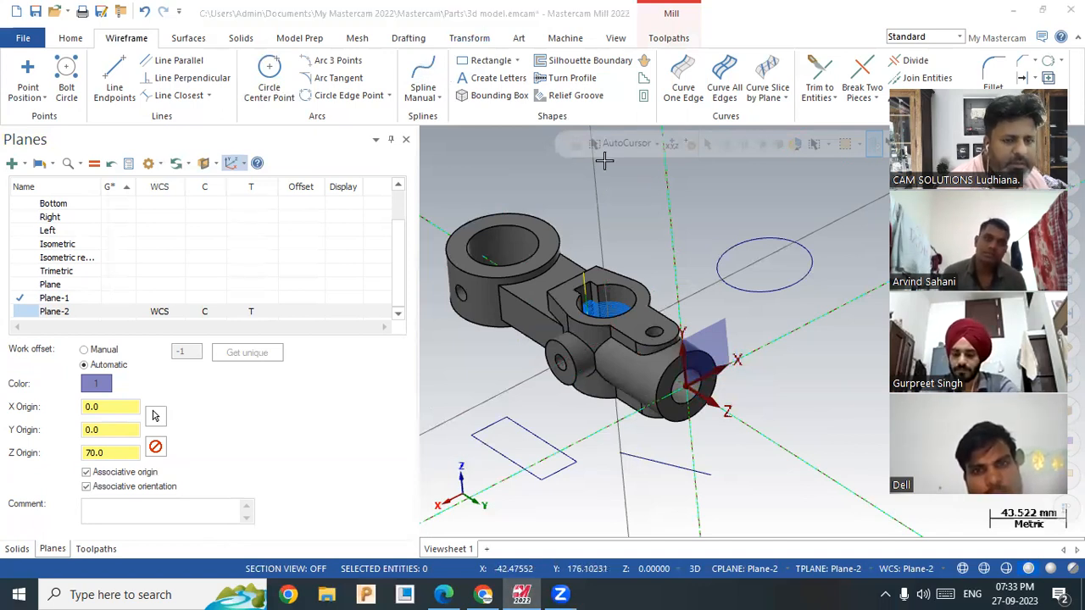
Step: Create a new plane from the current Gview, check its axes against the part, and save it with the origin at 0, 0, 0
scroll(714, 280, down, 2)
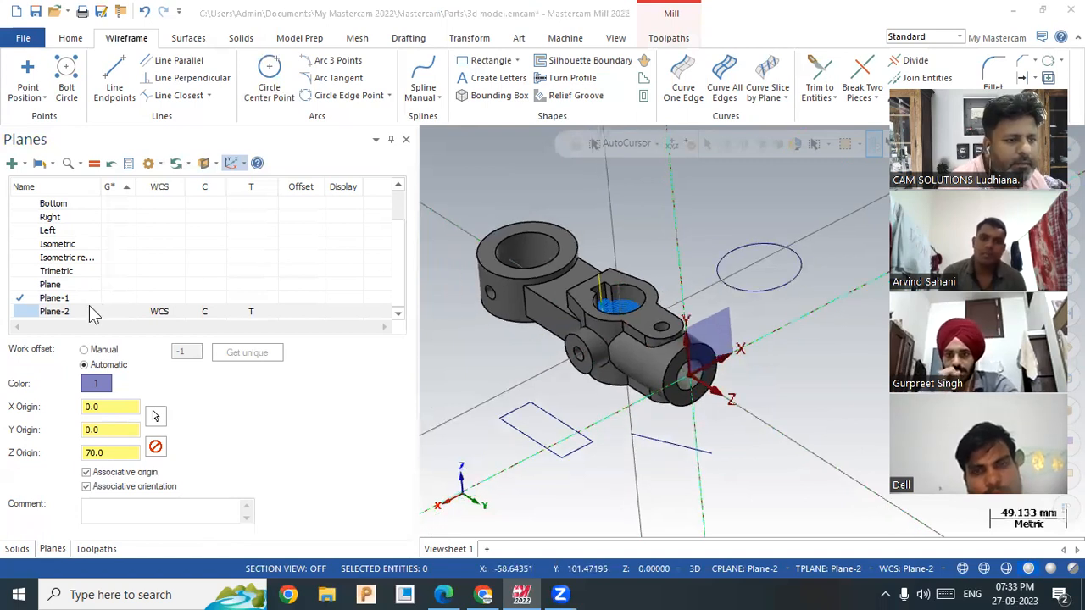
click(12, 163)
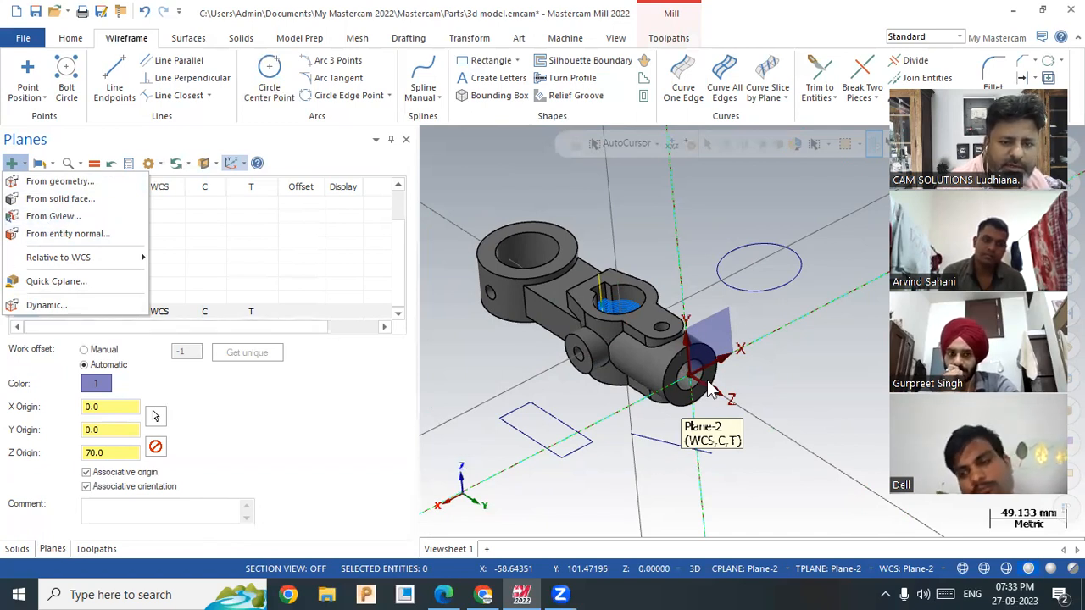
click(75, 219)
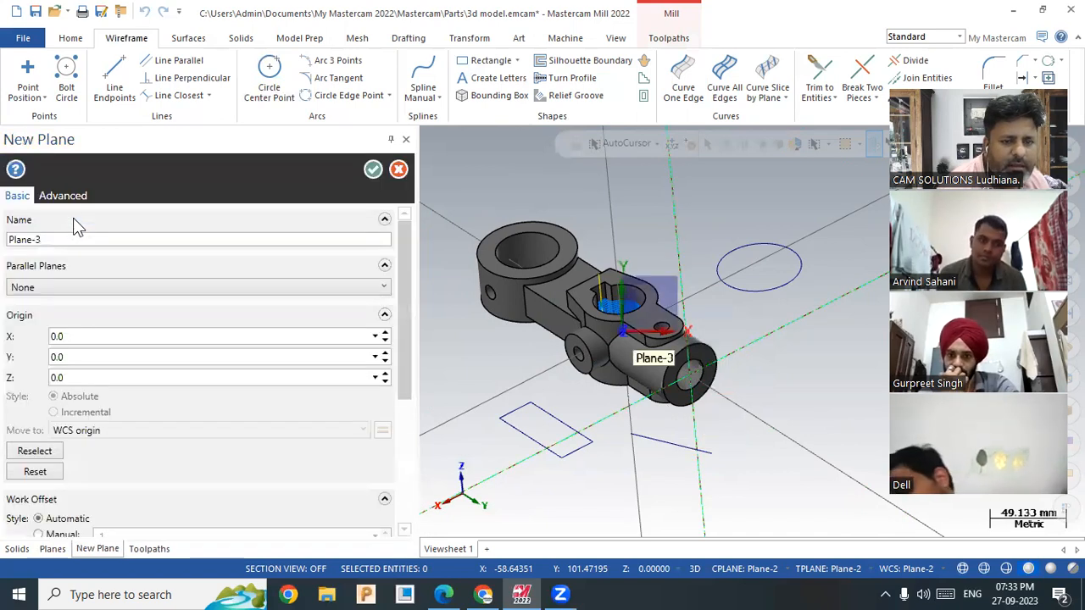
middle_drag(625, 392, 636, 360)
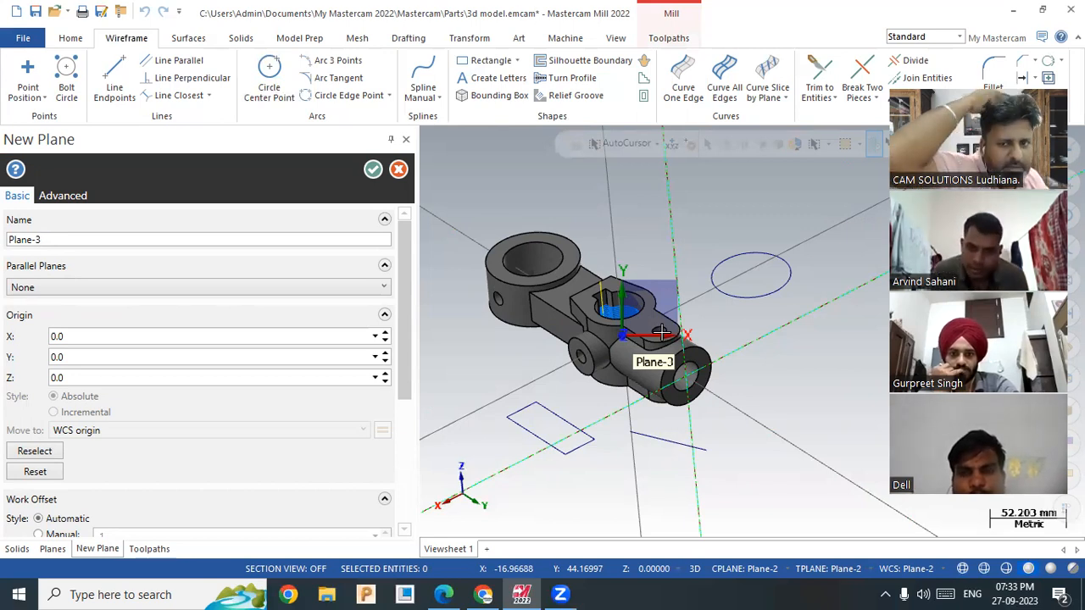
middle_drag(711, 323, 279, 322)
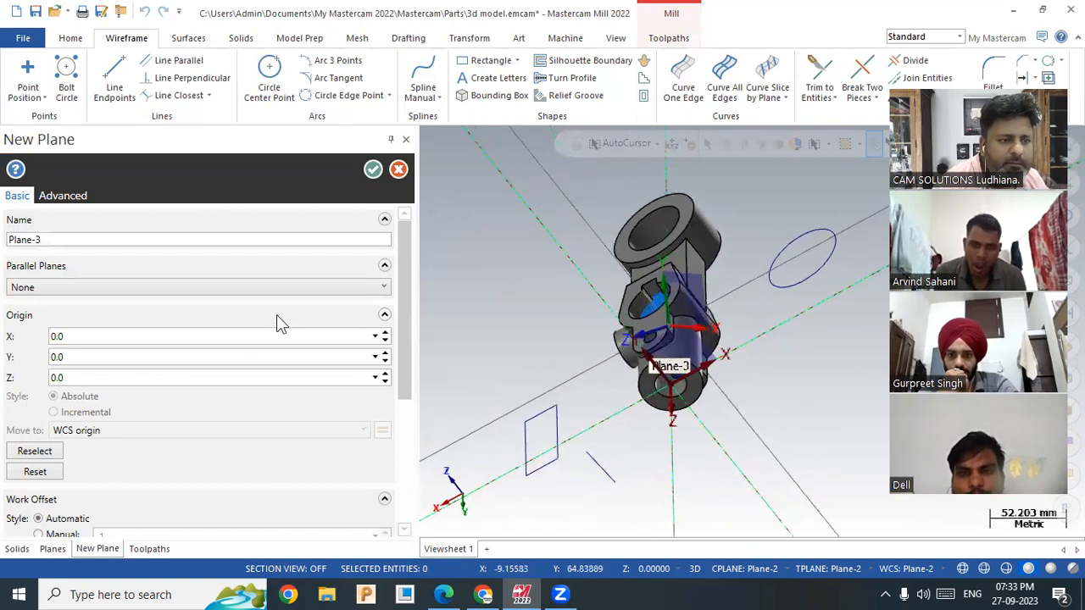
click(374, 169)
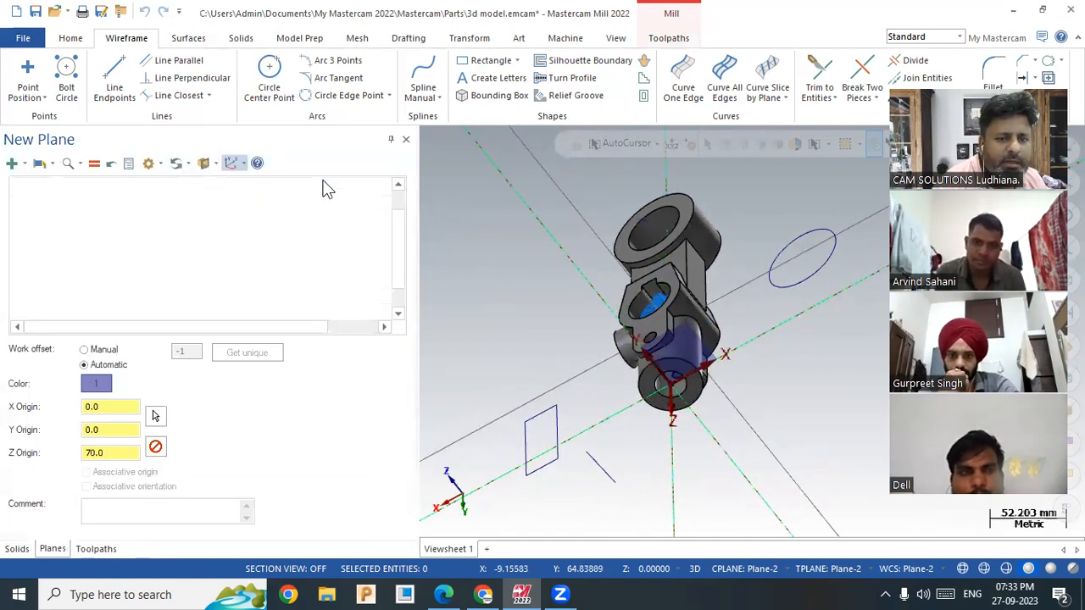
click(14, 163)
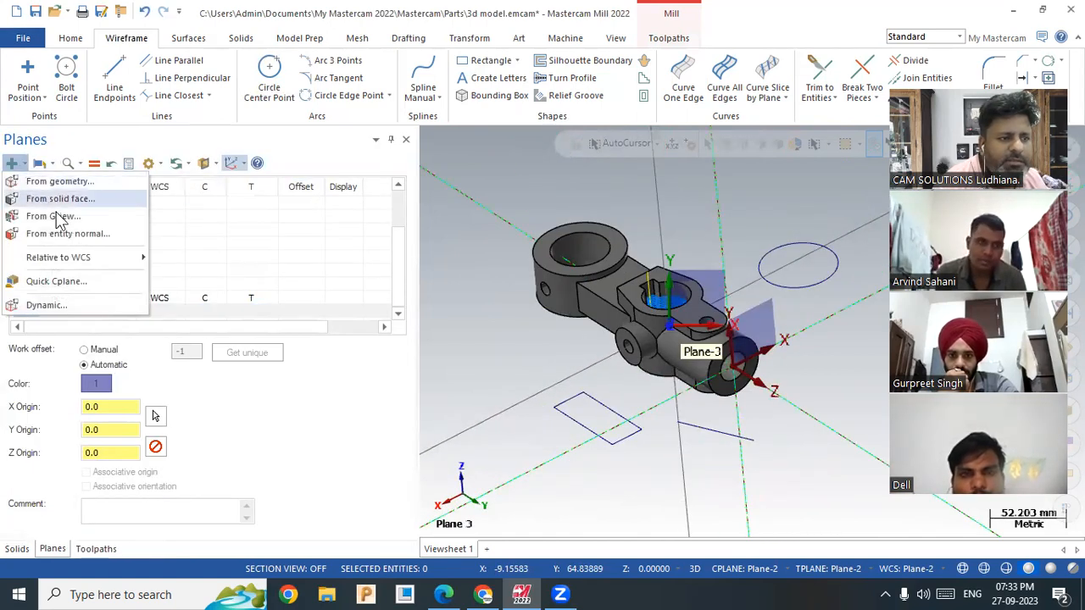
click(52, 216)
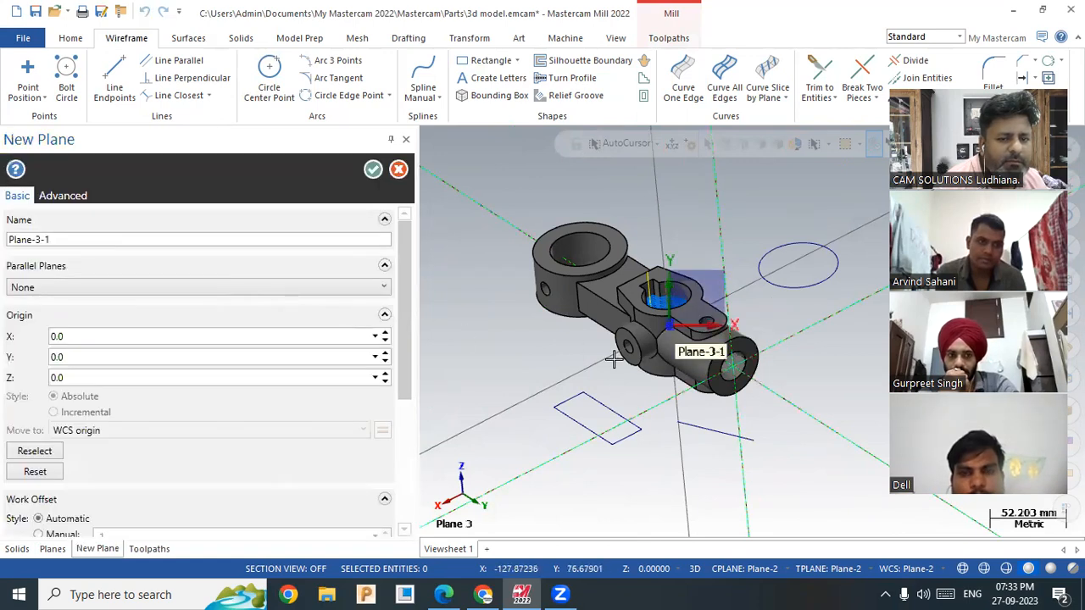
middle_drag(576, 378, 437, 384)
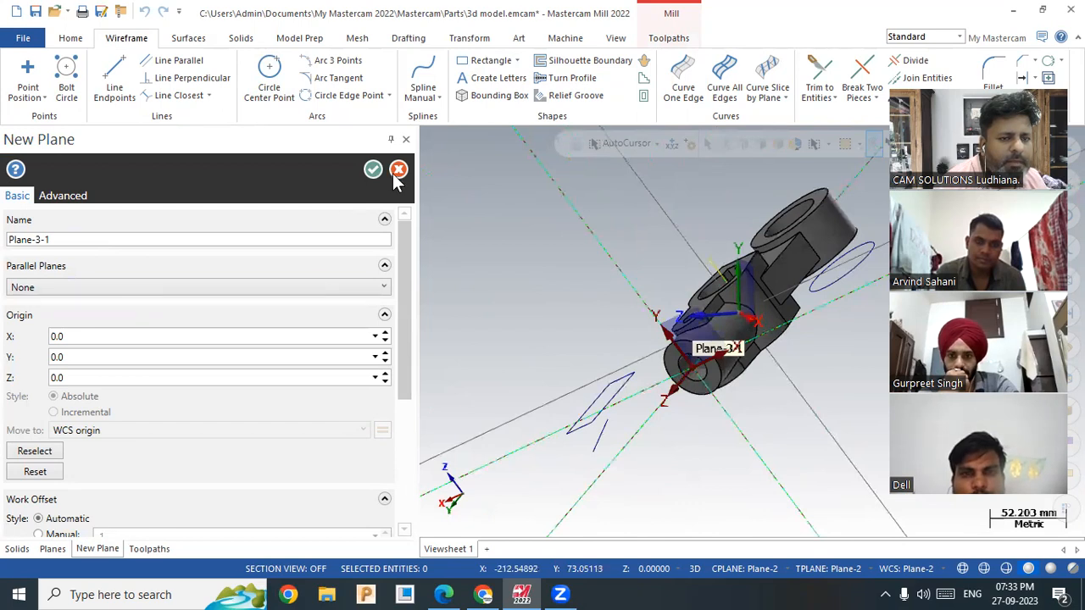
click(398, 170)
Step: Create and save another plane from a Gview with the part turned so its boss end faces the lower left
middle_drag(552, 346, 431, 364)
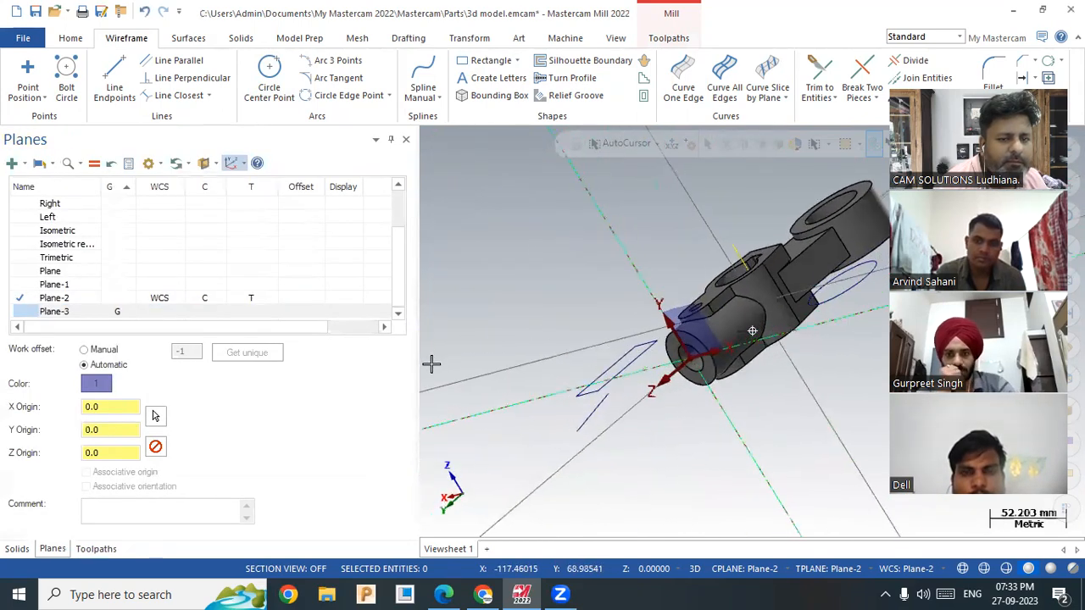
click(17, 163)
click(37, 217)
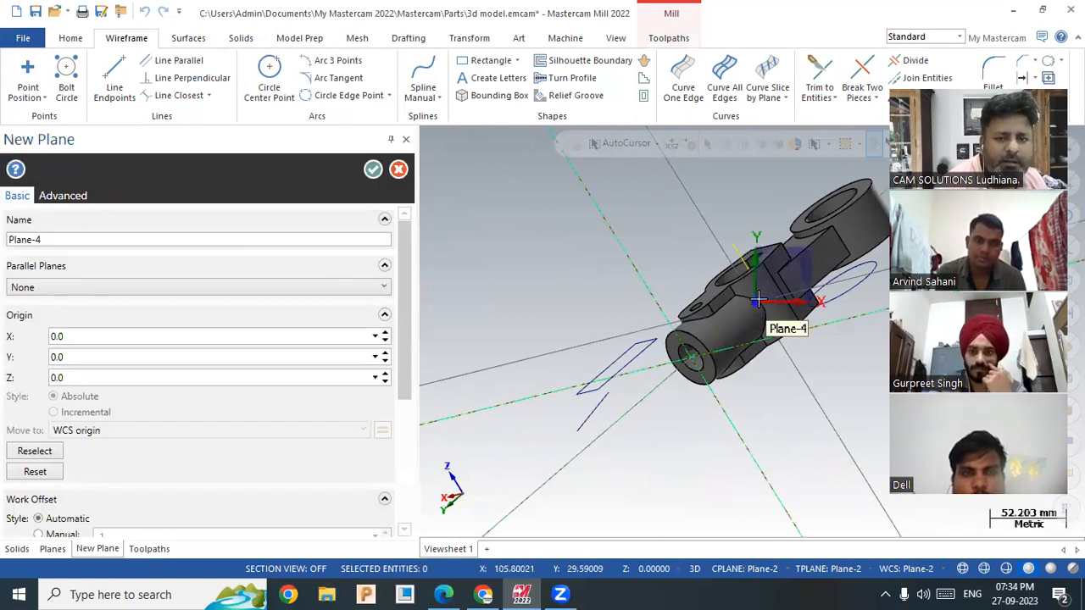
middle_drag(761, 310, 820, 365)
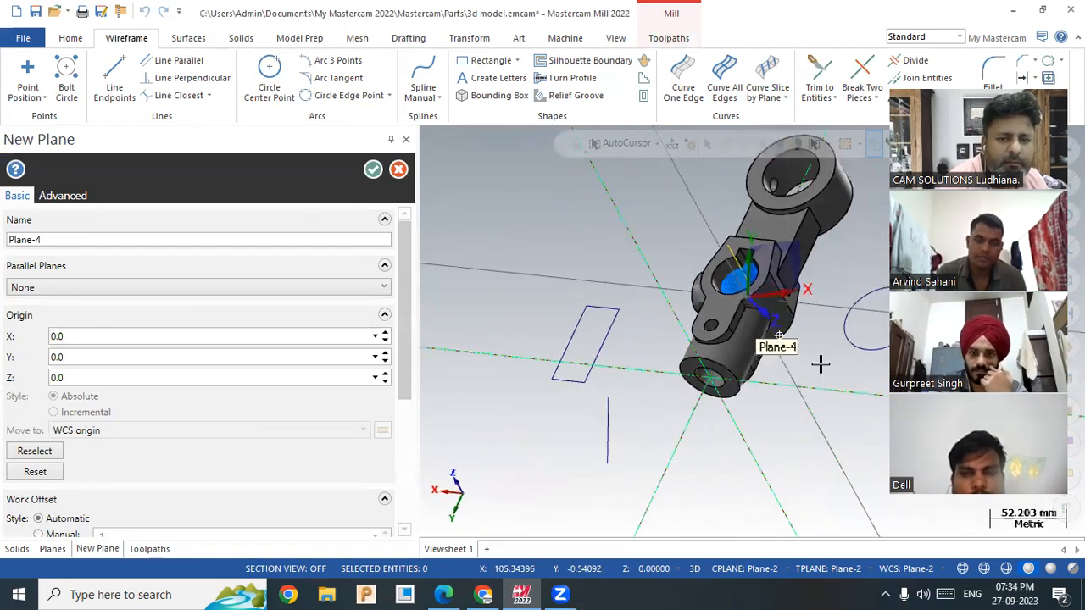
click(372, 169)
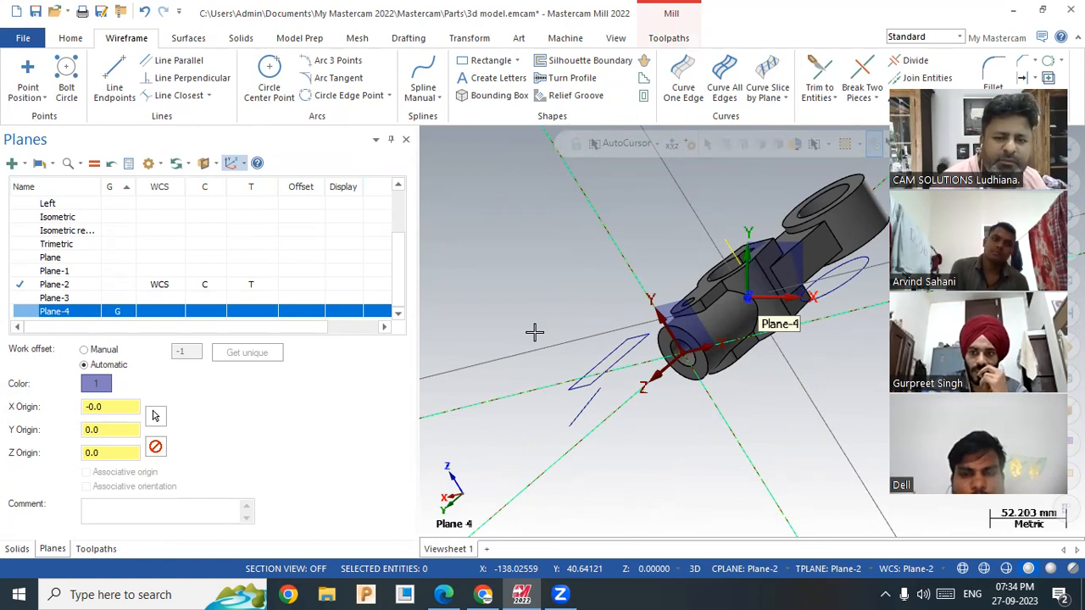
scroll(588, 364, down, 2)
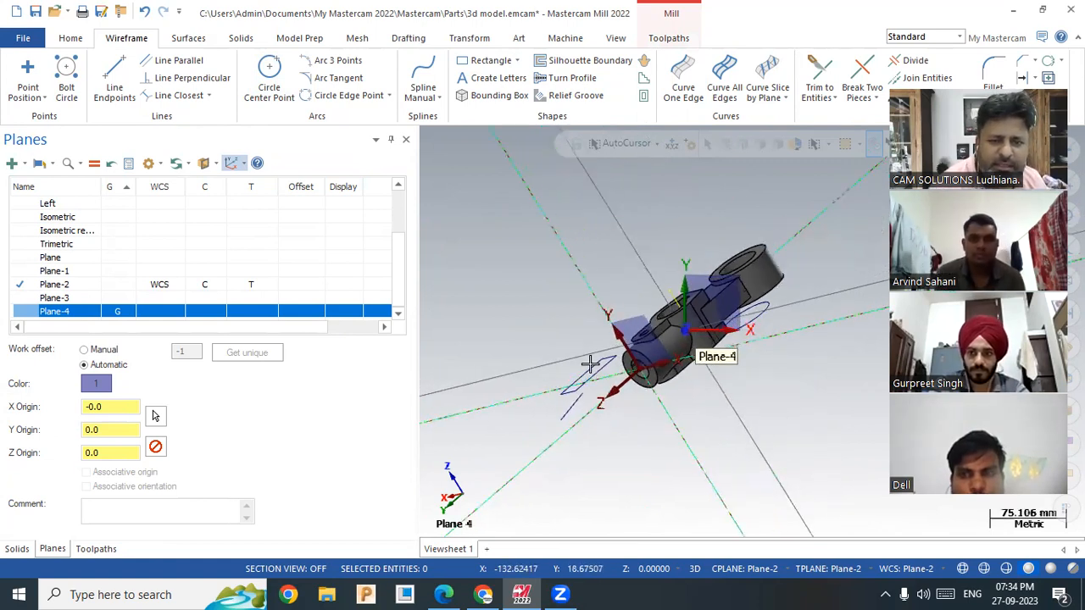
middle_drag(743, 412, 722, 429)
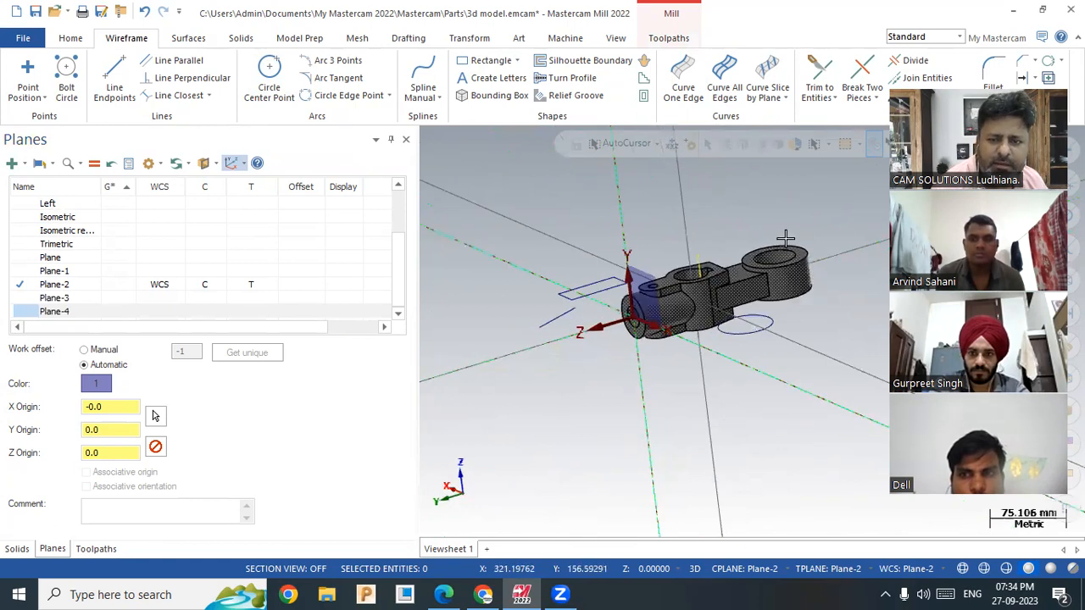
scroll(770, 229, up, 2)
scroll(769, 230, up, 1)
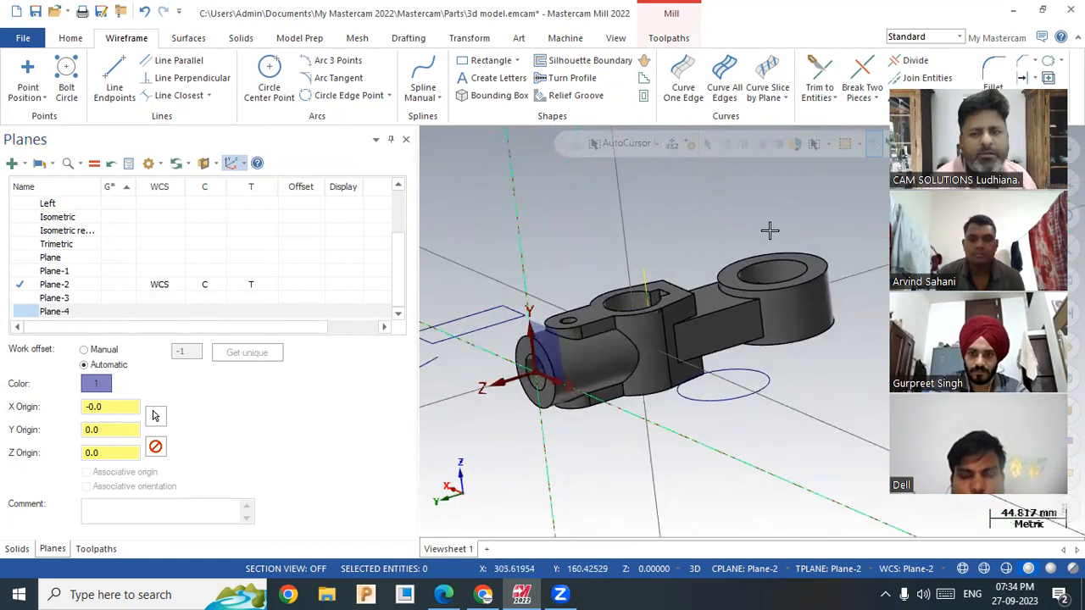
middle_drag(721, 212, 725, 245)
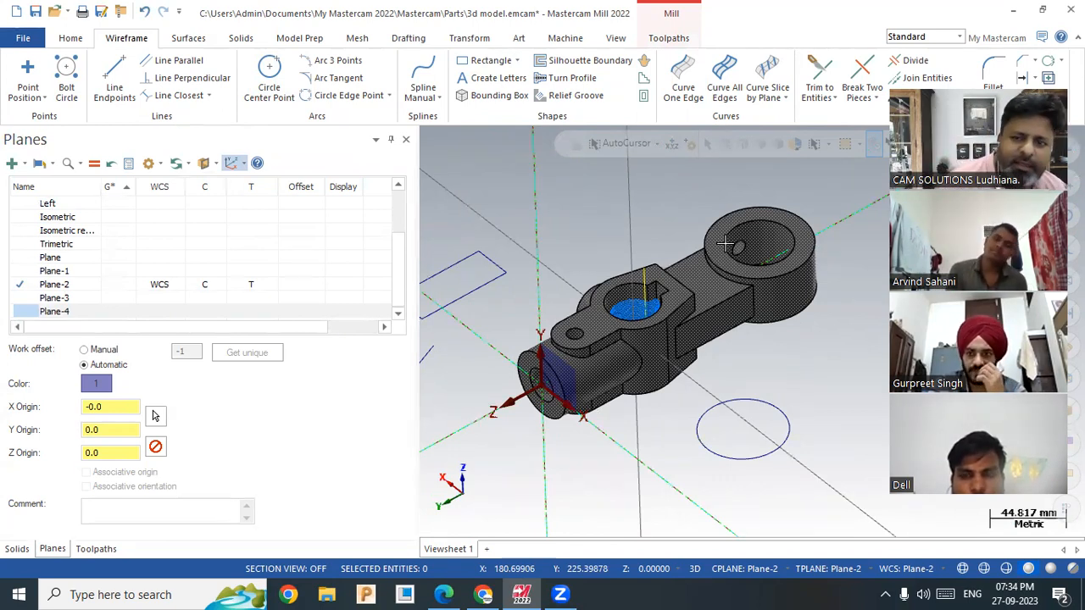
scroll(758, 483, up, 3)
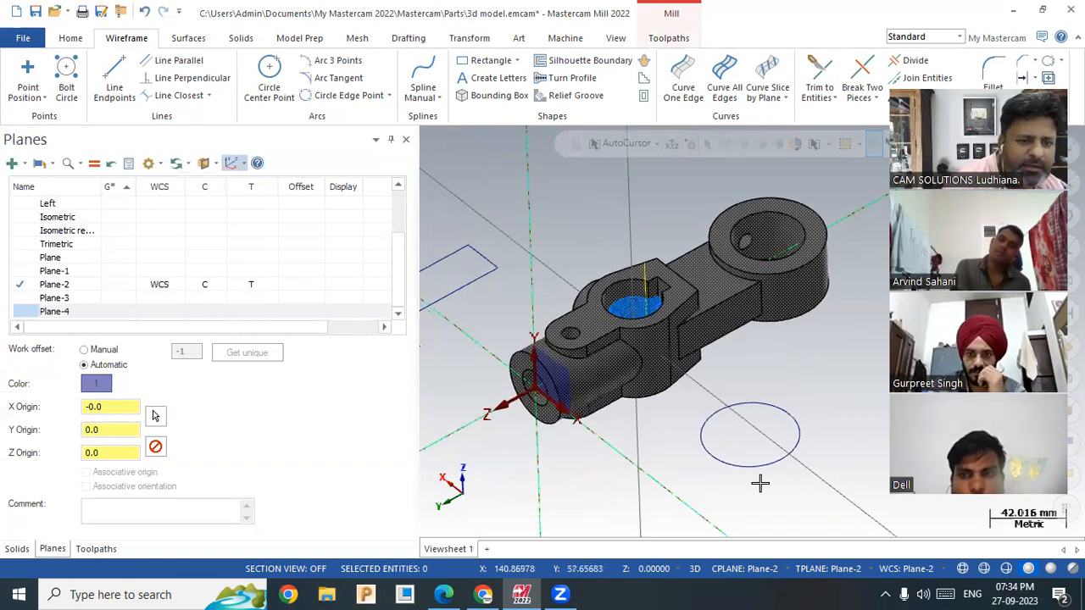
click(23, 165)
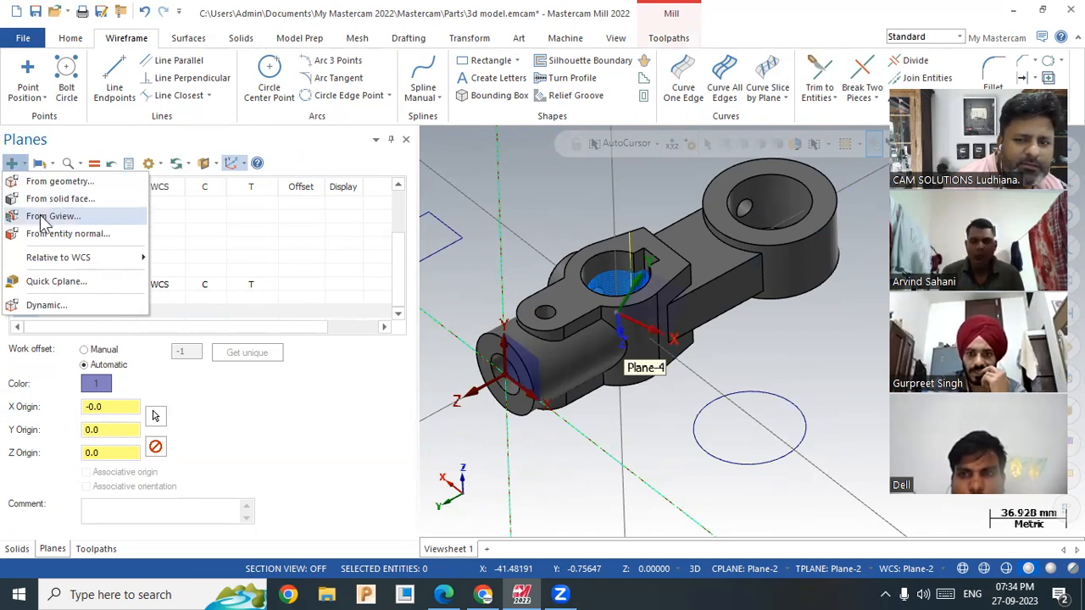
click(234, 165)
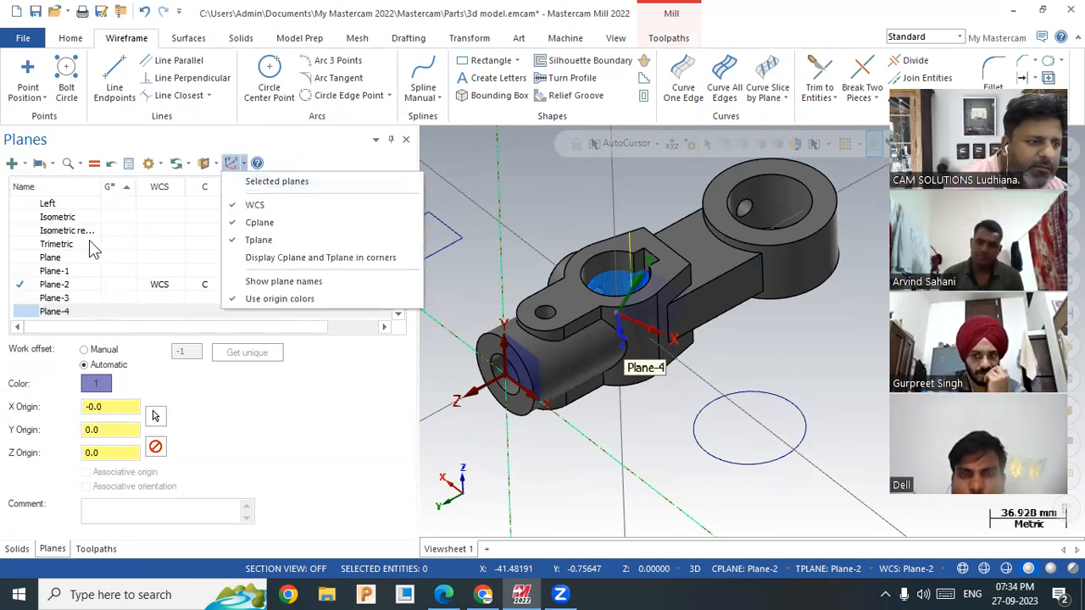
click(32, 178)
Step: Start a new plane from an entity normal, using an edge line of the wireframe rectangle beside the part
click(24, 165)
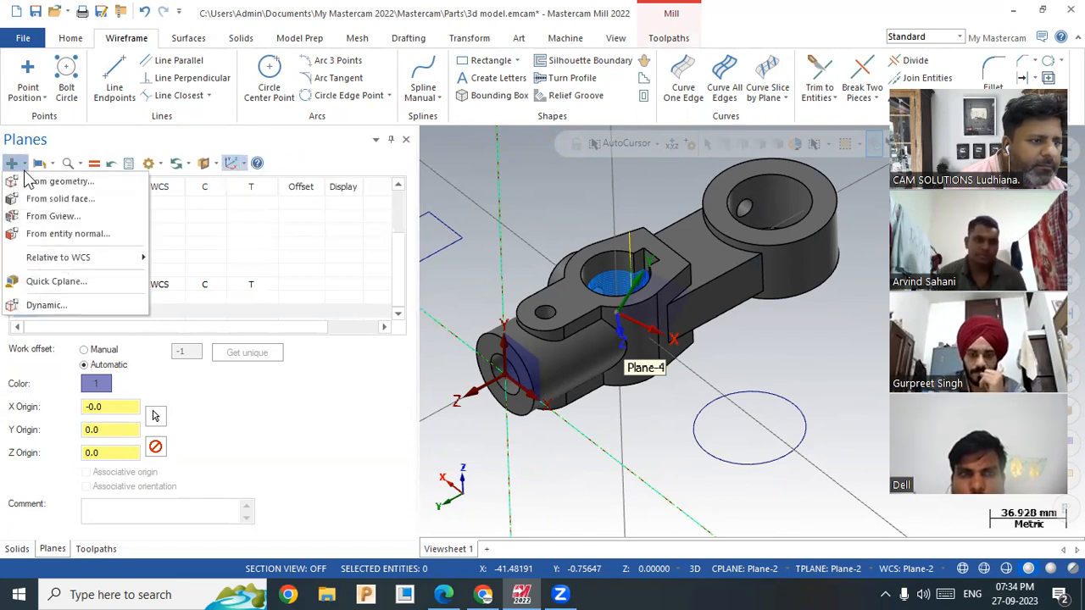
click(60, 236)
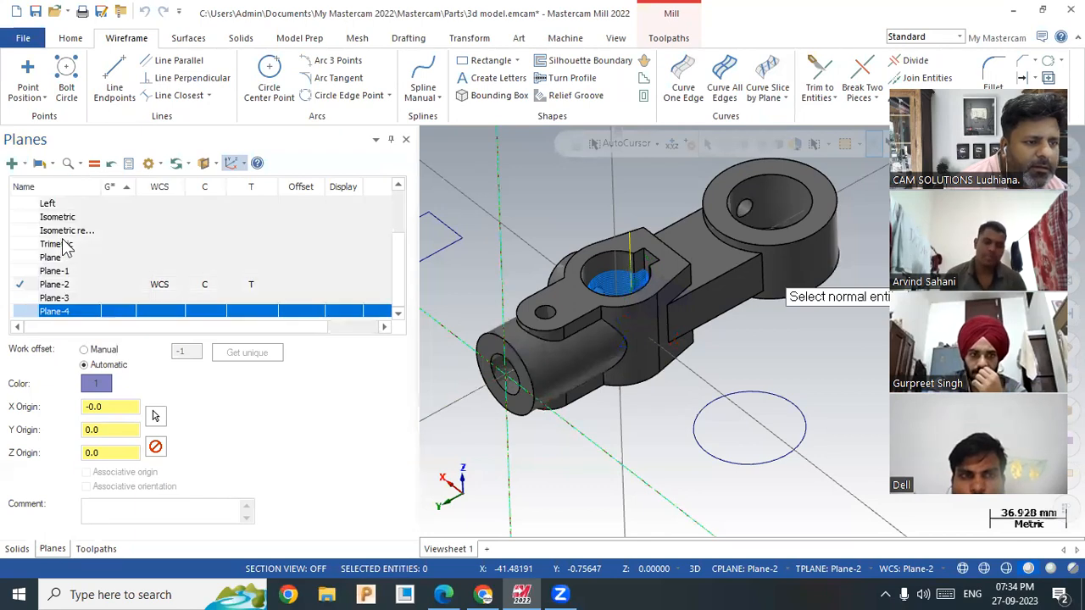
scroll(629, 423, down, 5)
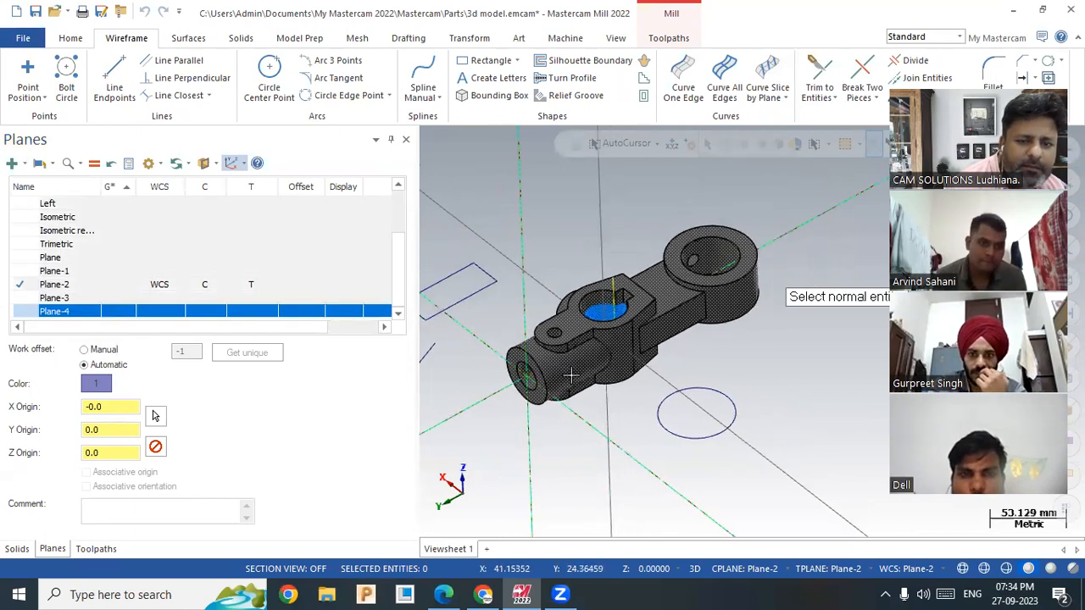
click(520, 314)
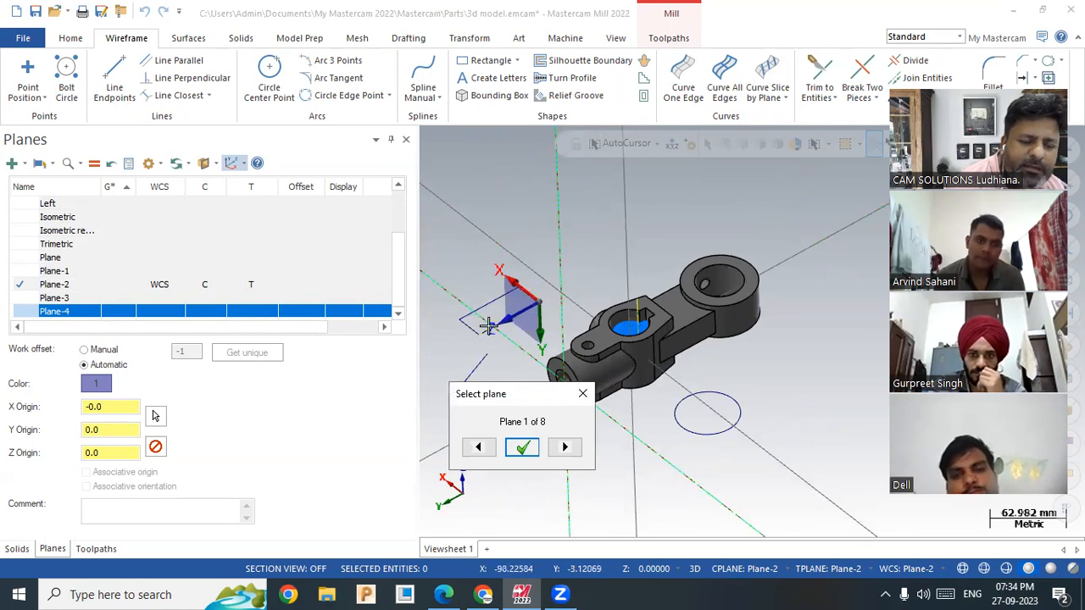
scroll(509, 315, up, 5)
scroll(498, 320, up, 1)
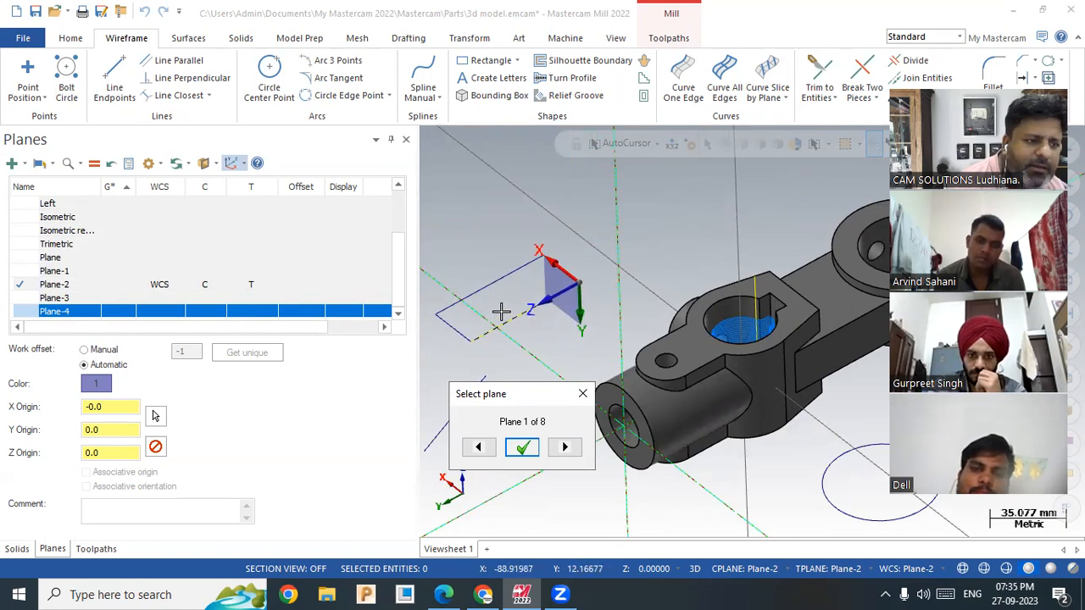
Step: Cycle through the candidate orientations, accept Plane 2 of 8, and save the new plane with its default settings
click(561, 451)
click(563, 447)
click(563, 447)
click(564, 447)
click(564, 447)
click(564, 447)
click(564, 448)
click(561, 449)
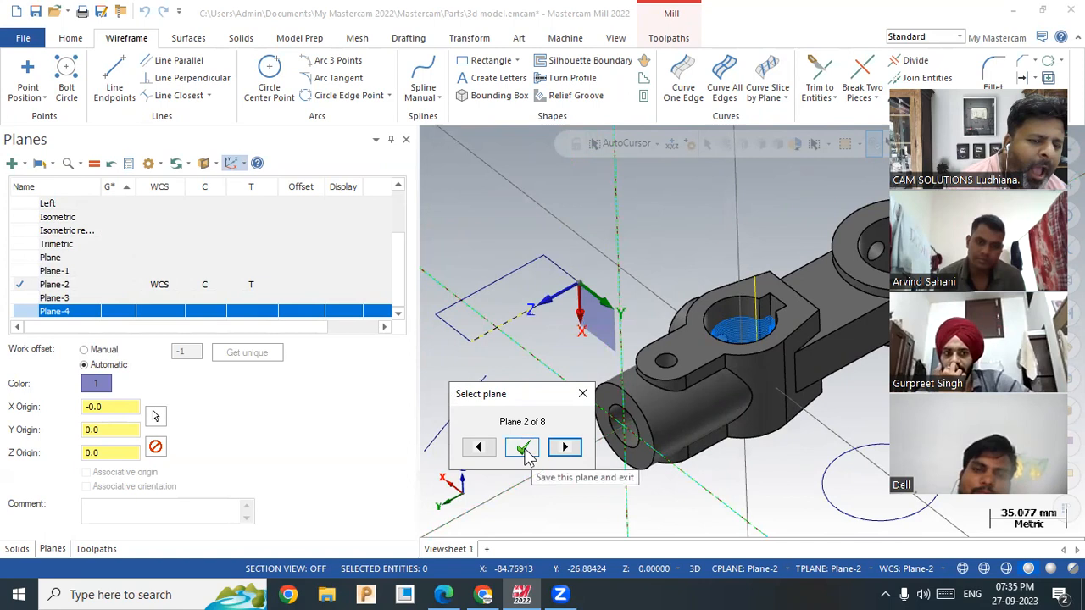
click(524, 450)
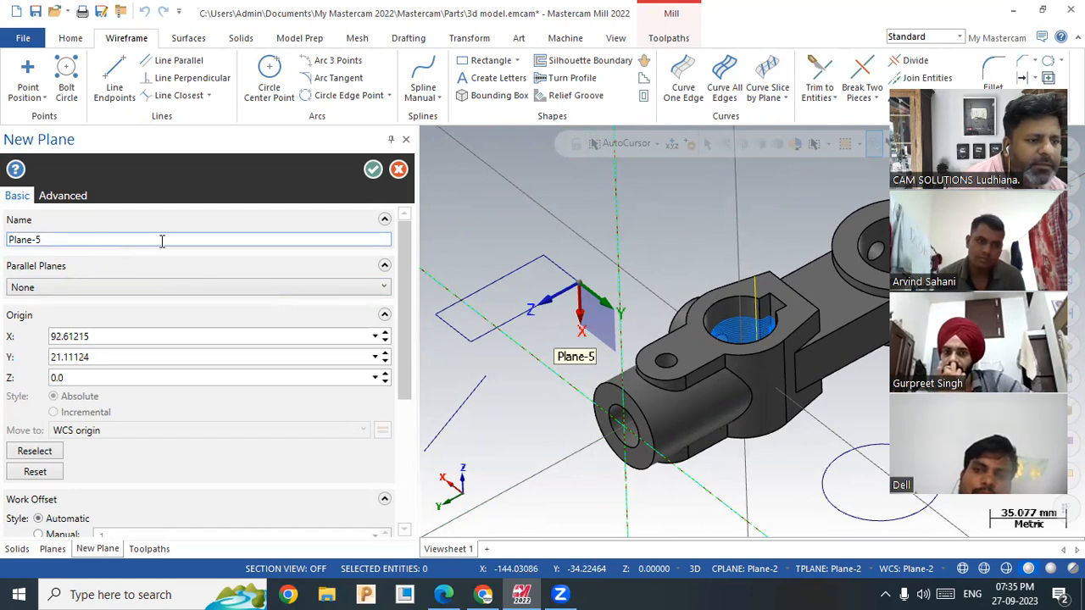
click(372, 172)
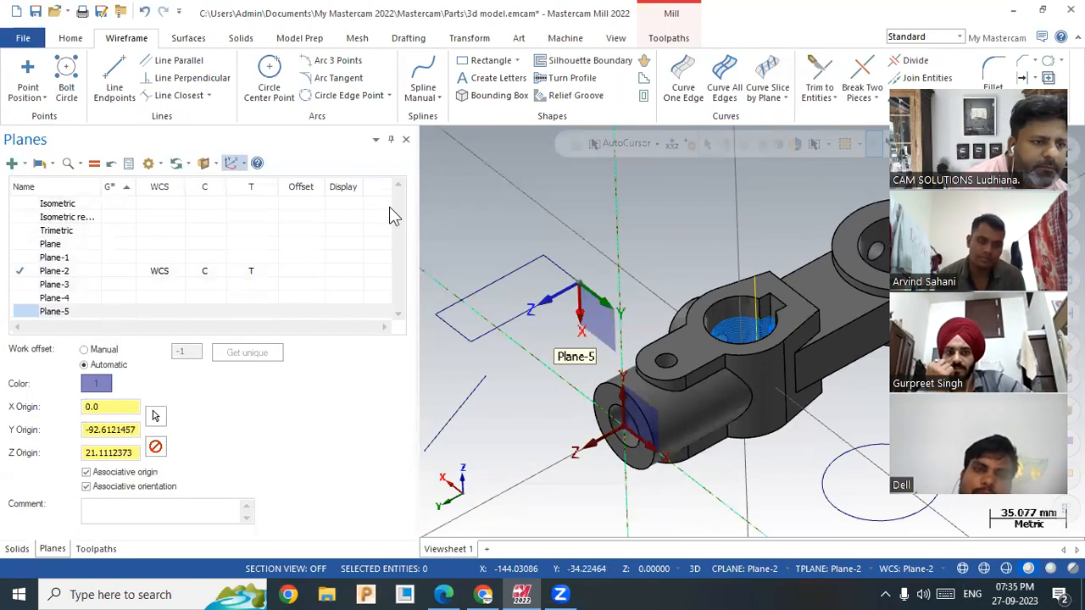
Step: Widen the planes list and view the part from the custom planes Plane, Plane-1, Plane-2 and Plane-3
drag(416, 235, 498, 239)
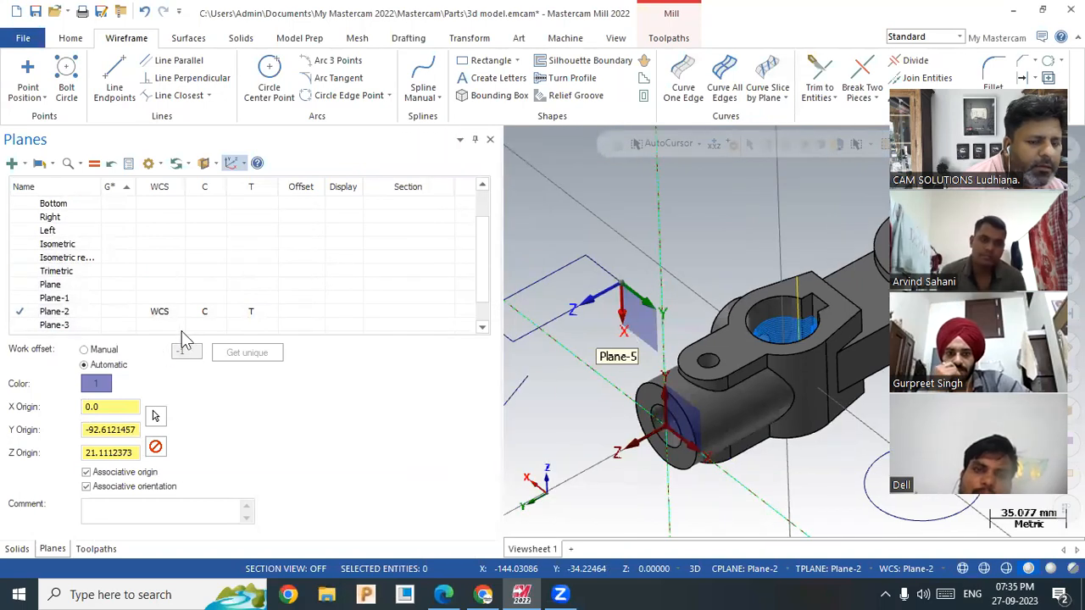
click(118, 292)
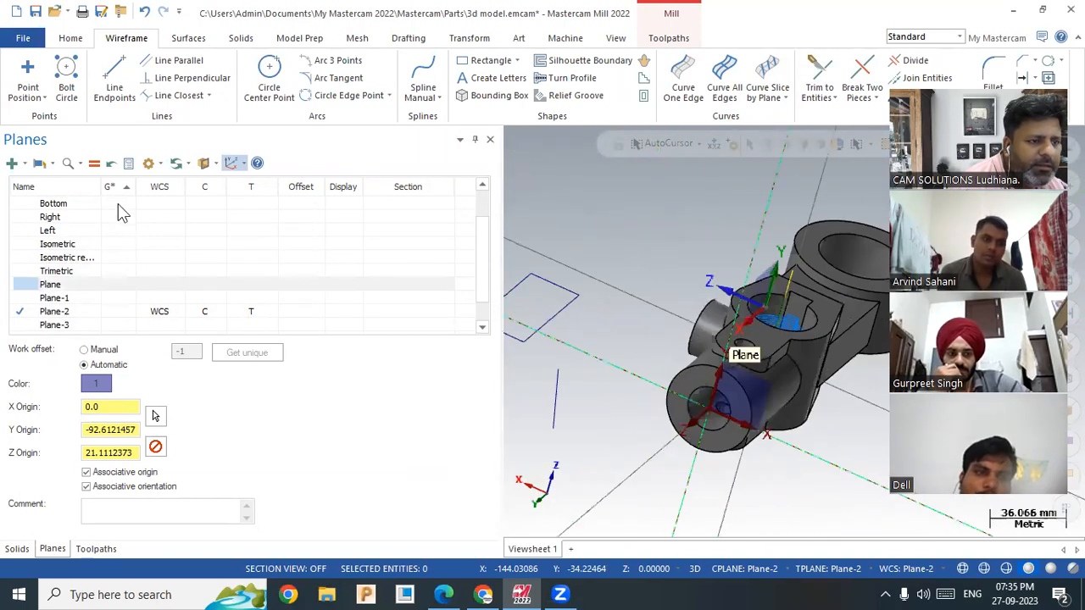
click(124, 300)
click(119, 298)
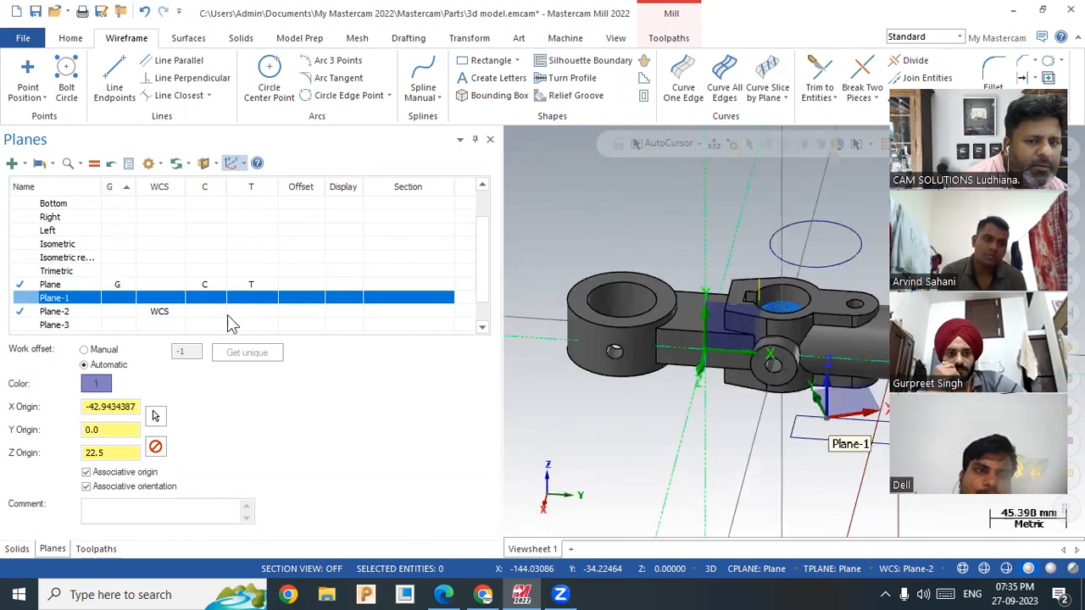
click(107, 312)
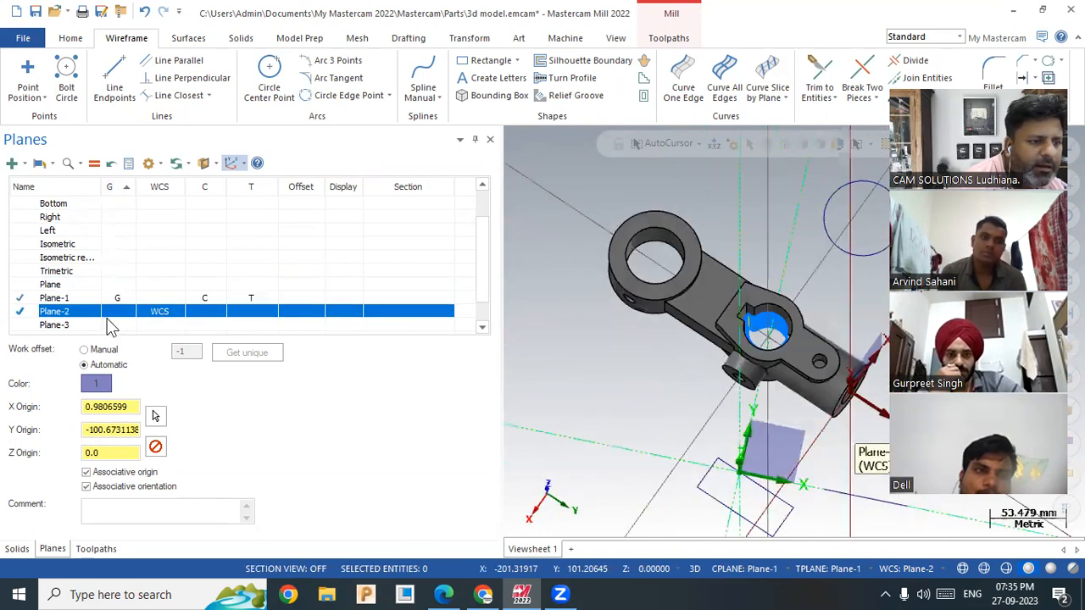
click(110, 325)
click(110, 326)
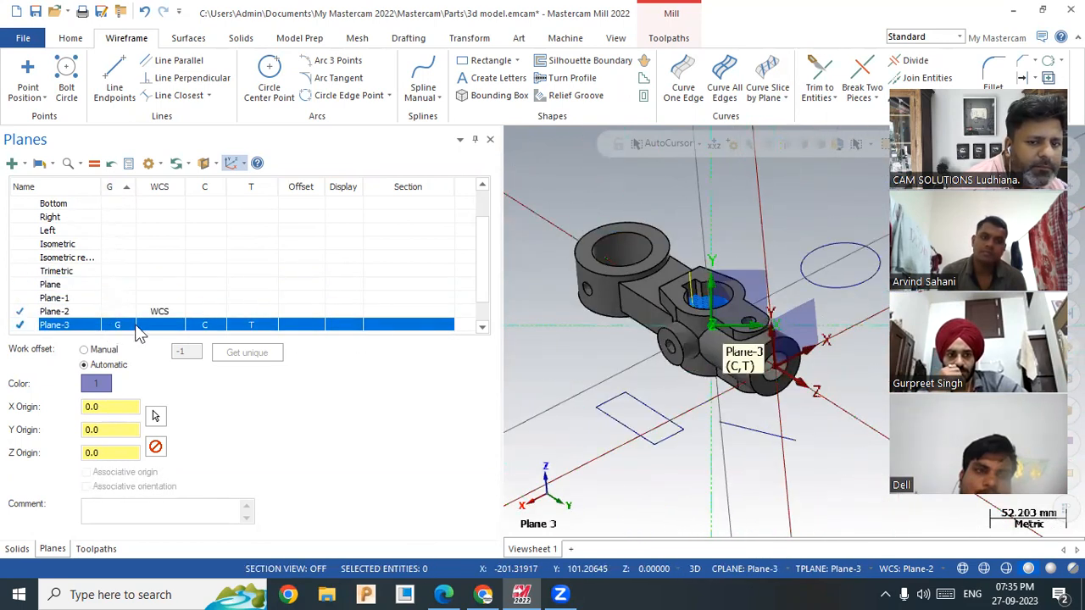
click(121, 312)
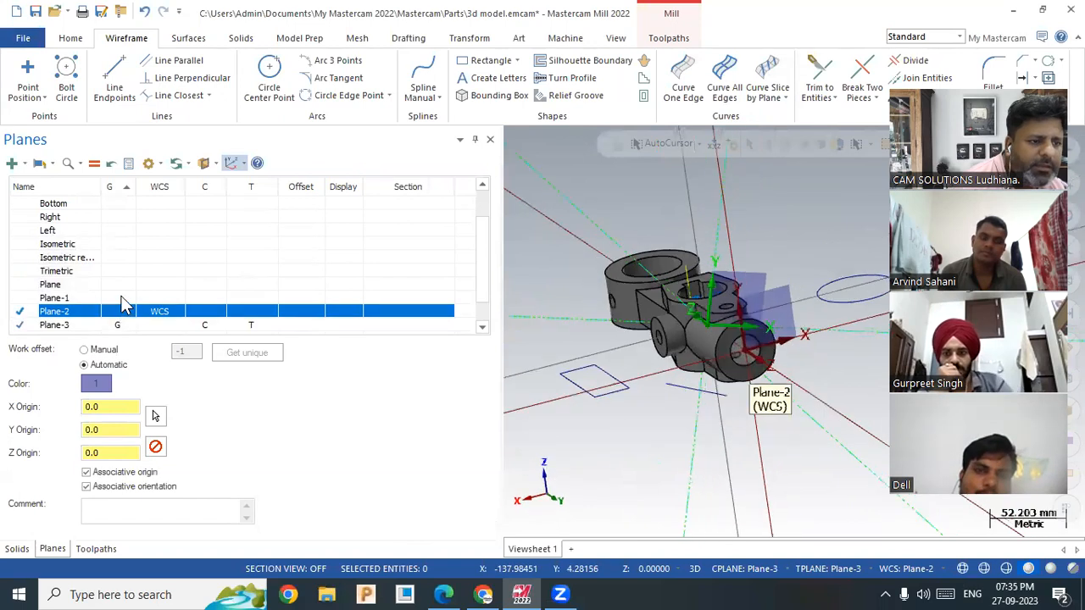
click(118, 297)
click(118, 285)
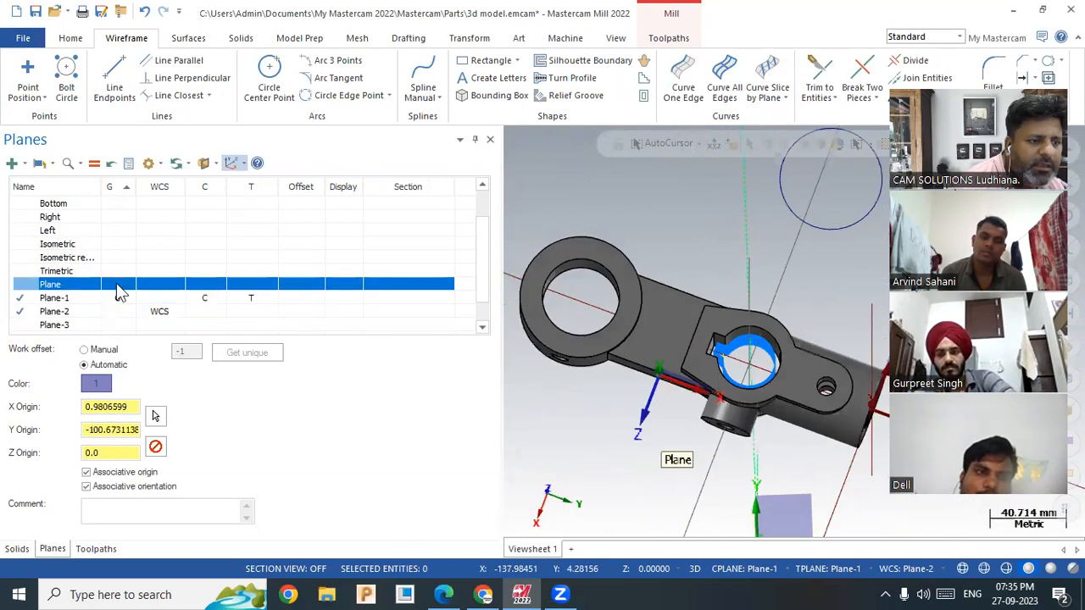
Step: View the part from the standard Top, Back, Bottom and Right planes
scroll(121, 216, up, 1)
click(120, 205)
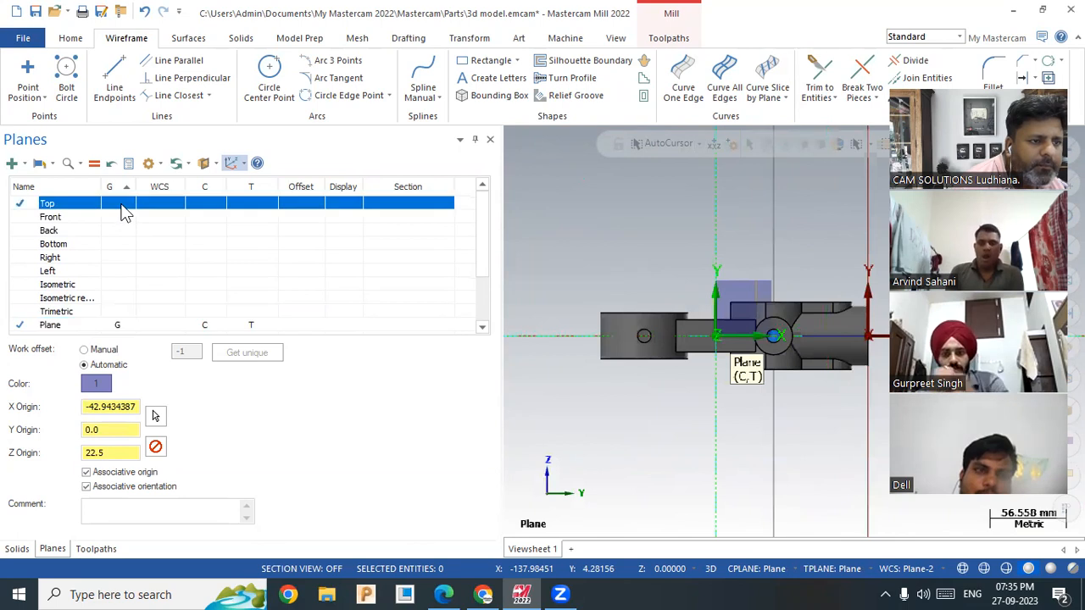
click(122, 231)
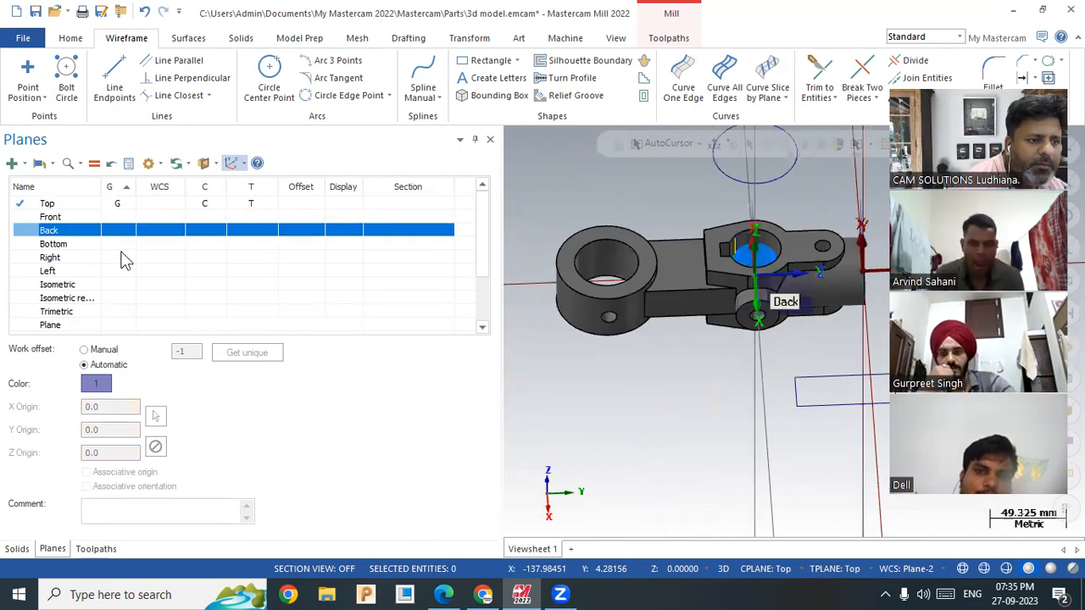
click(121, 245)
click(123, 258)
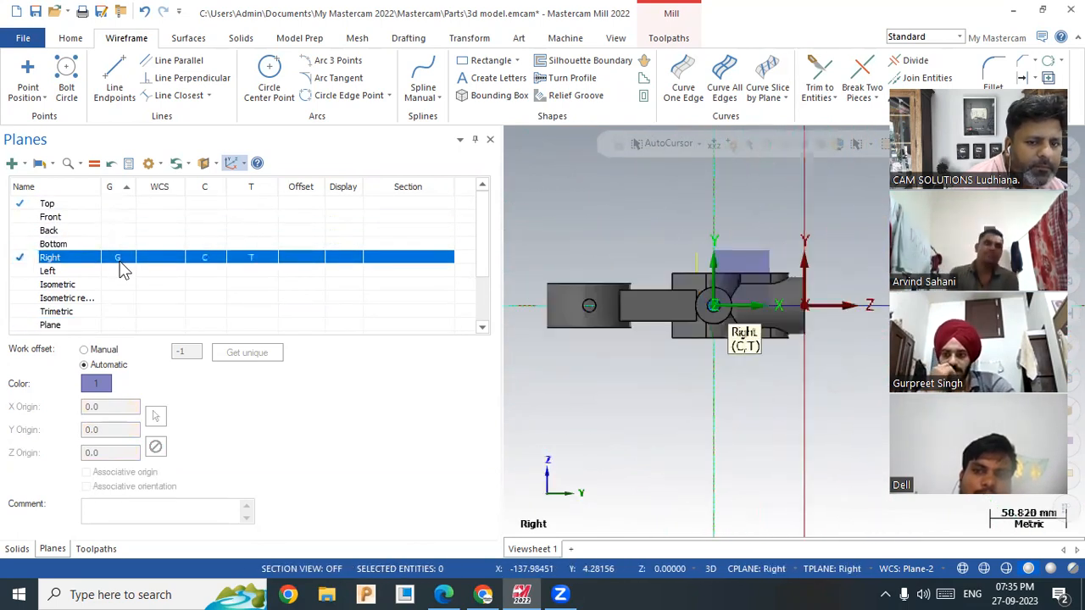
Step: Try Plane and Plane-4, and leave Plane-5 as the graphics view, construction plane and tool plane
click(127, 325)
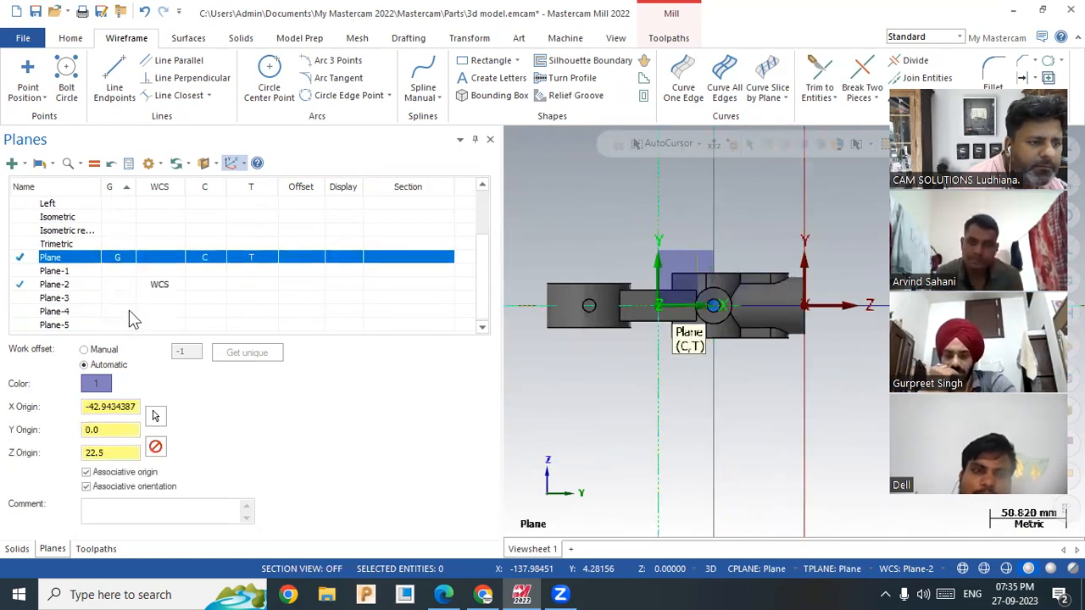
click(127, 312)
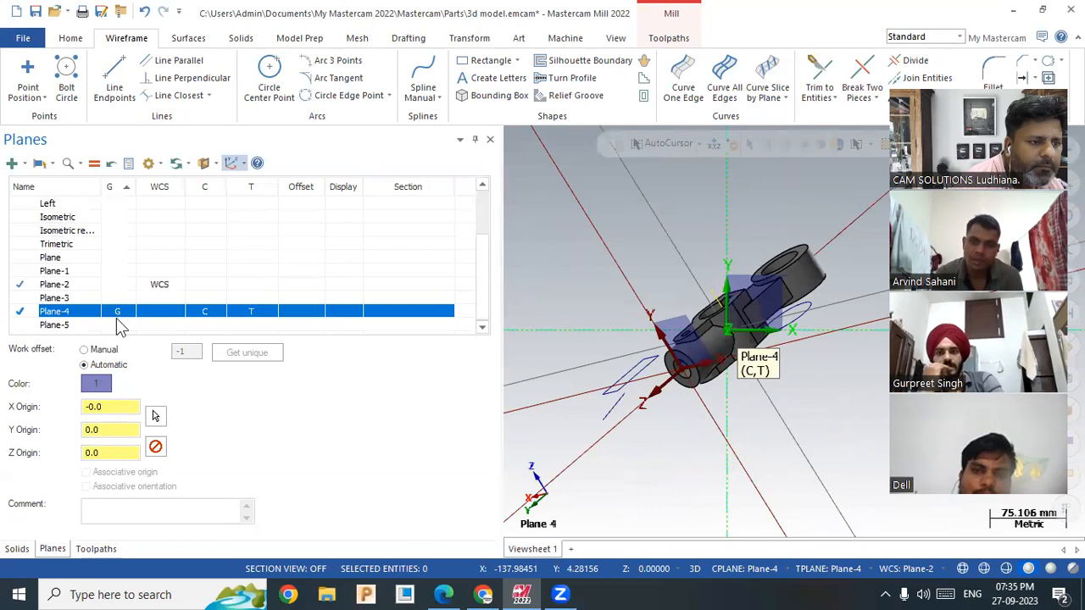
click(119, 324)
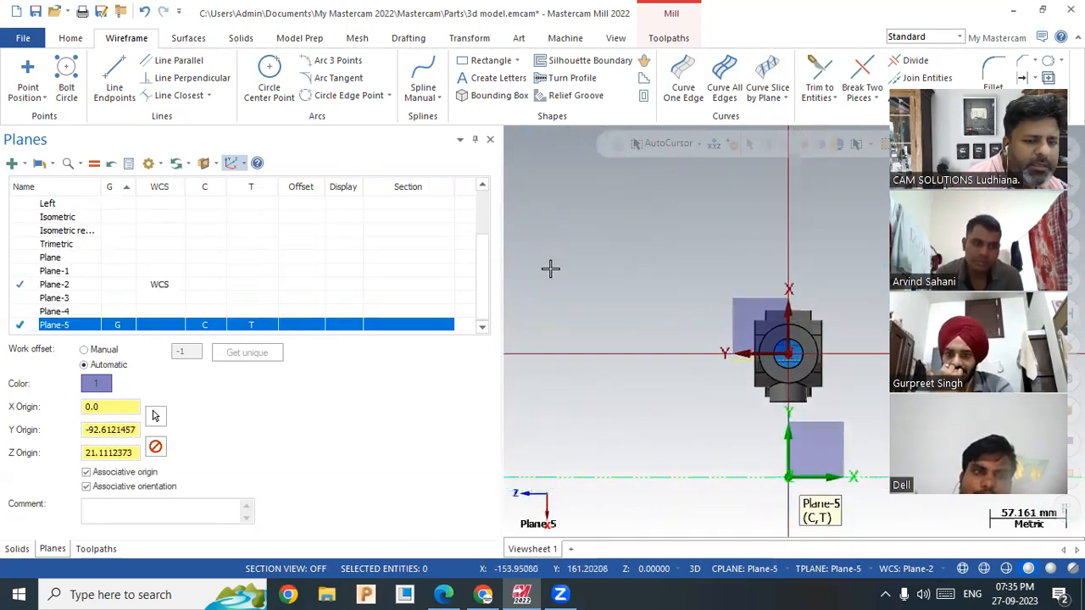
scroll(550, 269, down, 1)
scroll(792, 378, up, 4)
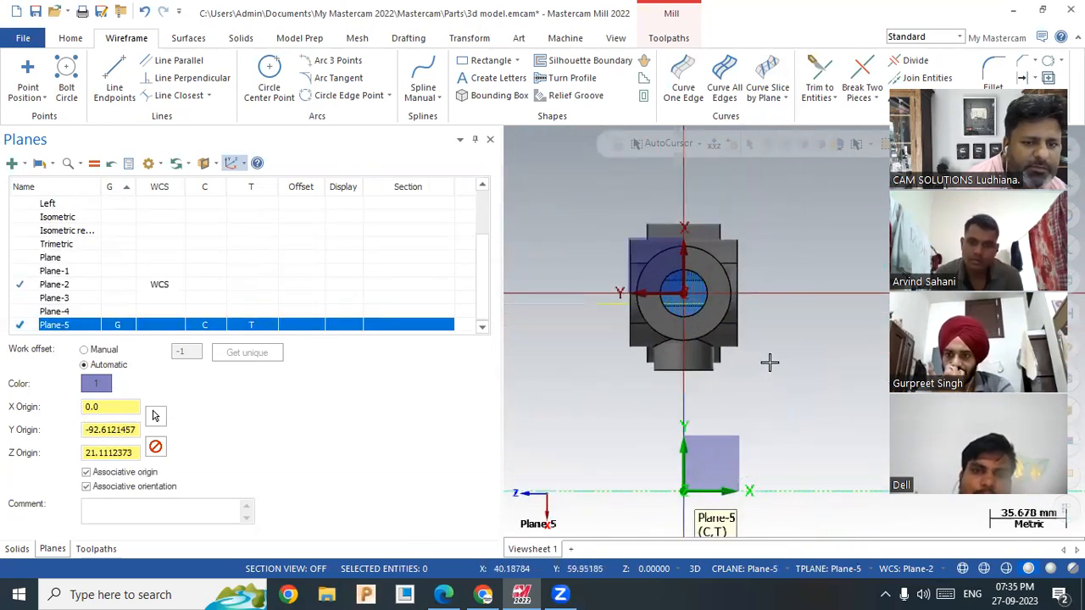
scroll(769, 363, up, 1)
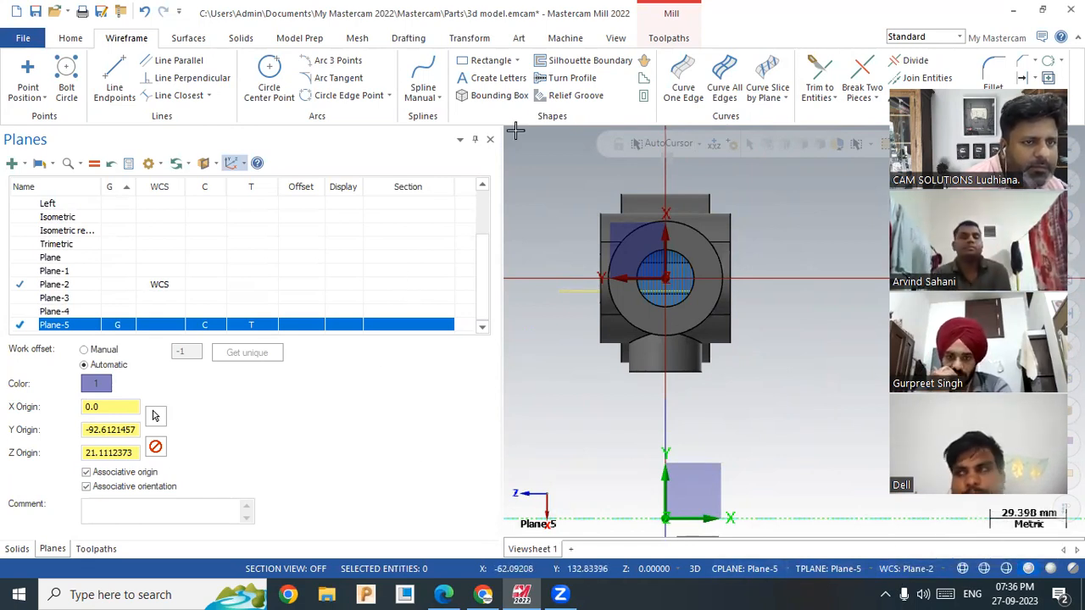
Step: Turn on Section View and review which entity types it cuts, including its Show Caps option
click(617, 42)
middle_drag(789, 249, 431, 165)
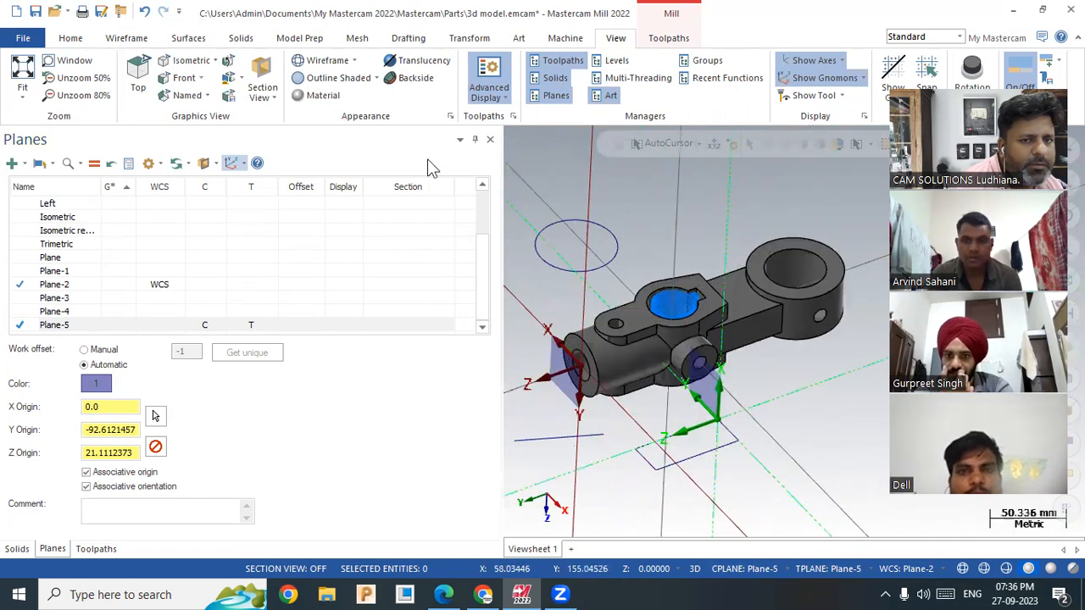
click(265, 82)
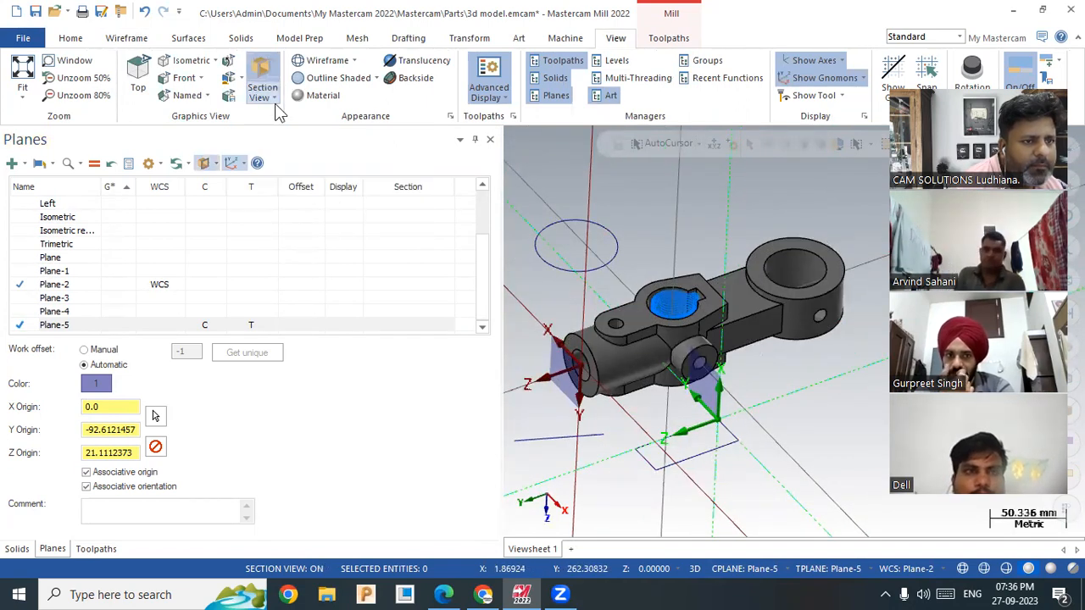
click(273, 98)
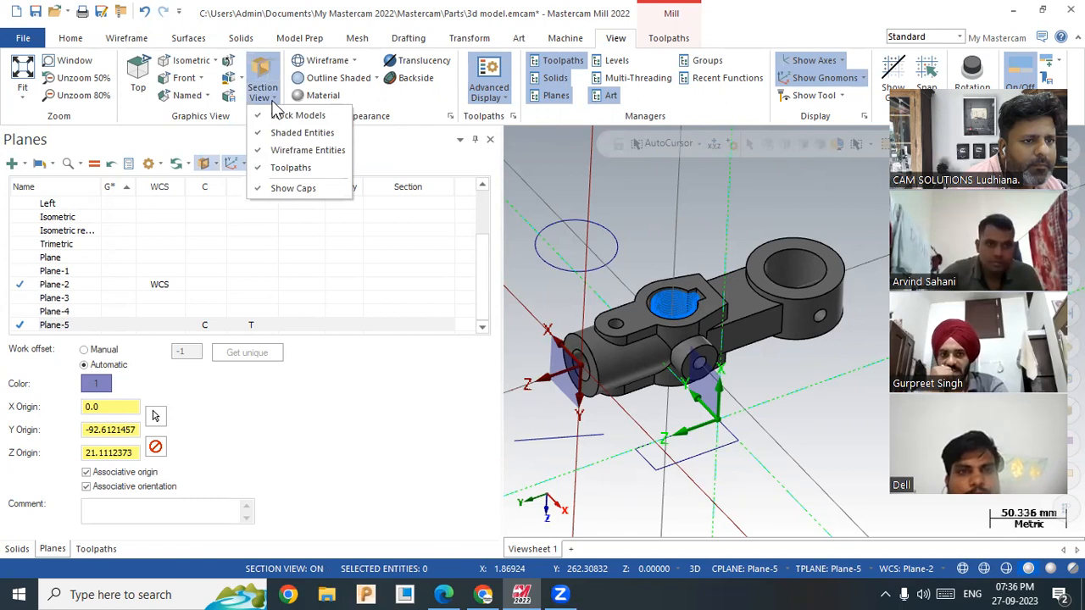
click(273, 99)
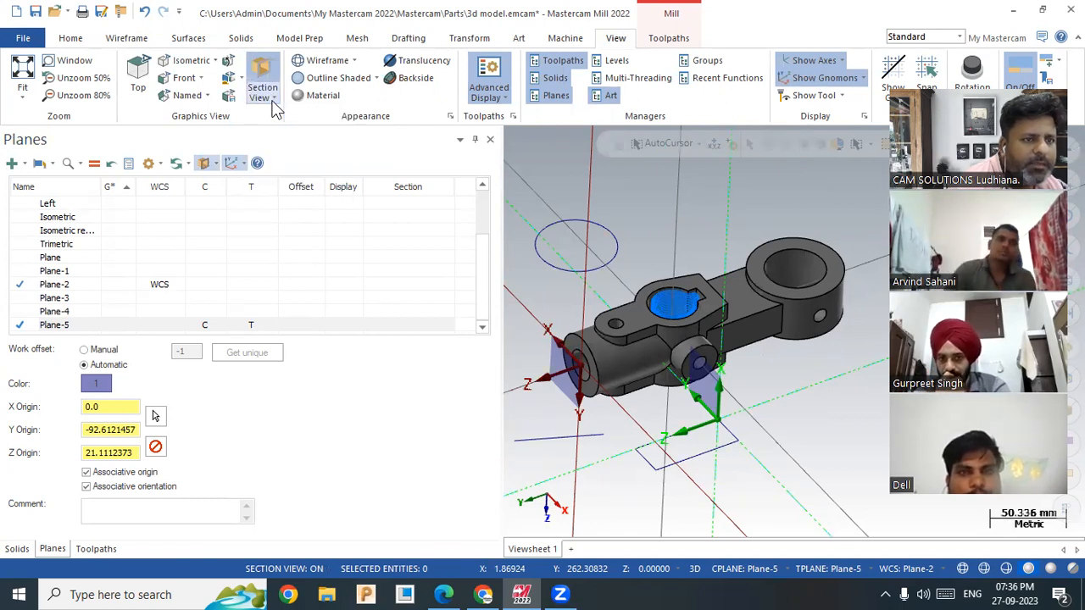
click(273, 99)
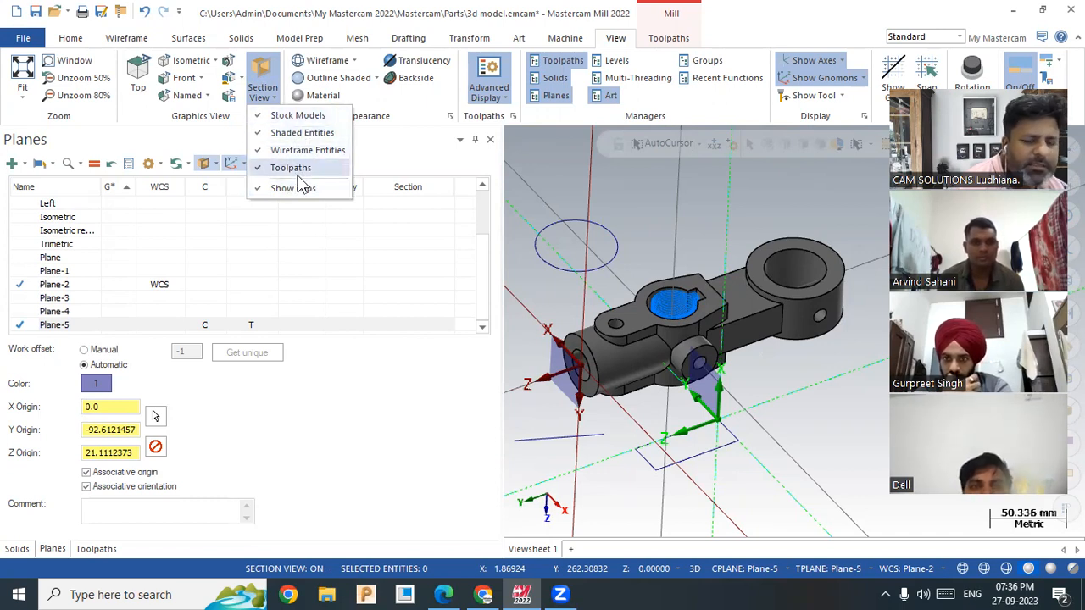
click(682, 185)
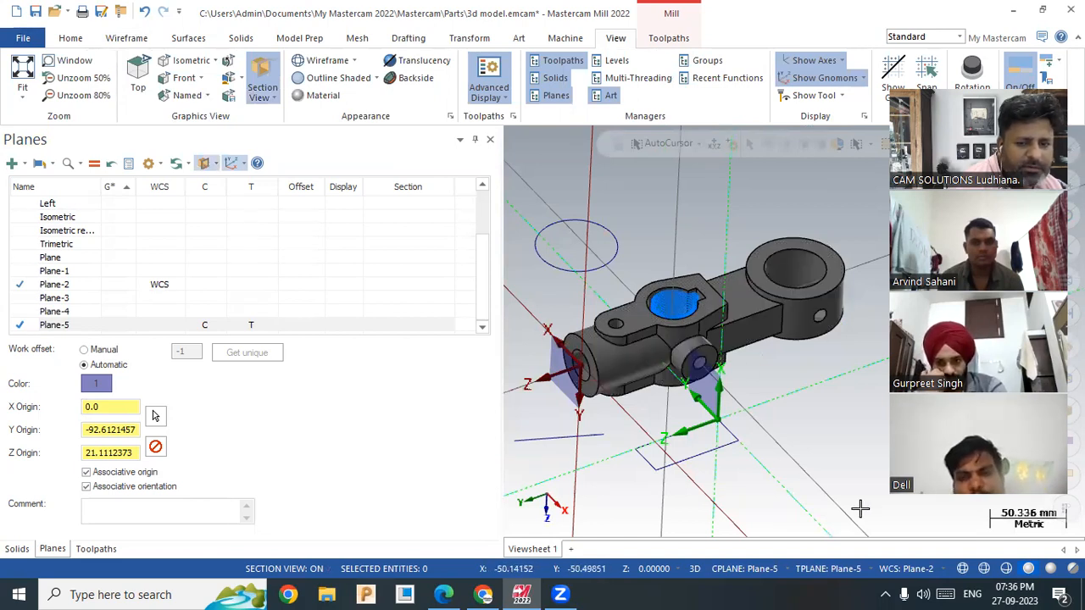
Step: Set the construction plane, tool plane and WCS all to Top
click(755, 568)
click(773, 406)
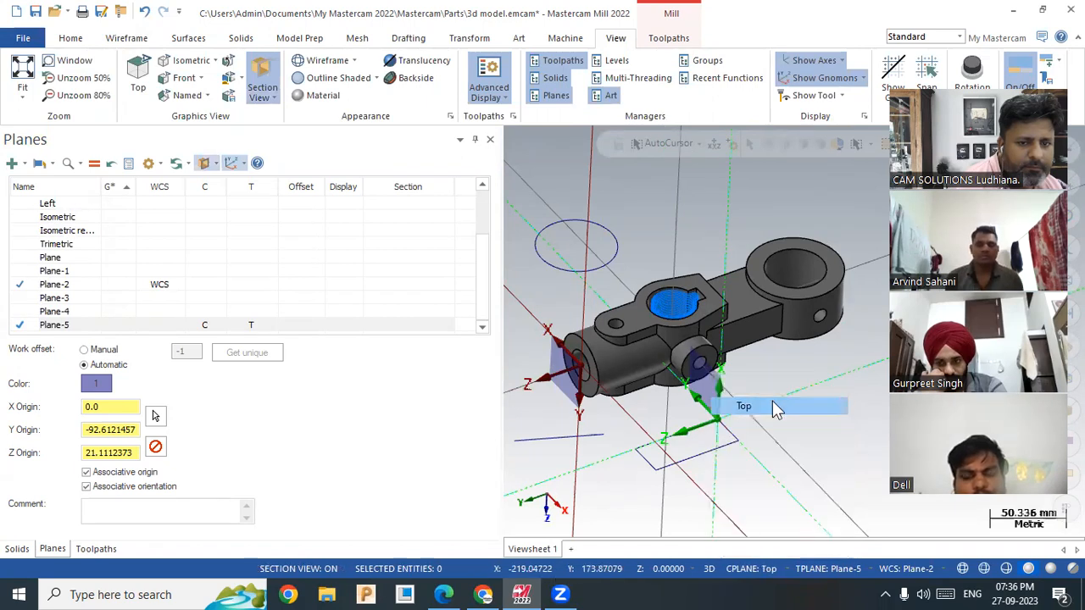
click(905, 569)
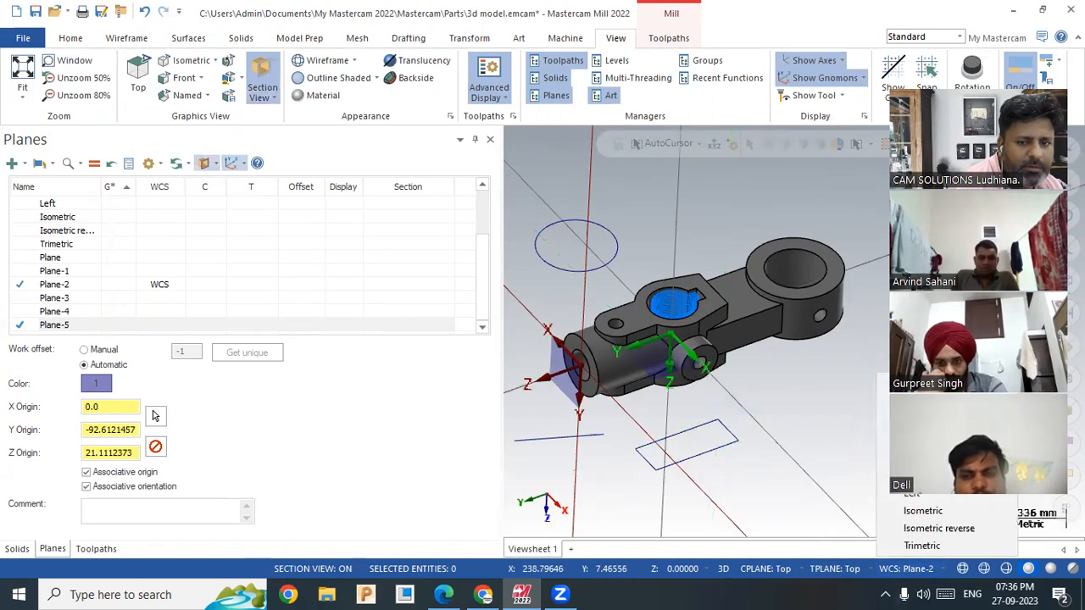
click(924, 409)
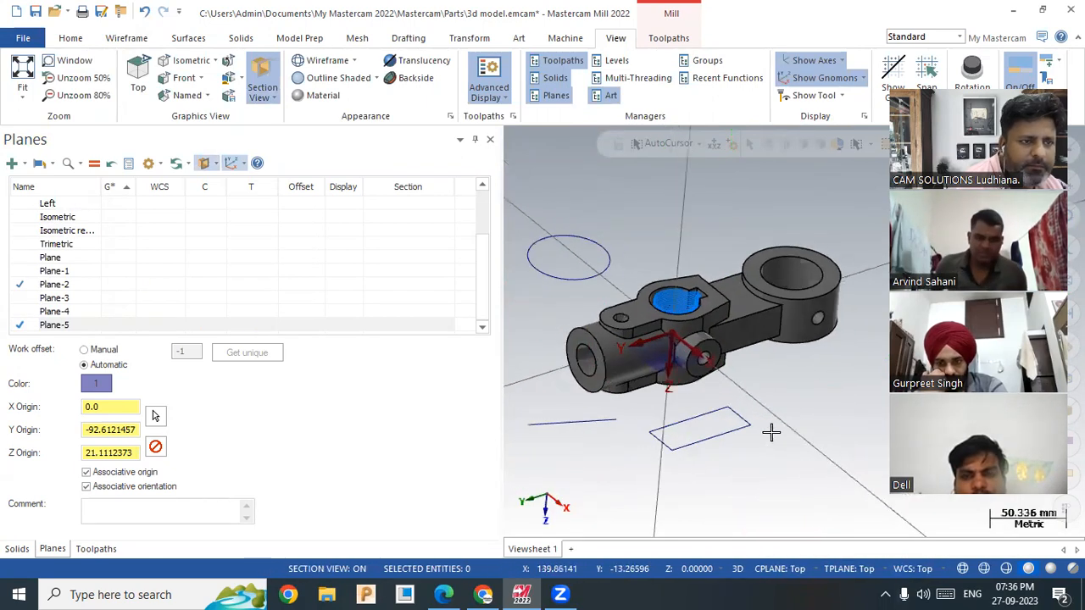
Step: Section the part along the Top plane and examine the cut from several angles
click(261, 89)
click(261, 85)
scroll(345, 292, up, 2)
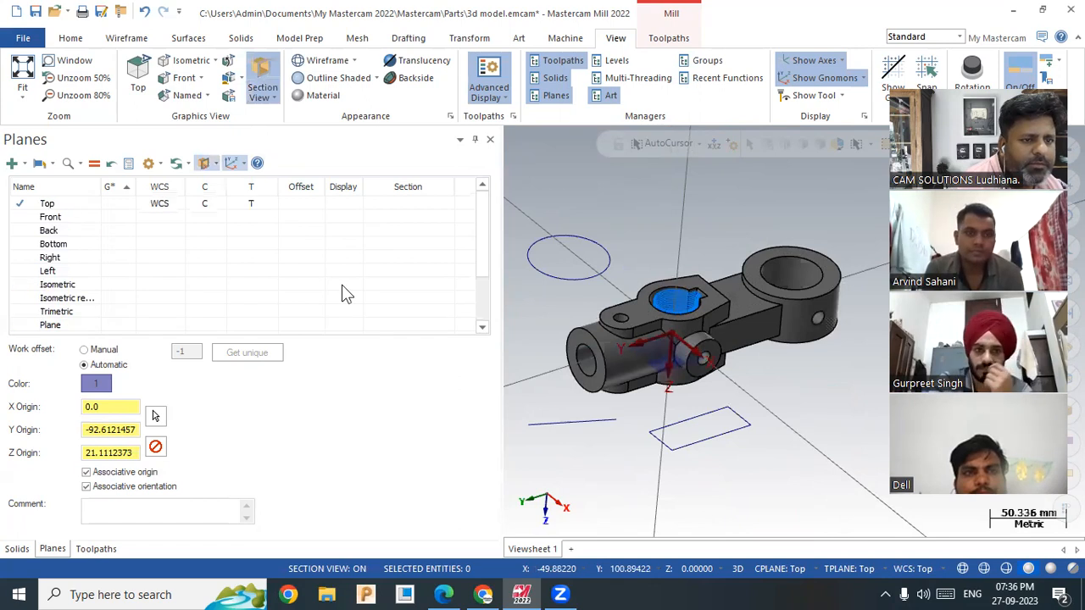
click(410, 204)
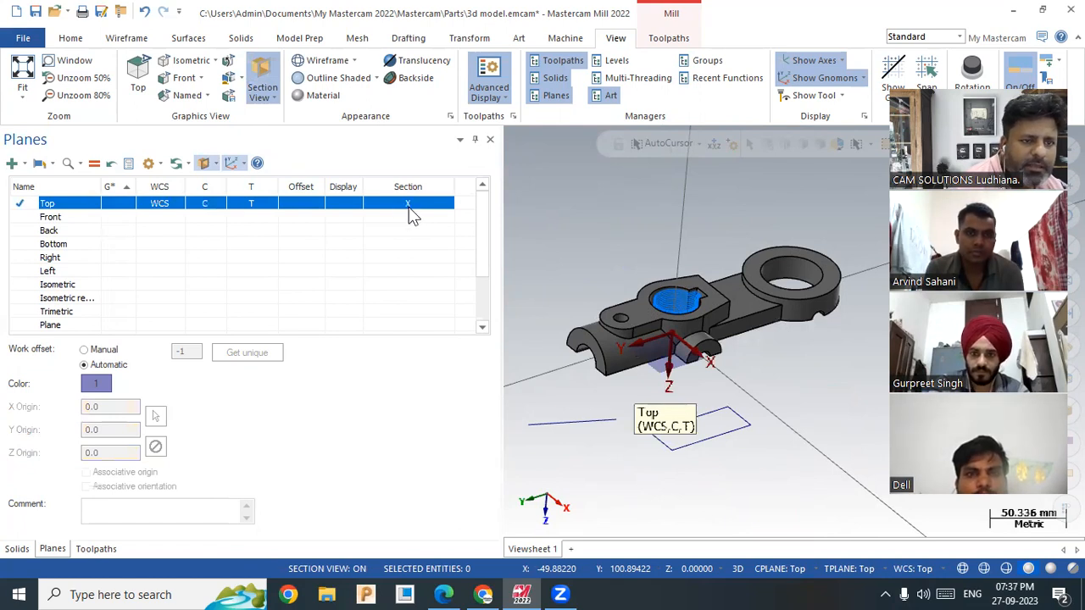
middle_drag(794, 393, 738, 310)
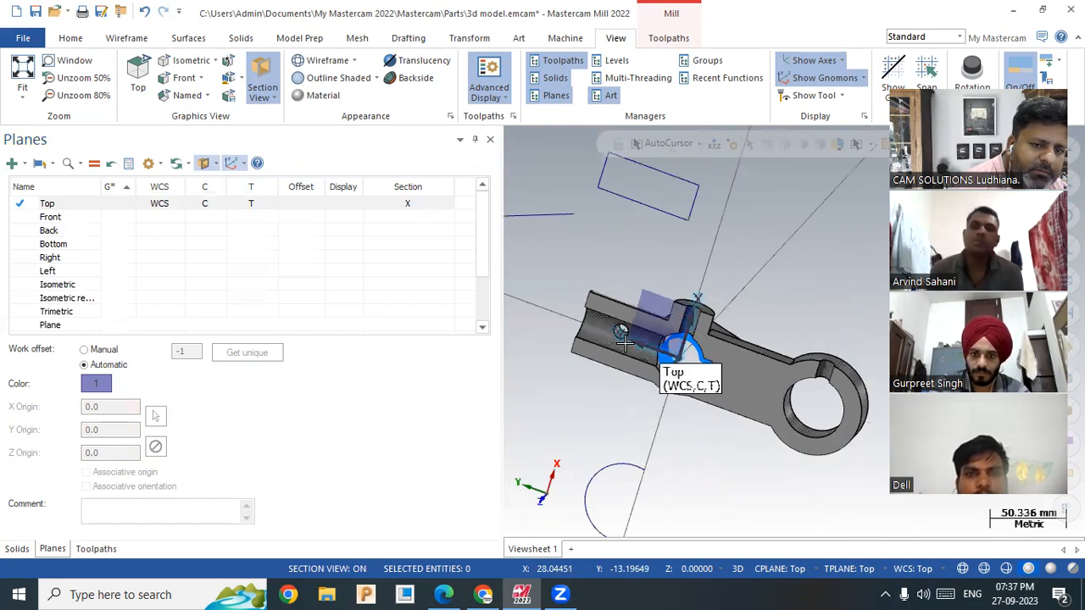
middle_drag(688, 417, 662, 420)
Step: Set the WCS to Front, and switch the Top plane section off and back on
click(905, 569)
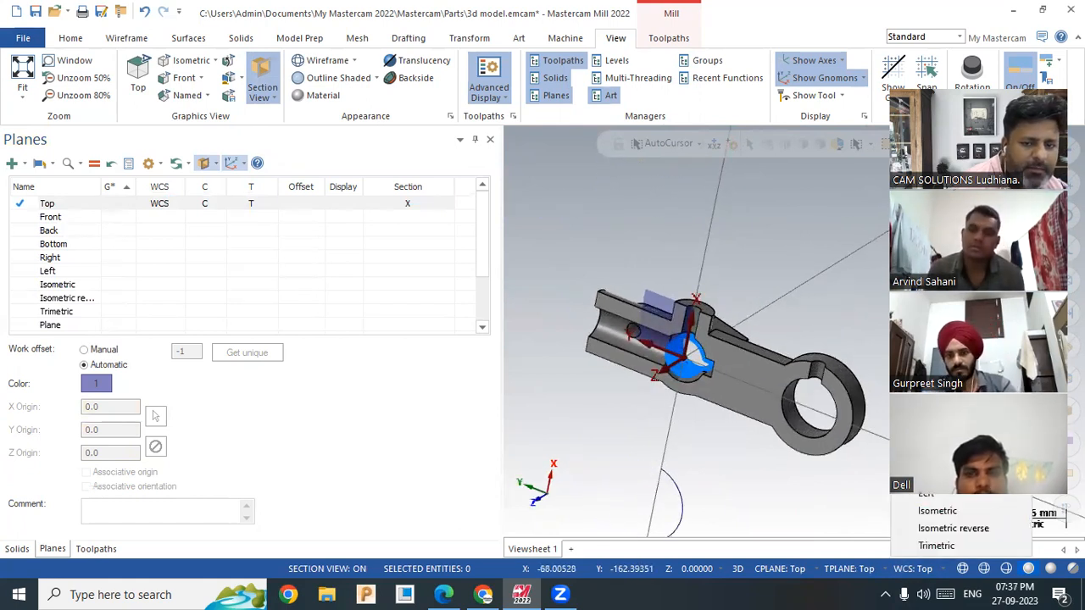
click(929, 424)
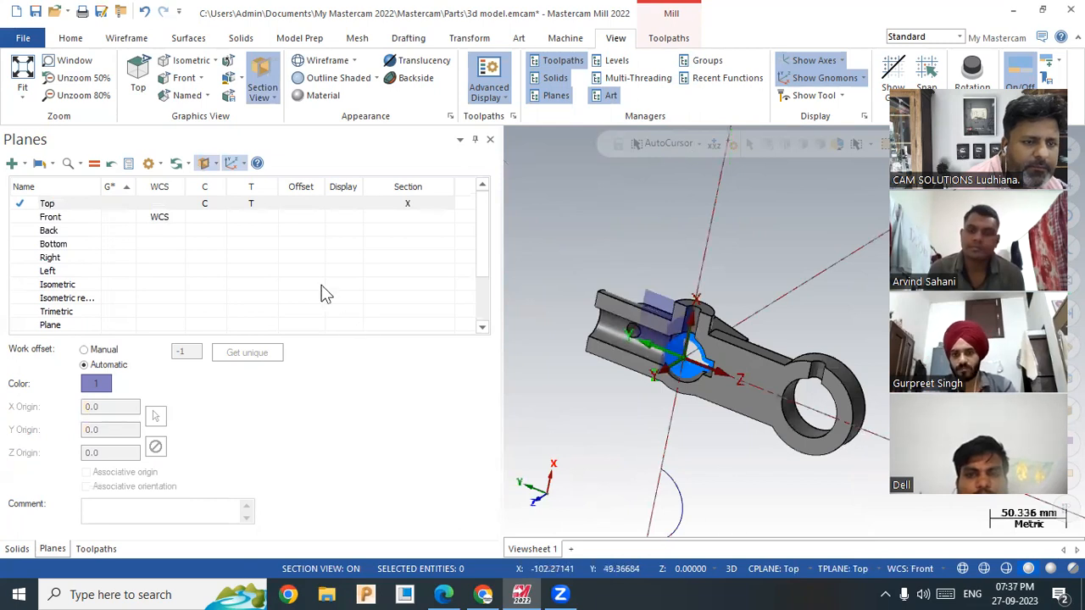
click(411, 206)
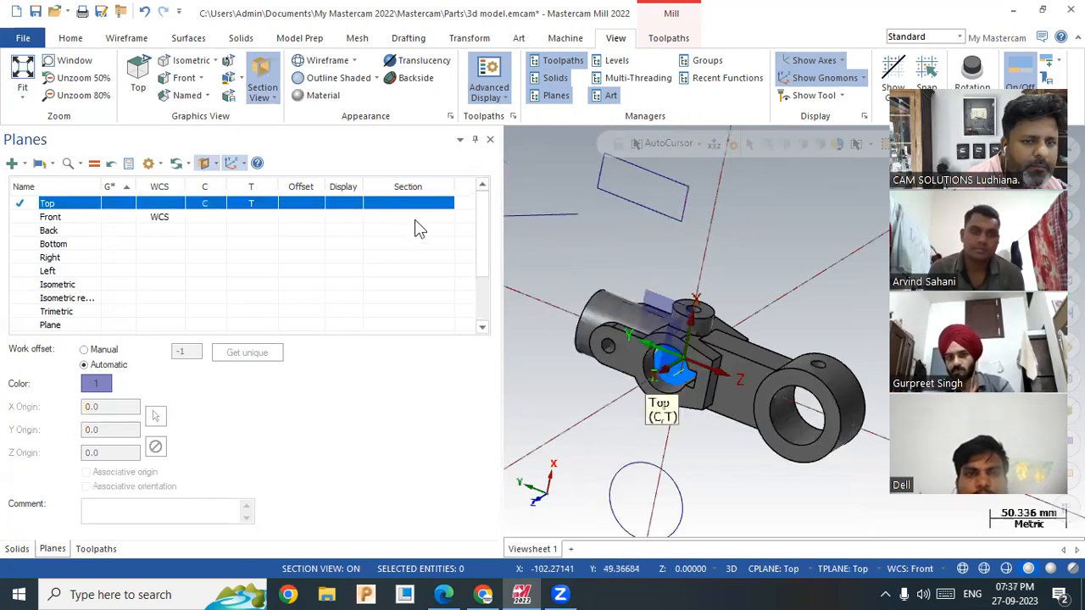
click(415, 200)
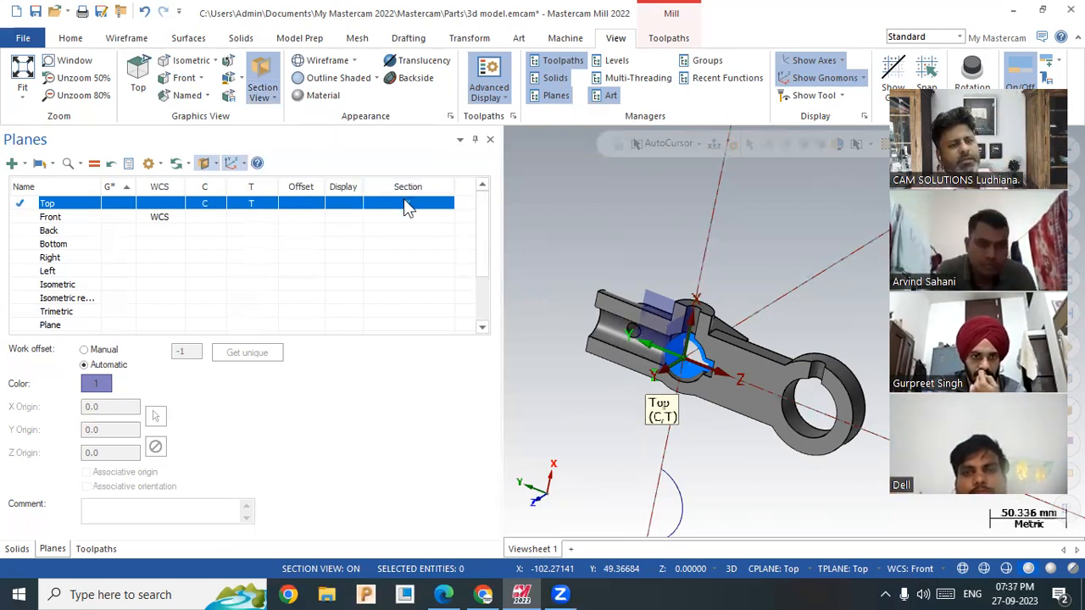
Step: Clear the Top section and try the Front, Back and Bottom planes as sections one after another
click(404, 200)
click(409, 217)
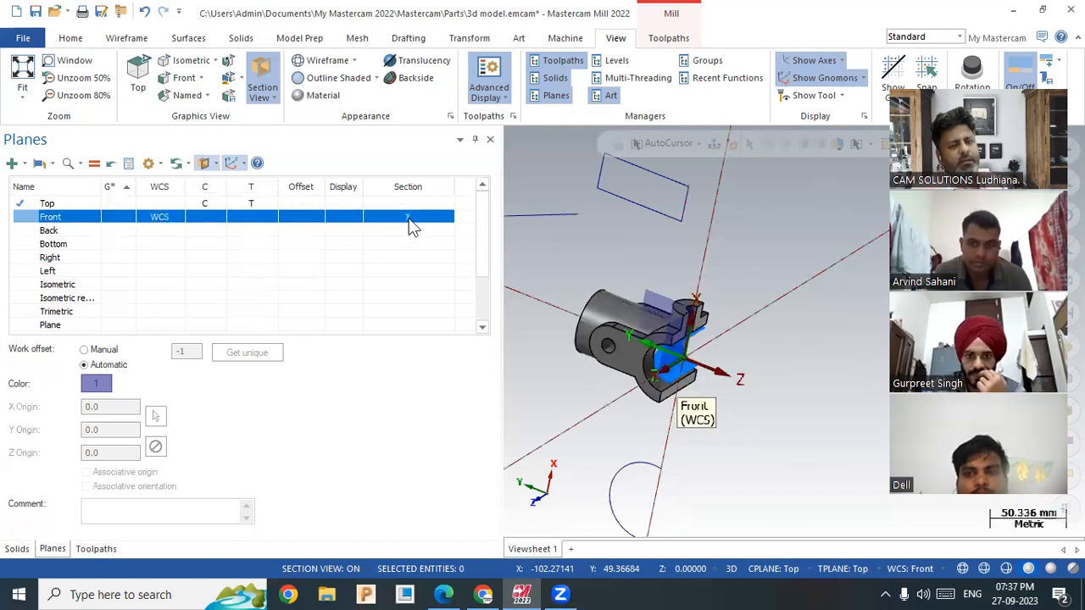
click(409, 222)
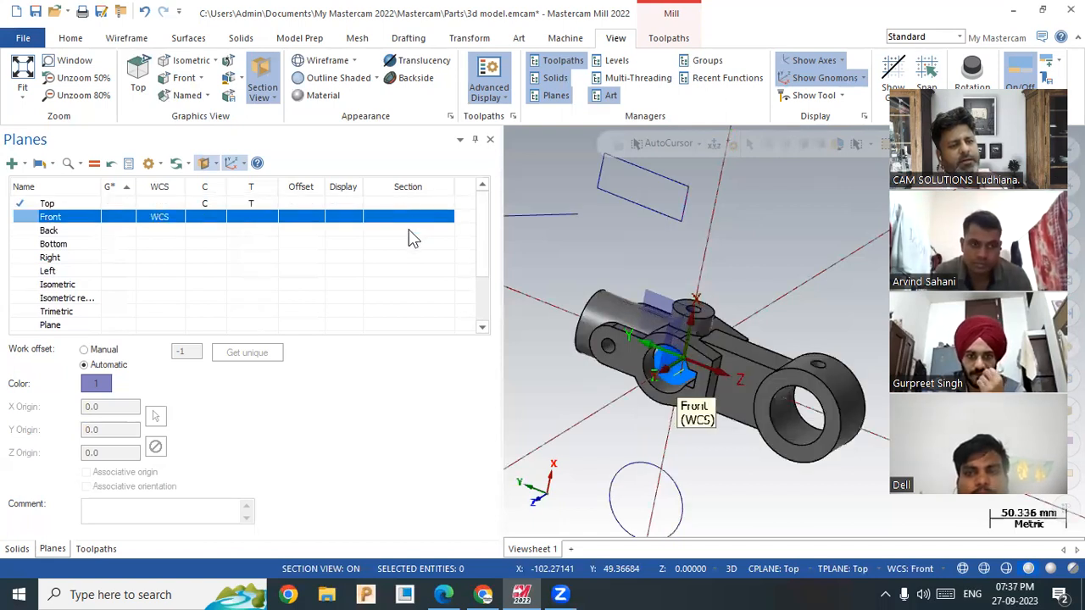
click(410, 232)
click(411, 234)
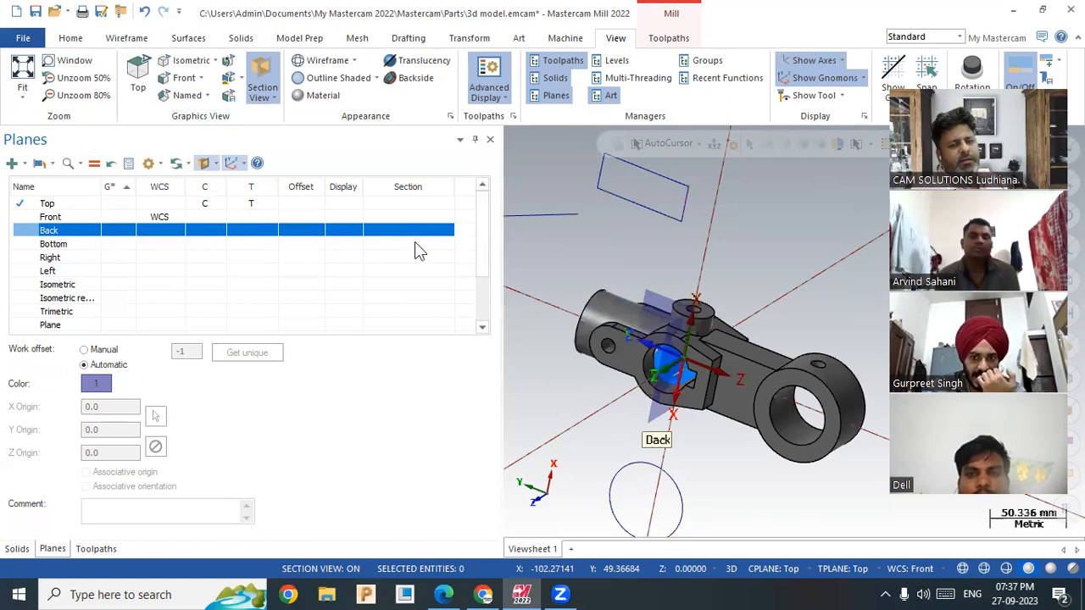
click(414, 244)
click(415, 245)
Step: Try sectioning the part with the Right and Left planes together, and clear both sections
click(417, 254)
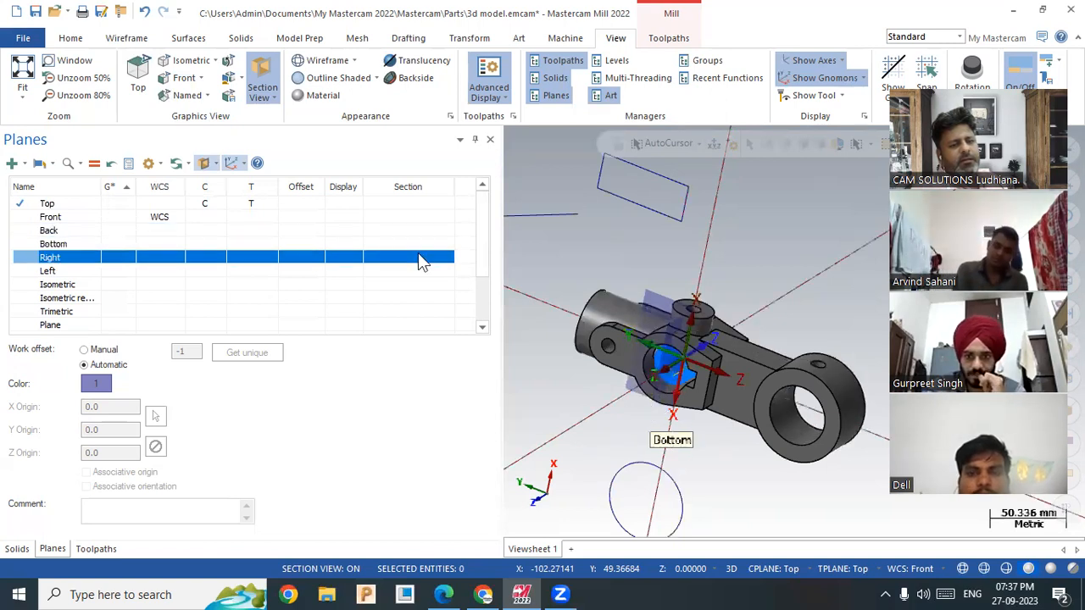
click(414, 271)
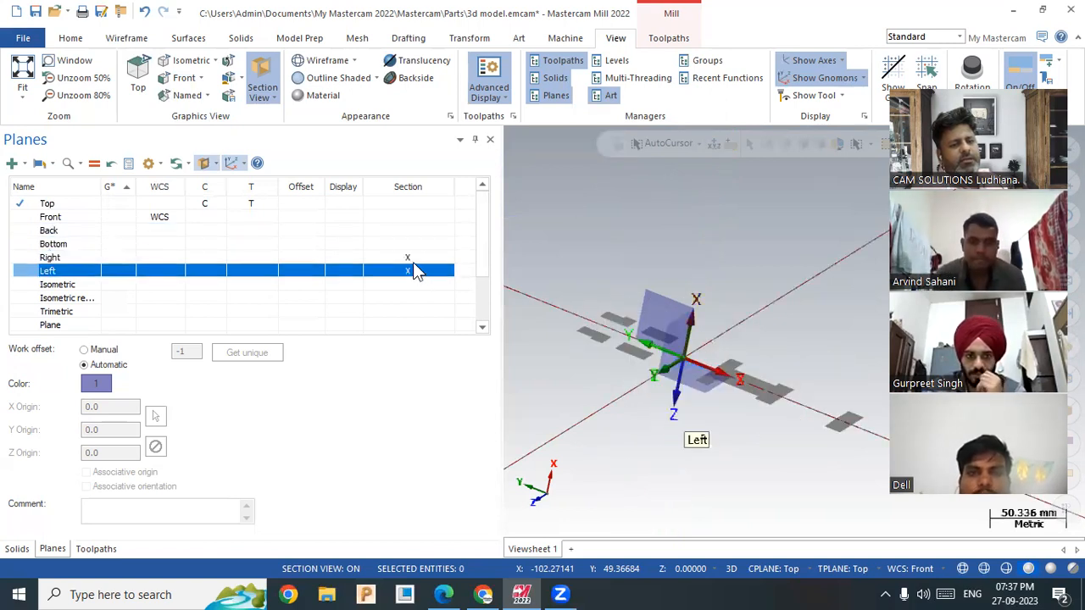
click(414, 255)
click(414, 256)
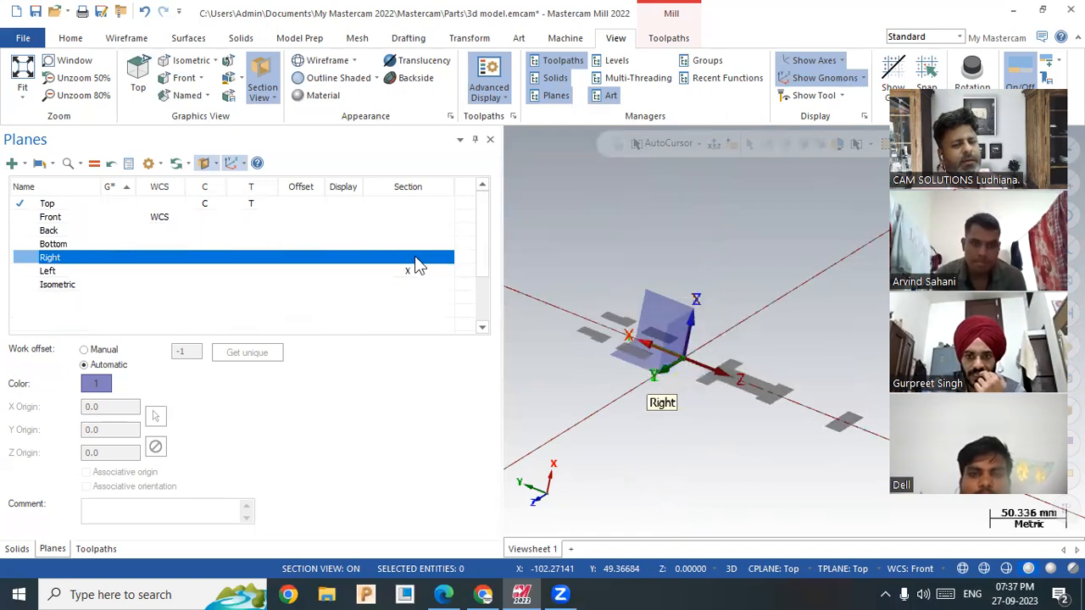
click(414, 269)
Step: Section the part along the Top and Right planes together, examine the quarter cut, and clear both sections
click(404, 205)
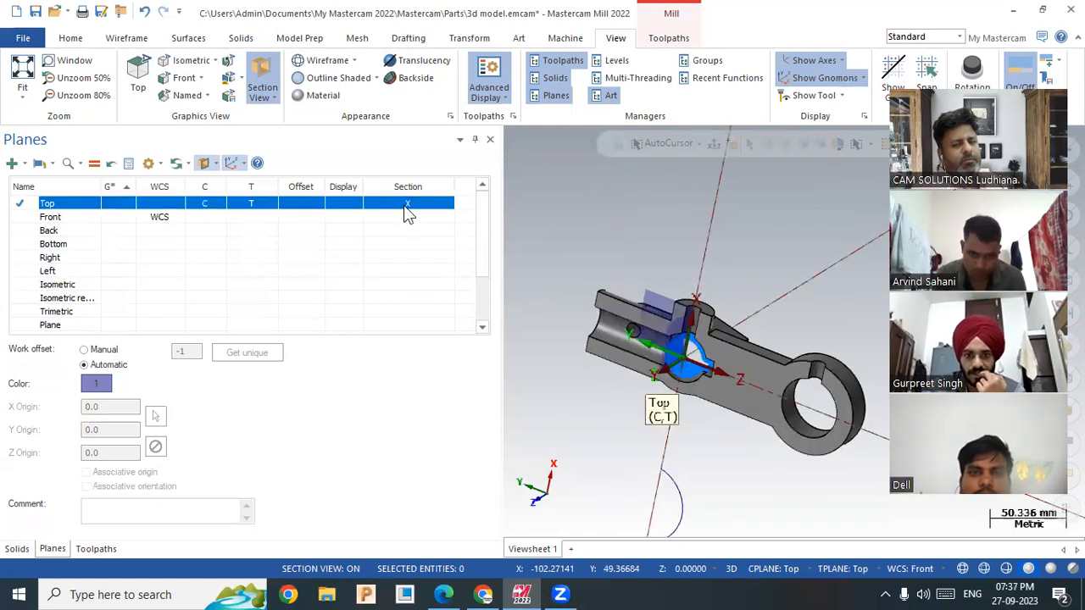
click(412, 259)
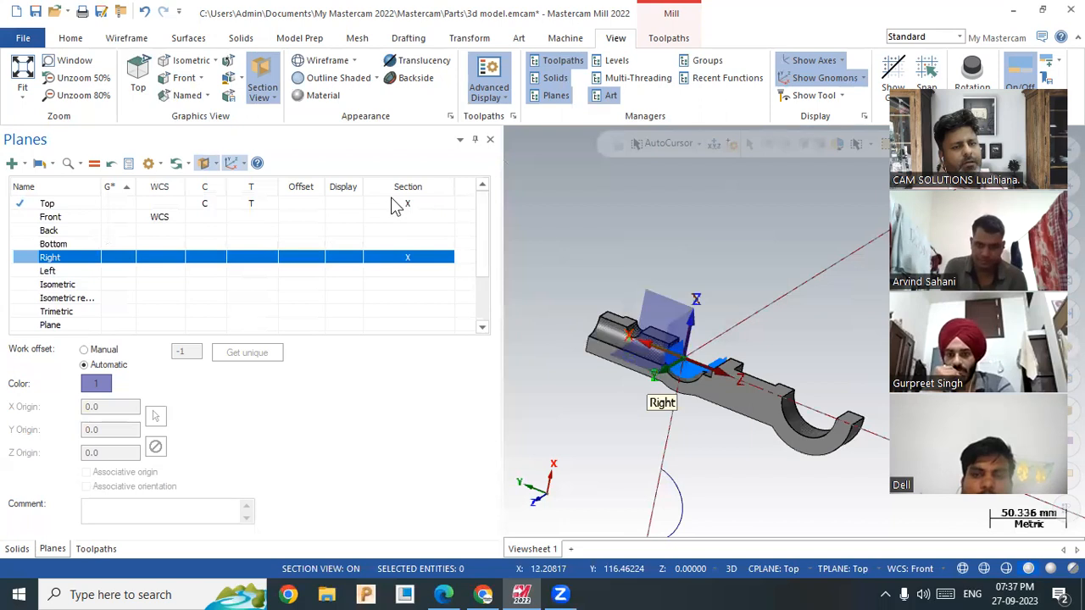
middle_drag(606, 237, 690, 386)
scroll(690, 389, up, 2)
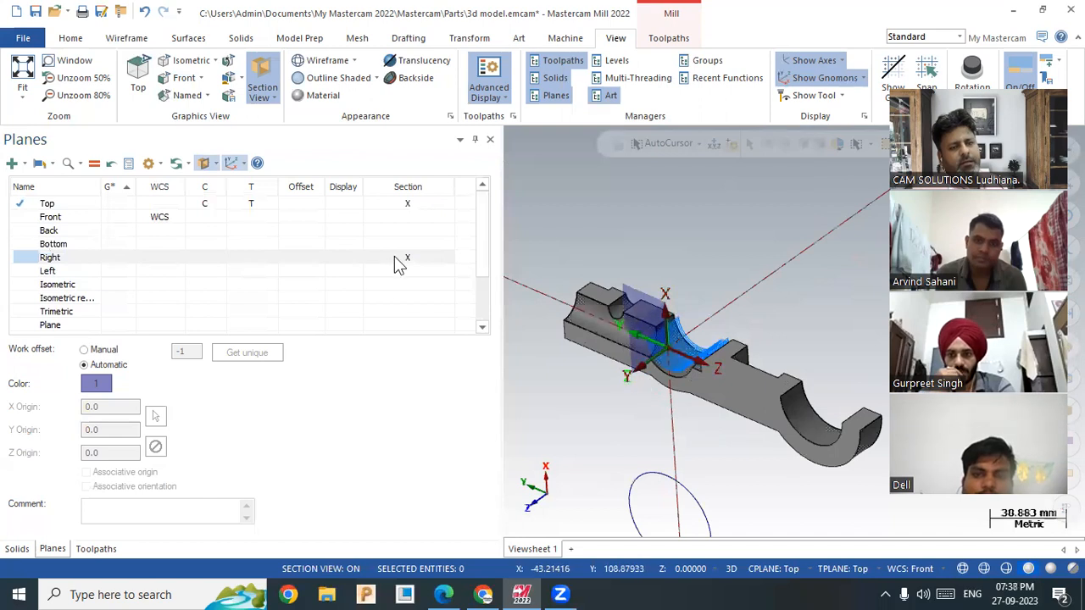
click(395, 257)
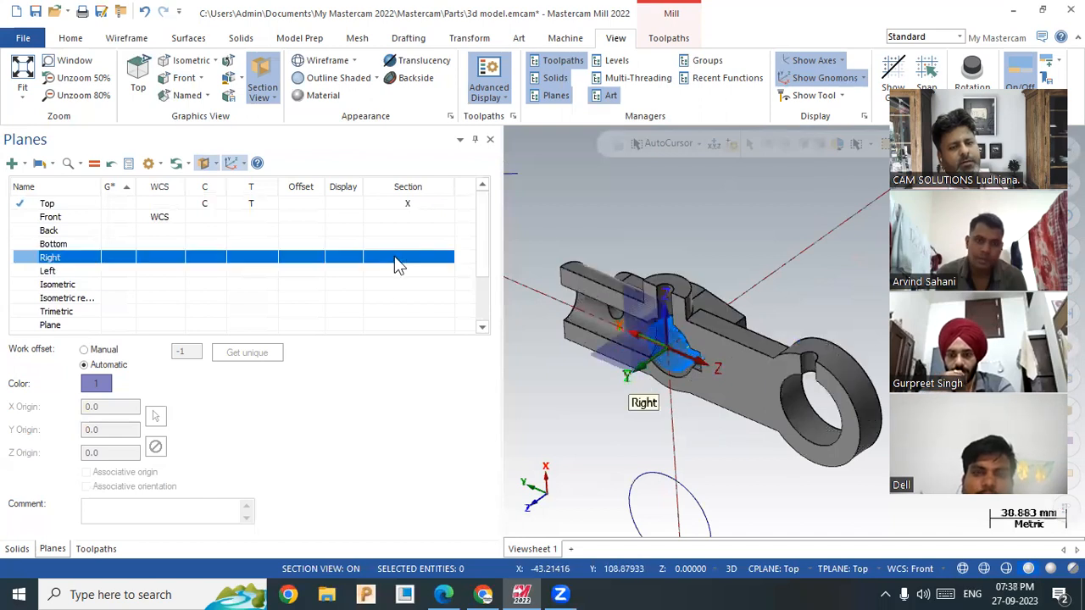
click(397, 206)
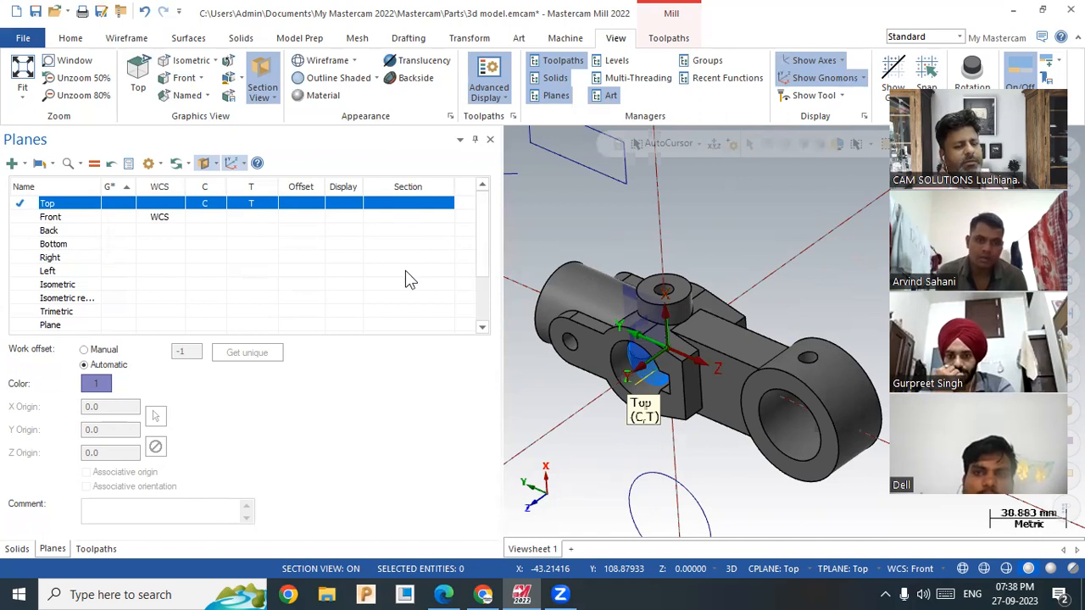
Step: Try combined sections with the Top, Front and Back planes, and clear them so the part is whole
click(413, 207)
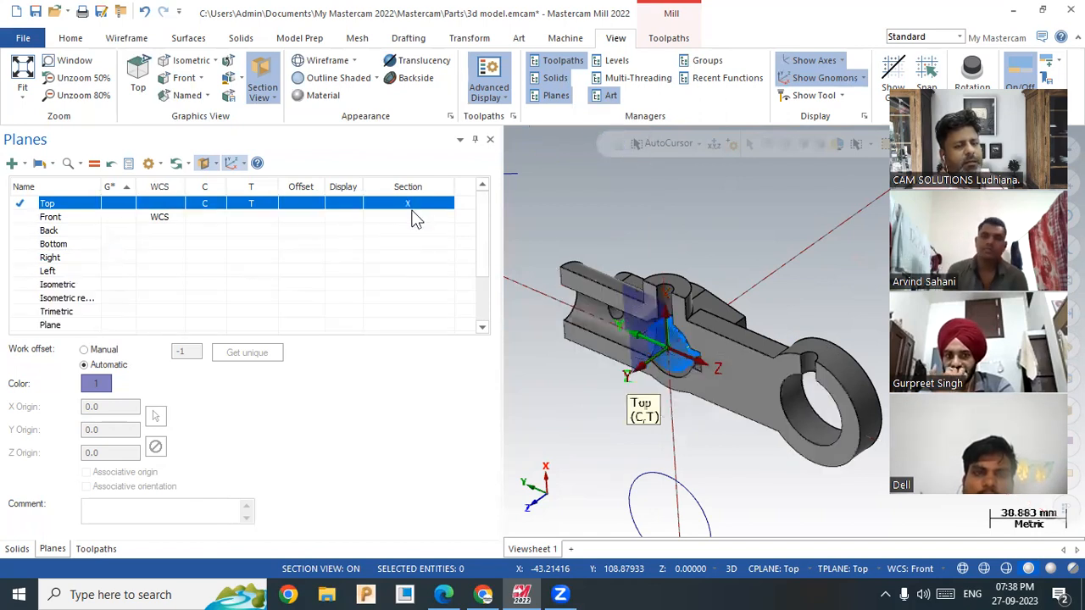
click(414, 219)
click(413, 230)
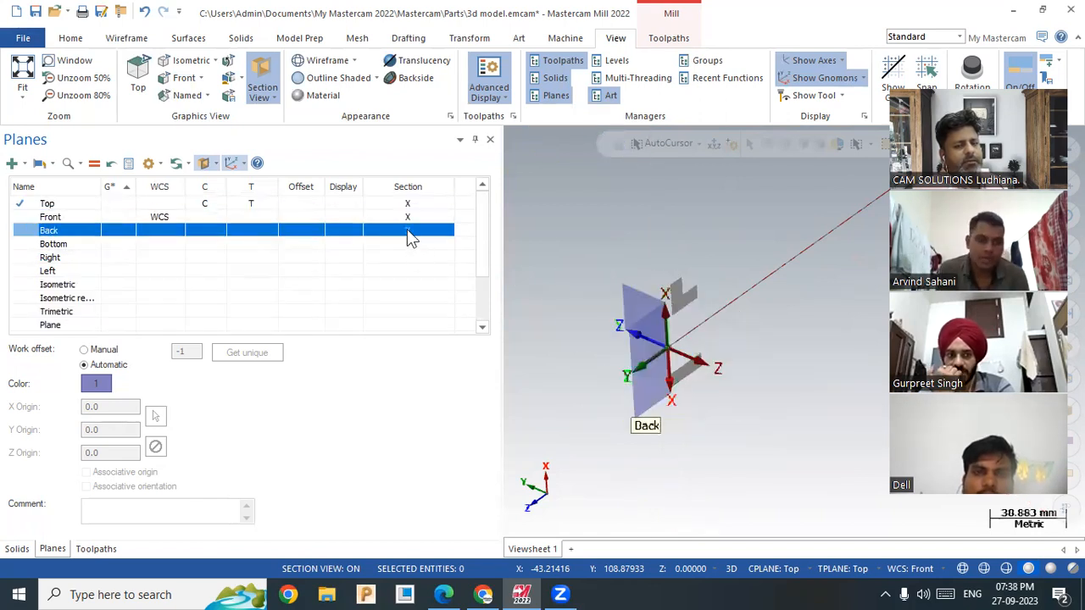
click(407, 217)
click(408, 217)
click(408, 204)
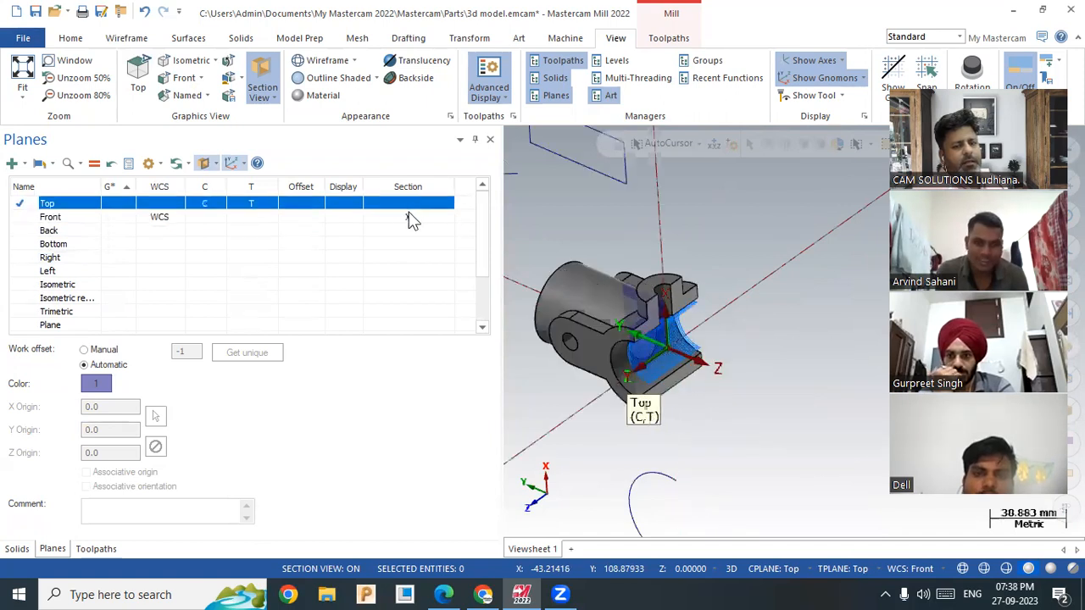
click(414, 220)
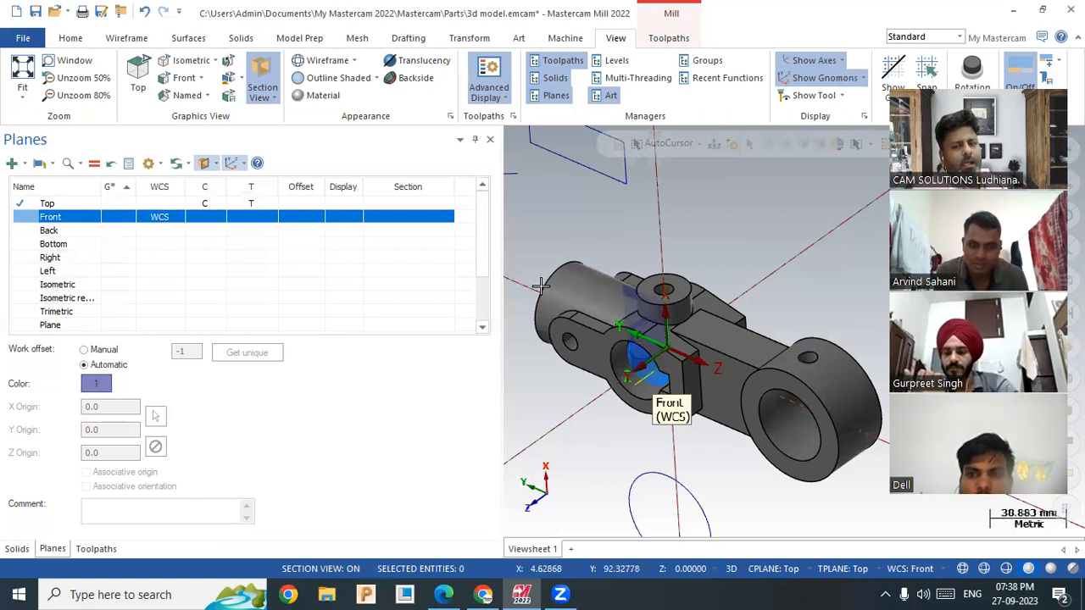
Step: View the part from the Front, Back, Right and Left planes, leaving Left as construction and tool plane
mouse_move(497, 596)
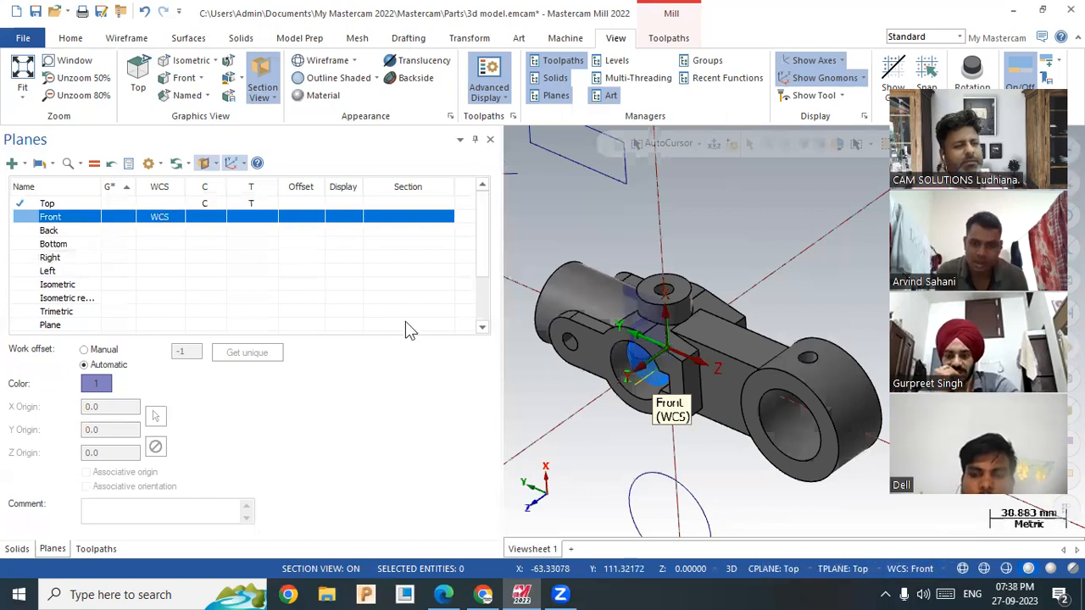
click(120, 222)
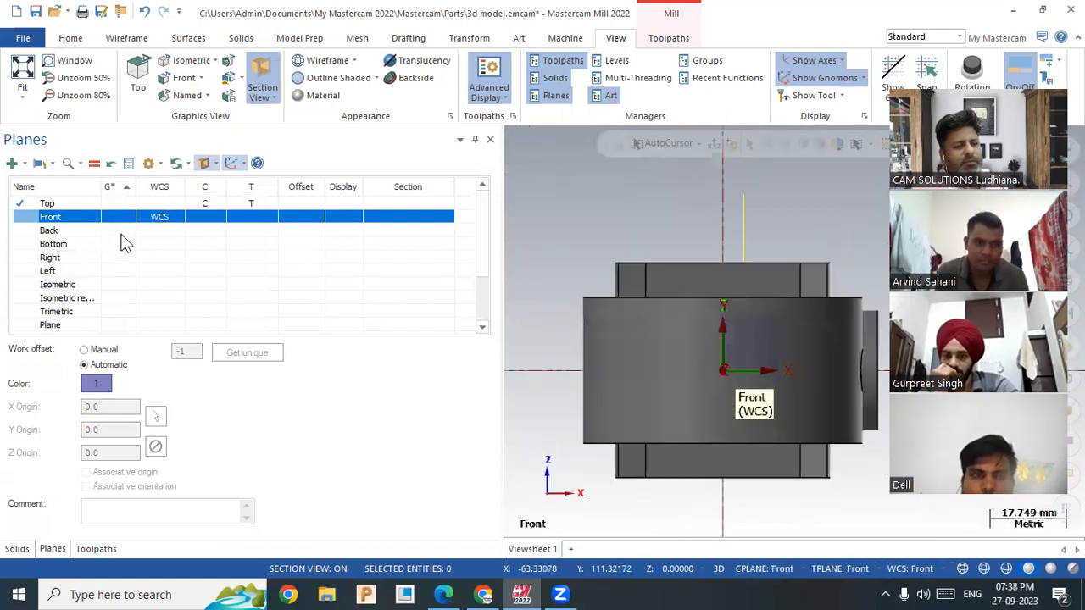
click(121, 233)
click(122, 256)
click(125, 271)
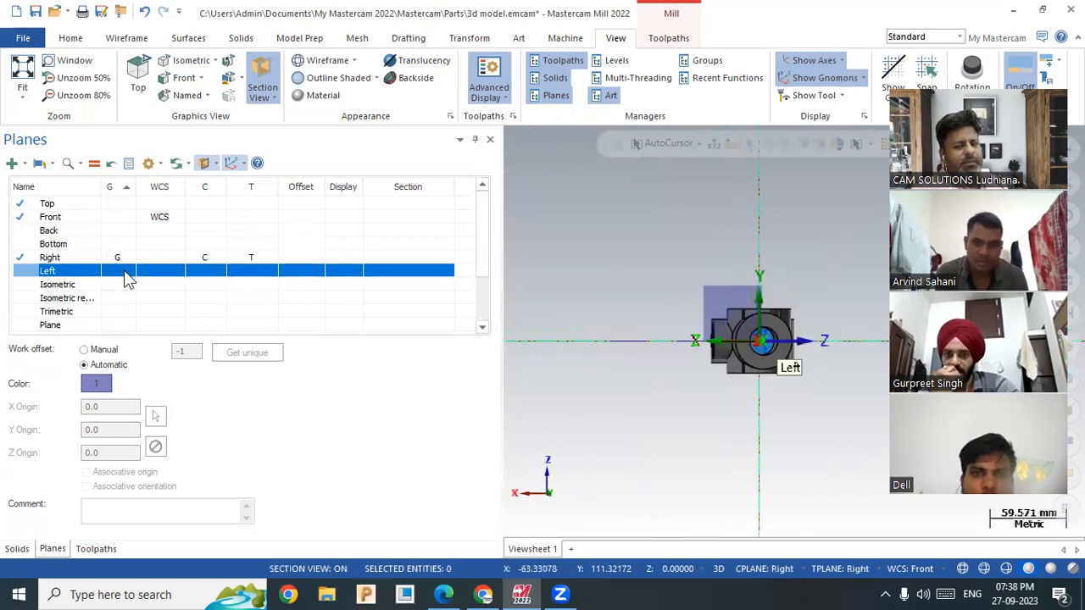
Step: Orbit the part to an angled view and turn on the display of the Right plane
click(311, 206)
middle_drag(588, 291, 653, 319)
scroll(592, 325, up, 1)
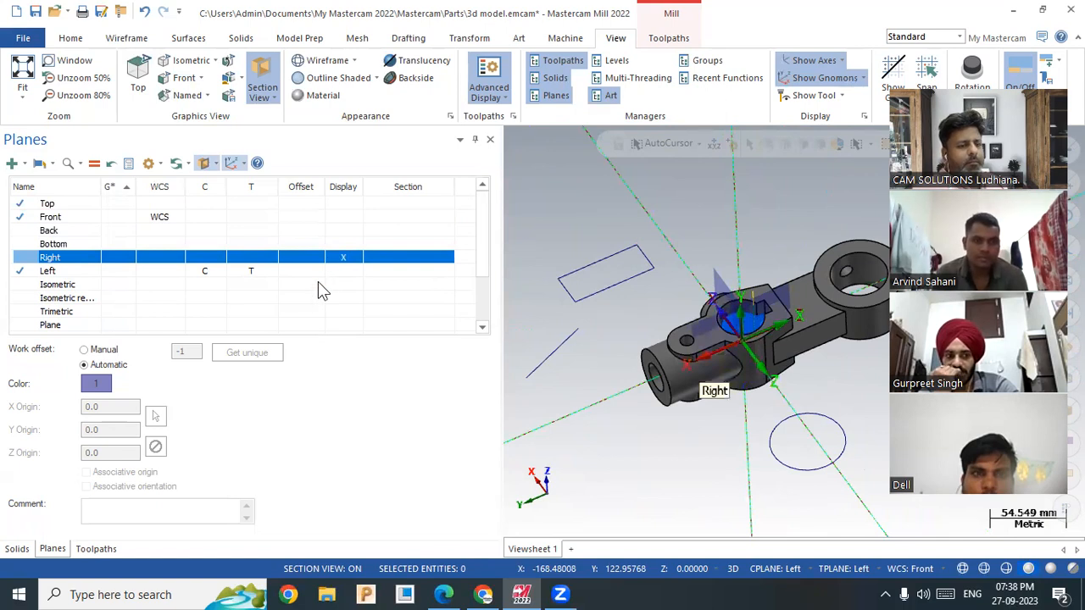
Step: Start a dynamic plane at the centre of the large ring's top edge and rotate its gnomon -90 degrees about the Y axis
click(16, 163)
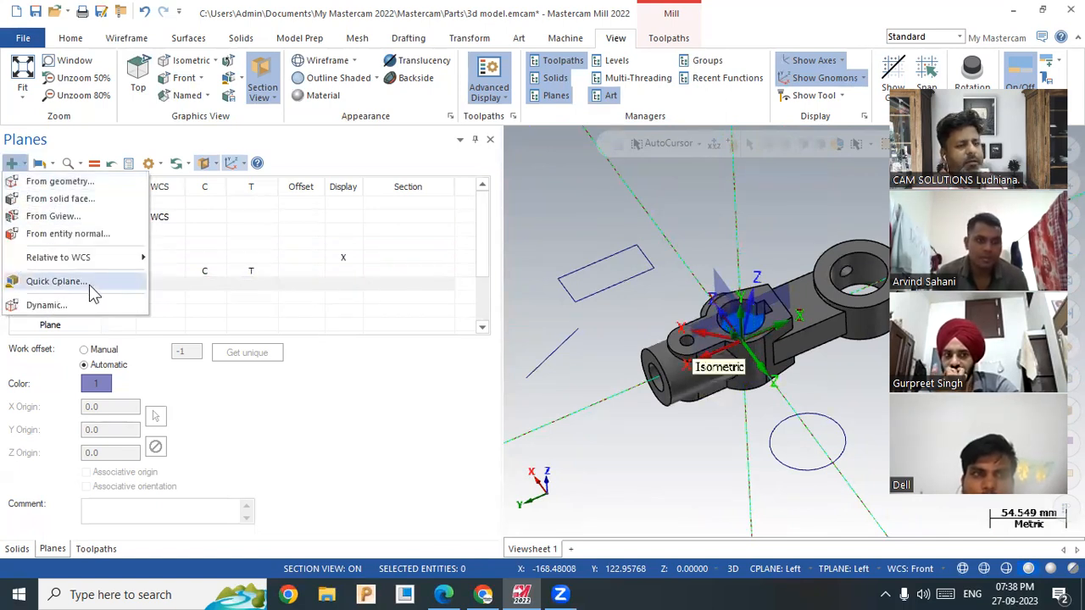
click(50, 306)
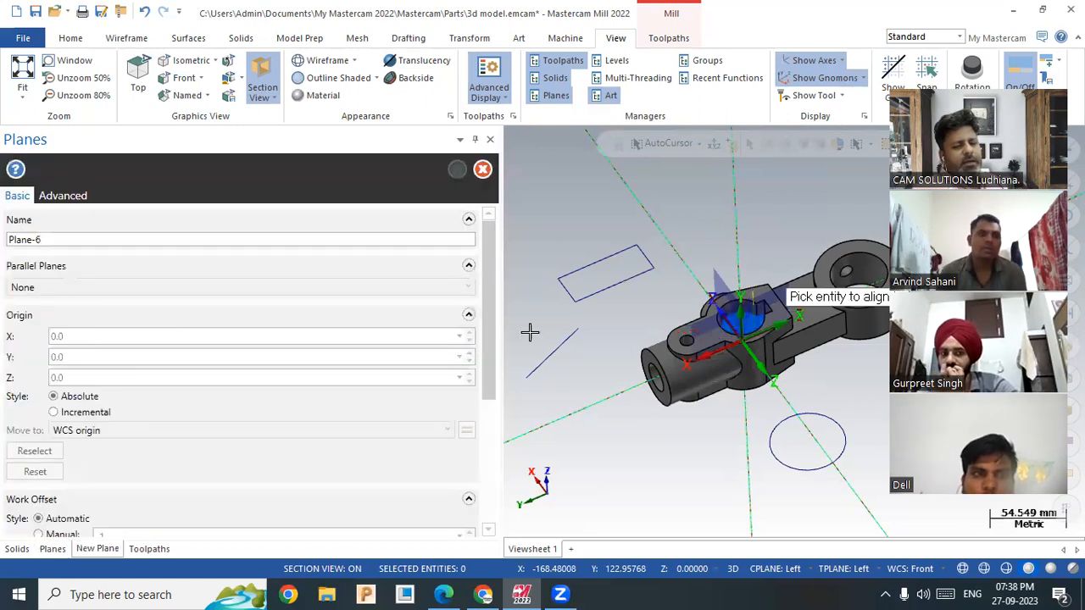
scroll(831, 308, up, 1)
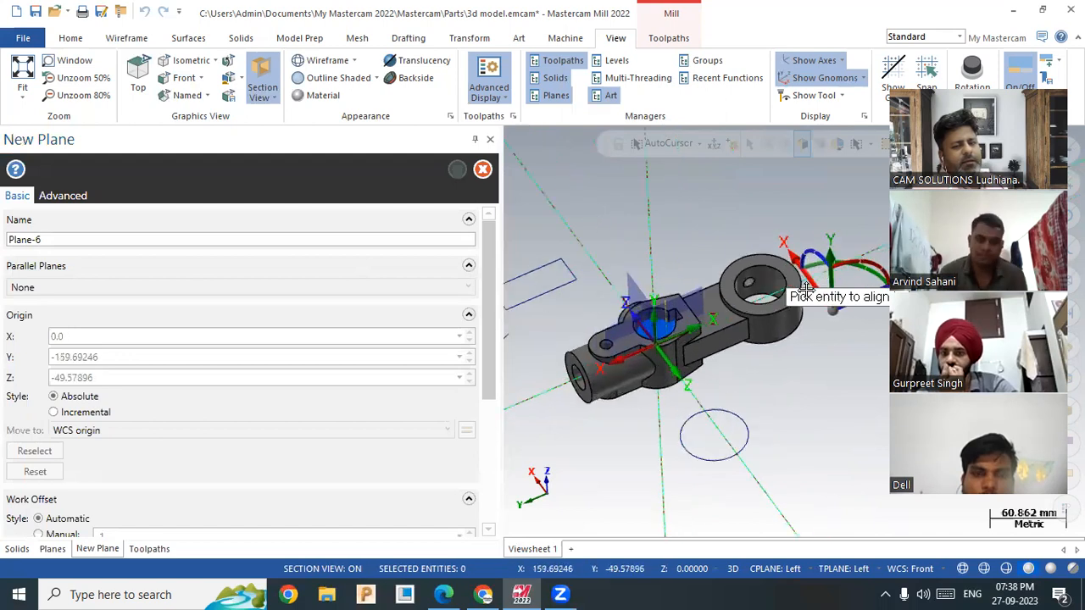
click(784, 278)
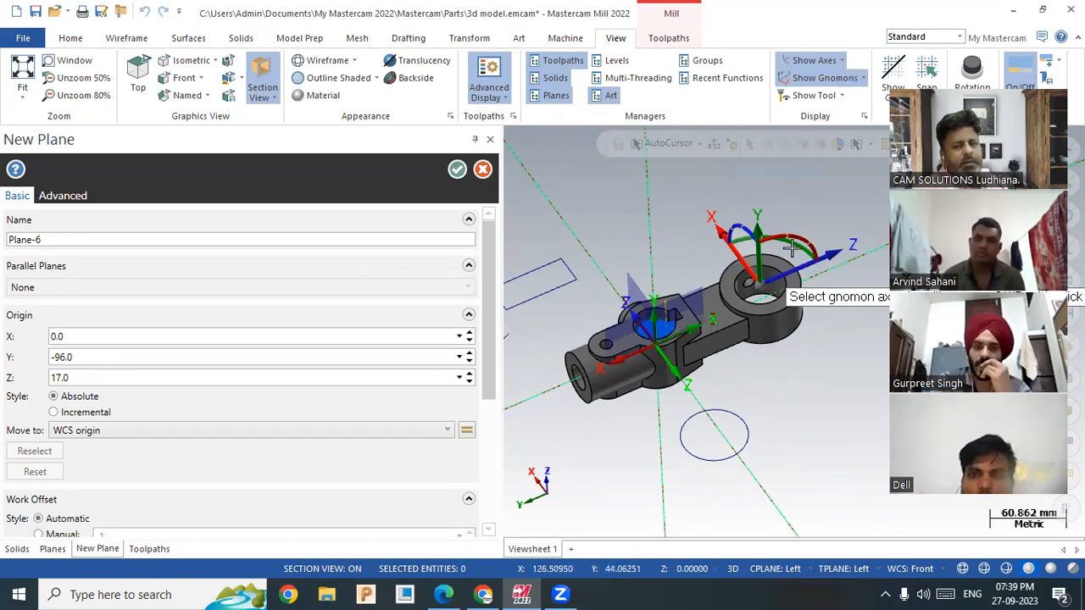
click(788, 251)
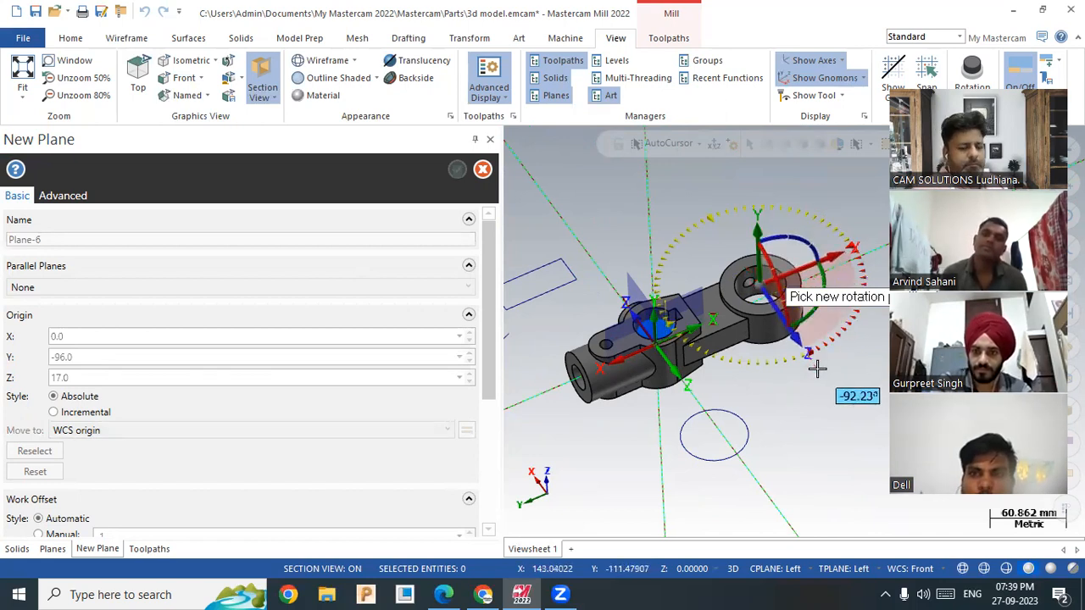
text(-)
key(Return)
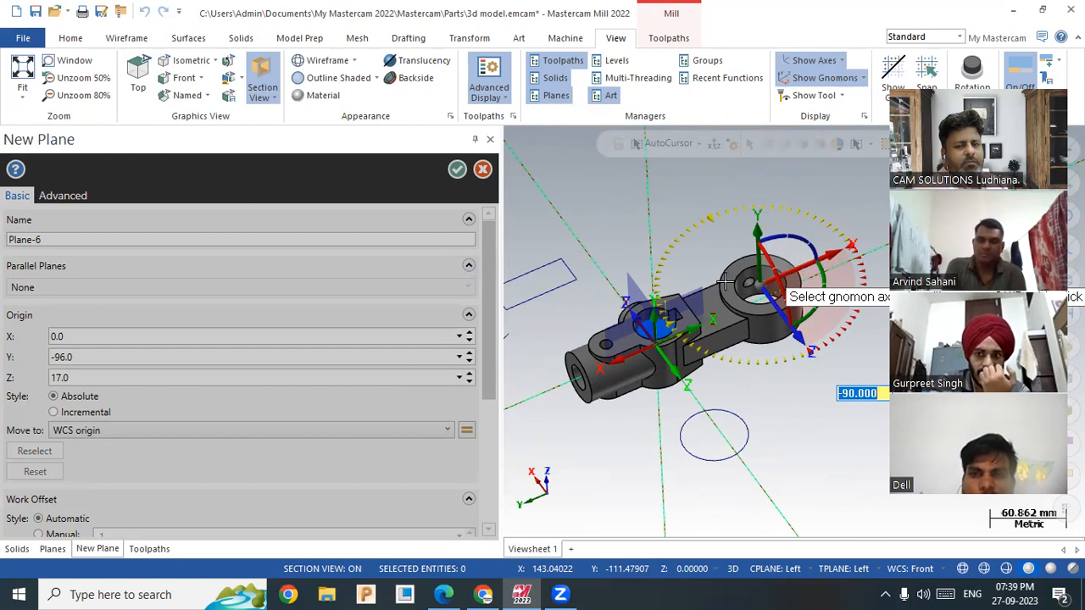
Step: Rotate the new plane's gnomon 40 degrees about its X axis and accept Plane-6
scroll(640, 288, down, 3)
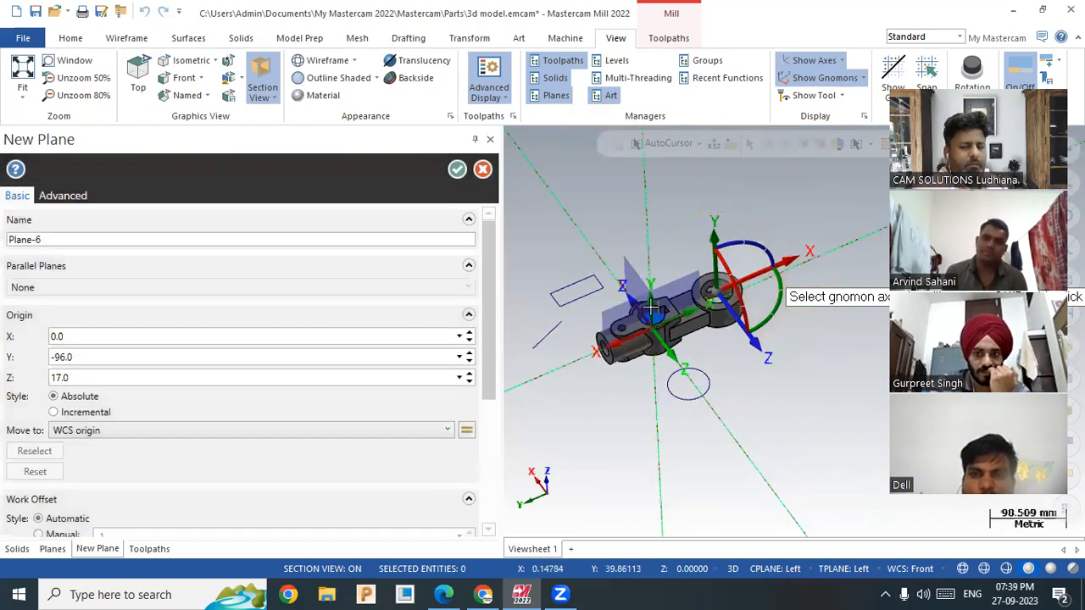
click(752, 273)
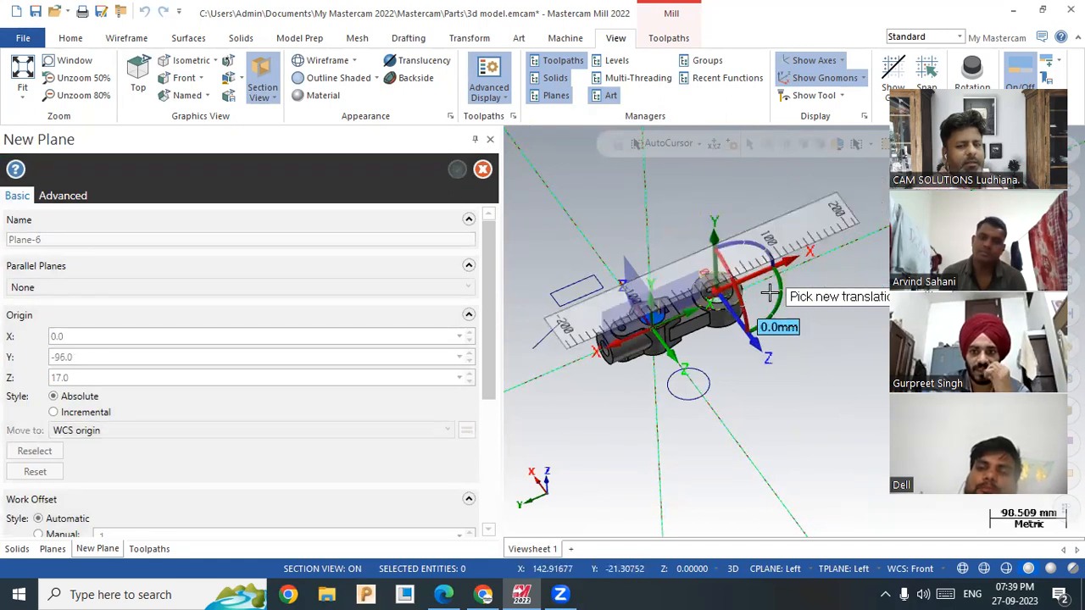
click(746, 310)
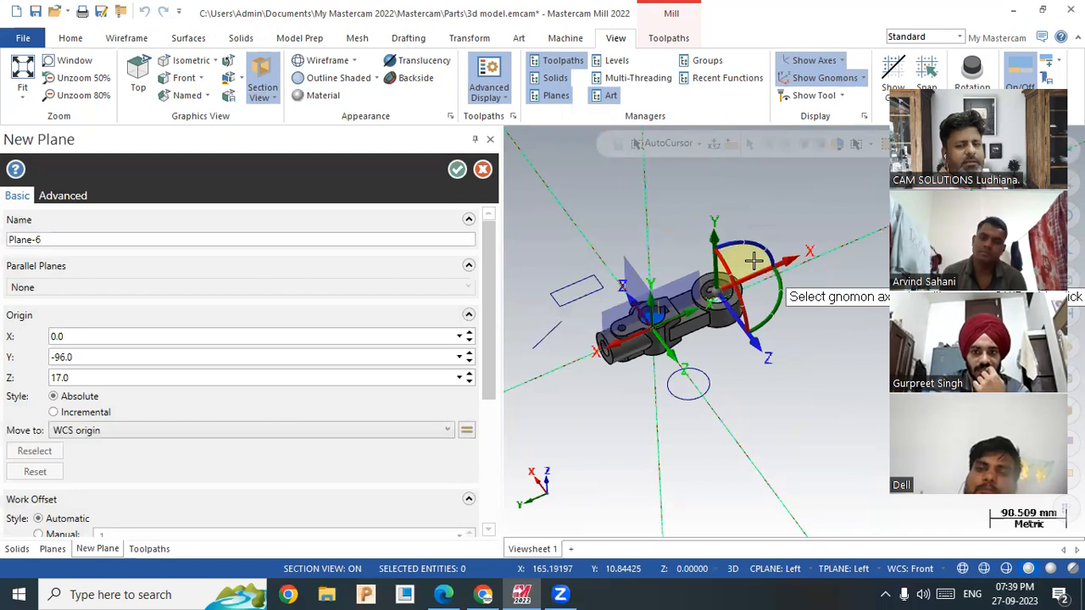
click(727, 260)
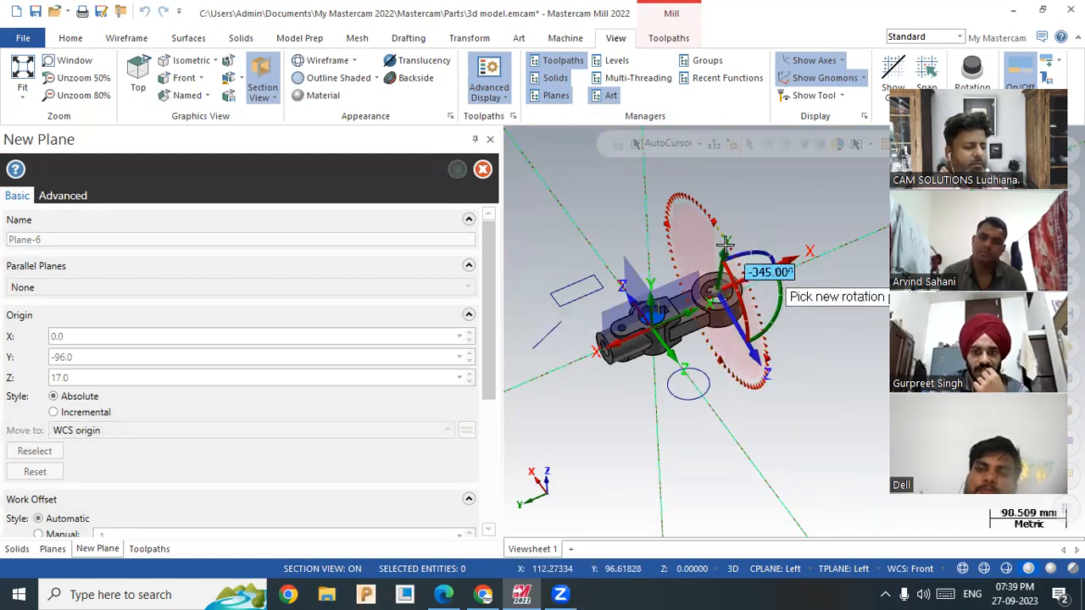
text(40)
key(Return)
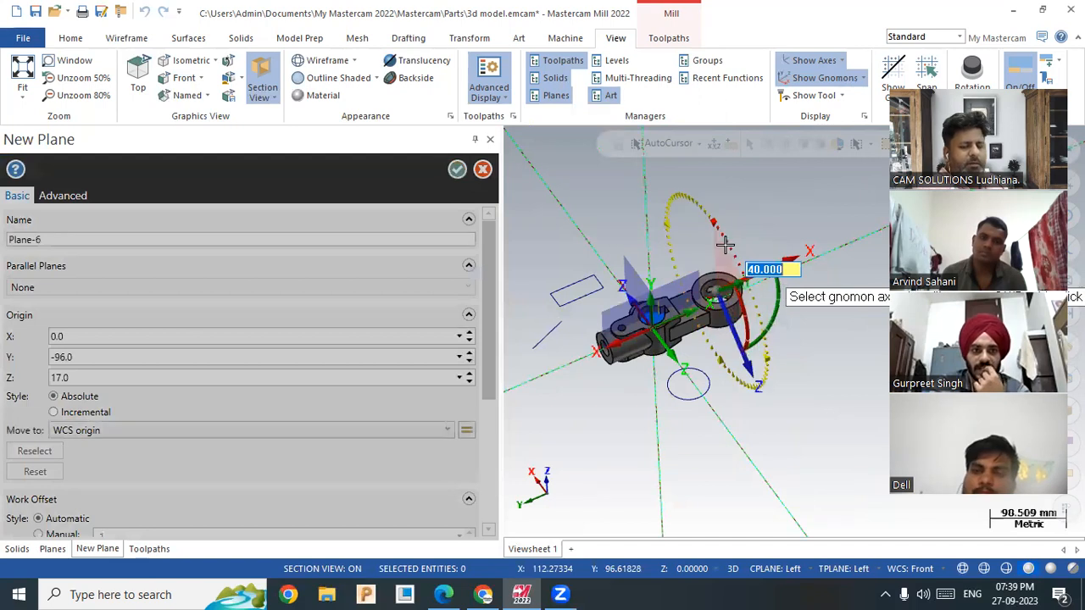
key(Return)
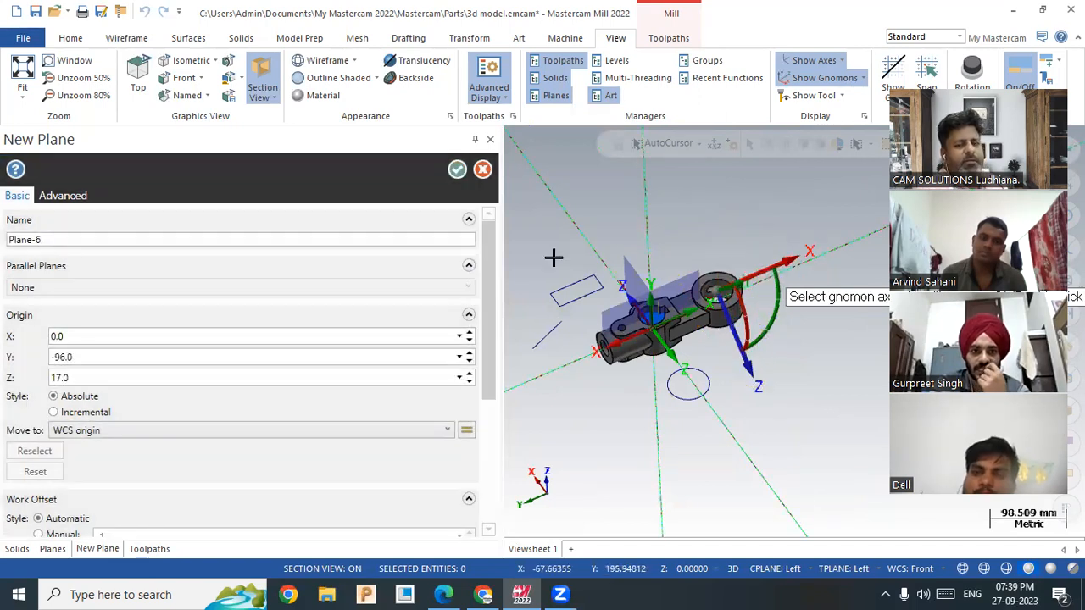
Step: Set Plane-6 as the construction plane and tool plane
middle_drag(712, 392, 684, 373)
scroll(669, 366, up, 2)
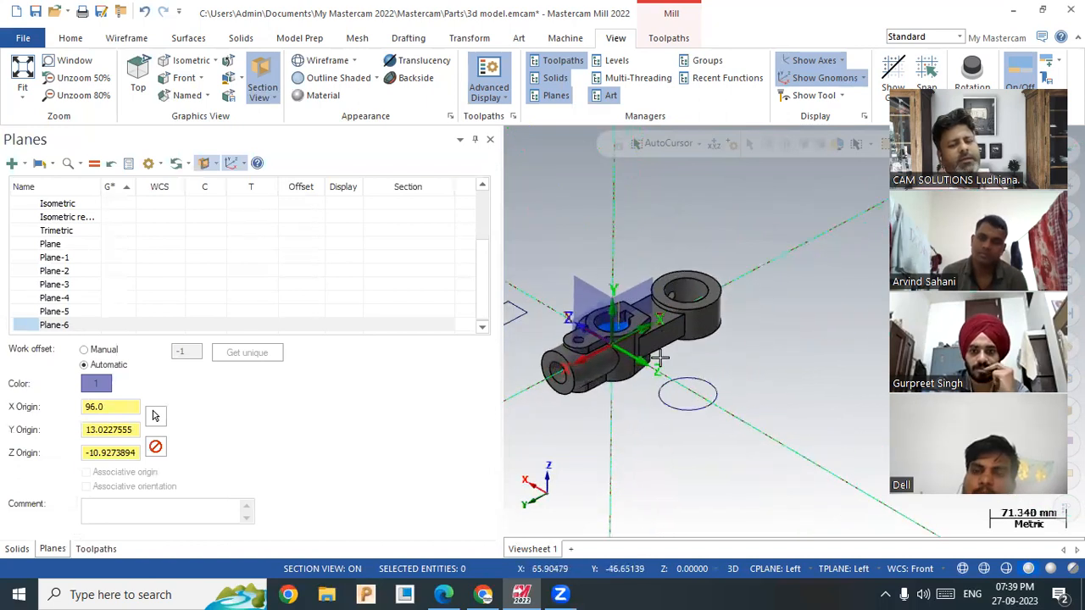
click(772, 571)
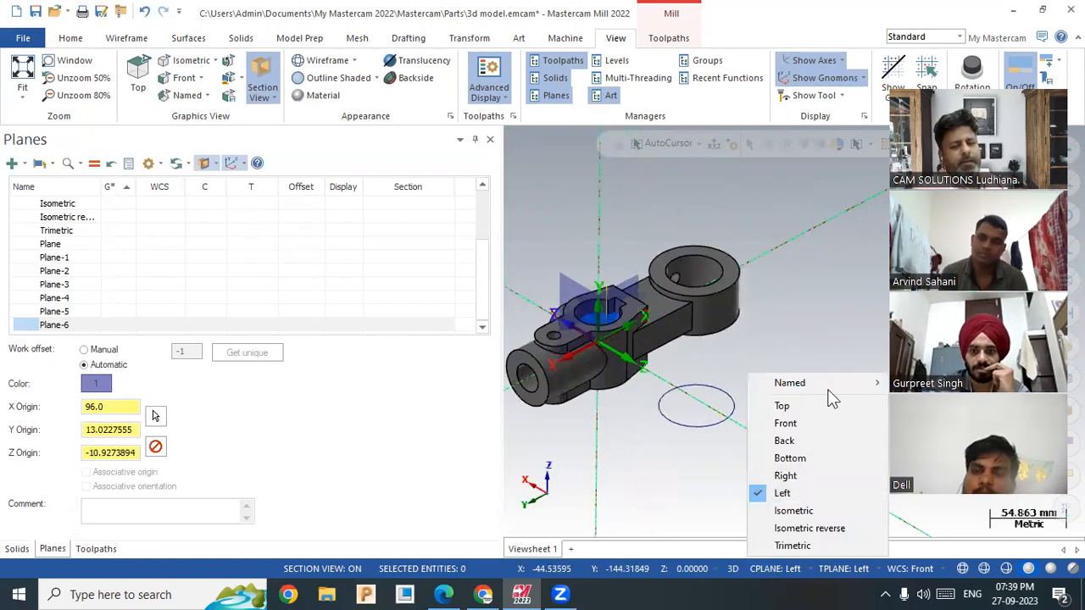
click(936, 500)
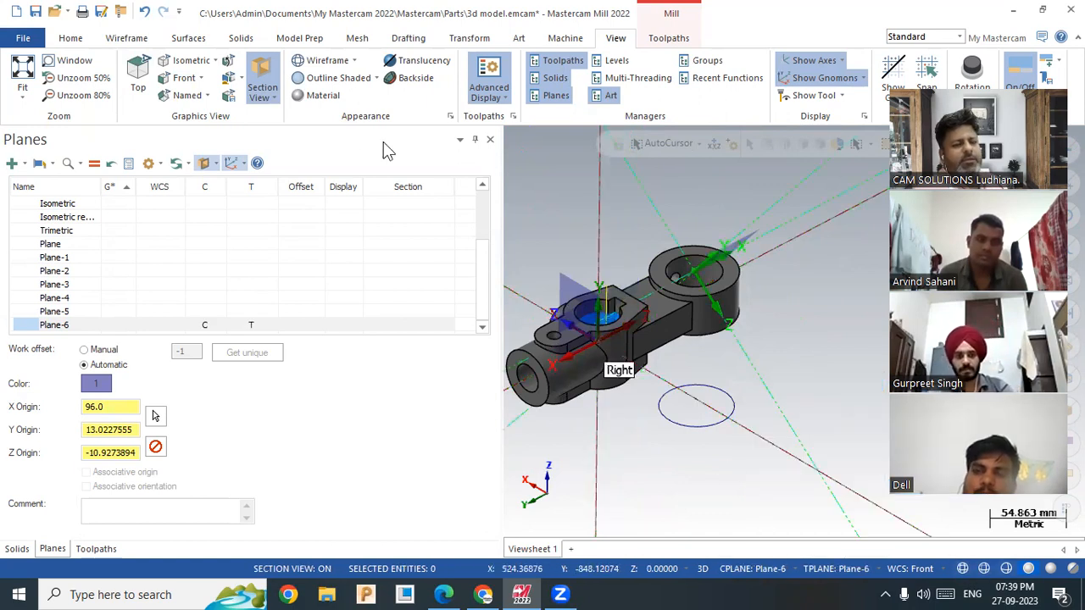
Step: Draw a circle of about 13.5 mm radius and a freeform line on Plane-6, beside the large ring
click(132, 38)
click(277, 69)
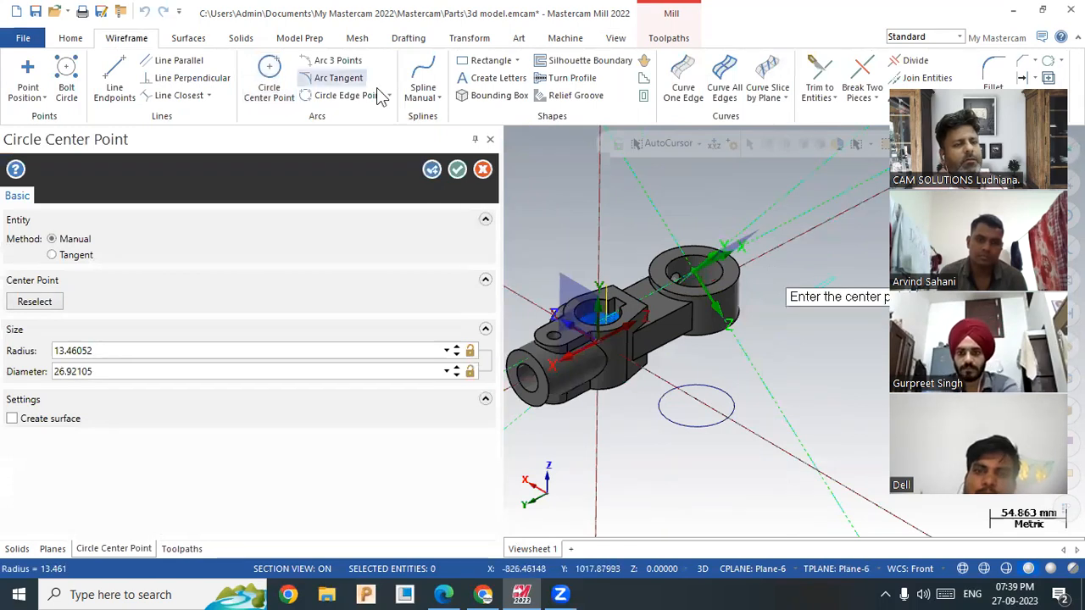
click(115, 80)
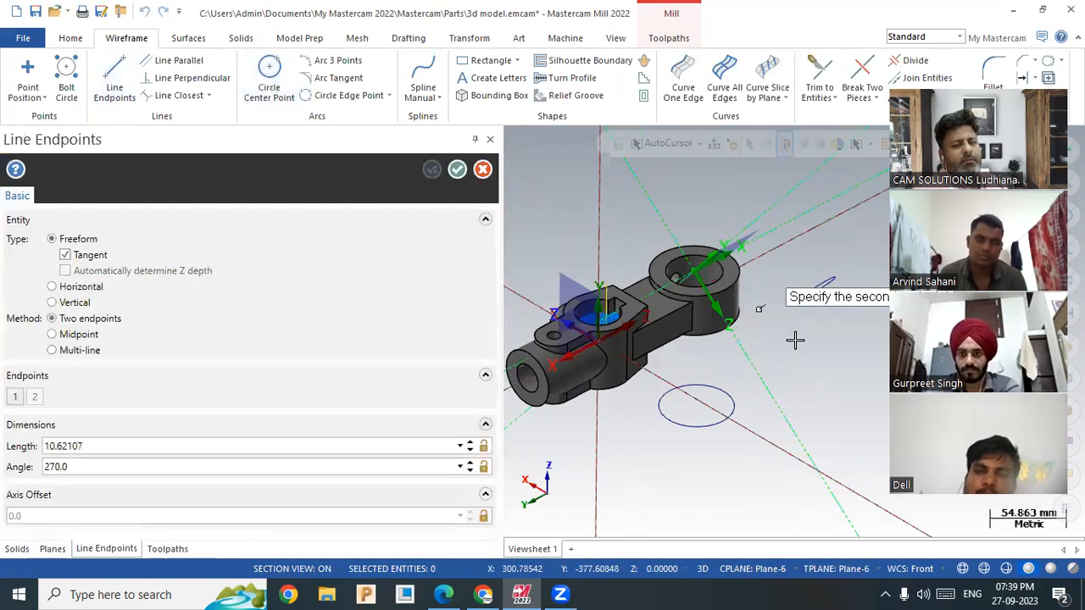
scroll(759, 372, down, 5)
scroll(694, 346, up, 3)
Step: Draw a rectangle about 155 mm by 147 mm on Plane-6, beyond the large ring near the new line
click(485, 61)
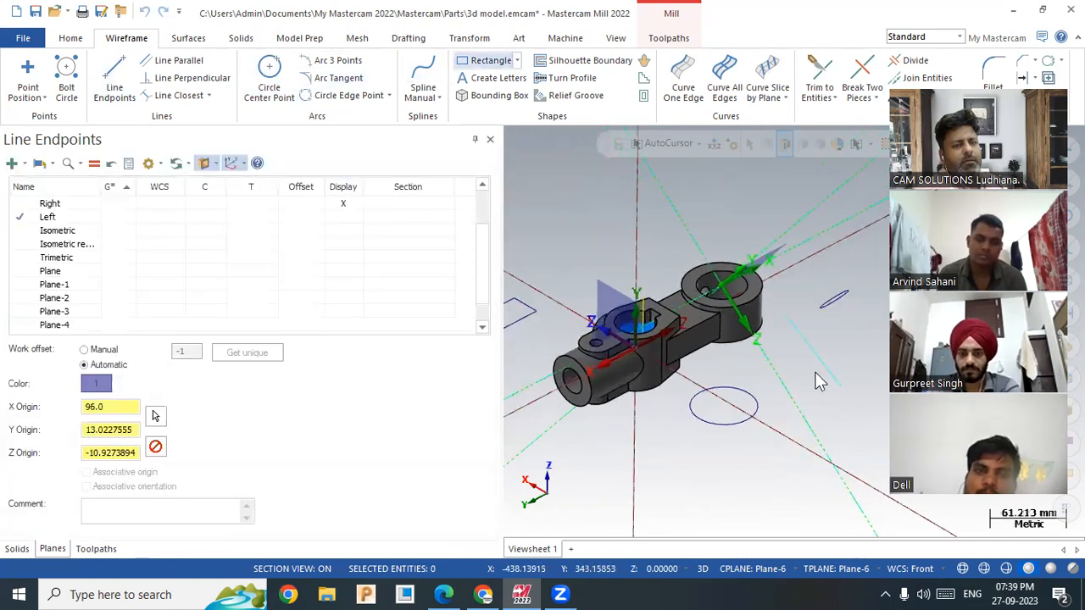
scroll(763, 367, up, 2)
click(835, 359)
scroll(644, 391, down, 2)
middle_drag(642, 382, 681, 364)
scroll(652, 378, down, 2)
scroll(670, 377, down, 1)
scroll(737, 438, down, 3)
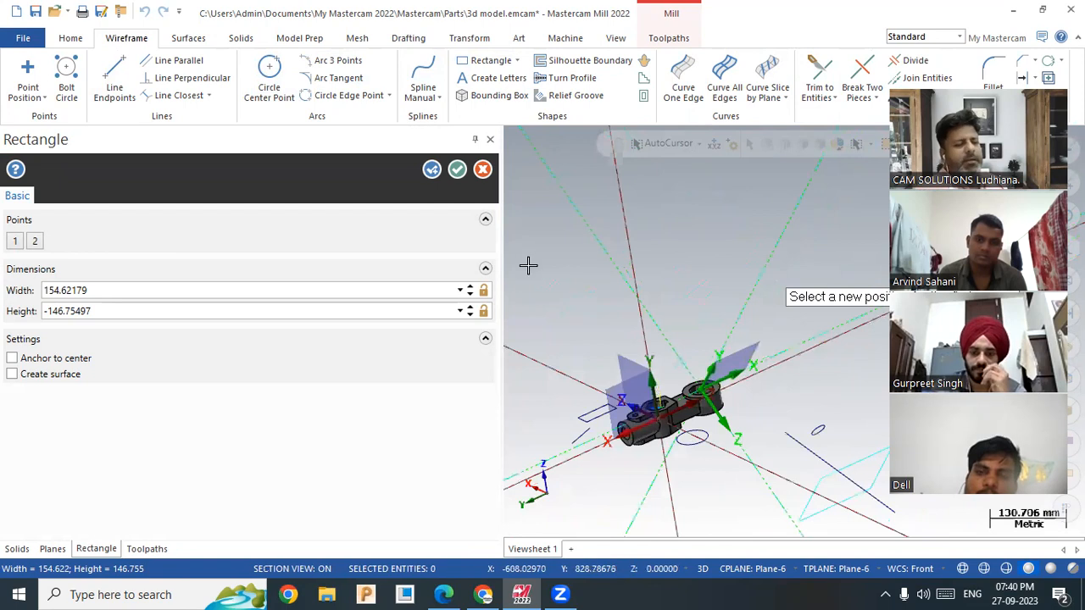
Step: Start a new file, discarding the changes to 3d model.emcam
click(15, 12)
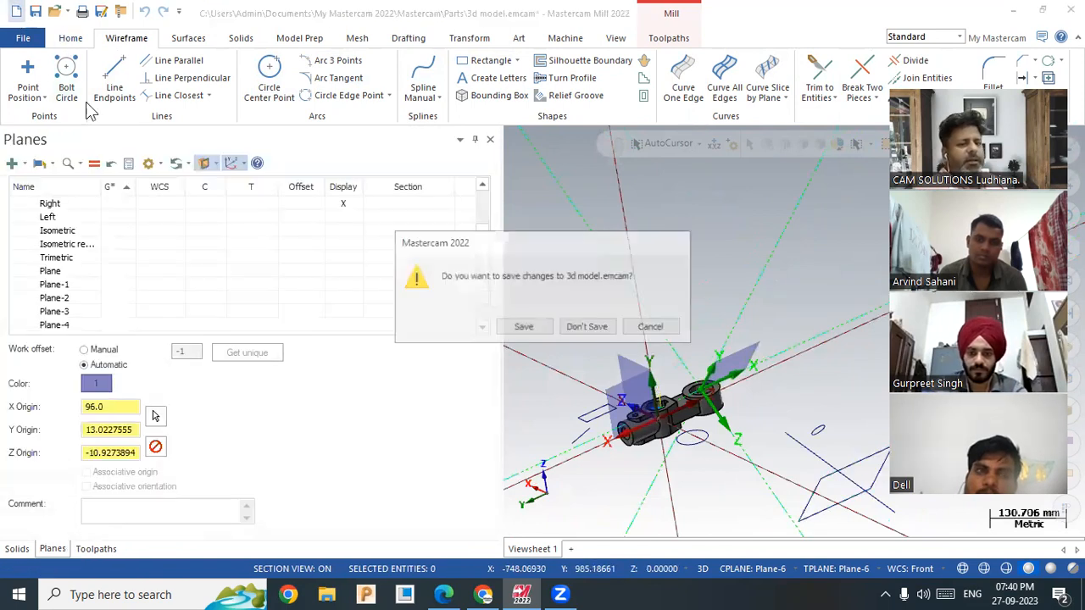
click(581, 327)
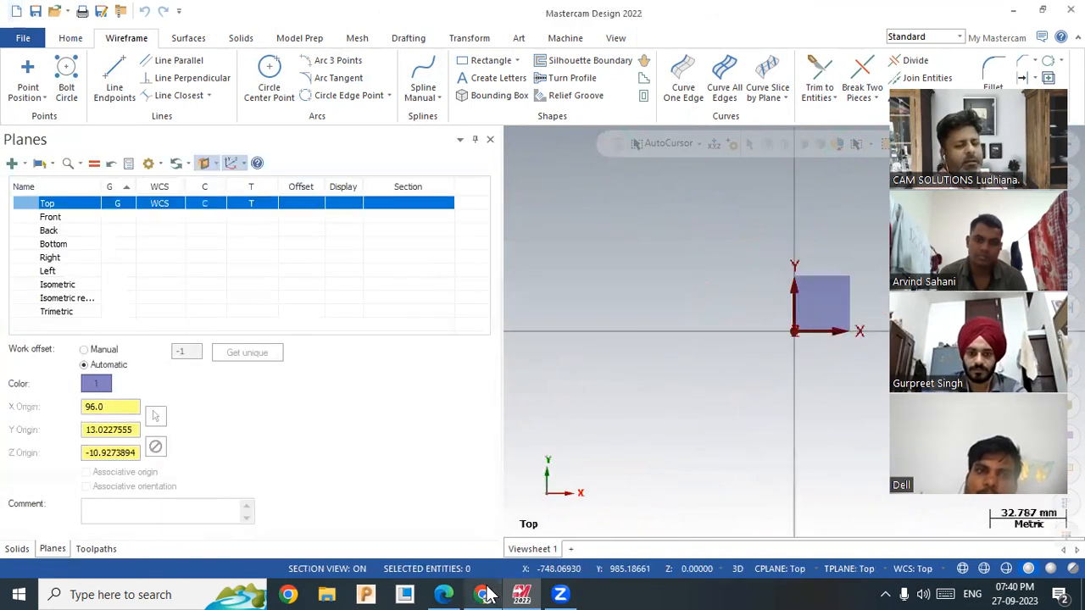
Step: Open 2d (1).pdf in Acrobat Reader, hide the tools pane and widen the window to show the drawing
click(110, 594)
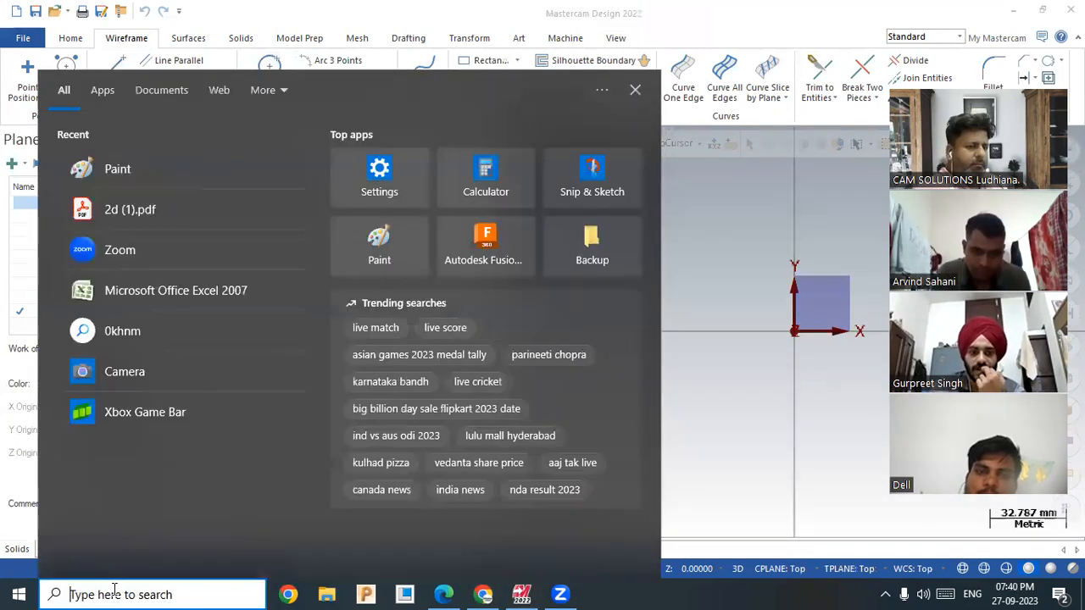
click(136, 221)
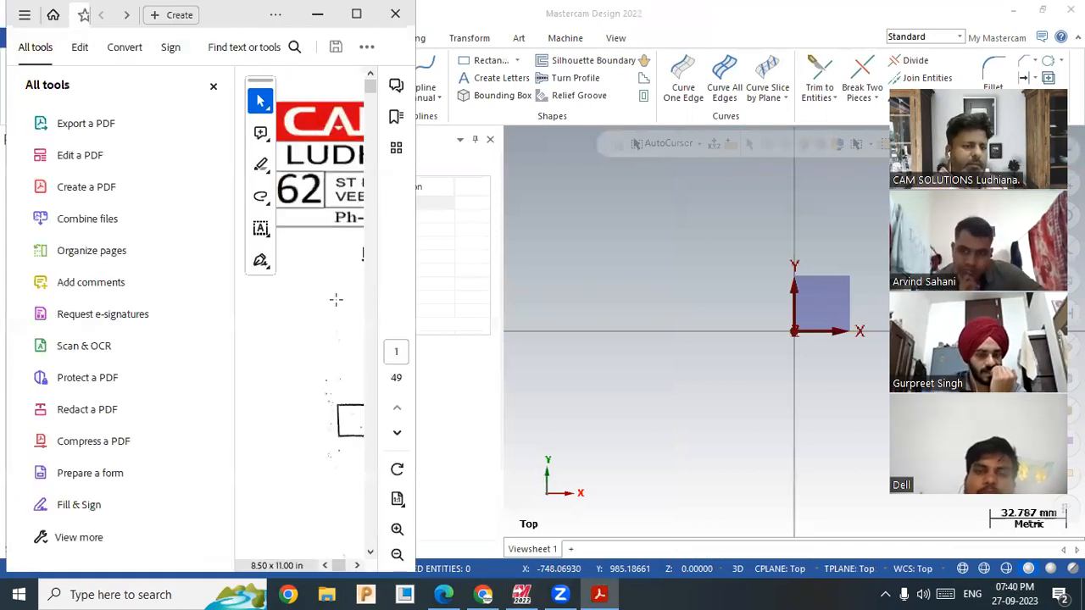
click(213, 87)
scroll(329, 275, down, 3)
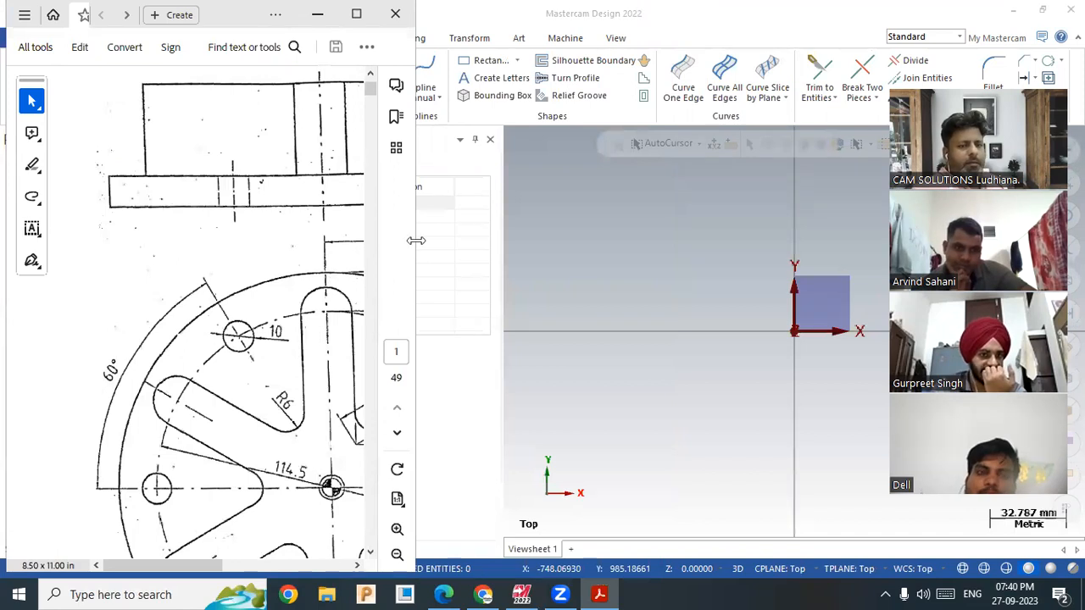
drag(417, 241, 701, 240)
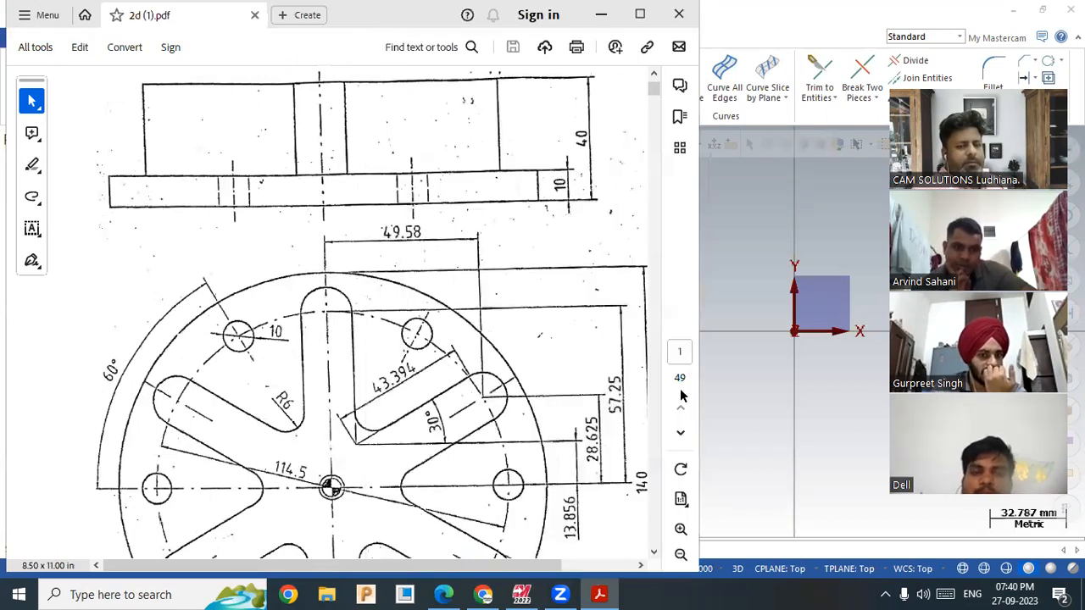
Step: Look through the exercise drawings on pages 1 to 6, examining page 6's section A-A and the plan view of its four pockets
scroll(646, 356, down, 3)
scroll(331, 258, down, 15)
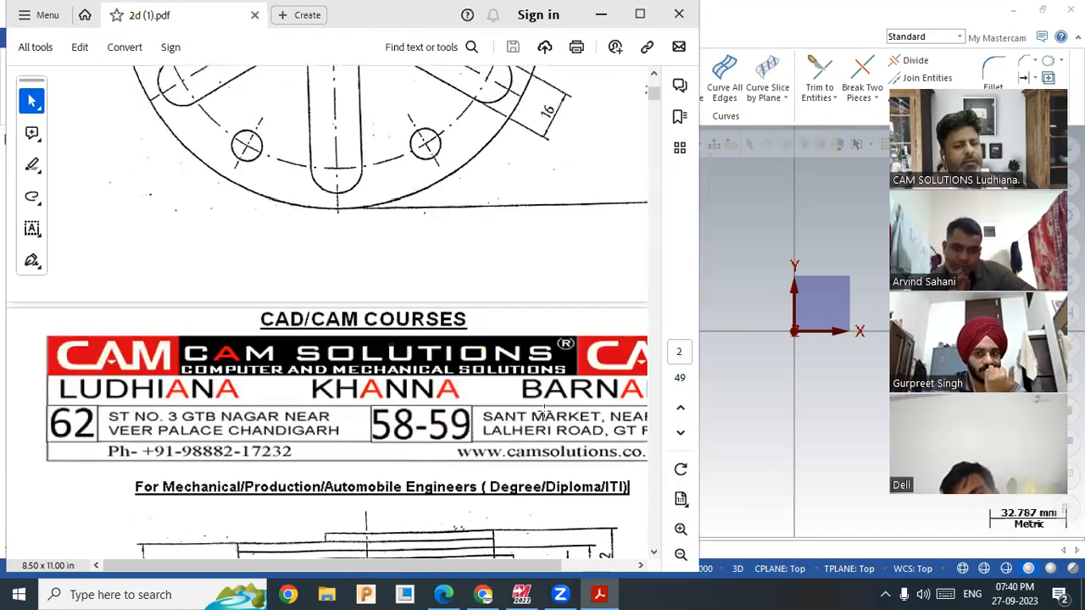
scroll(531, 416, down, 10)
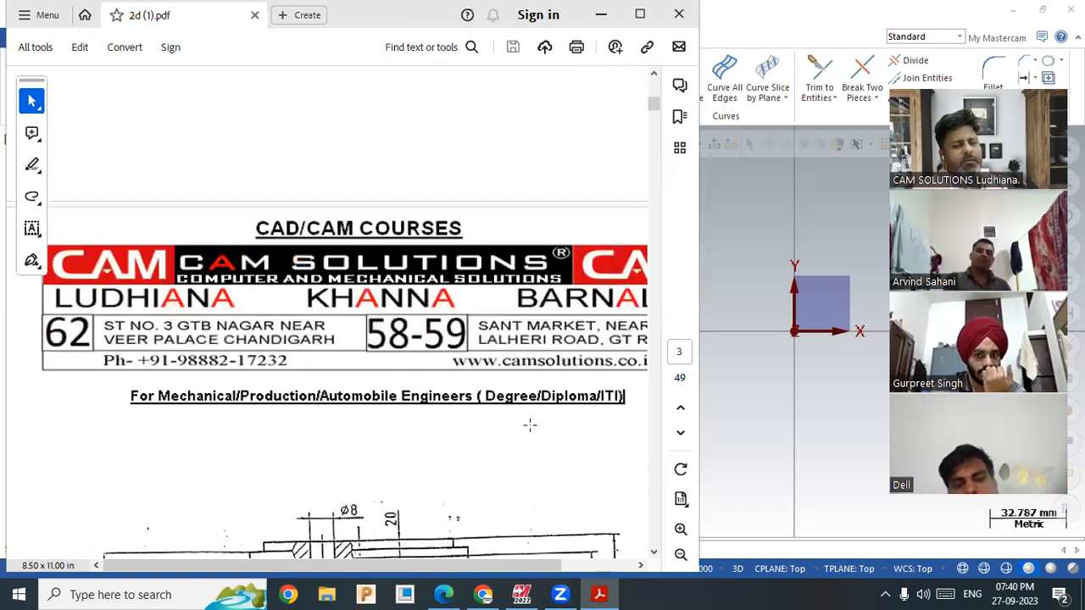
scroll(481, 428, down, 10)
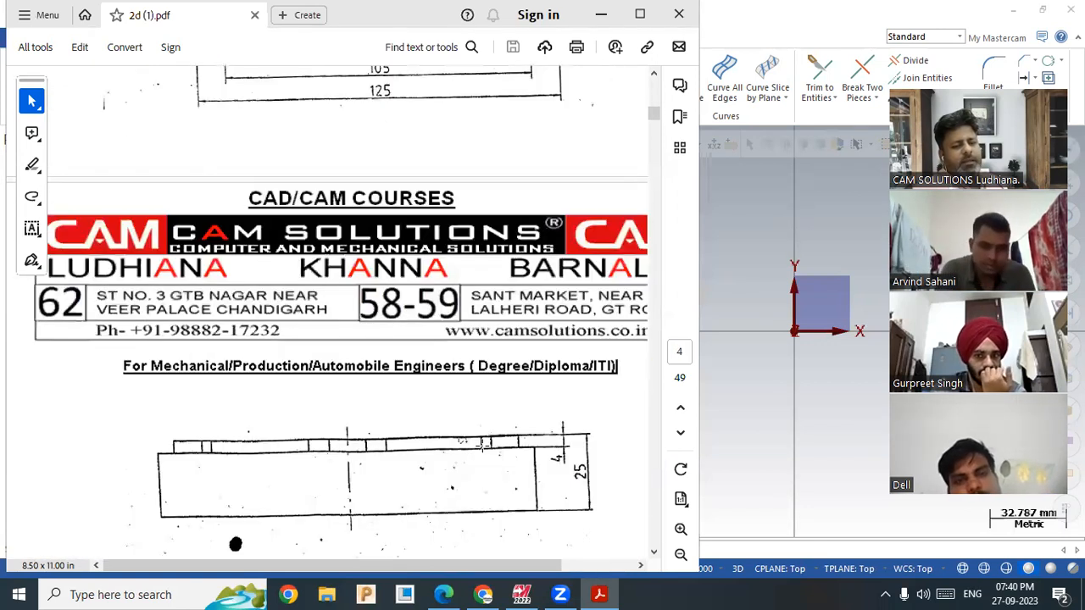
scroll(477, 464, down, 8)
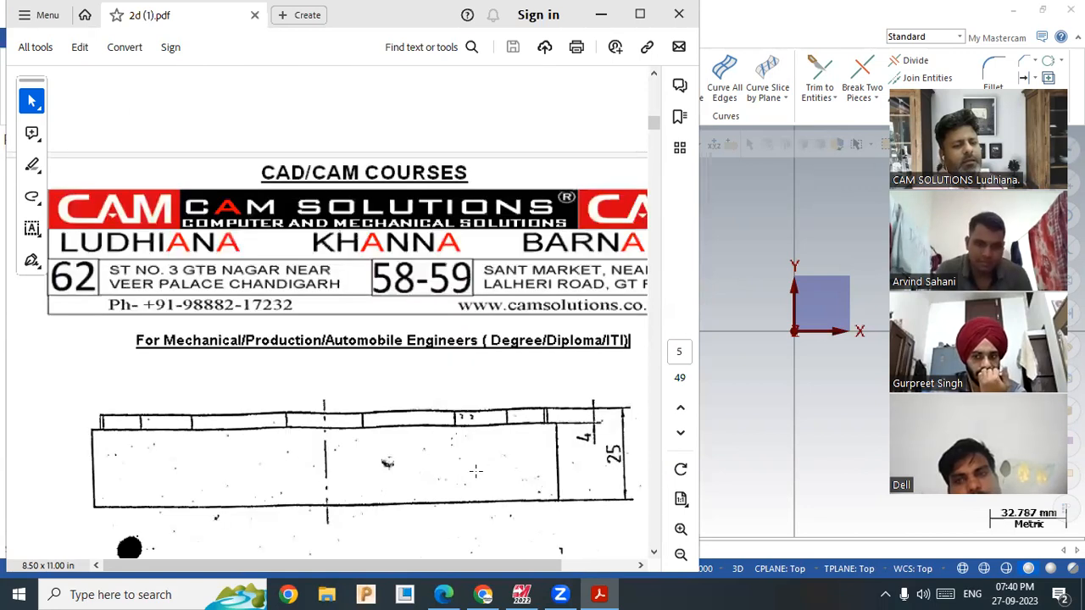
scroll(467, 462, up, 4)
scroll(440, 465, down, 10)
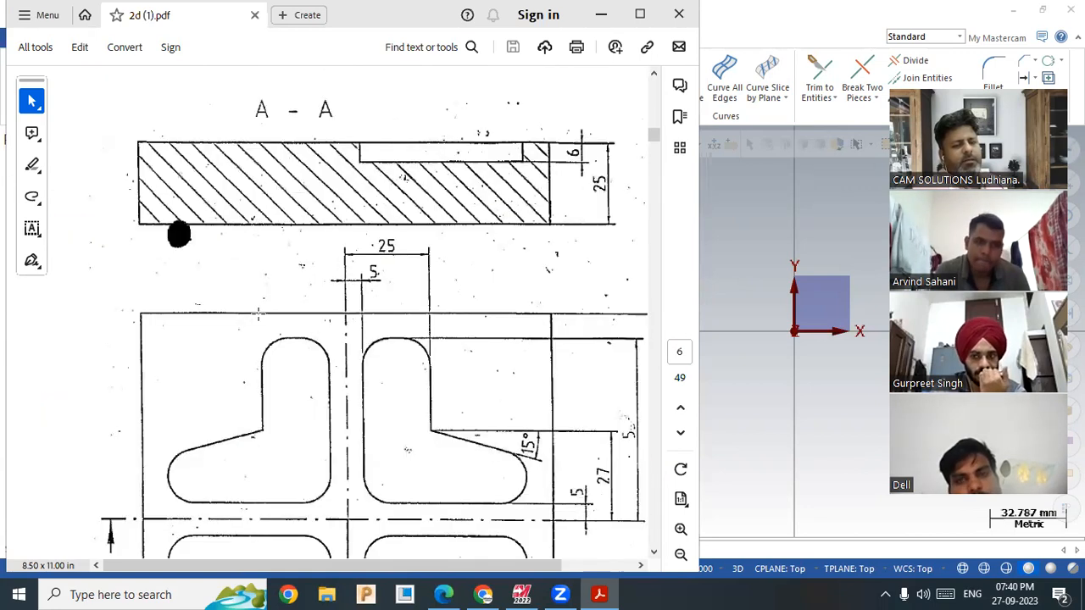
scroll(260, 297, up, 2)
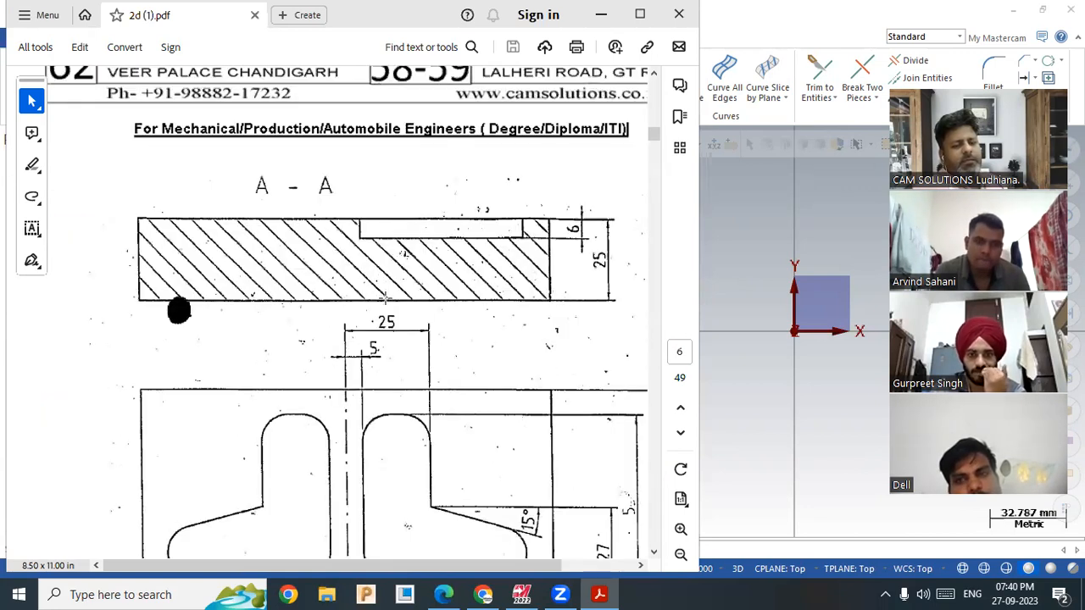
scroll(250, 426, down, 4)
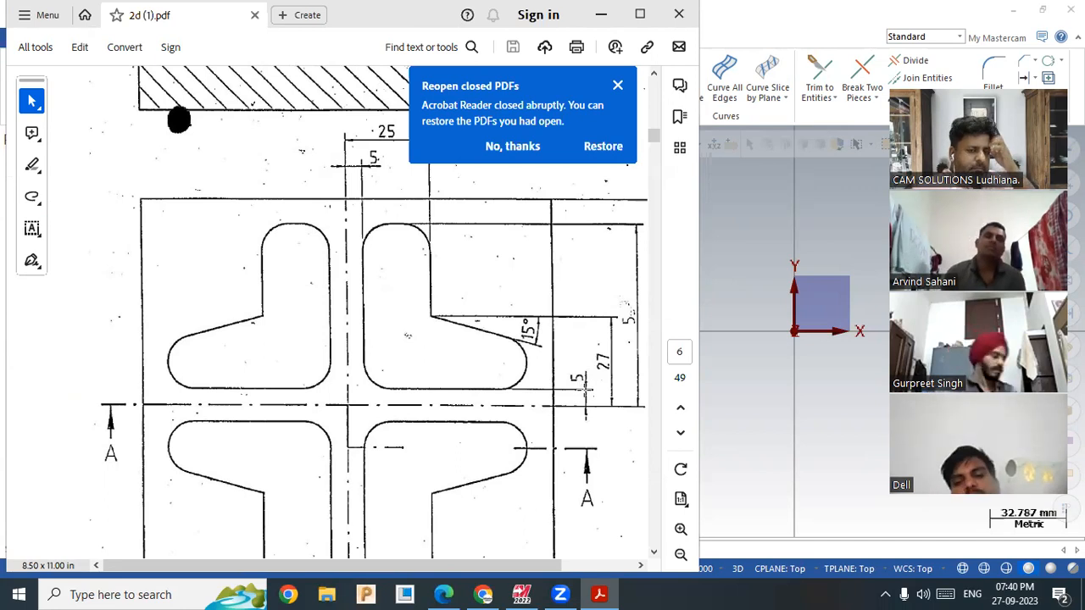
scroll(554, 497, down, 3)
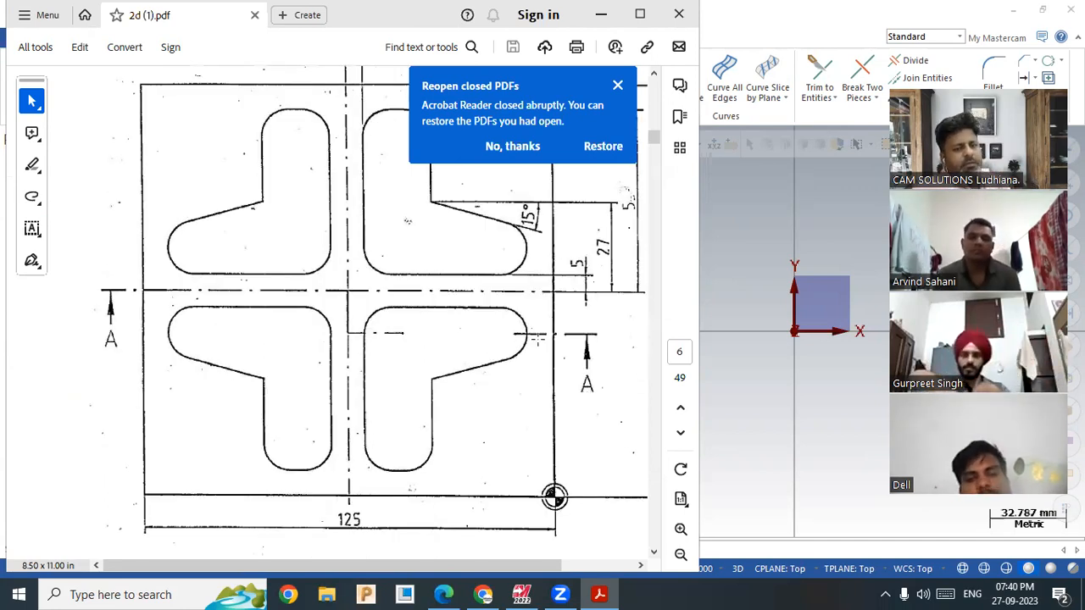
Step: Go on to the page 8 and 9 drawings and compare page 9's section A-A with its dimensioned plan view
scroll(375, 373, down, 3)
scroll(377, 380, down, 20)
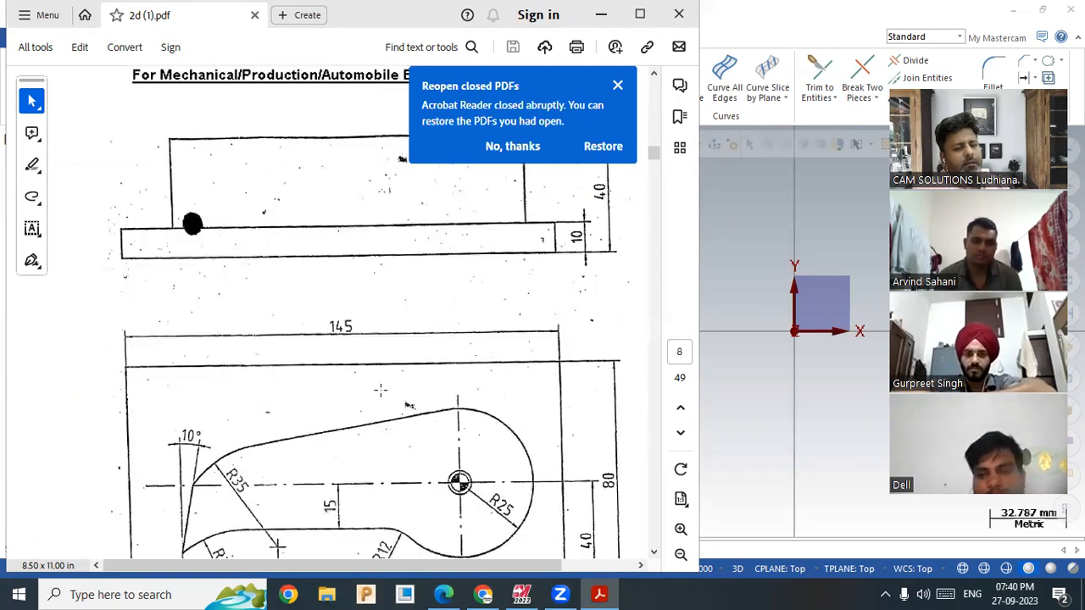
scroll(381, 389, down, 10)
scroll(383, 405, down, 5)
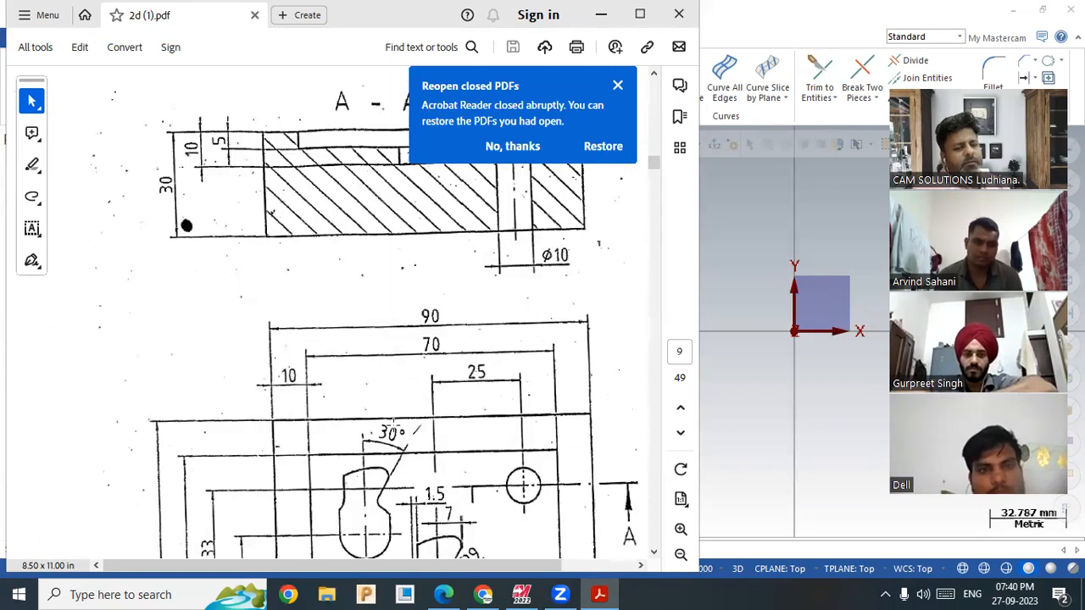
scroll(395, 425, down, 5)
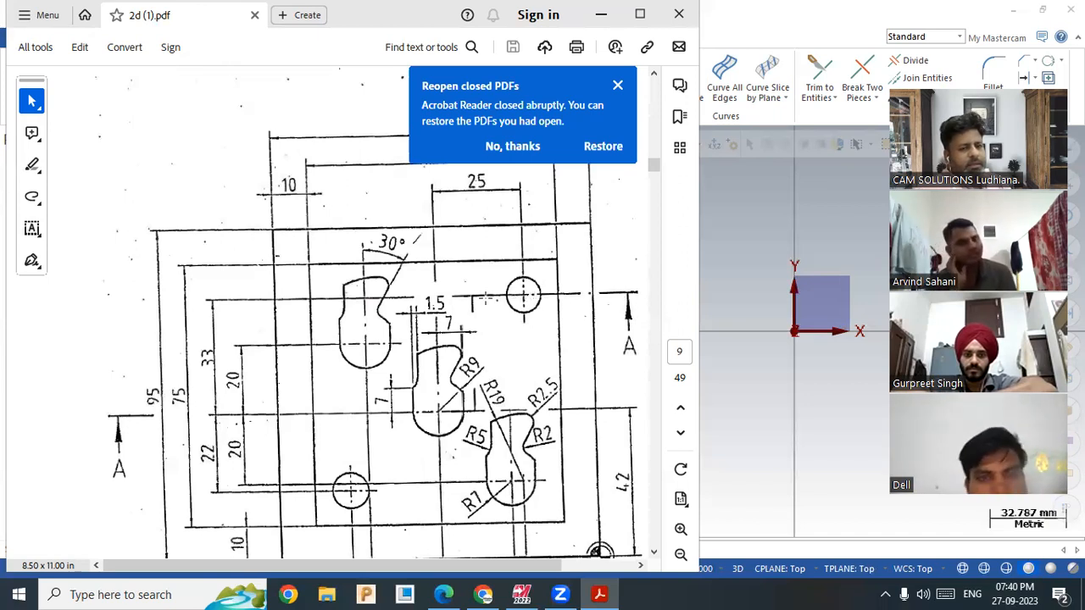
scroll(480, 411, down, 2)
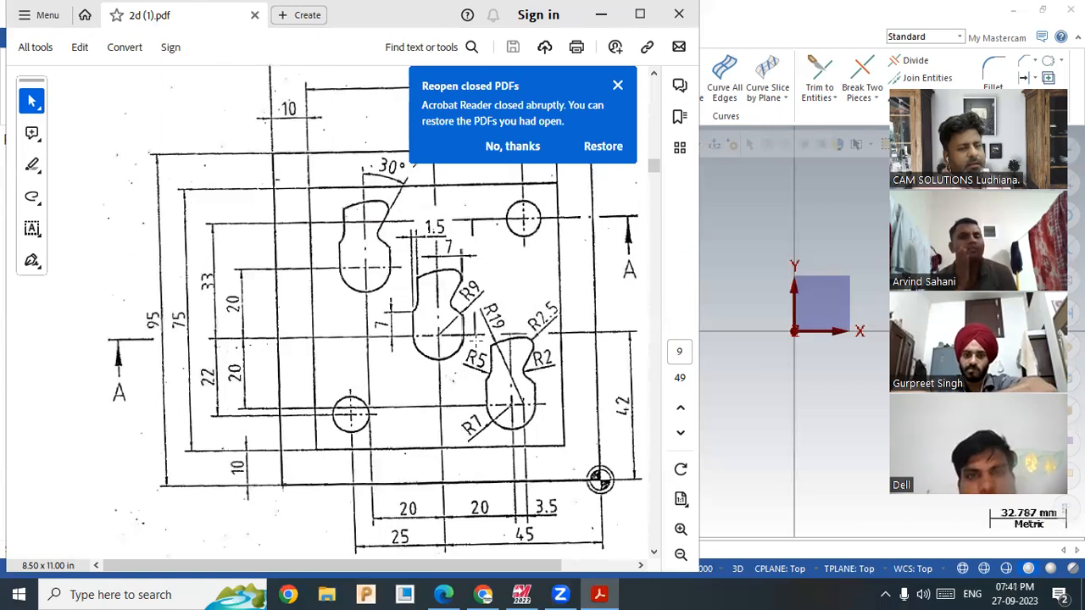
scroll(148, 339, up, 10)
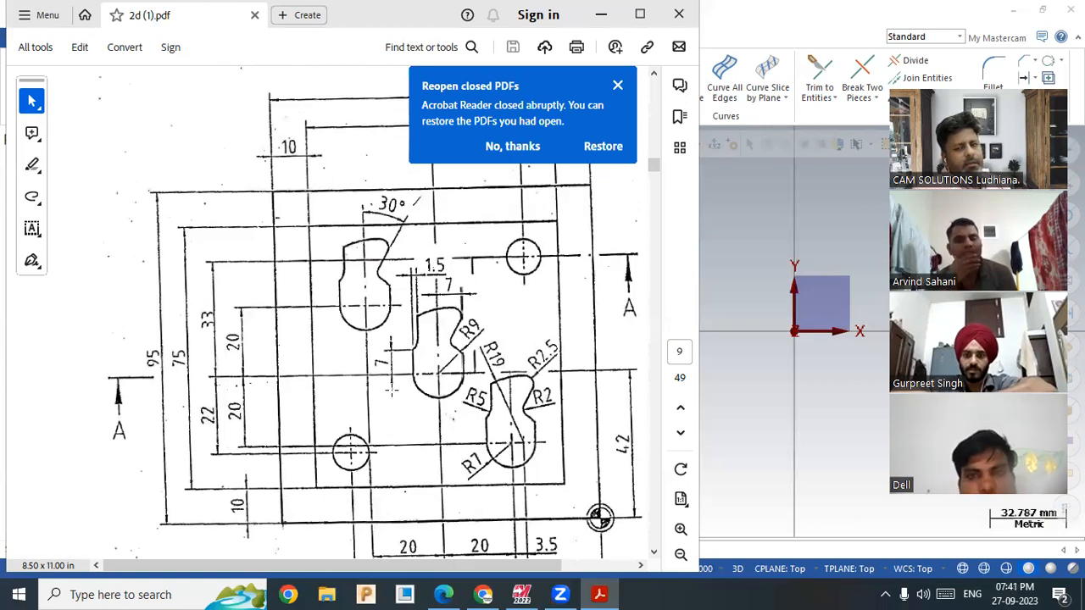
scroll(394, 375, down, 3)
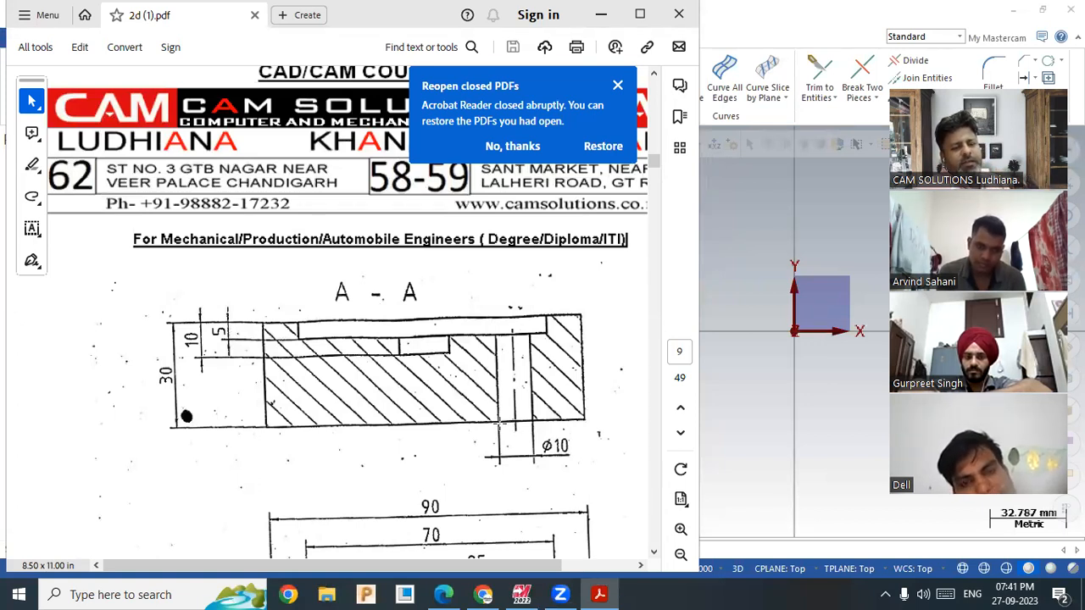
scroll(492, 414, down, 20)
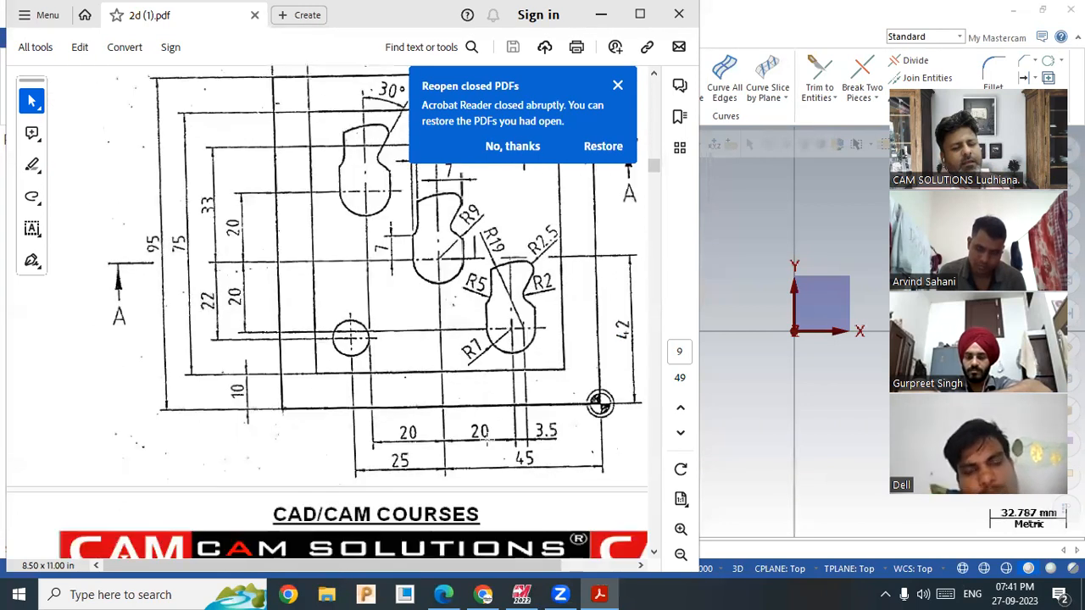
Step: Examine the page 10 drawing, covering the side view with the M8 tapped holes and the round plan view below it
scroll(485, 445, down, 5)
scroll(482, 450, up, 5)
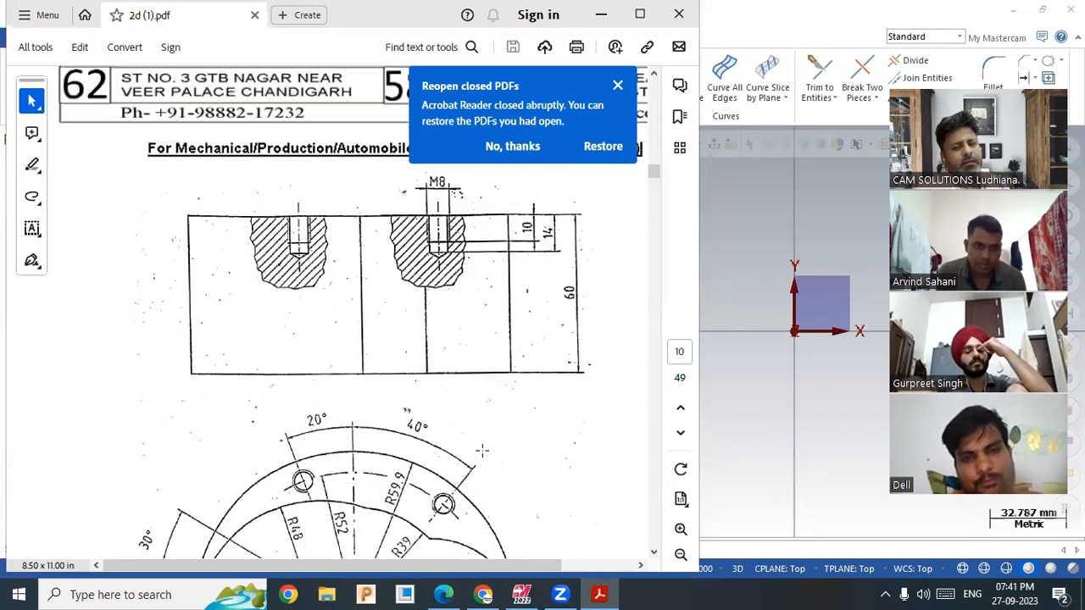
scroll(474, 450, up, 3)
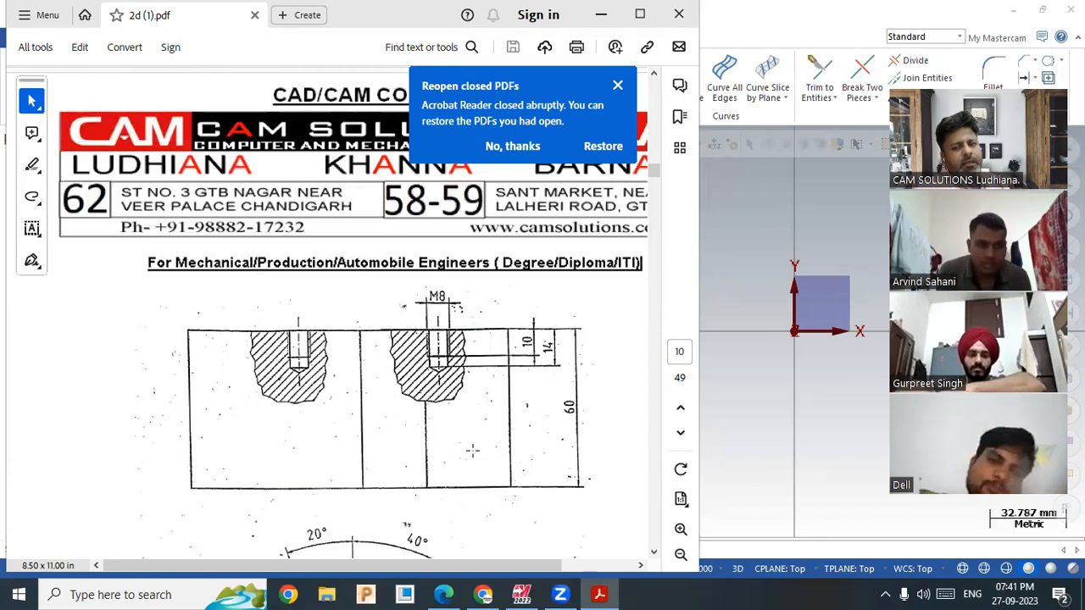
scroll(456, 432, up, 1)
scroll(455, 432, down, 3)
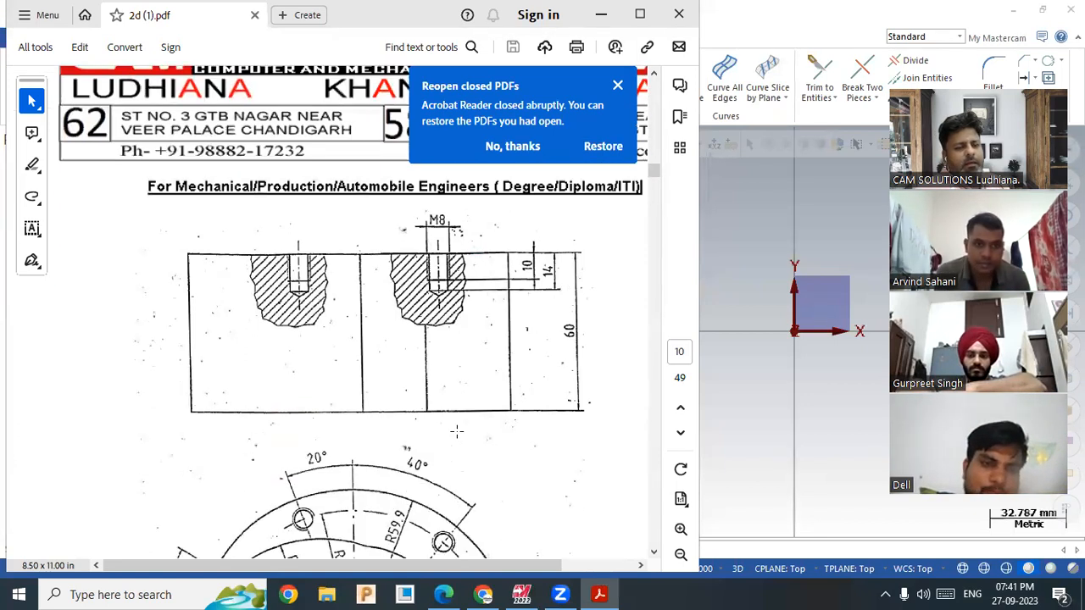
scroll(443, 436, down, 2)
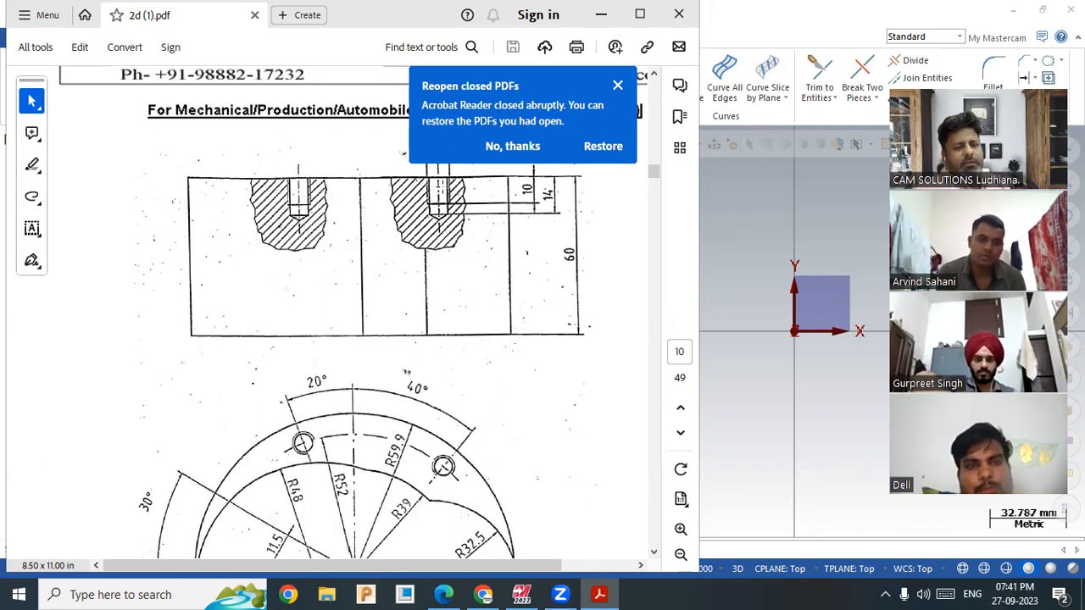
Step: Browse pages 11 to 13 and examine page 13's hatched section and its plan view of tapered rounded shapes arranged around the centre
scroll(437, 227, down, 10)
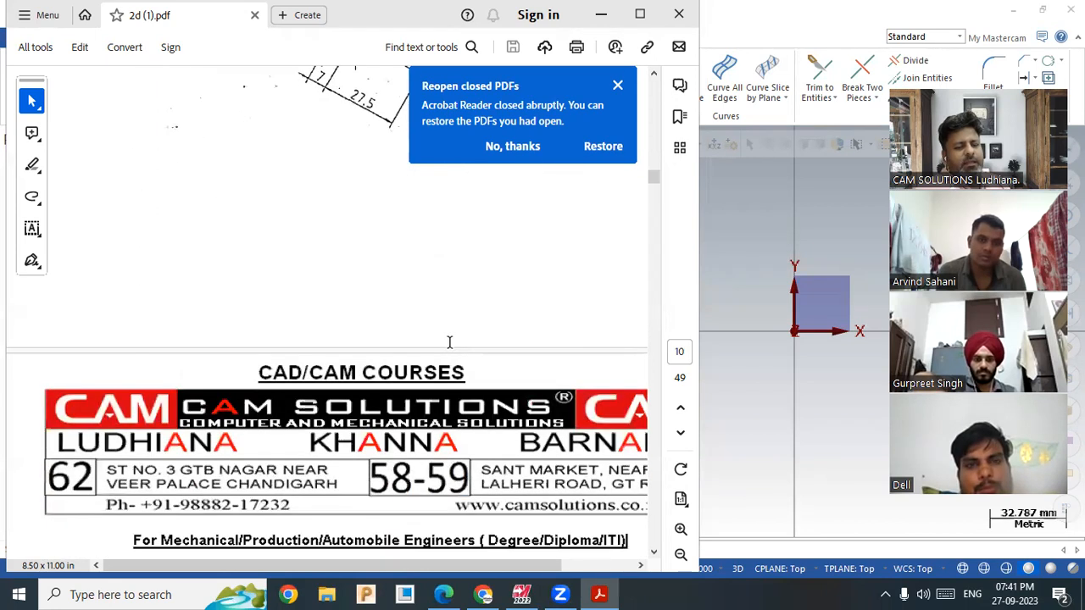
scroll(440, 359, down, 15)
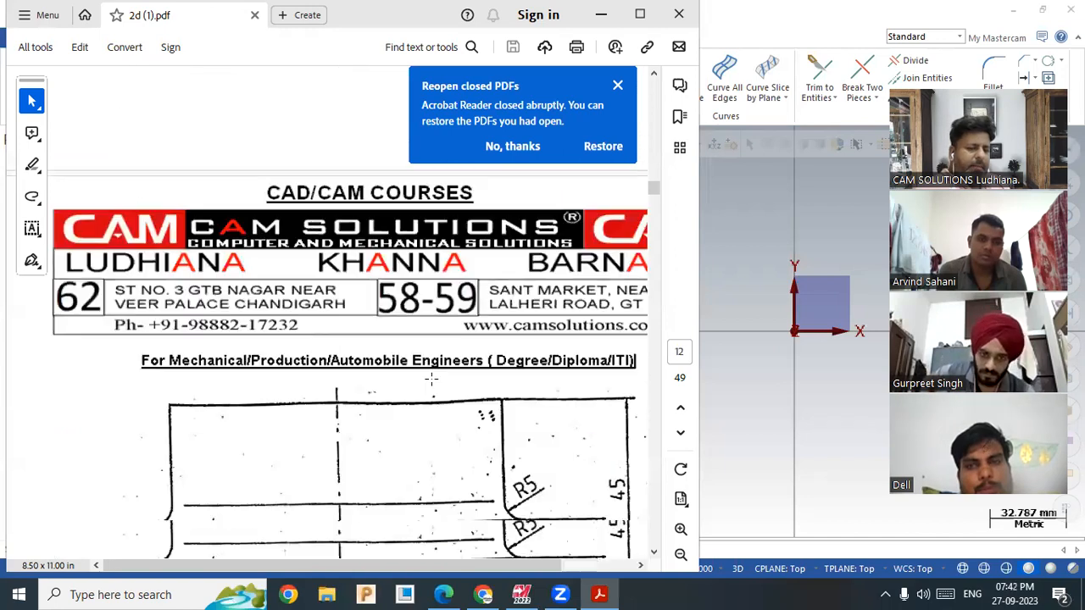
scroll(430, 381, down, 8)
scroll(431, 390, down, 12)
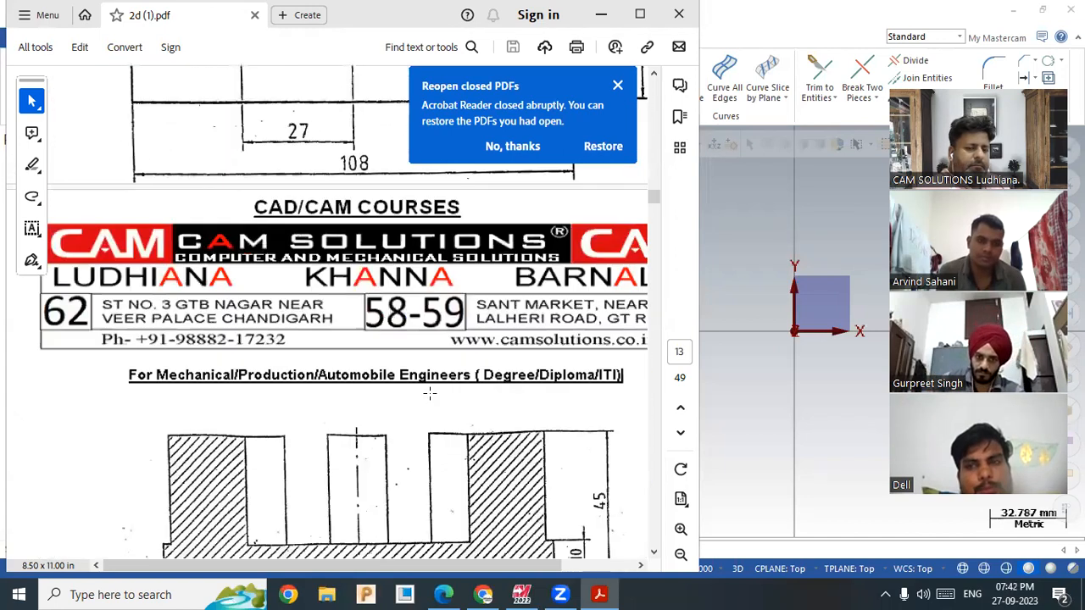
scroll(408, 396, down, 2)
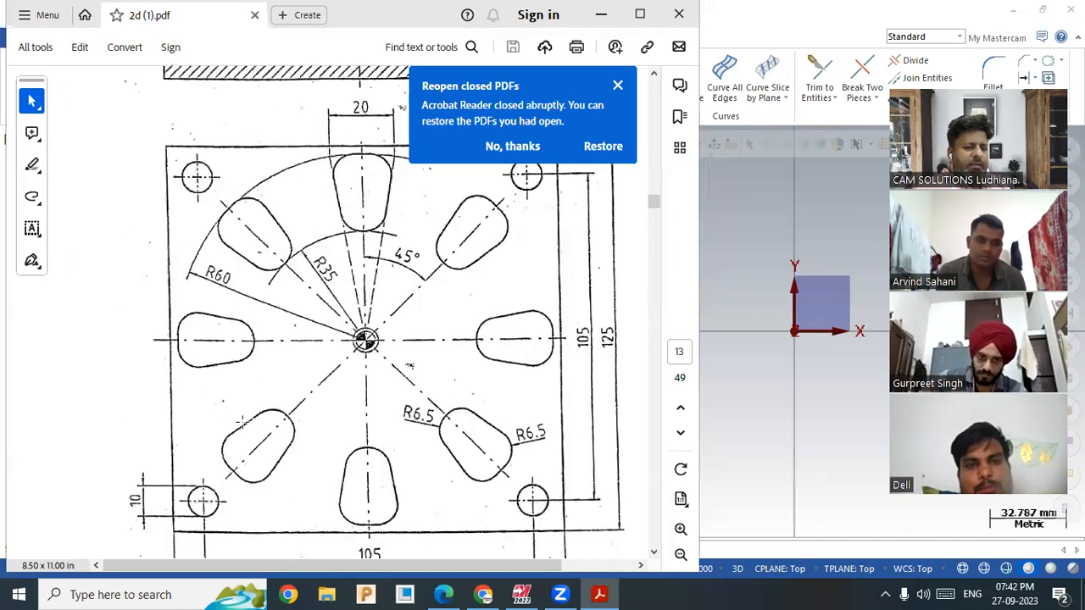
scroll(299, 372, down, 4)
scroll(427, 396, up, 15)
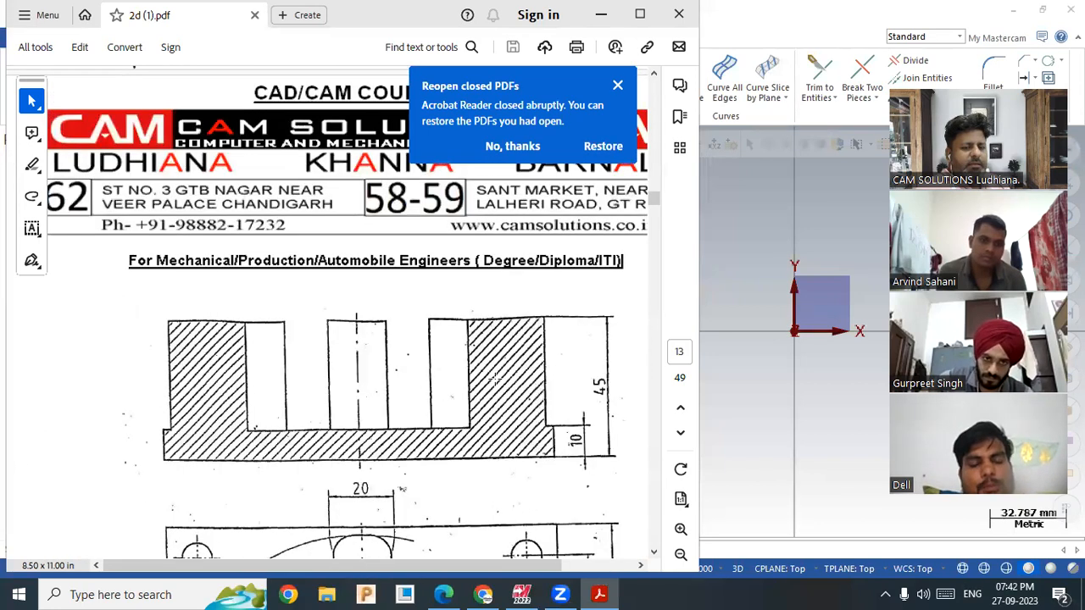
scroll(494, 379, down, 7)
Step: Examine the page 14 drawing, comparing the sectioned block with the dimensioned handle profile in the plan view
scroll(485, 391, down, 18)
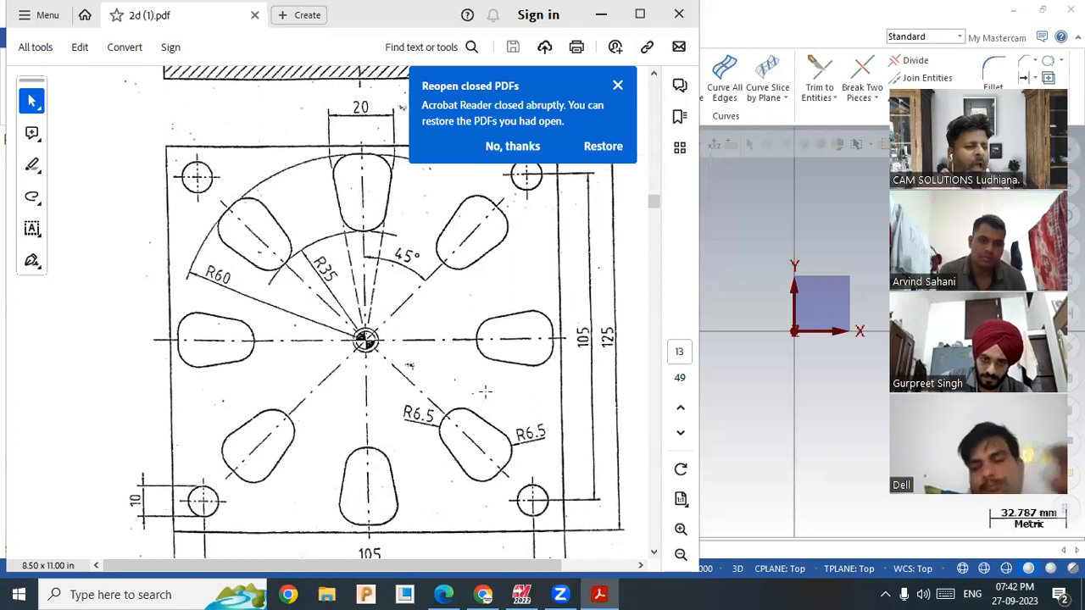
scroll(484, 384, down, 7)
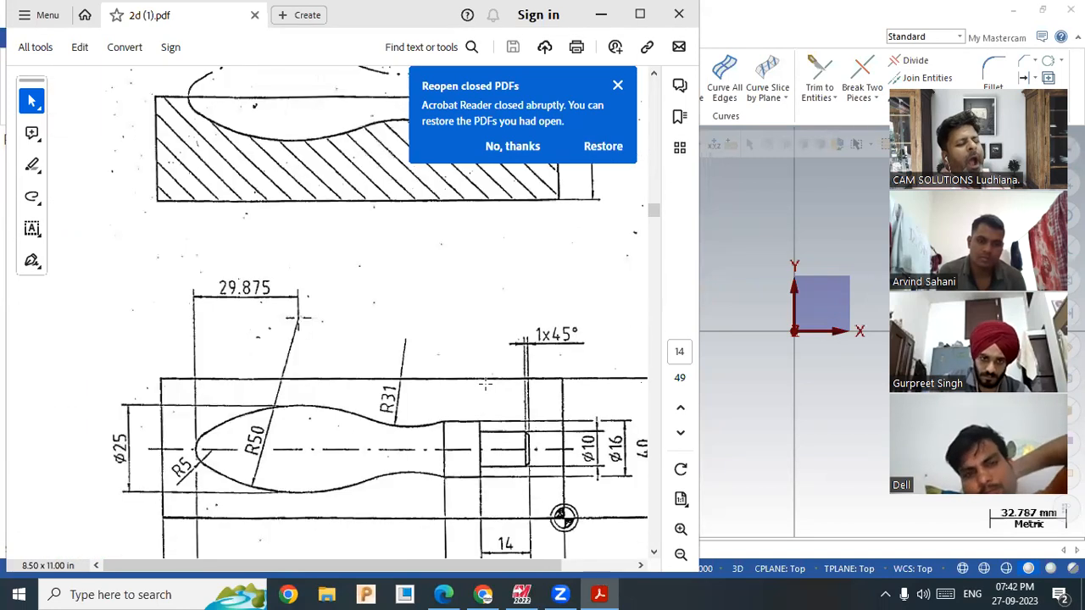
scroll(483, 388, down, 1)
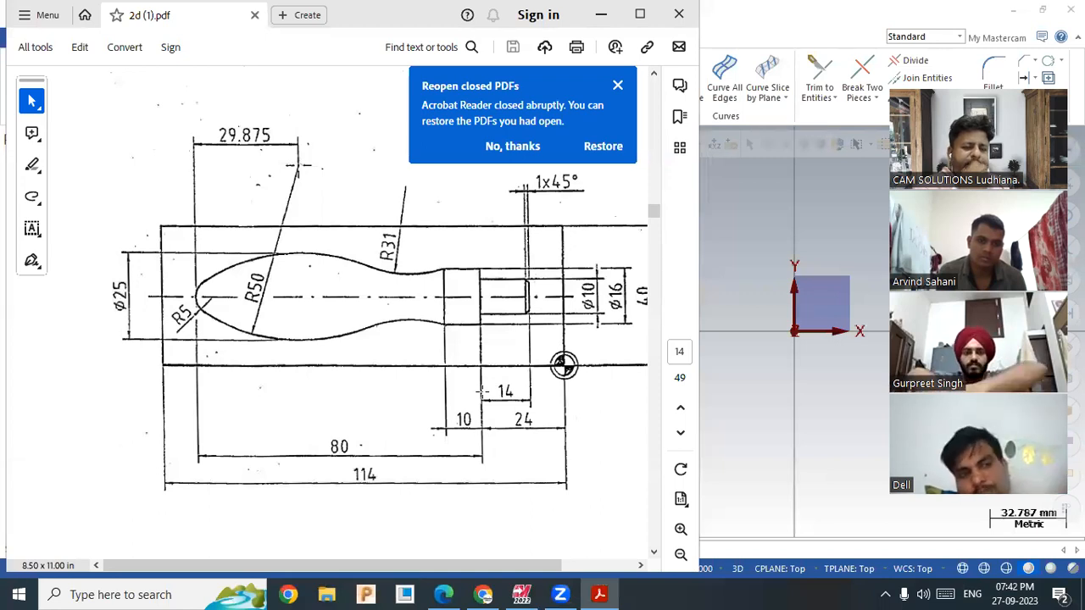
scroll(133, 350, up, 6)
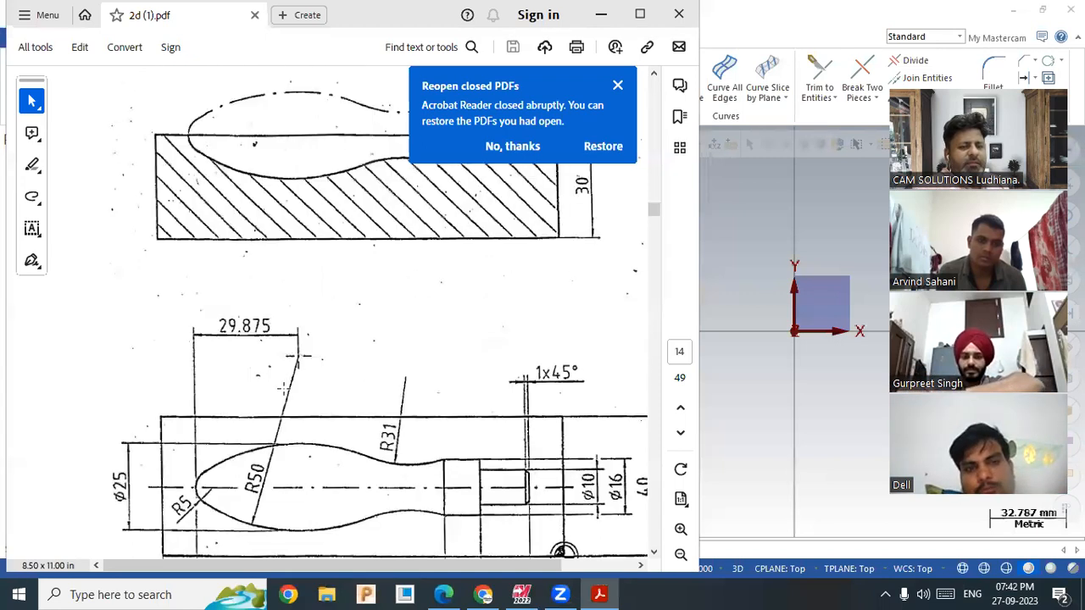
scroll(247, 365, down, 4)
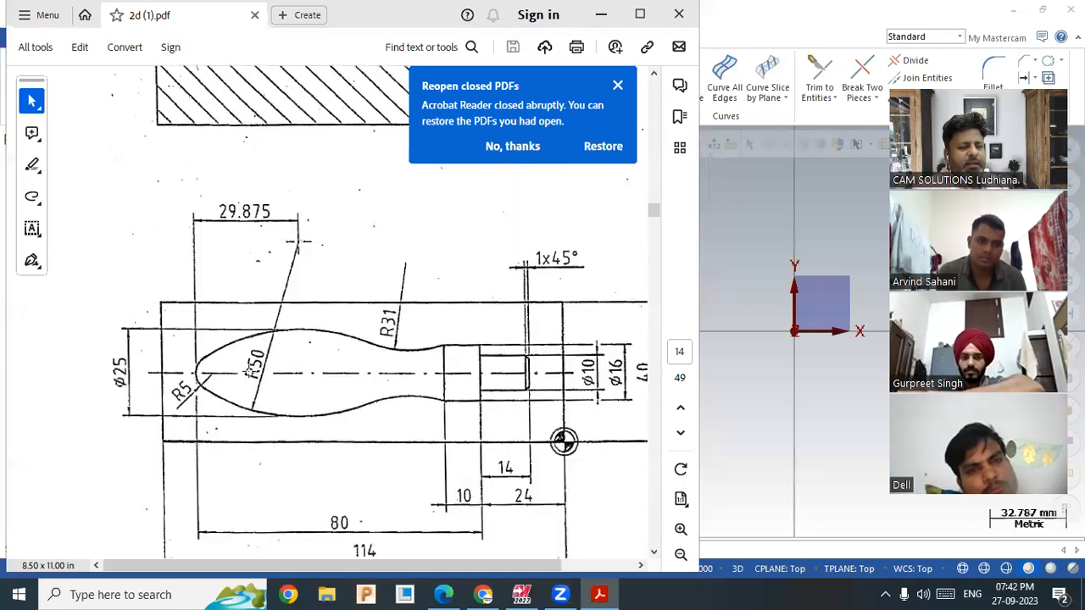
scroll(458, 372, up, 7)
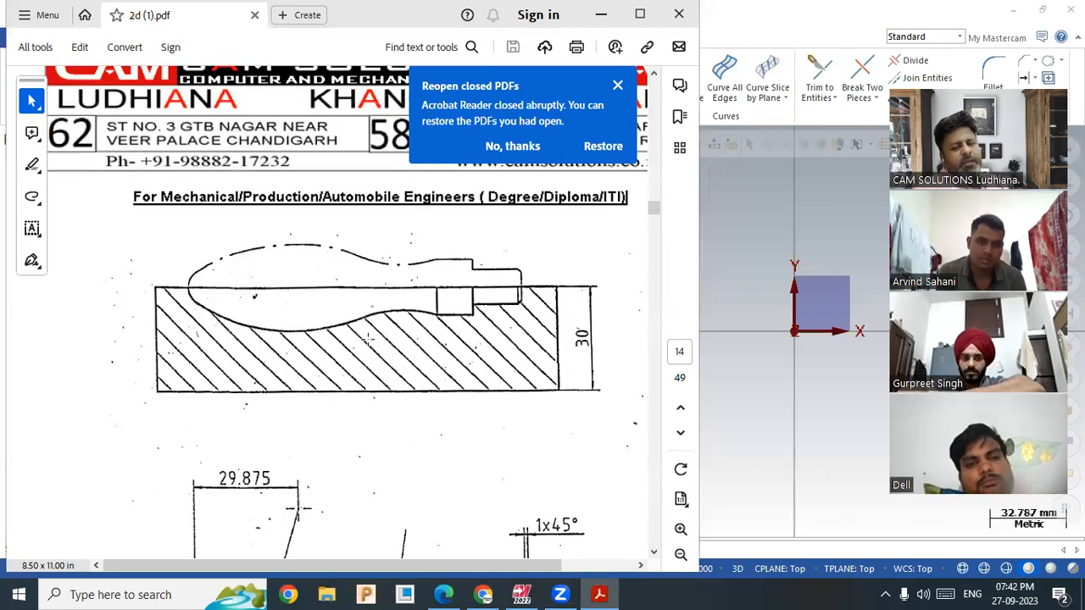
scroll(394, 394, down, 1)
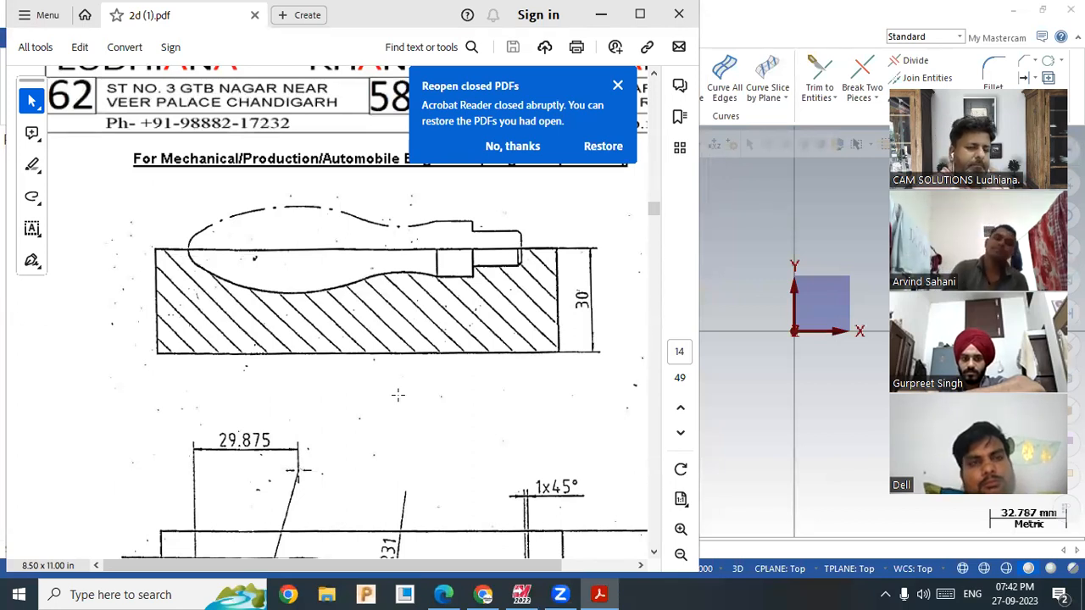
scroll(404, 425, down, 18)
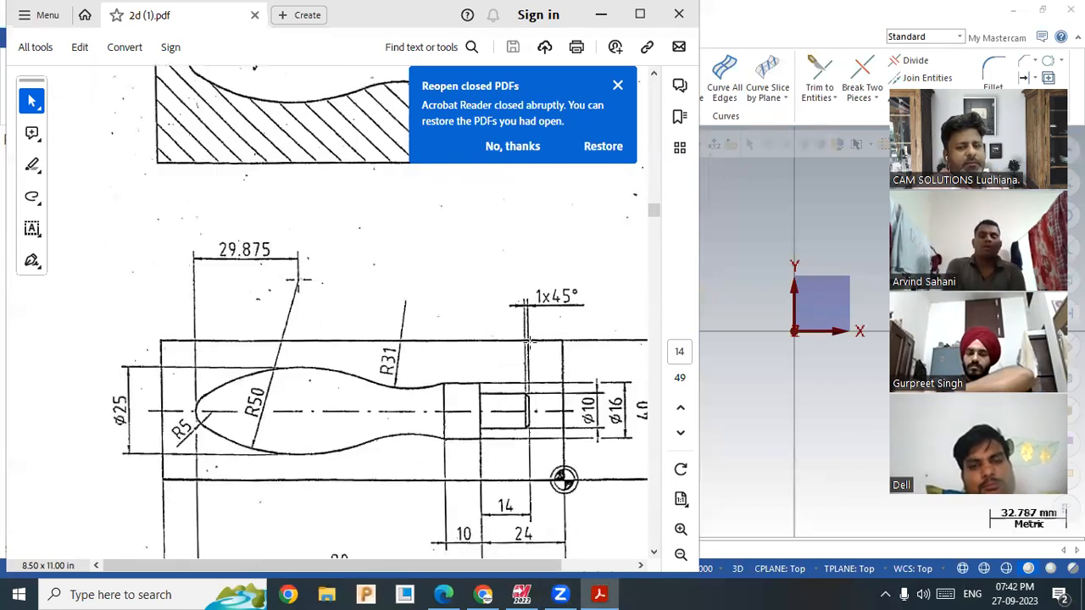
Step: Review page 15's round part with the rounded hexagonal pocket, and continue through the drawings to the curved-boss plate on page 19
scroll(527, 383, down, 17)
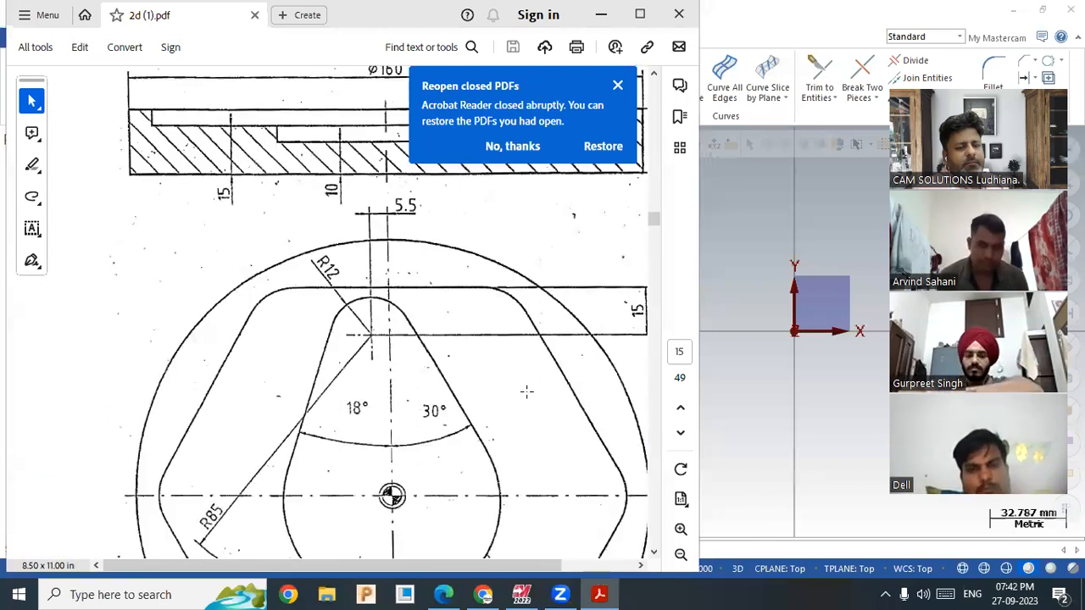
scroll(526, 391, up, 1)
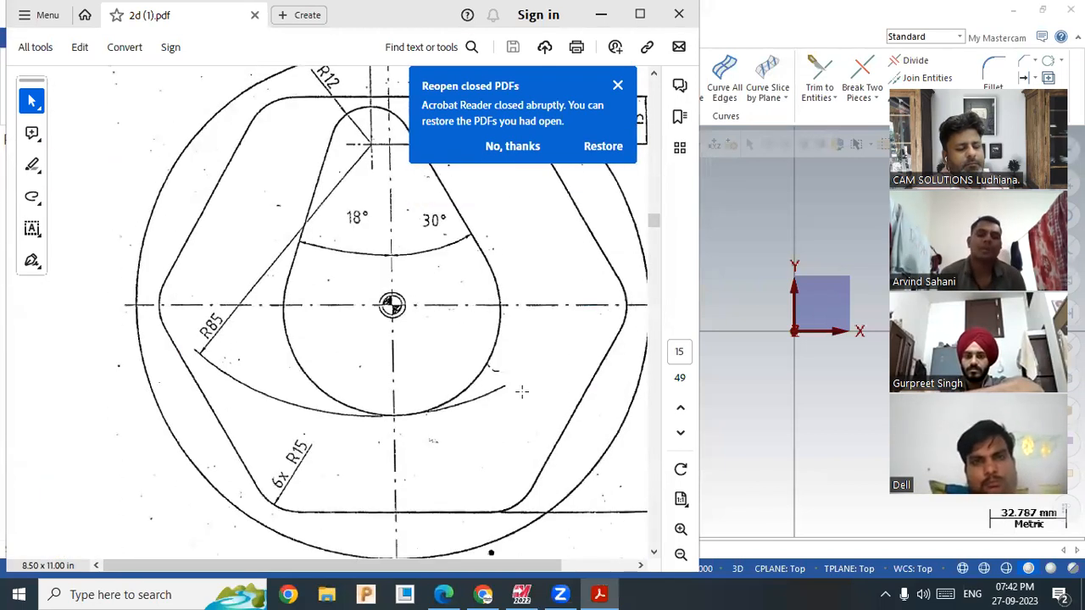
scroll(522, 390, up, 7)
scroll(522, 390, up, 4)
scroll(508, 407, down, 12)
scroll(497, 423, down, 15)
scroll(497, 430, down, 15)
scroll(497, 441, down, 15)
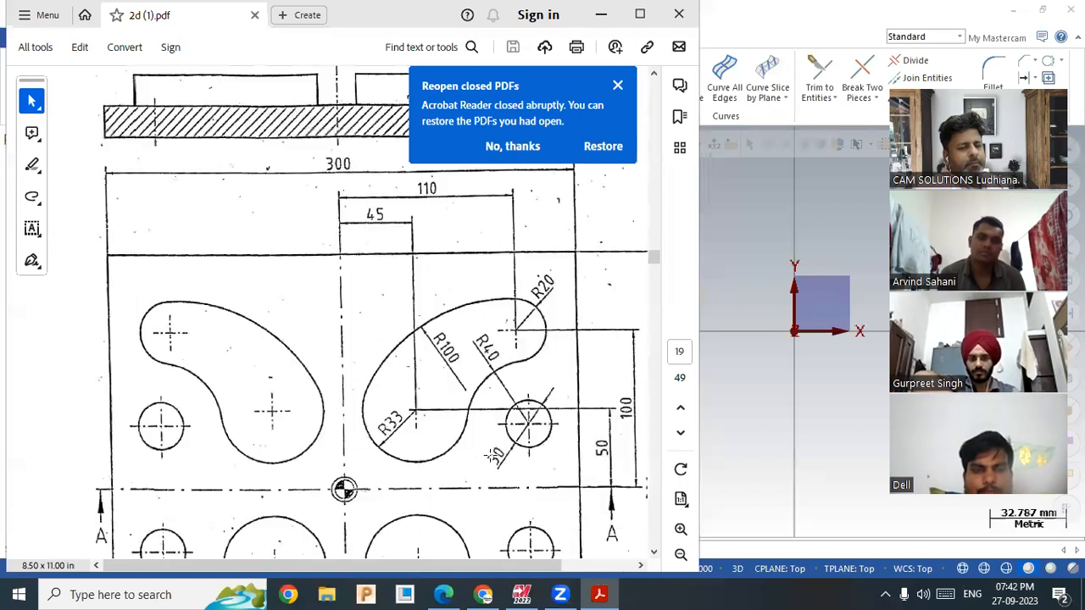
Step: Examine the page 19 drawing, comparing section A-A of the 300-wide plate with the curved bosses and holes in the plan view
scroll(489, 456, down, 5)
scroll(490, 456, up, 4)
scroll(490, 455, down, 3)
scroll(488, 455, up, 1)
scroll(489, 455, up, 8)
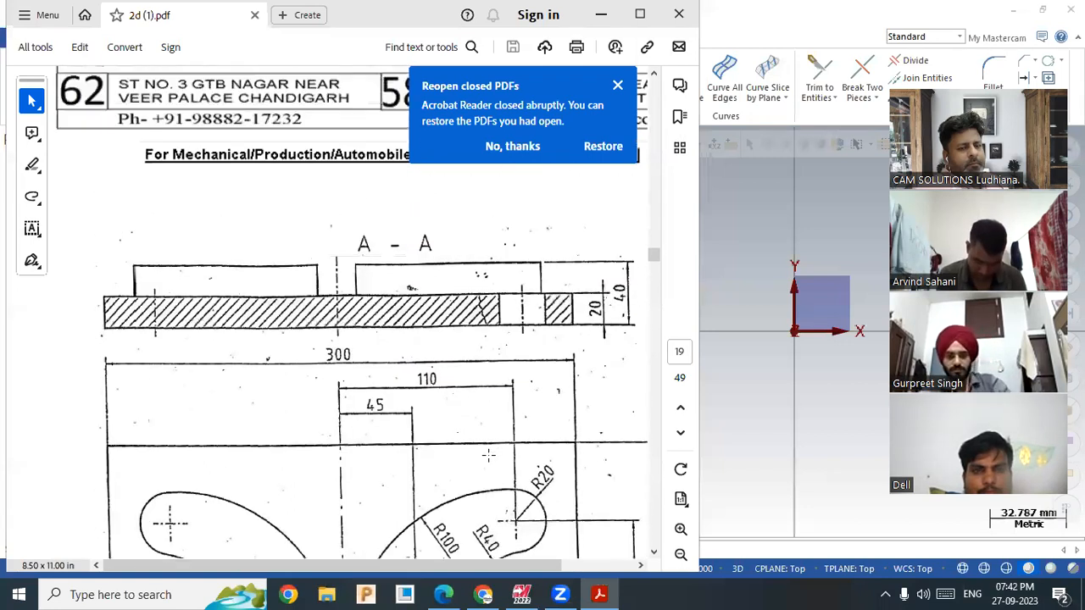
scroll(489, 455, down, 6)
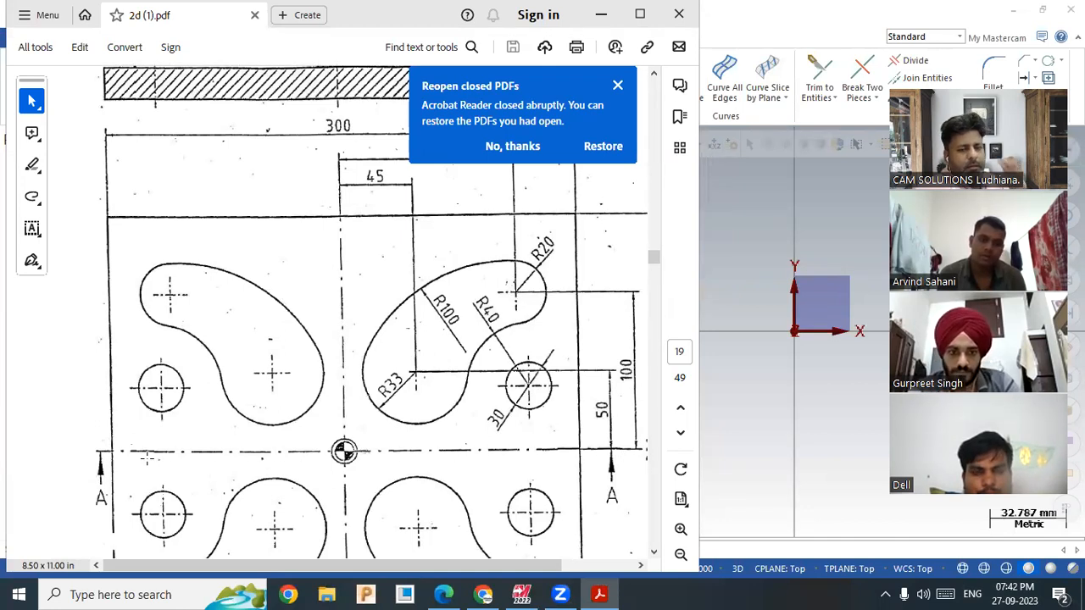
scroll(148, 458, up, 5)
scroll(148, 458, down, 2)
scroll(148, 457, up, 2)
scroll(147, 457, down, 3)
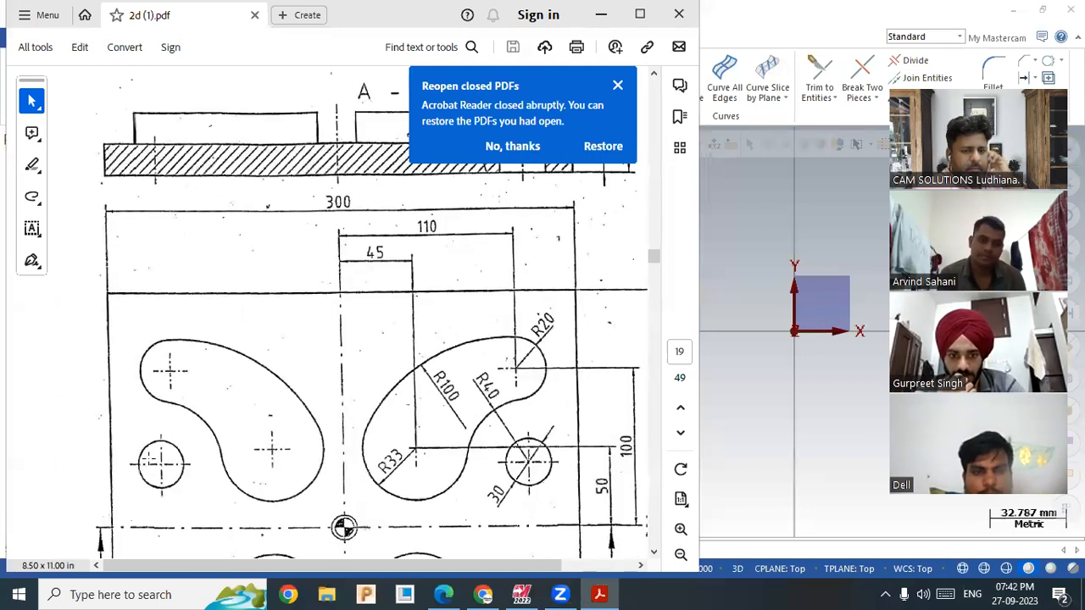
scroll(147, 458, down, 3)
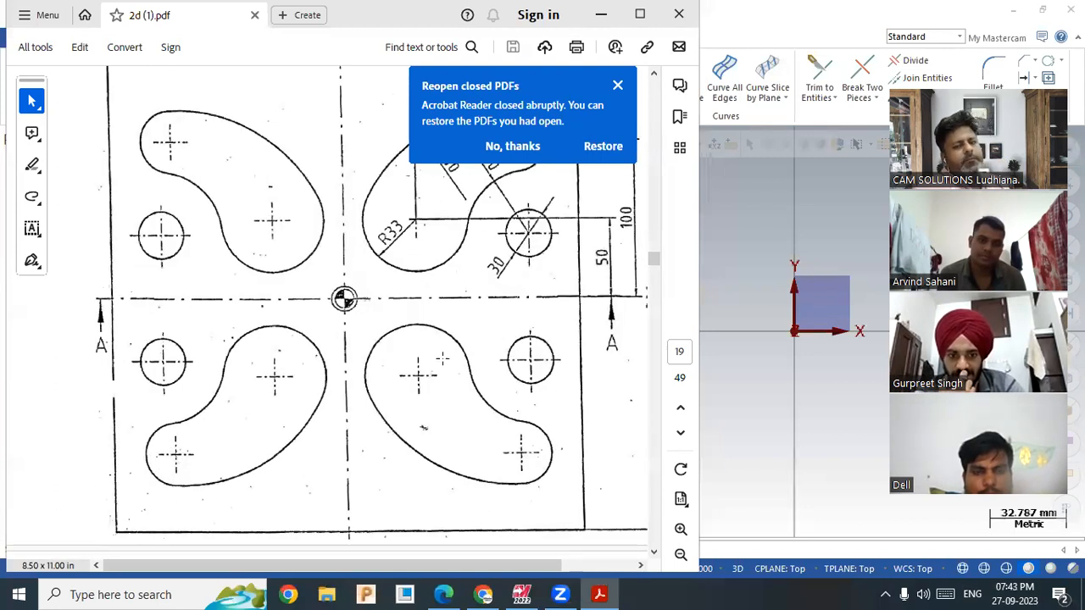
Step: Browse pages 20 and 21 and examine page 22's plate with the notched ring, curved slots and stepped corner holes
scroll(344, 298, down, 15)
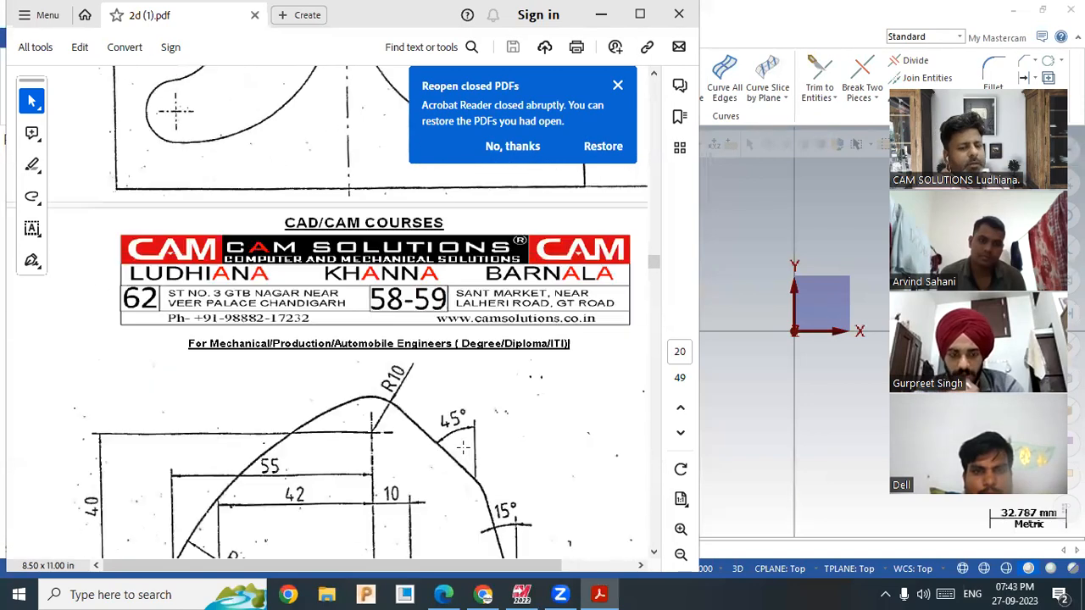
scroll(463, 446, down, 10)
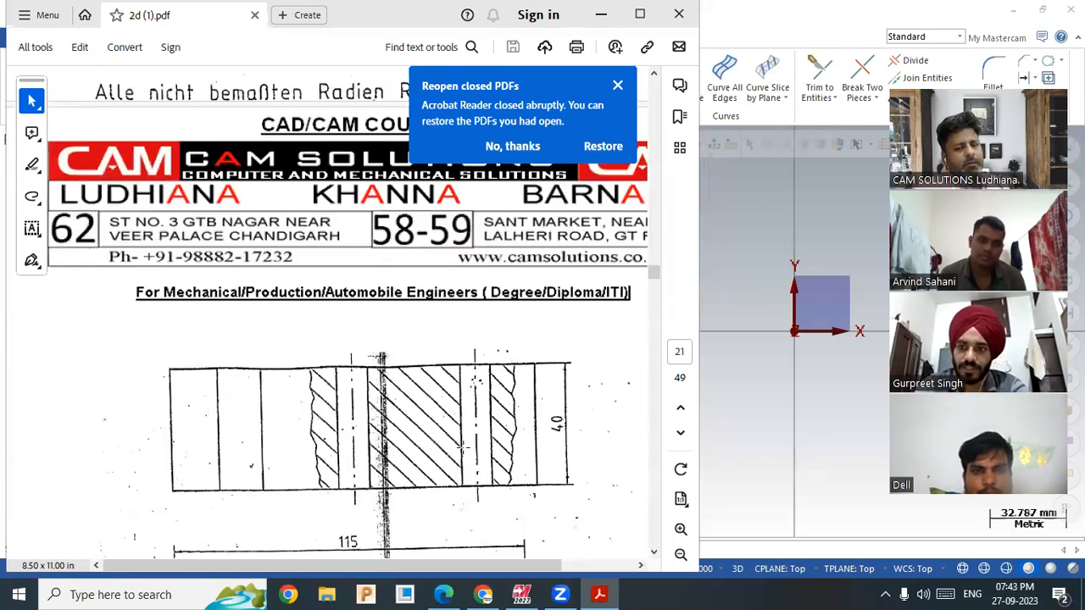
scroll(463, 447, down, 10)
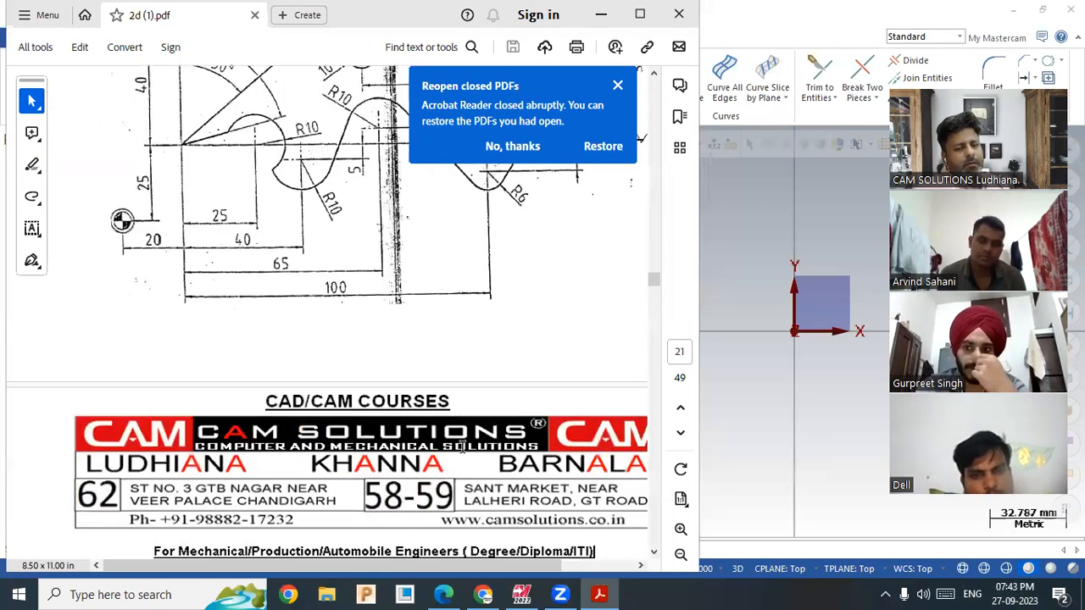
scroll(514, 443, down, 4)
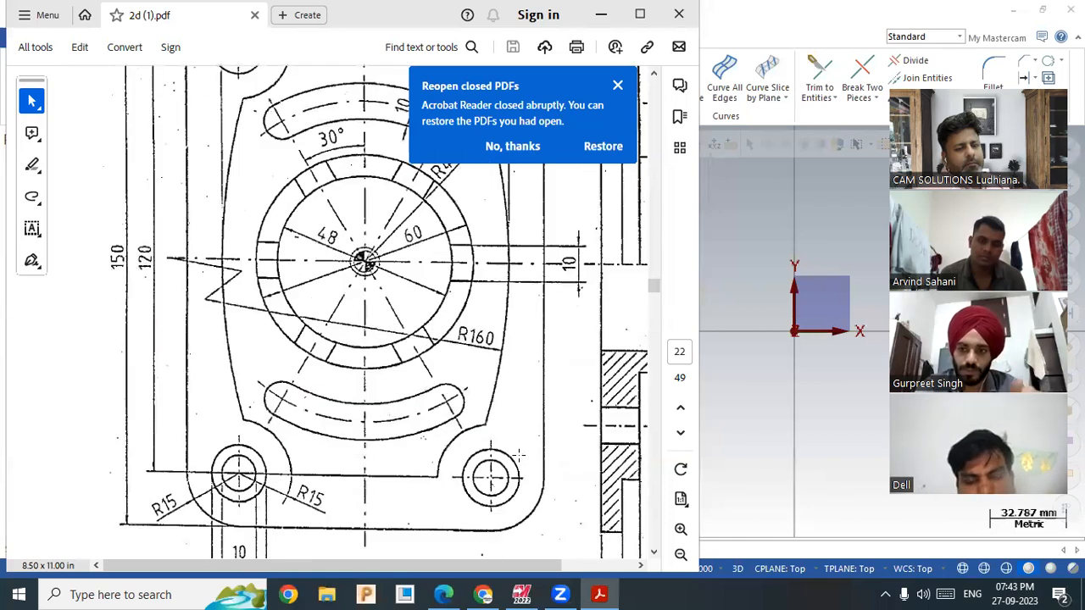
scroll(513, 443, up, 3)
scroll(515, 458, down, 4)
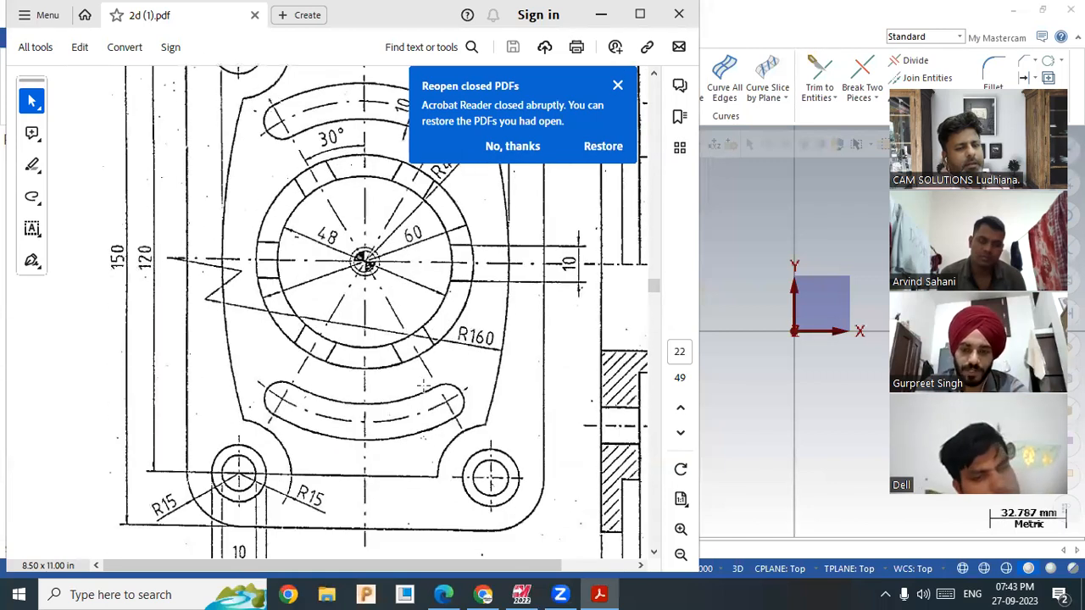
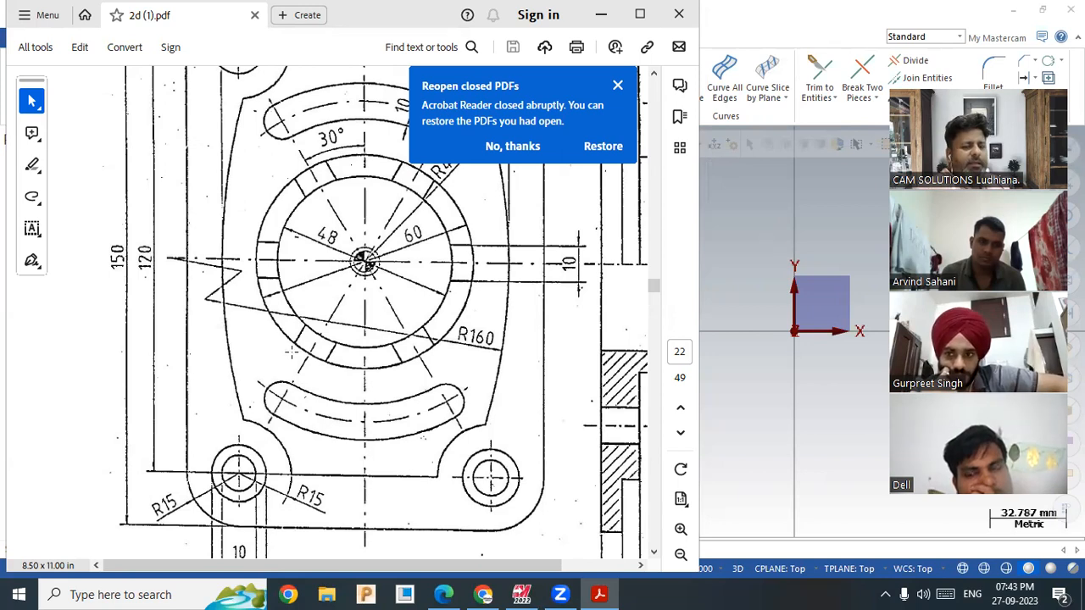
scroll(291, 352, down, 5)
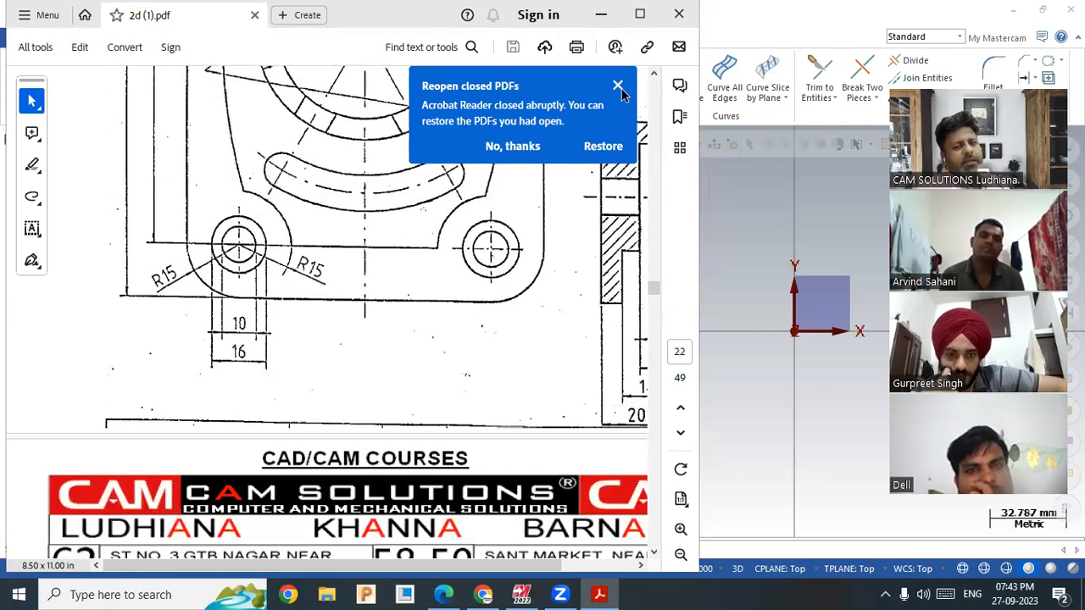
Step: Dismiss the notice about reopening closed PDFs and browse on to page 25's plate with the tilted rounded frame and bolt circle
click(618, 87)
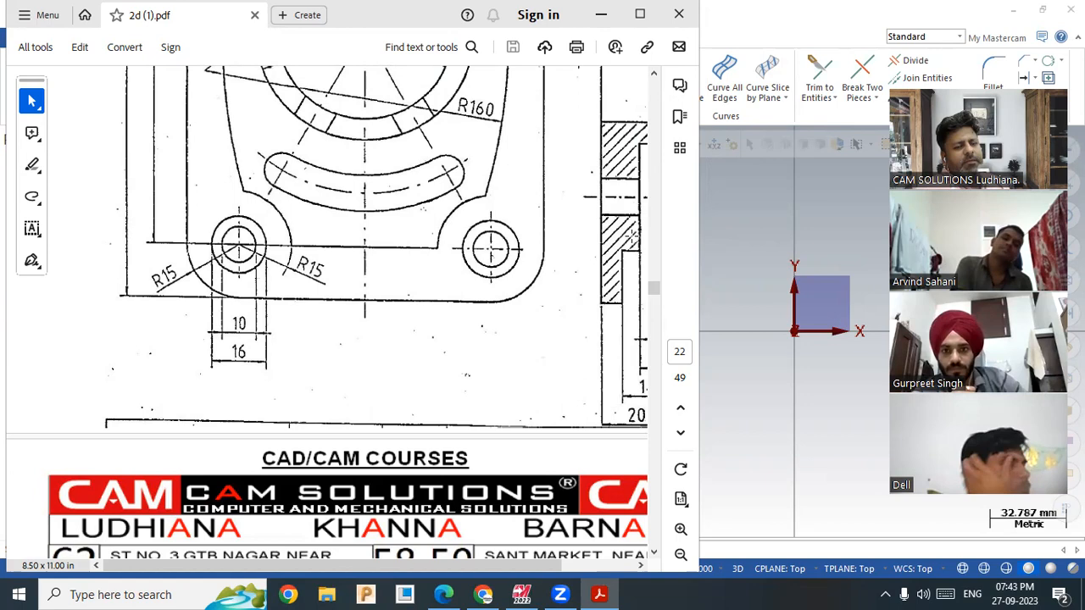
scroll(487, 404, down, 10)
scroll(488, 404, down, 20)
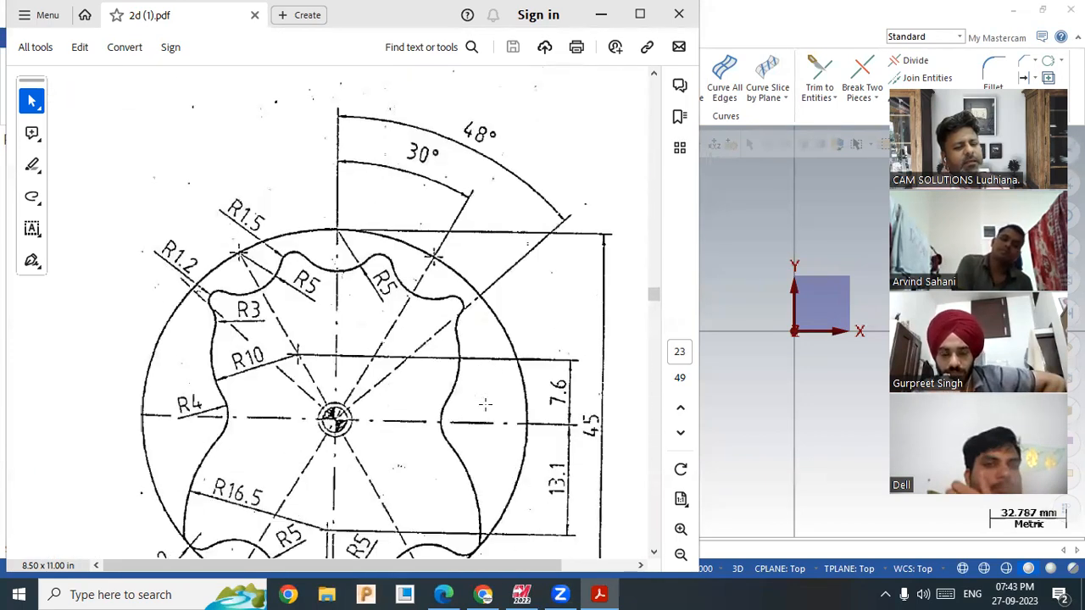
scroll(484, 408, down, 5)
scroll(483, 407, up, 2)
scroll(483, 408, down, 14)
scroll(483, 407, down, 10)
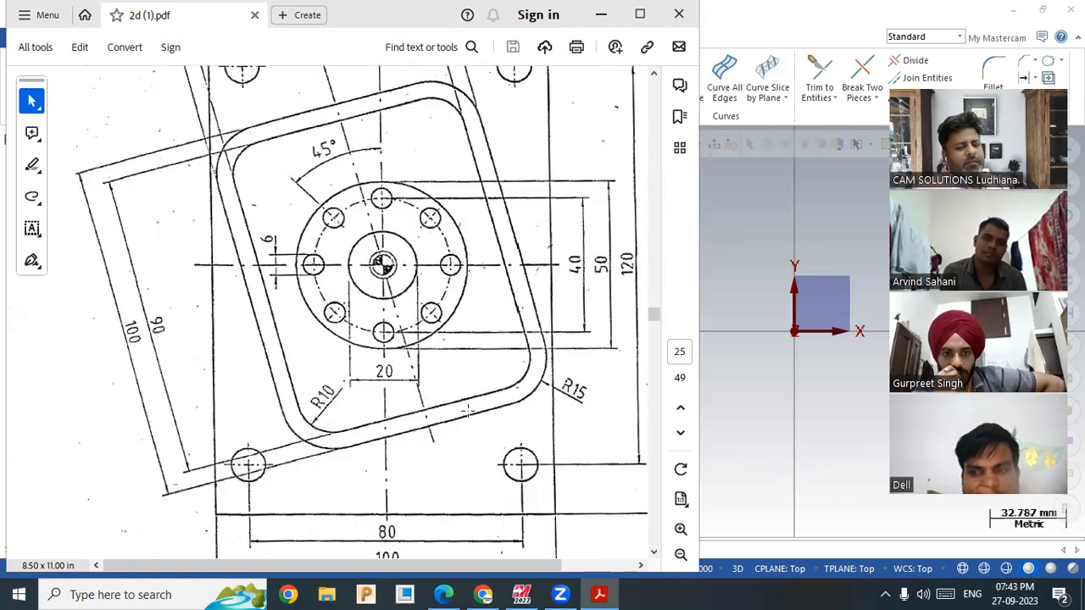
Step: Switch to Mastercam and draw a freehand-sized circle centred on the origin with Circle Center Point
click(733, 265)
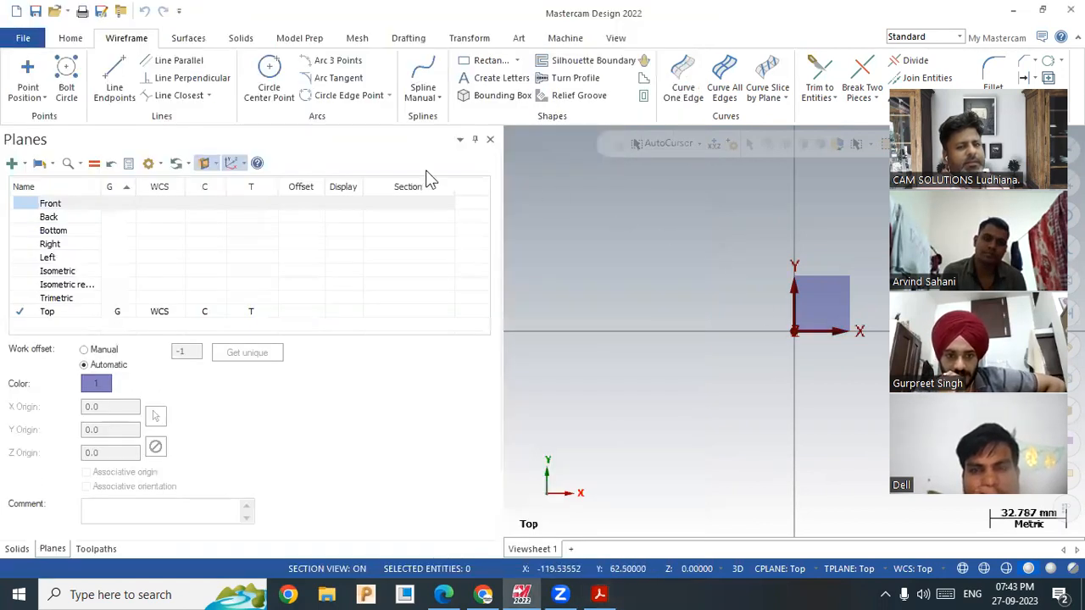
click(269, 81)
click(794, 332)
click(683, 384)
click(457, 170)
scroll(511, 293, down, 4)
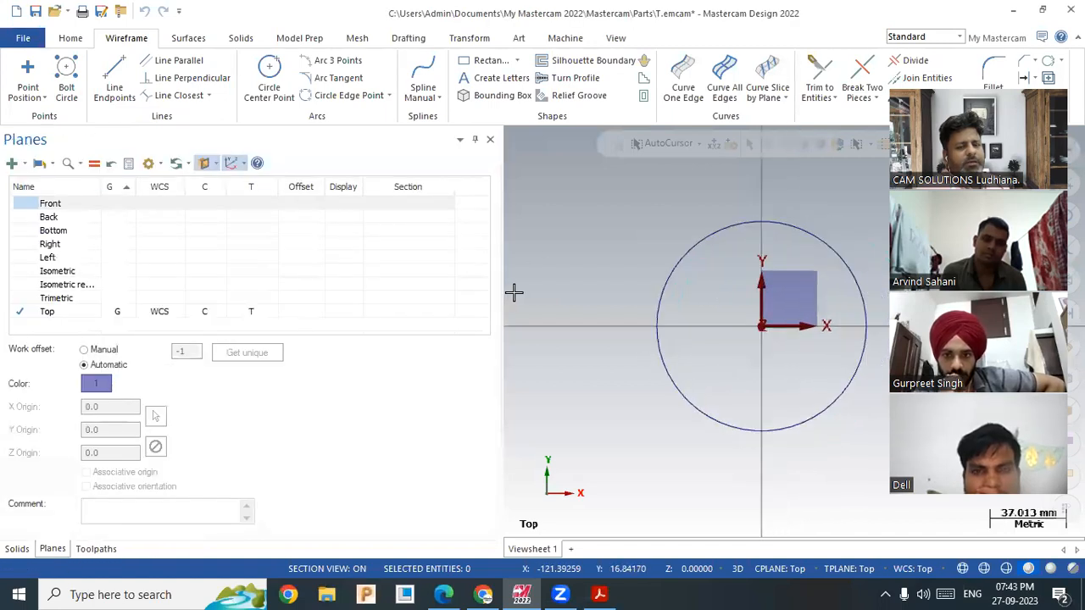
scroll(584, 273, up, 2)
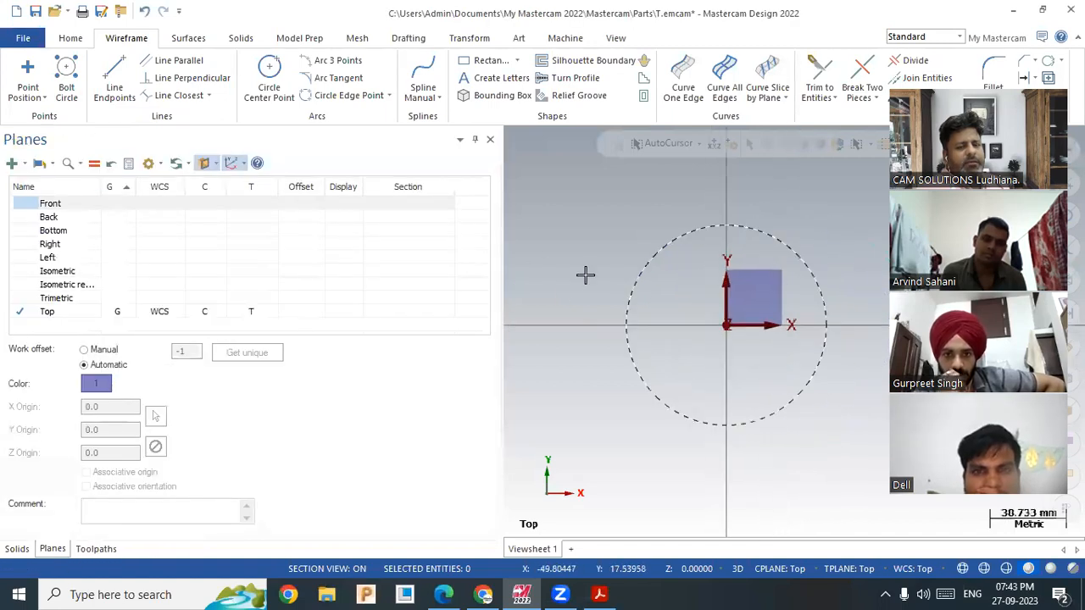
Step: Change the circle's line style to the dash-dot centre line
click(657, 253)
right_click(656, 253)
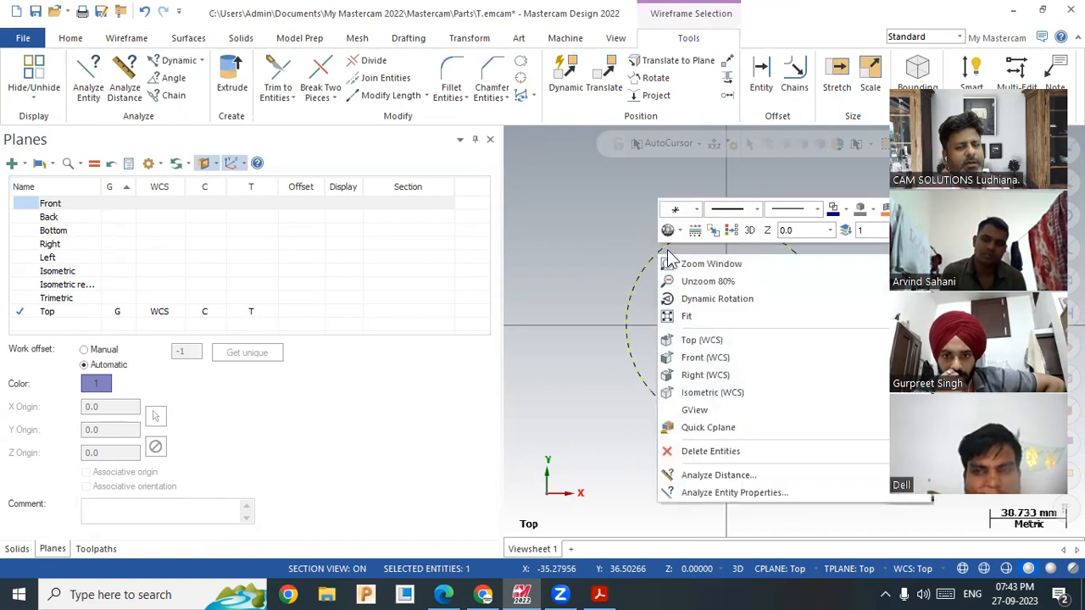
click(810, 210)
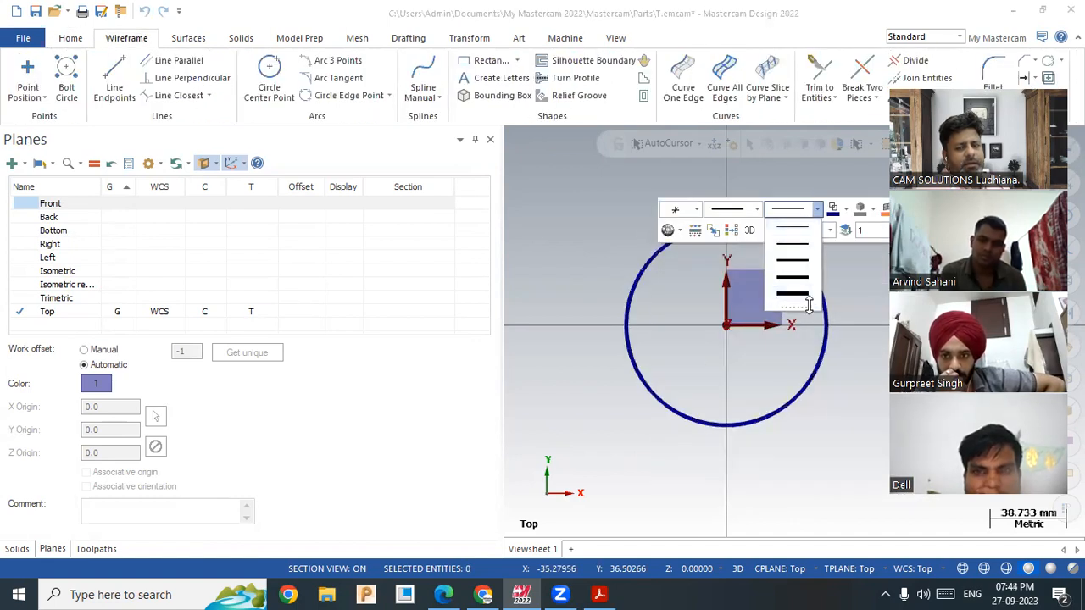
click(760, 214)
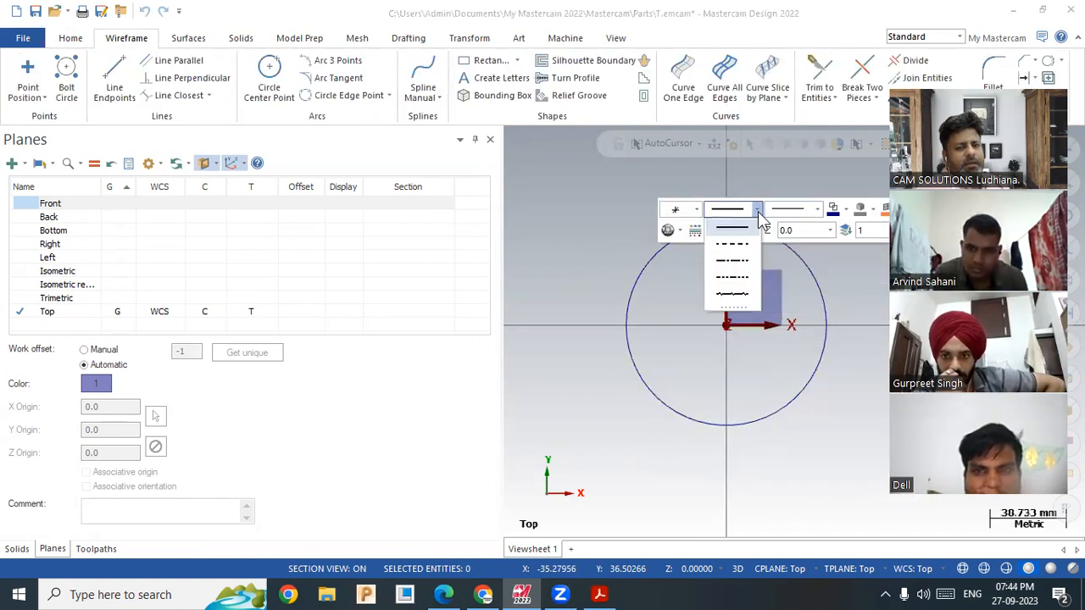
click(744, 262)
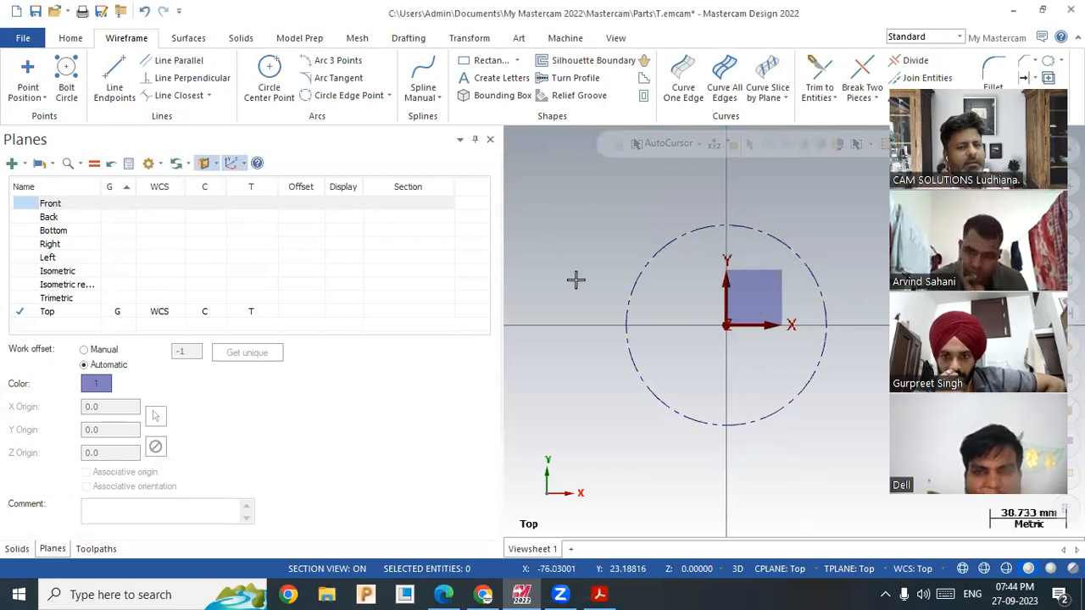
Step: Draw a smaller concentric circle with a radius of about 36 mm, centred on the origin
scroll(582, 256, down, 5)
scroll(714, 242, up, 5)
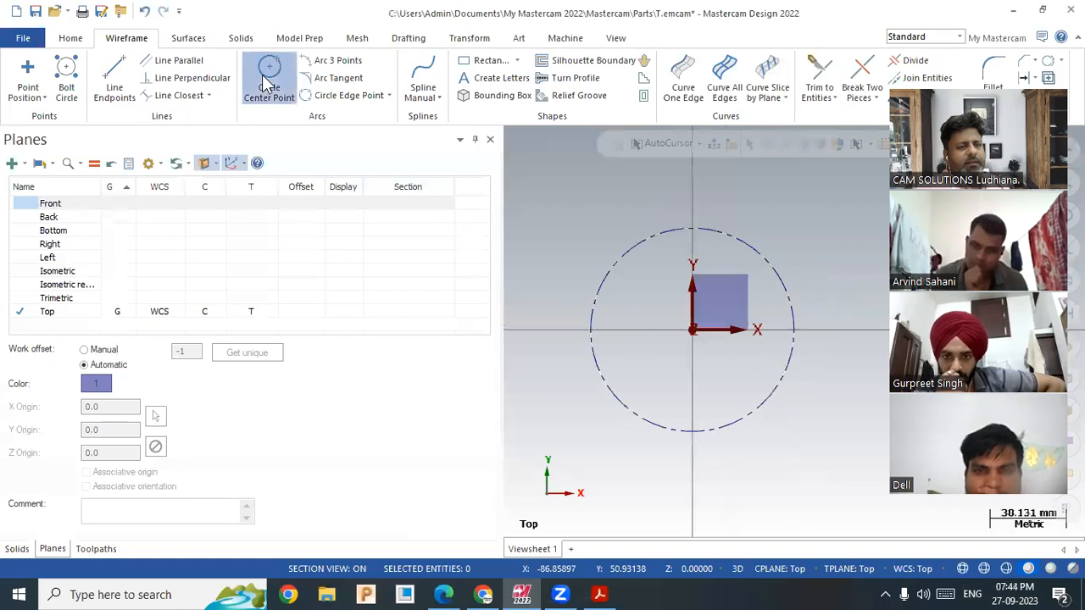
click(268, 82)
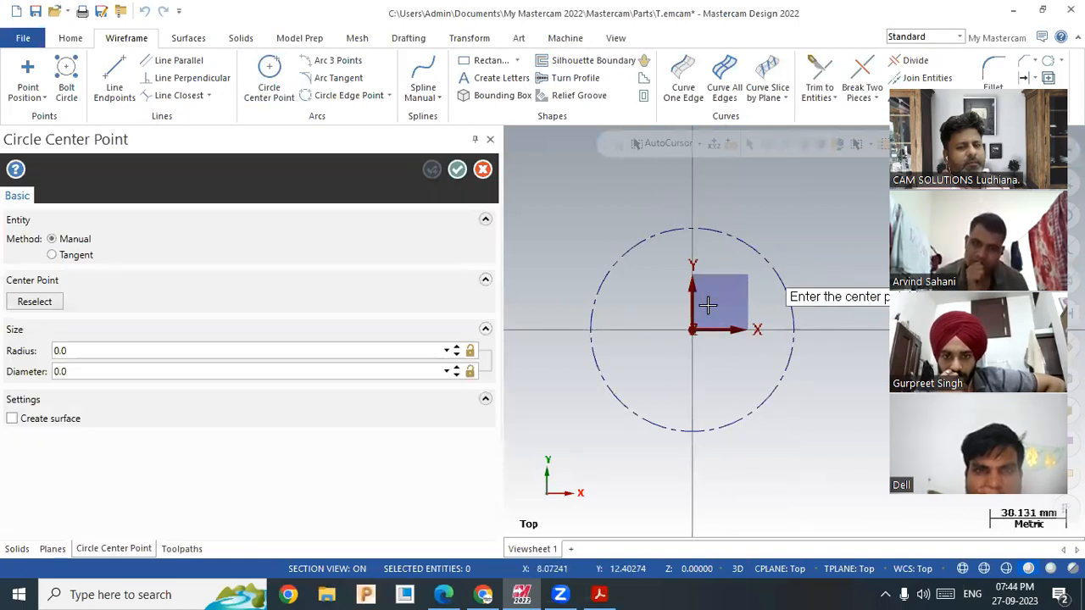
click(693, 329)
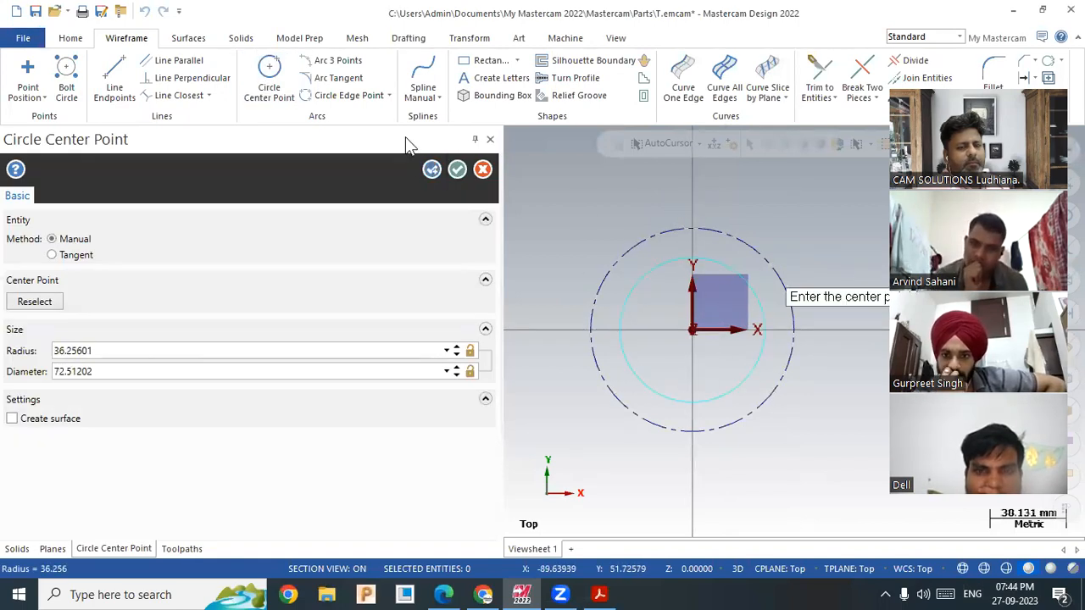
click(457, 170)
Step: Set the inner circle's wireframe colour to yellow and its line width to the thickest option
click(646, 269)
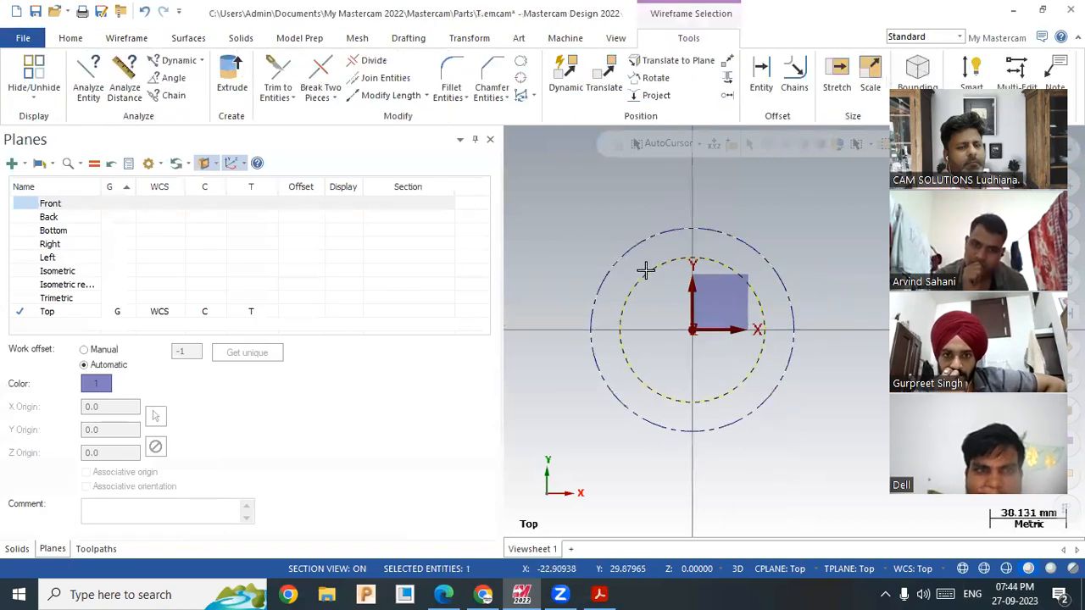
right_click(650, 278)
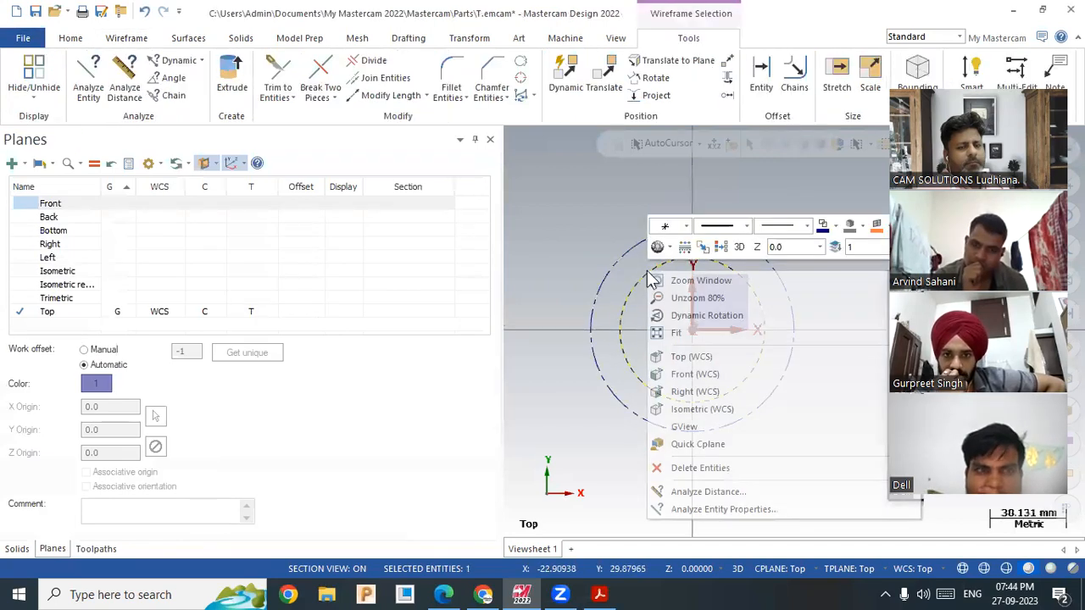
click(837, 228)
click(837, 229)
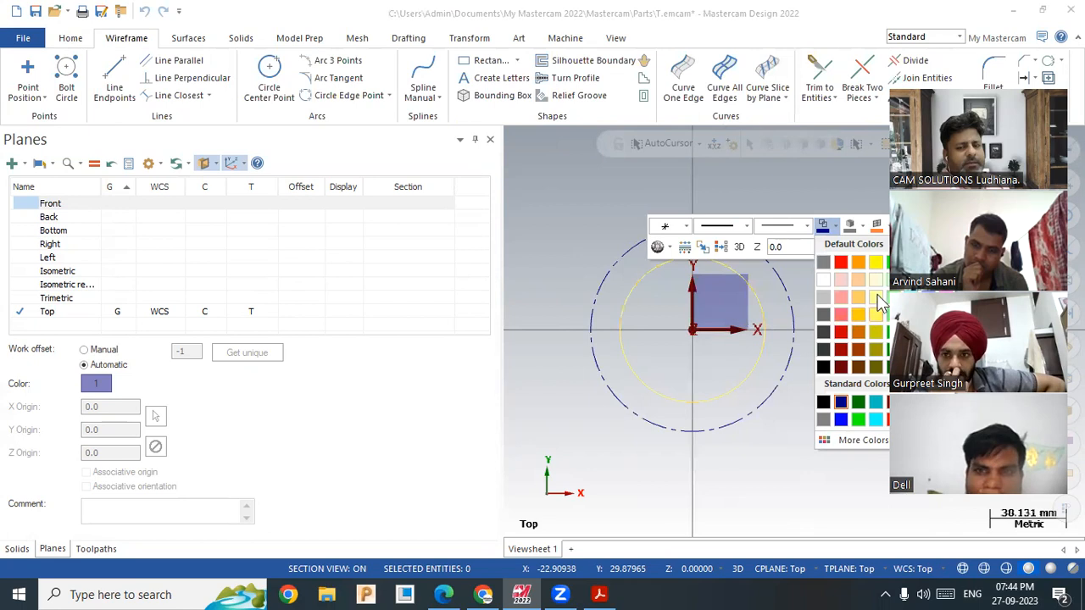
click(878, 262)
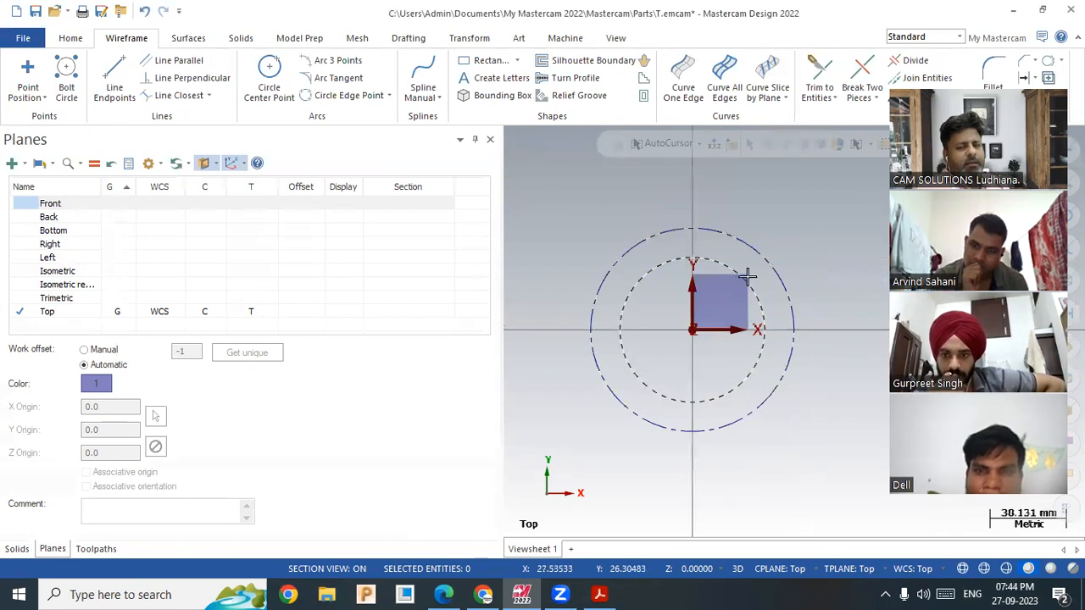
click(746, 276)
right_click(747, 276)
click(876, 241)
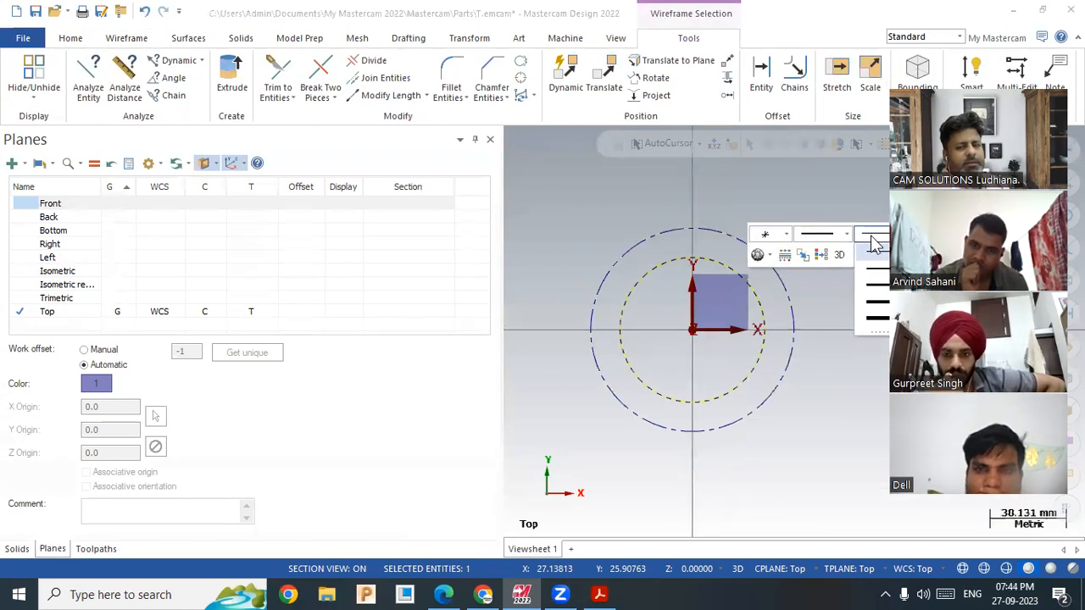
click(878, 317)
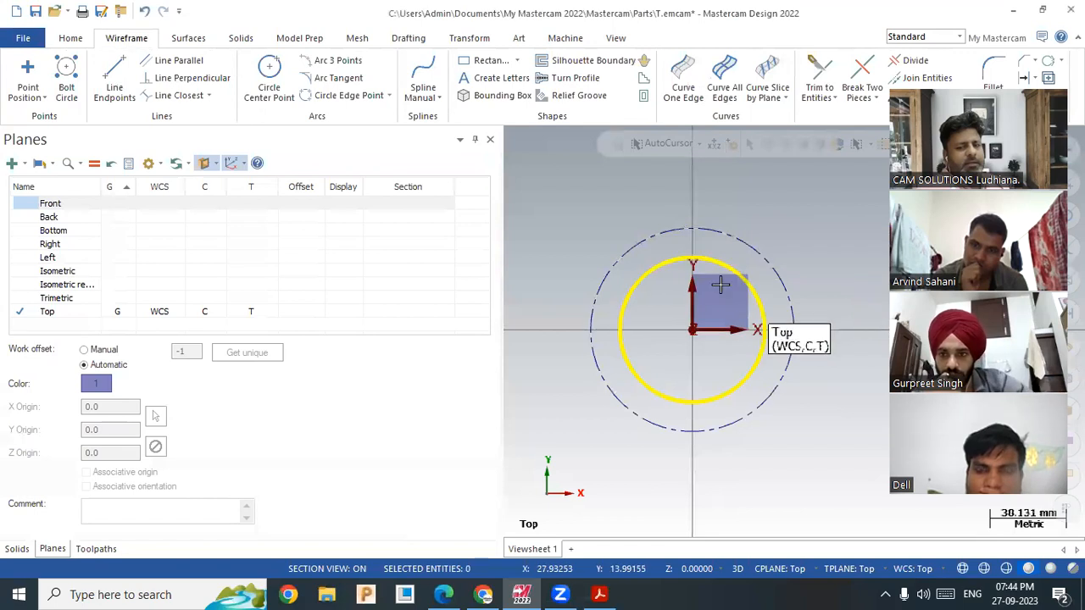
Step: Draw four circles of different sizes beside the concentric pair, making the last one large enough to surround two of the others
scroll(555, 194, down, 3)
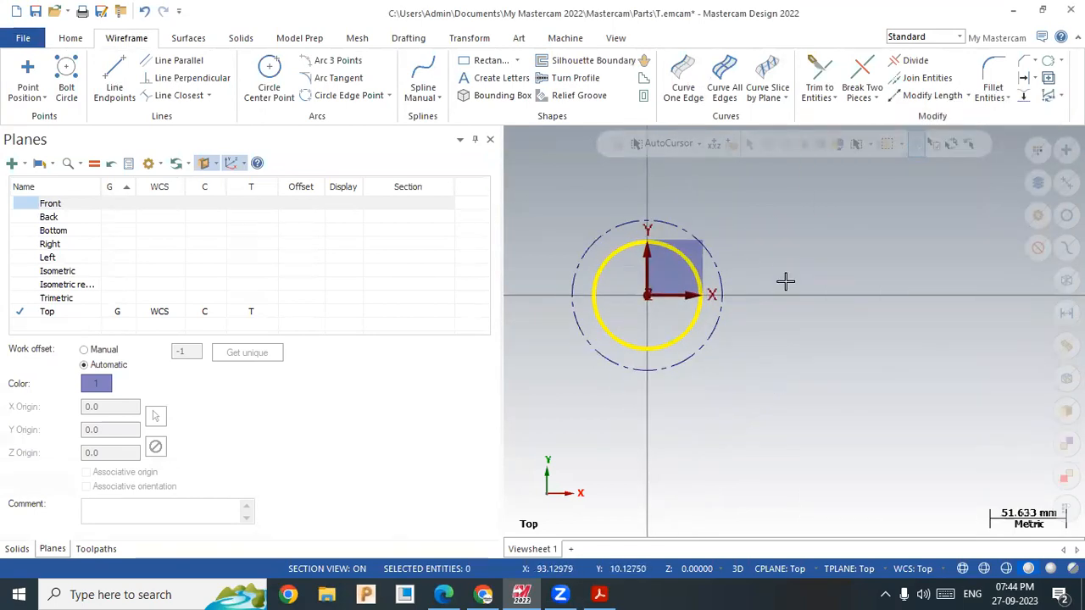
click(269, 85)
click(776, 226)
click(765, 259)
click(770, 332)
click(763, 362)
click(738, 409)
click(715, 450)
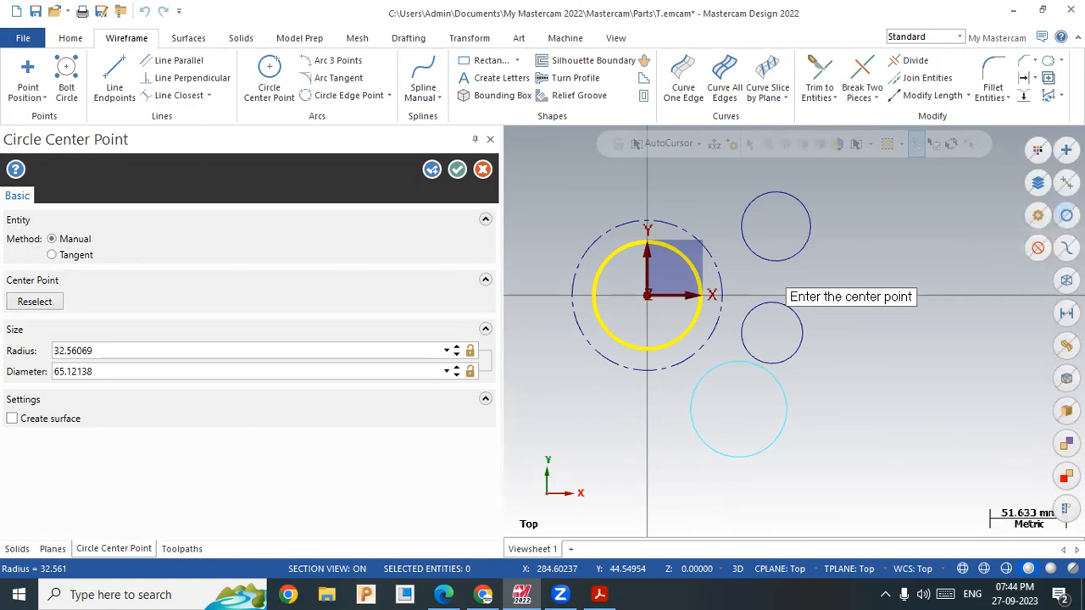
click(782, 380)
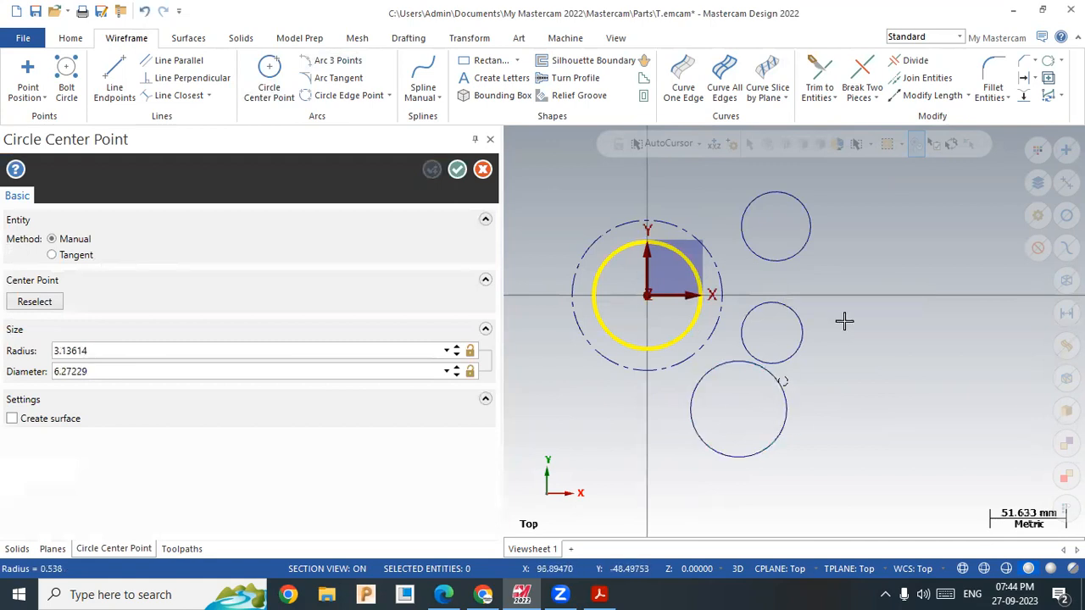
click(860, 290)
click(459, 170)
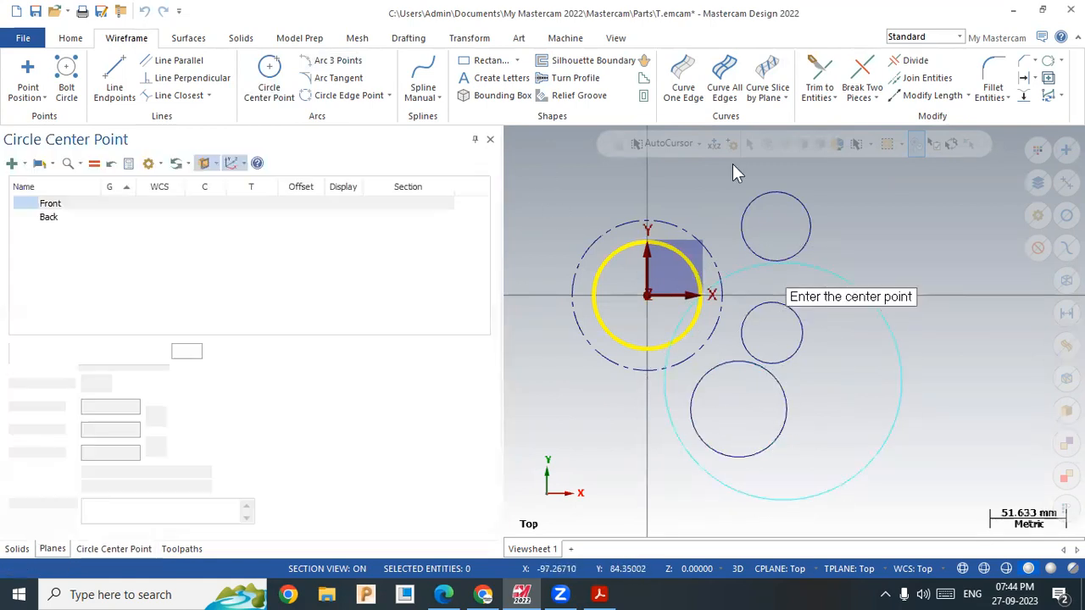
Step: Select all arc entities and draw four freeform two-endpoint lines inside and across the largest circle, the last one about 45 mm long
click(1066, 215)
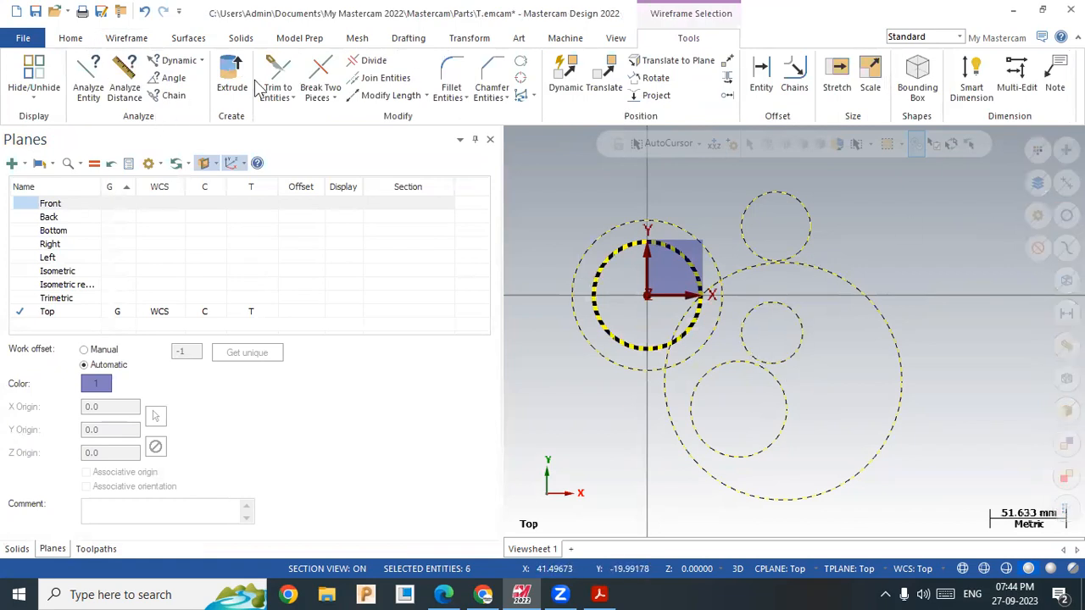
click(83, 41)
click(126, 38)
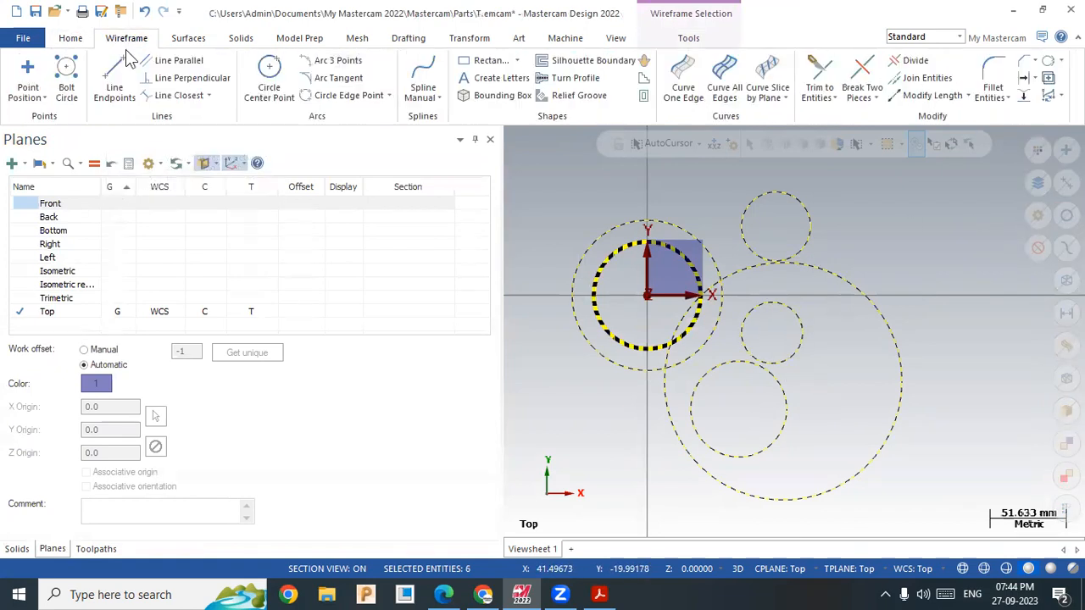
click(115, 80)
click(867, 235)
click(881, 339)
click(954, 312)
click(898, 373)
click(973, 395)
click(834, 423)
click(803, 340)
click(787, 400)
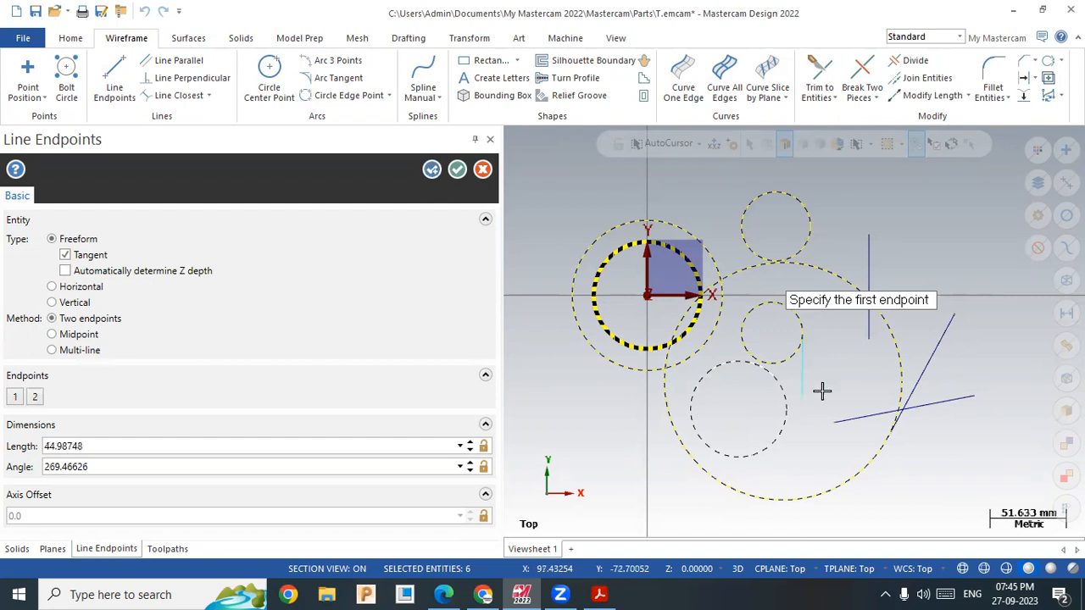
click(456, 169)
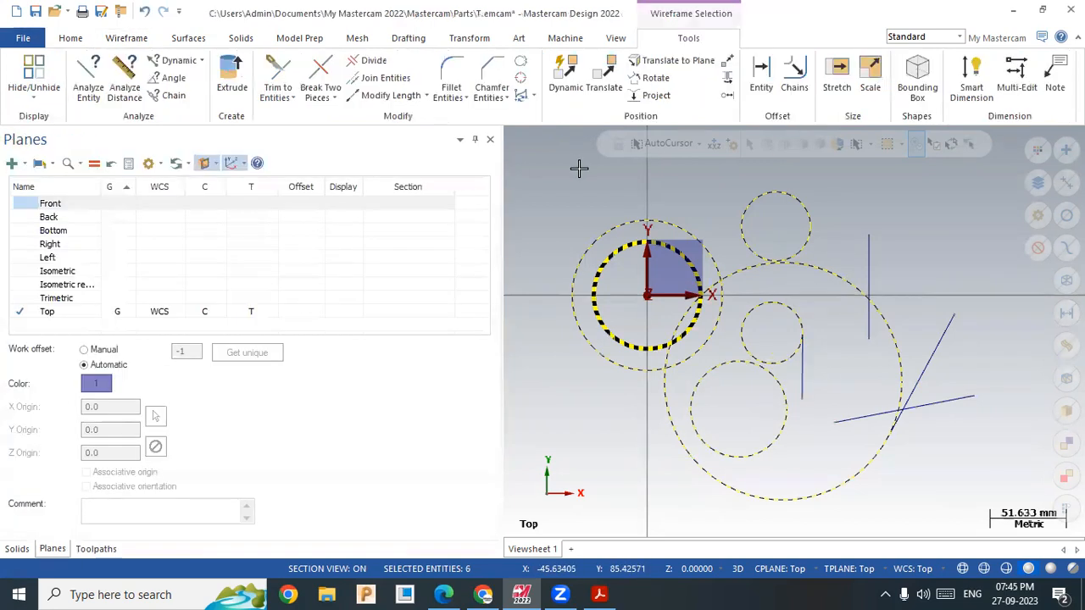
Step: Clear the selection, select all arc entities again with the lines present, and deselect them
right_click(580, 169)
click(627, 234)
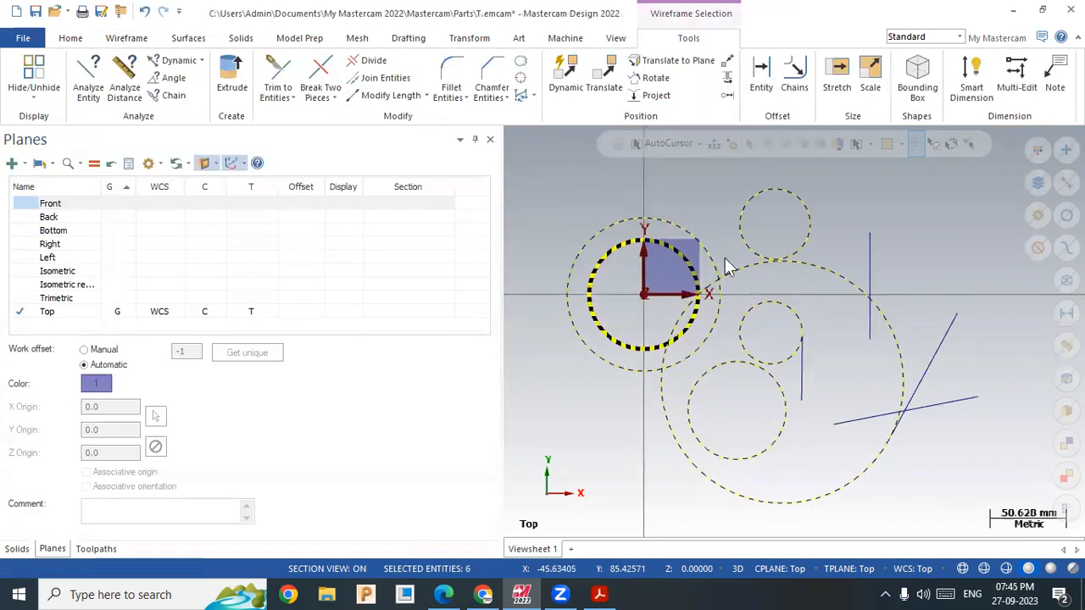
key(Escape)
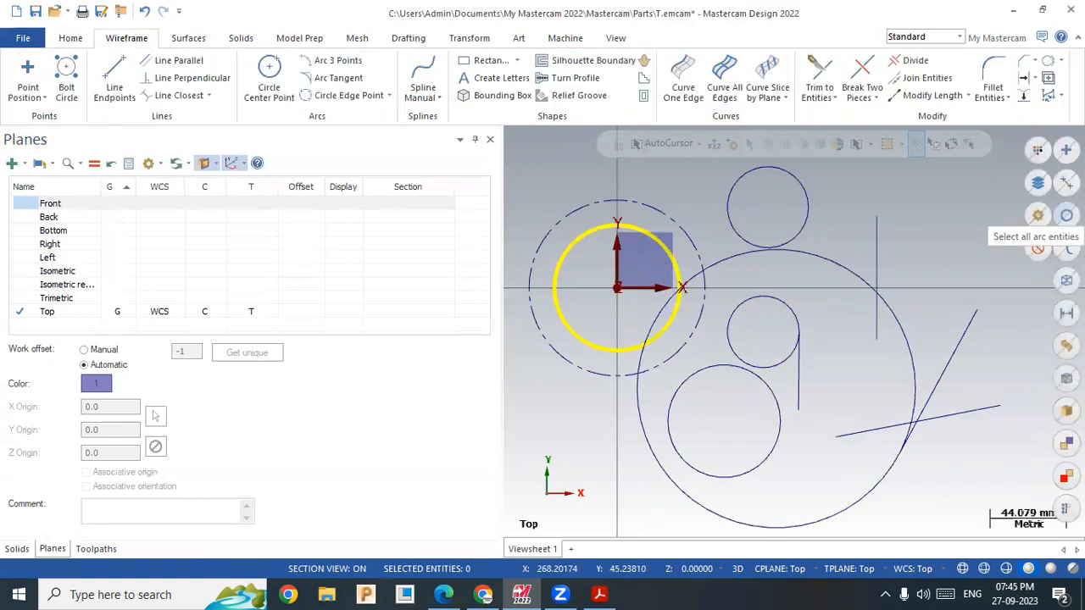
click(1066, 216)
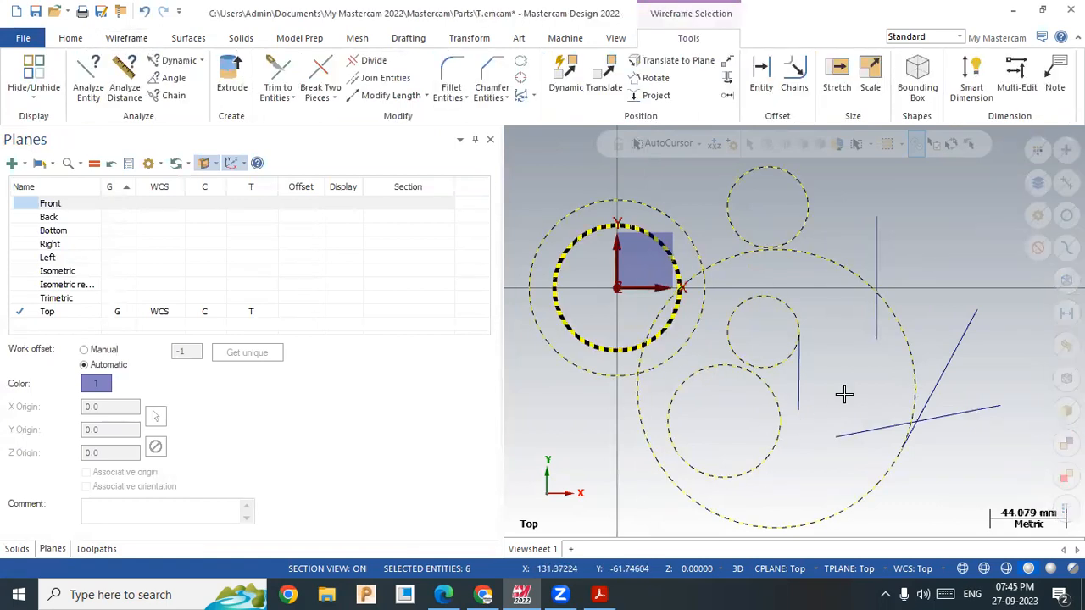
key(Escape)
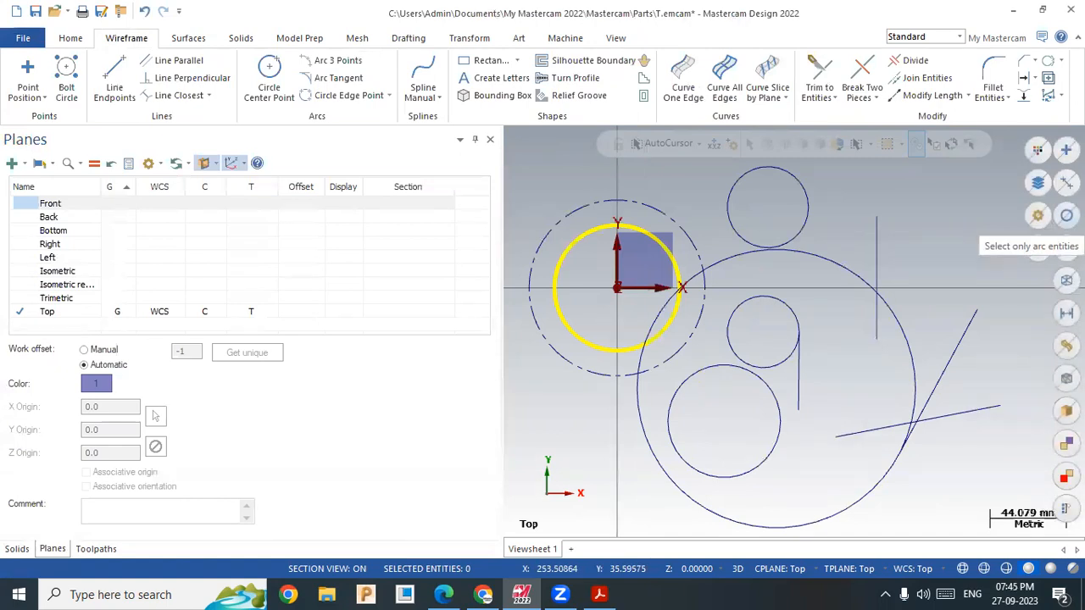
Step: Window-select the three smaller circles with selection limited to arcs, clear them, and select all arc entities briefly
scroll(691, 275, down, 3)
drag(620, 173, 900, 436)
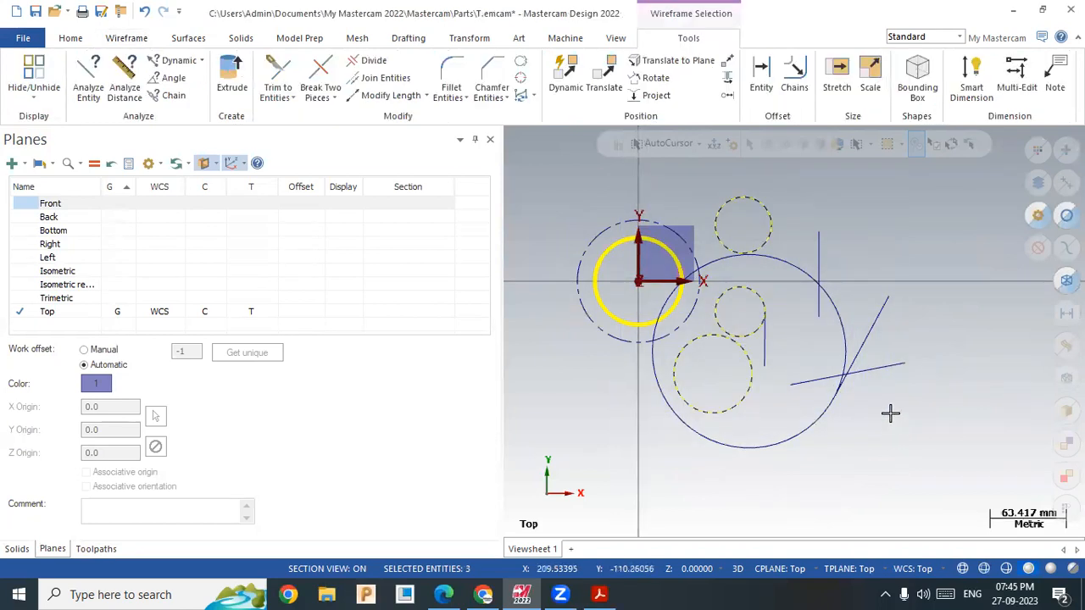
key(Escape)
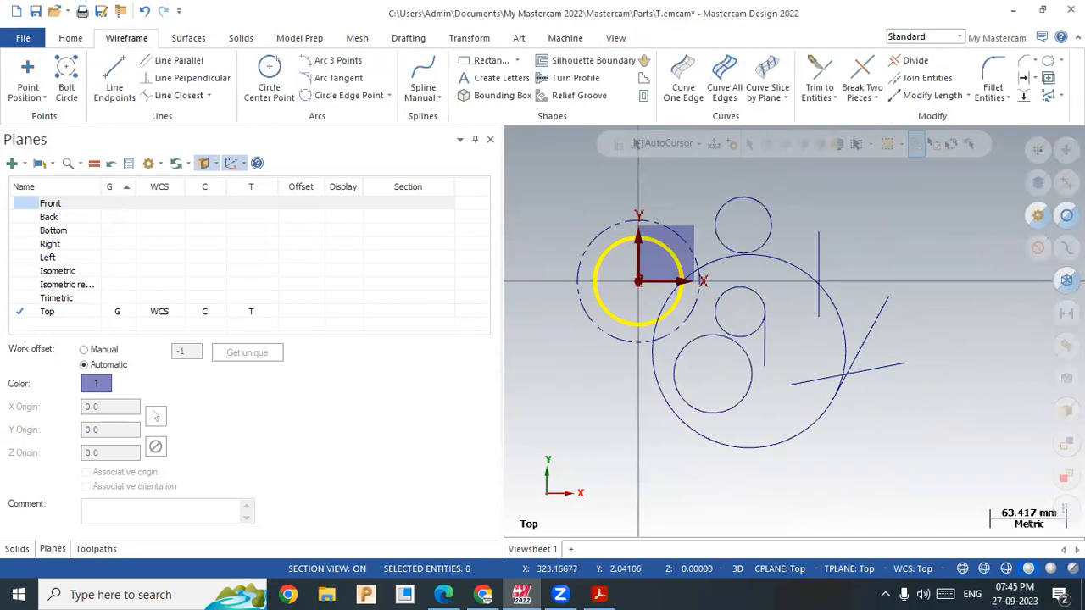
click(1066, 215)
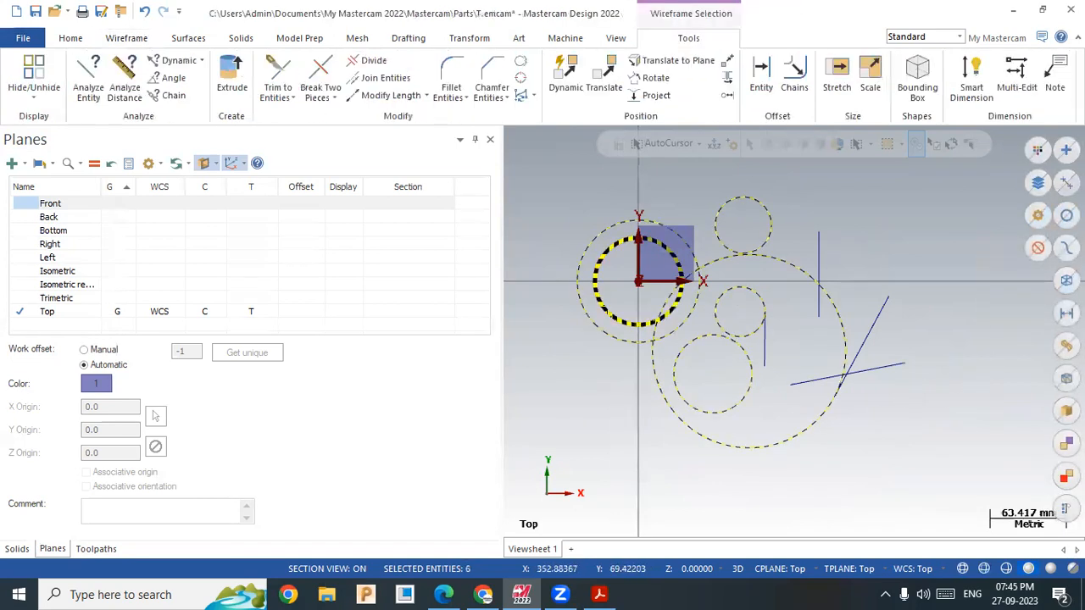
key(Escape)
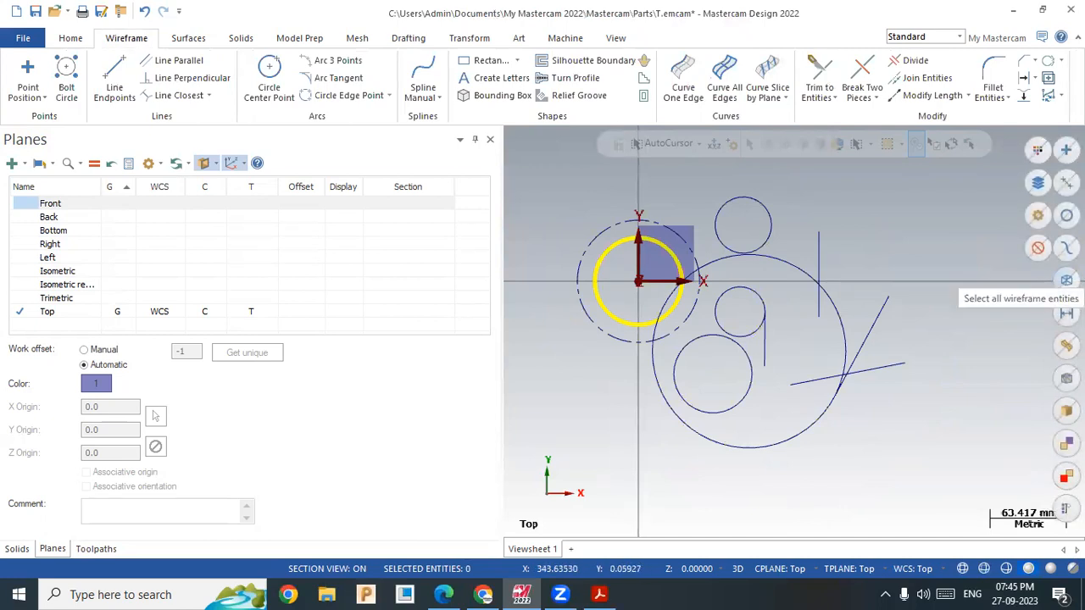
Step: Select all wireframe entities, both circles and lines, and clear the selection
click(1066, 280)
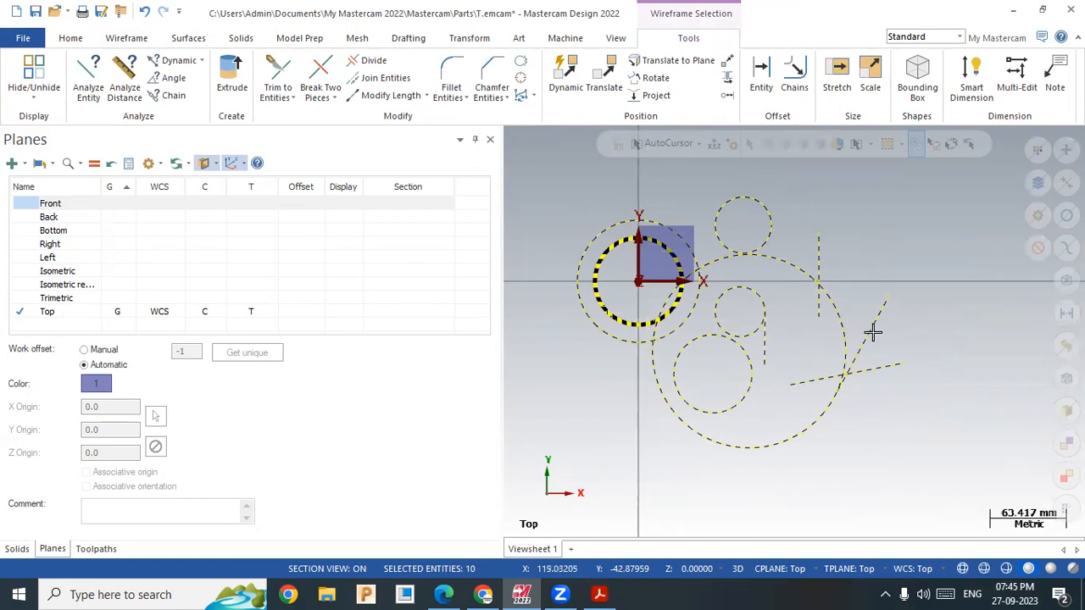
click(141, 42)
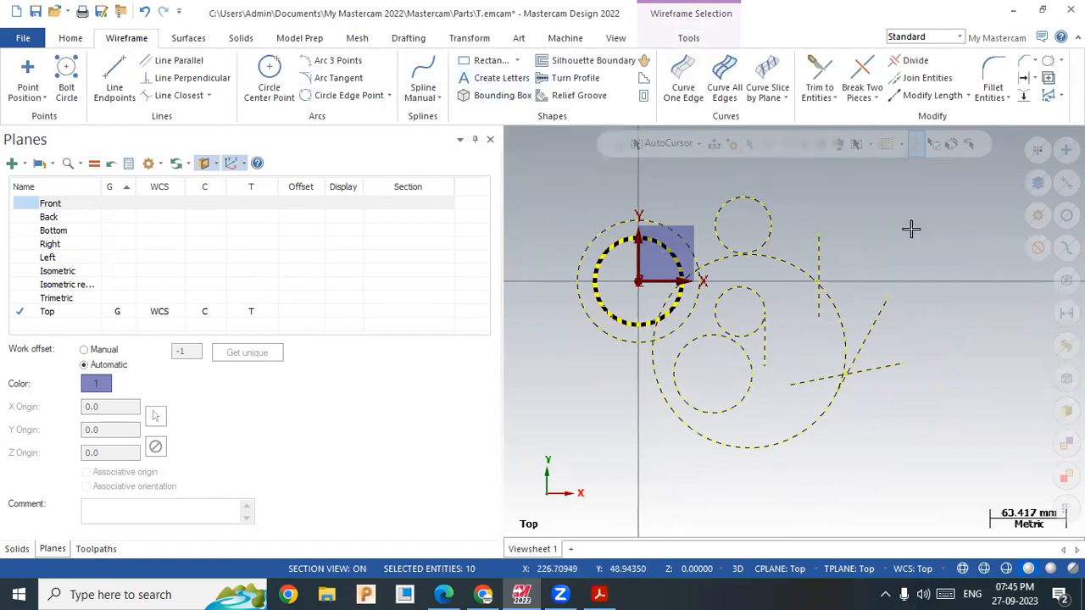
scroll(901, 274, up, 1)
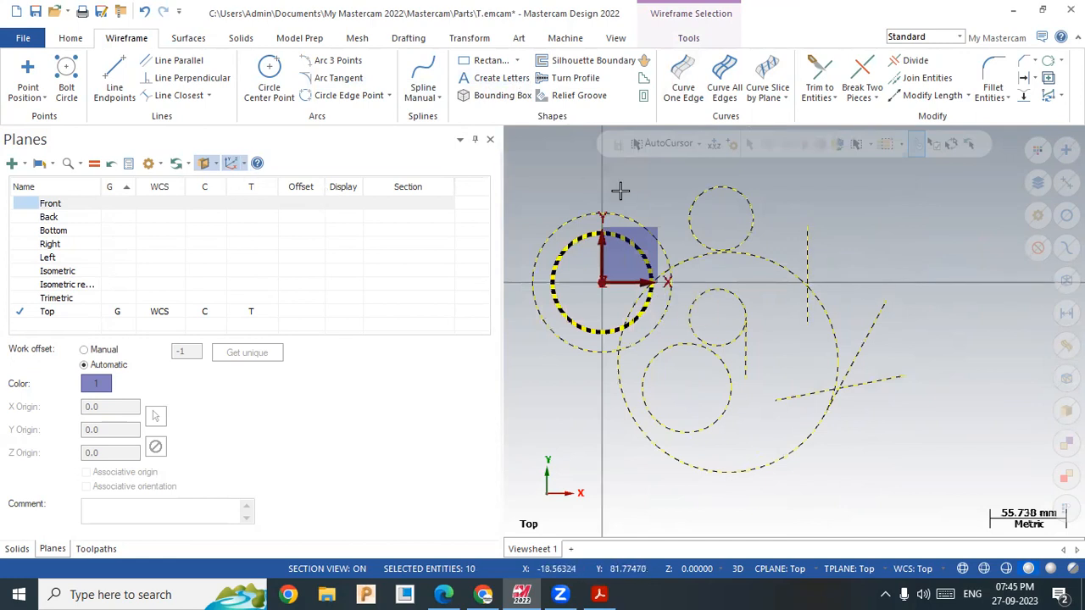
key(Escape)
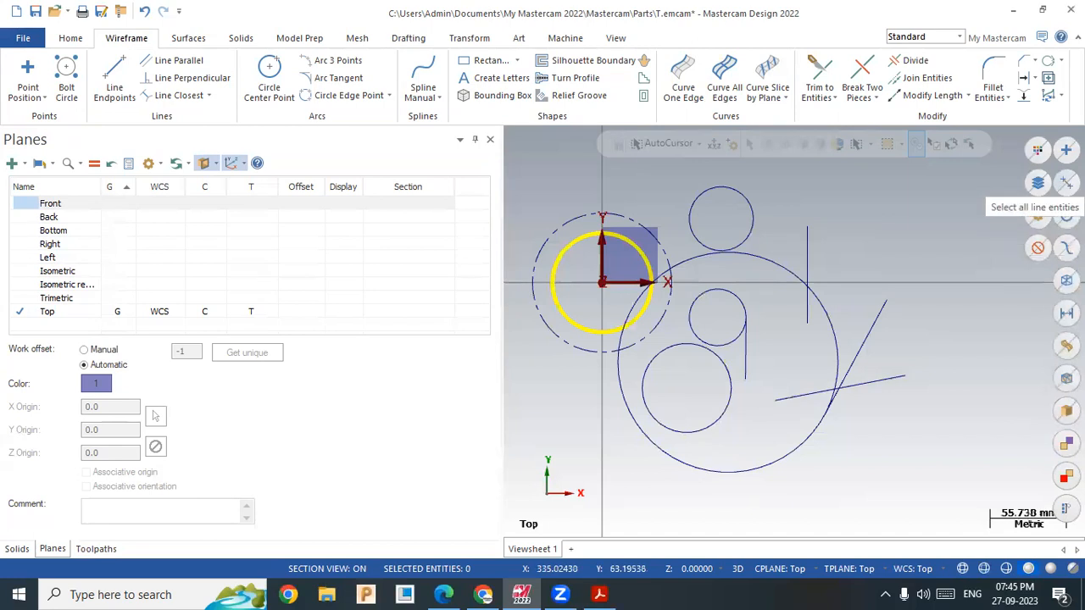
Step: Delete all line entities and all remaining circles using the entity-type selections
click(1066, 183)
key(Delete)
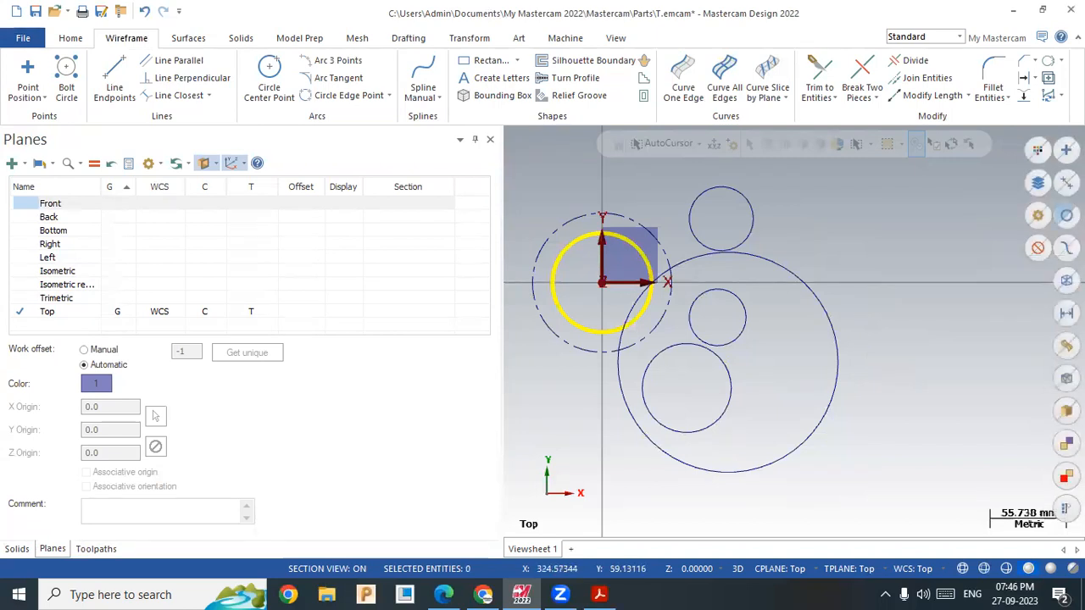
click(1052, 200)
key(Delete)
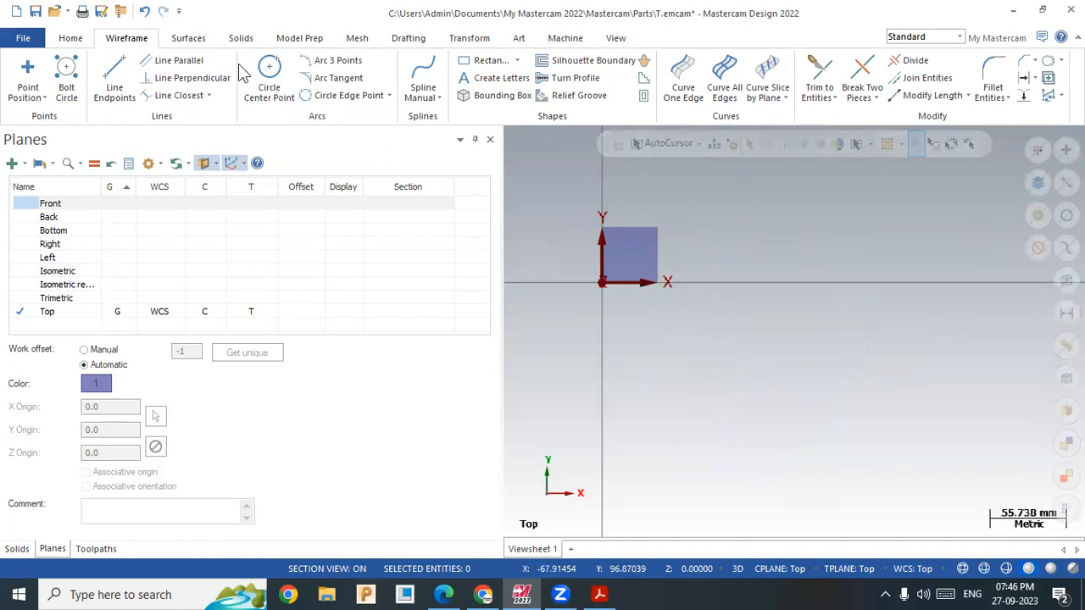
Step: Draw two concentric circles centred on the origin, with radii of about 51 mm and about 32 mm
click(269, 75)
click(602, 282)
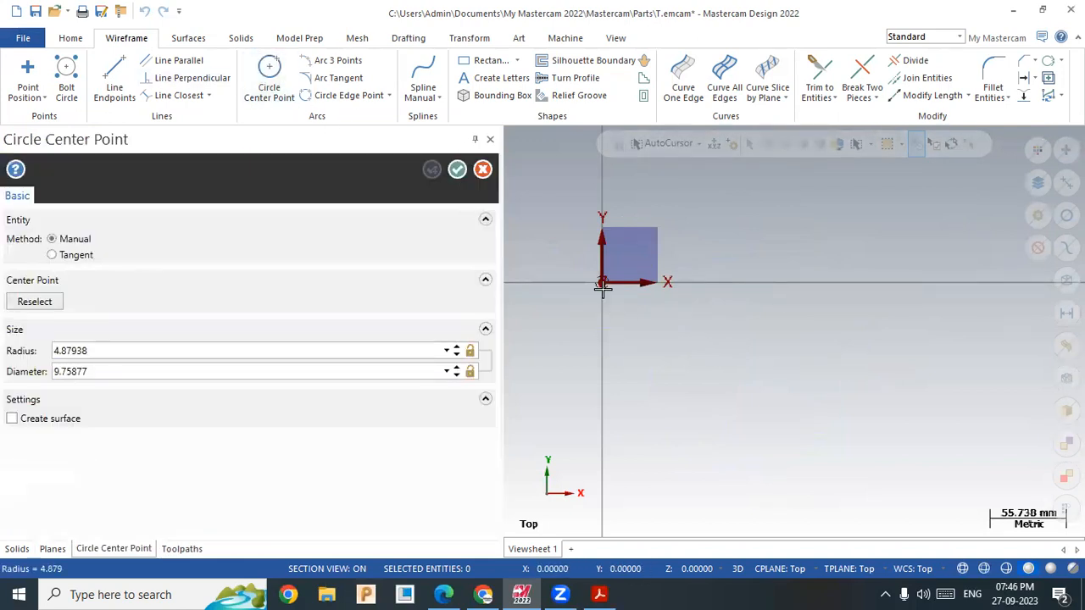
click(650, 332)
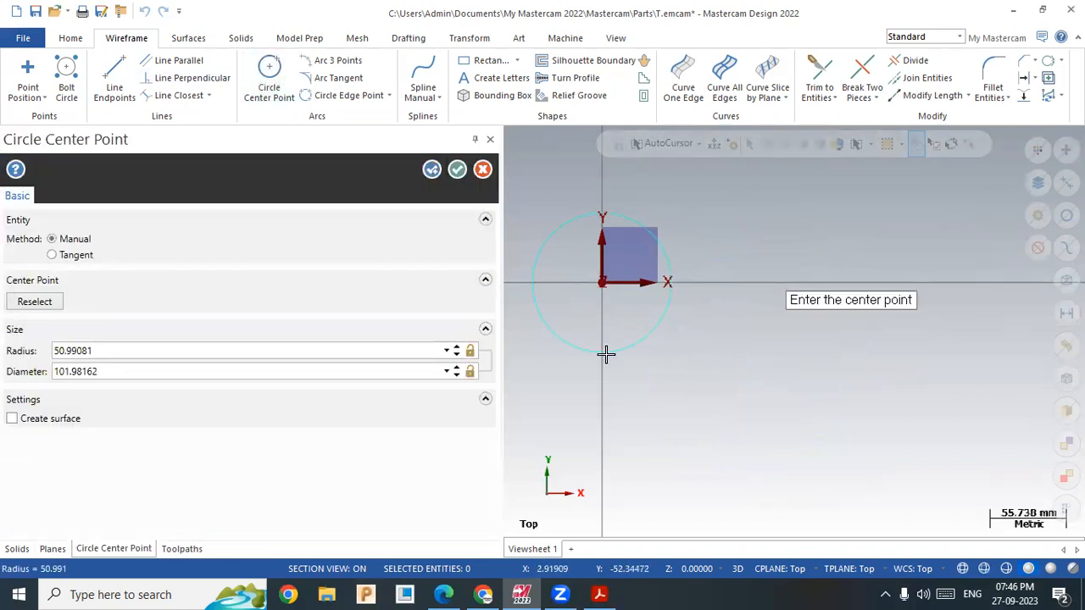
click(621, 299)
click(625, 317)
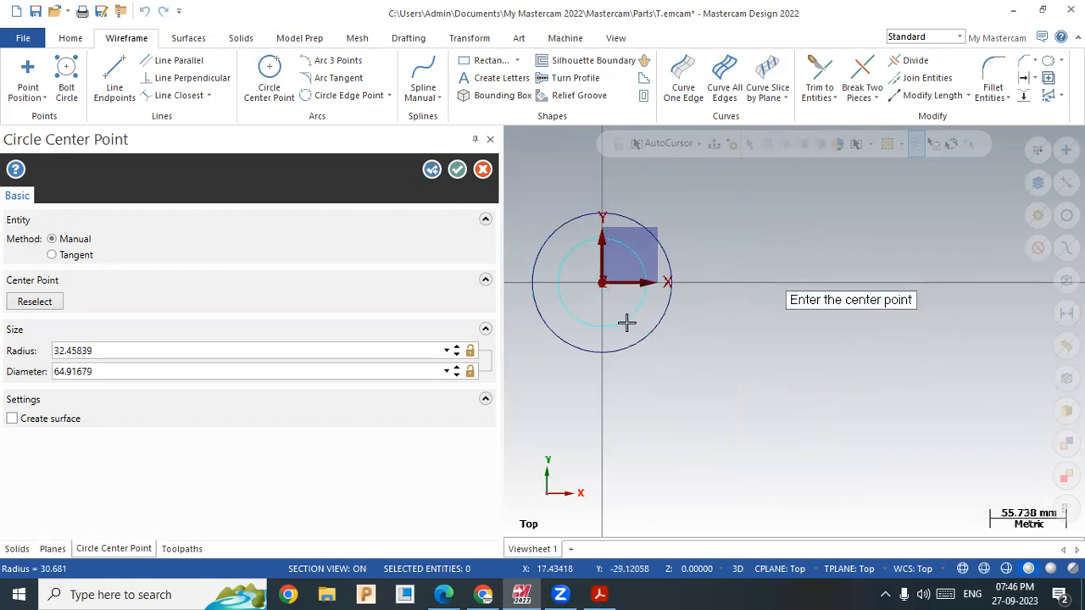
click(459, 174)
scroll(757, 288, up, 2)
scroll(843, 302, down, 2)
scroll(848, 302, up, 1)
scroll(852, 303, down, 1)
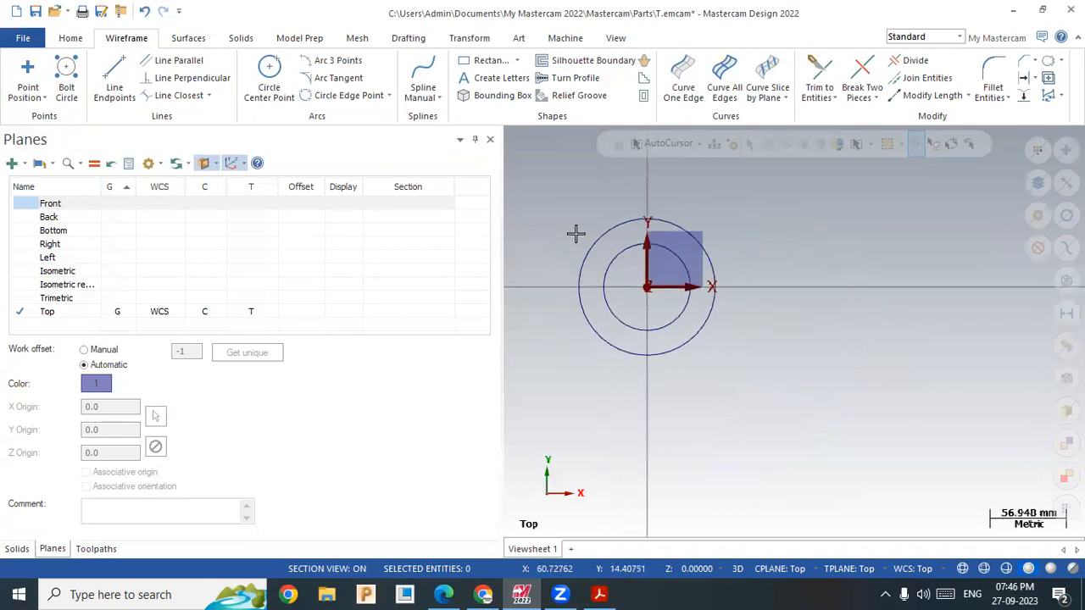
Step: Set the outer circle's wireframe colour to bright green
click(716, 270)
right_click(716, 272)
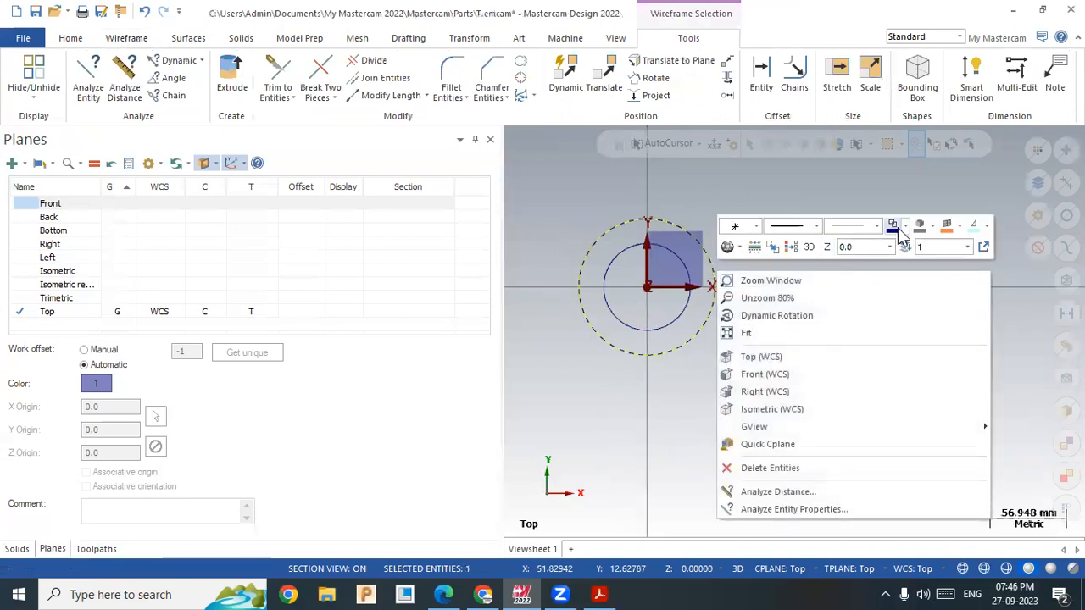
click(934, 231)
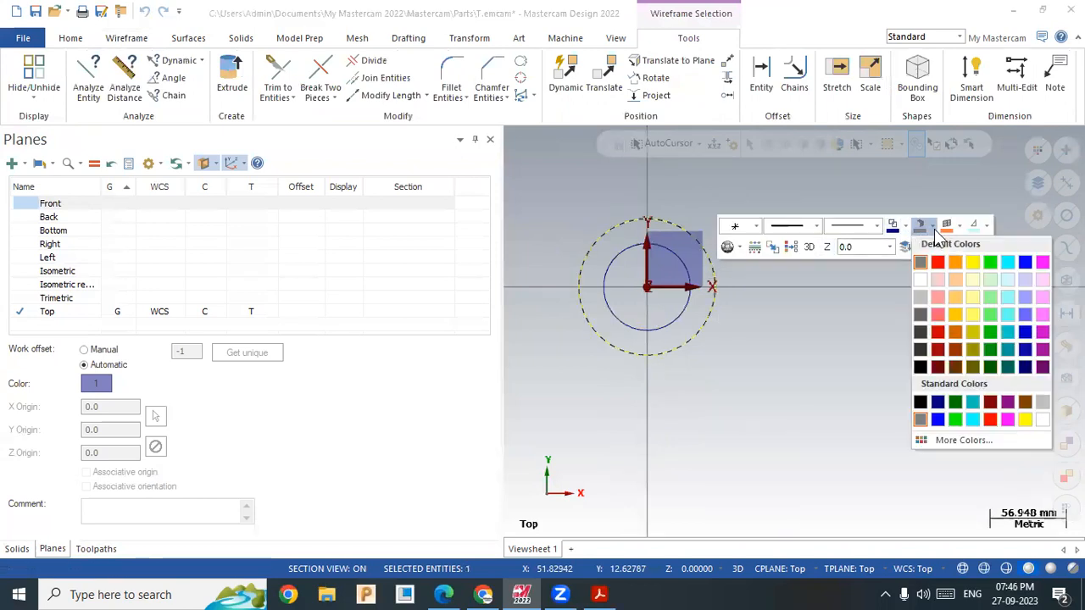
click(919, 231)
click(904, 227)
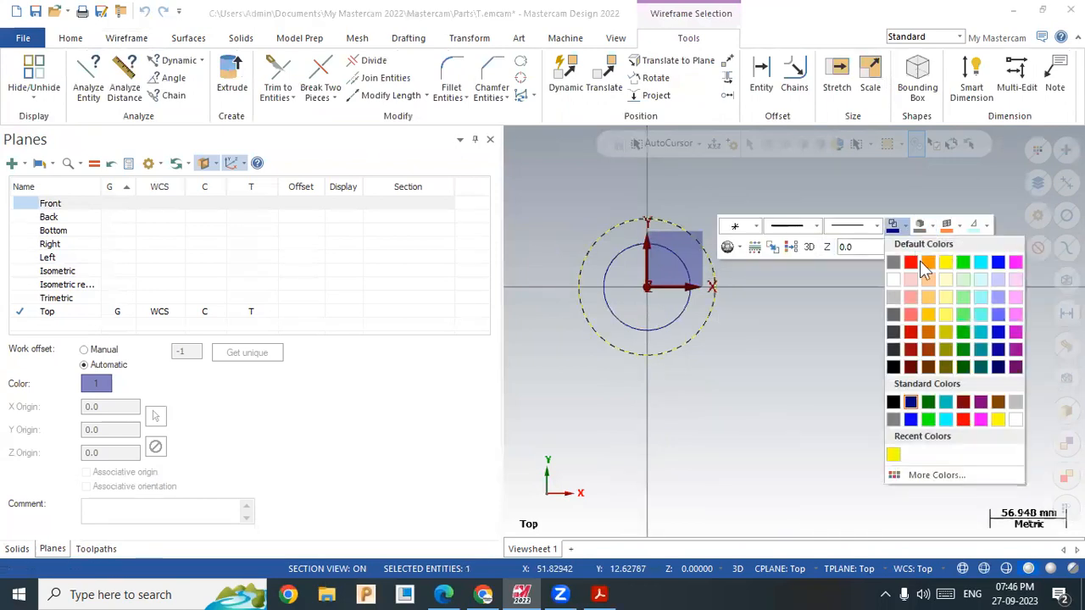
click(964, 265)
Step: Give the outer circle a thicker line width
click(691, 244)
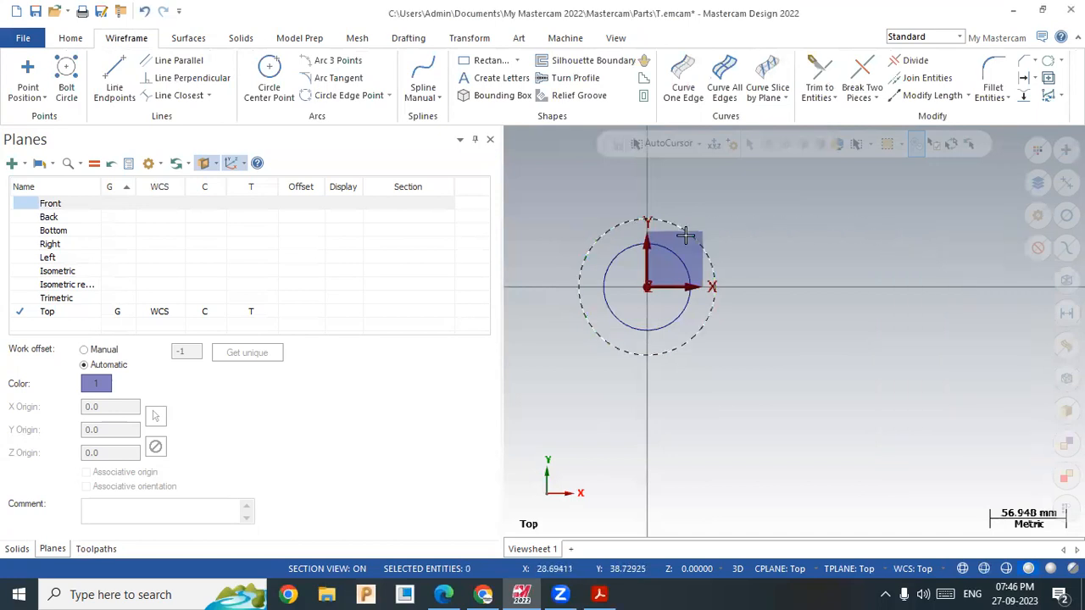
right_click(686, 236)
click(846, 191)
click(823, 257)
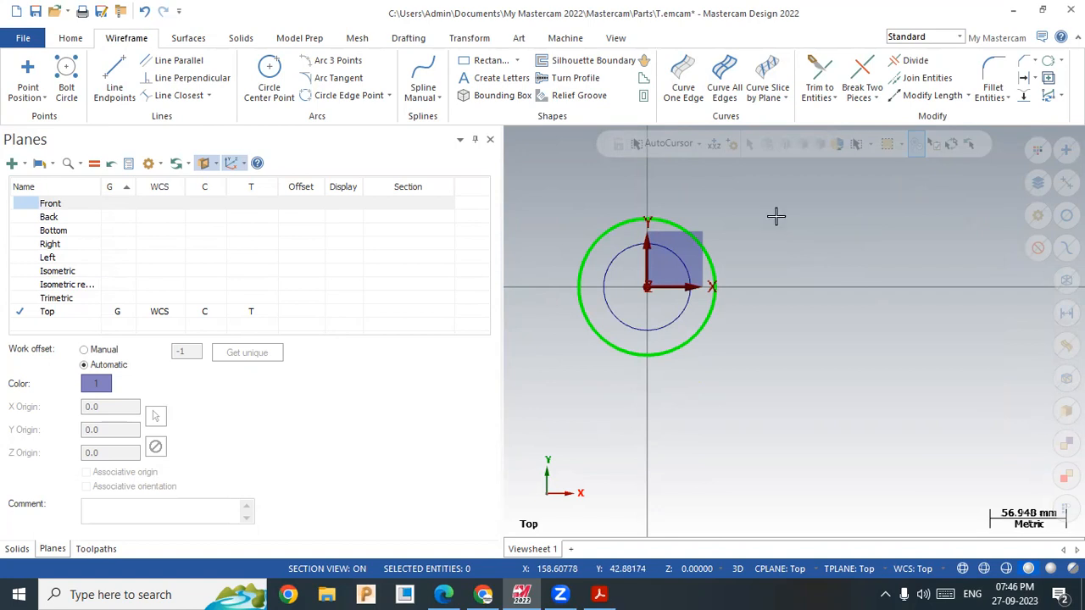
Step: Display the Levels manager
click(613, 39)
click(564, 39)
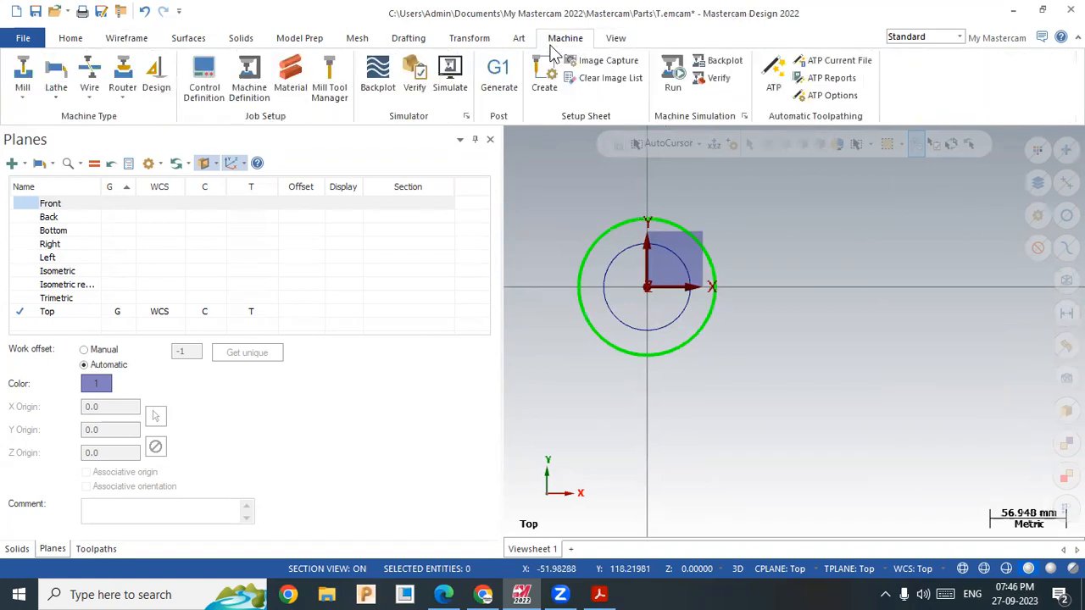
click(516, 41)
click(602, 40)
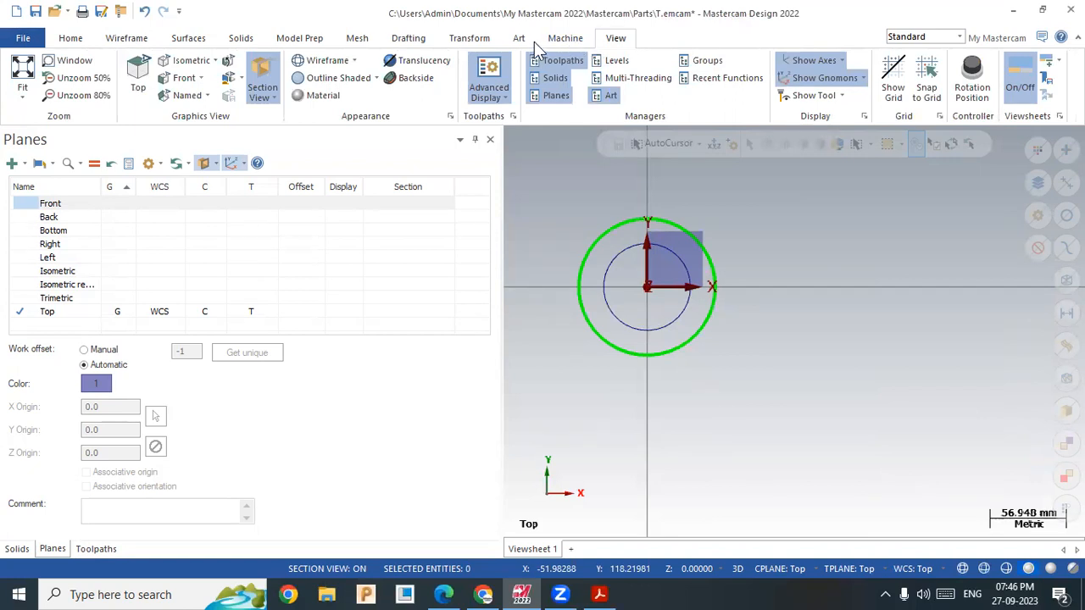
click(517, 40)
click(573, 39)
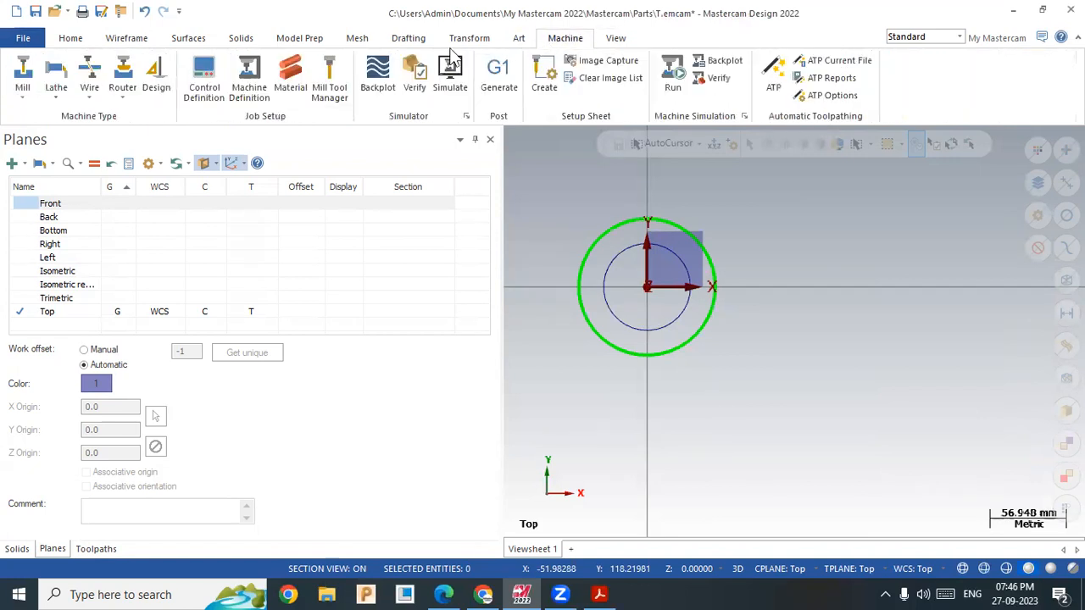
click(616, 40)
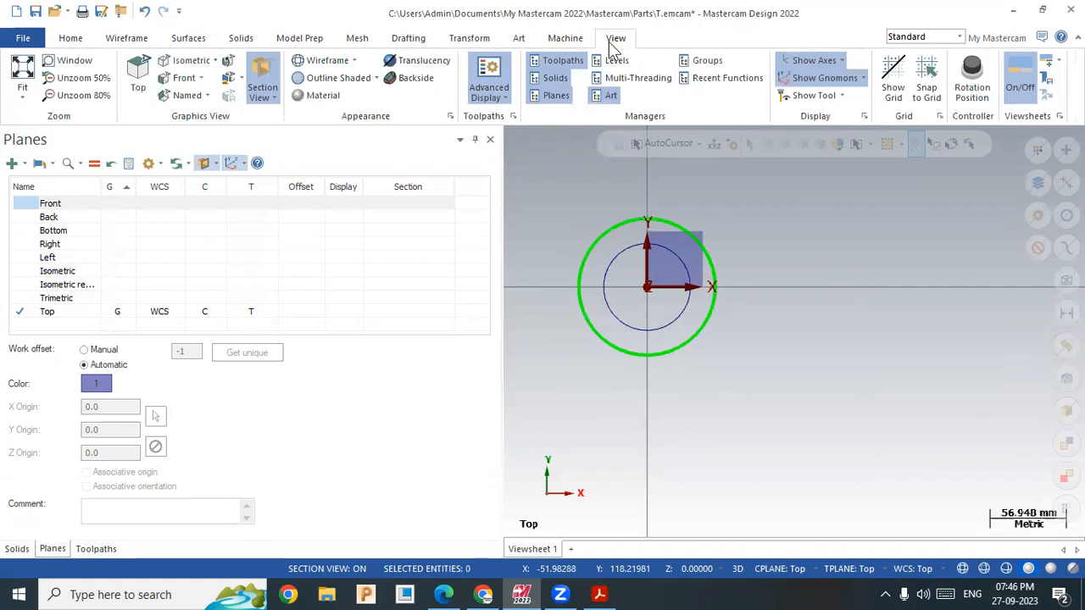
click(618, 62)
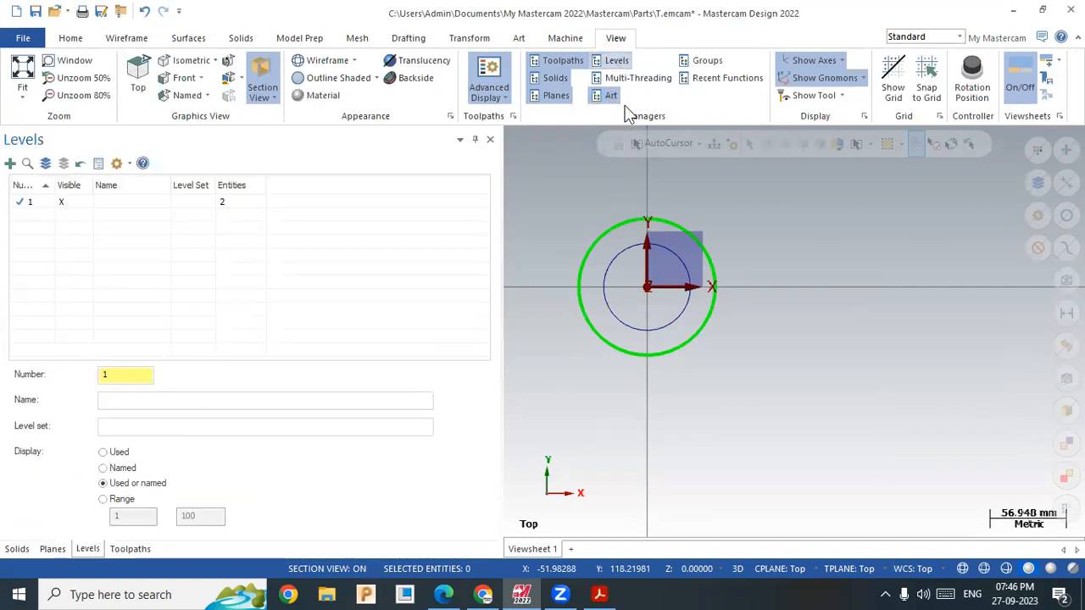
Step: Select both concentric circles and delete them
drag(800, 407, 558, 222)
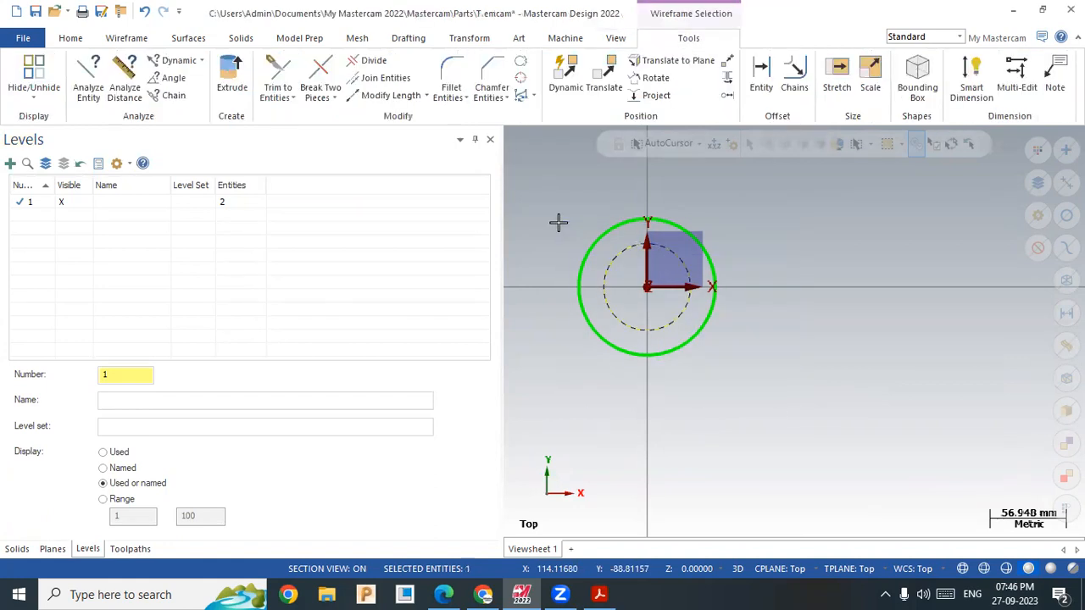
drag(748, 376, 685, 347)
click(686, 348)
key(Delete)
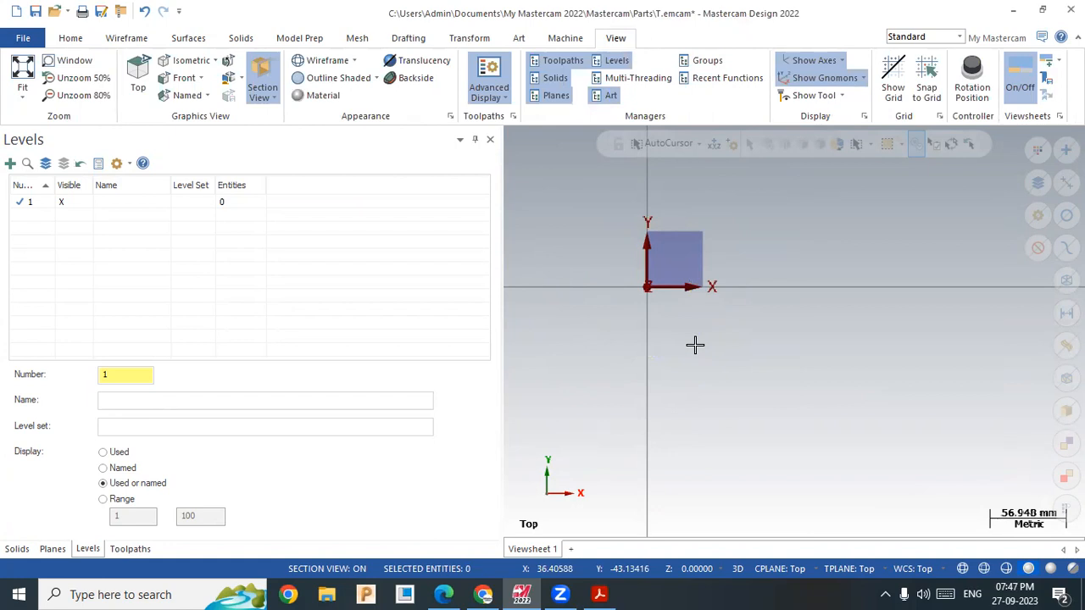
click(127, 39)
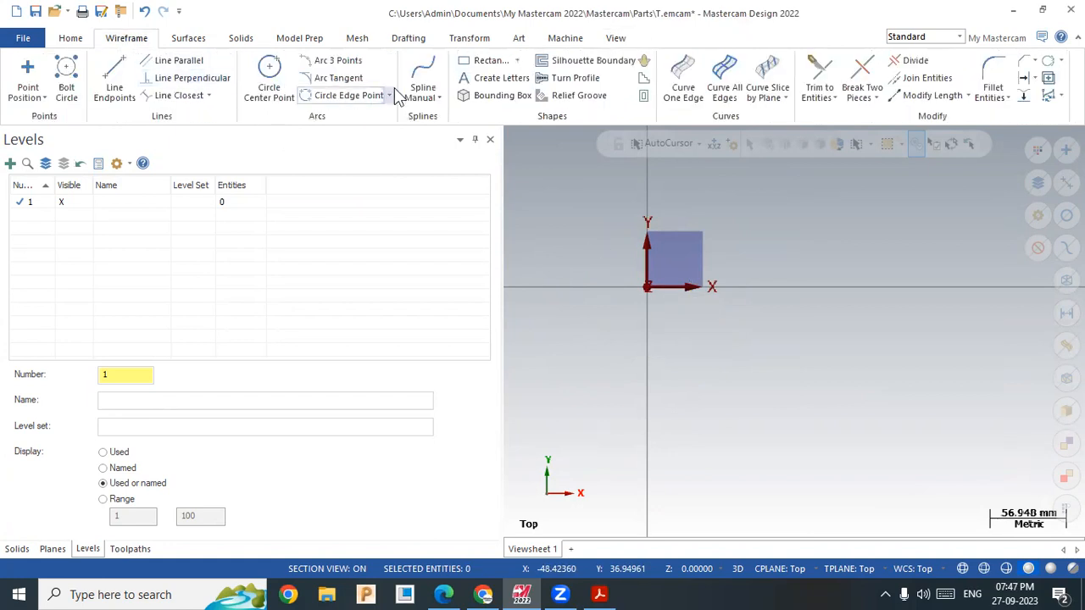
Step: Draw a rectangle on level 1 with its first corner at the origin and the second in the positive XY quadrant
click(488, 60)
click(647, 287)
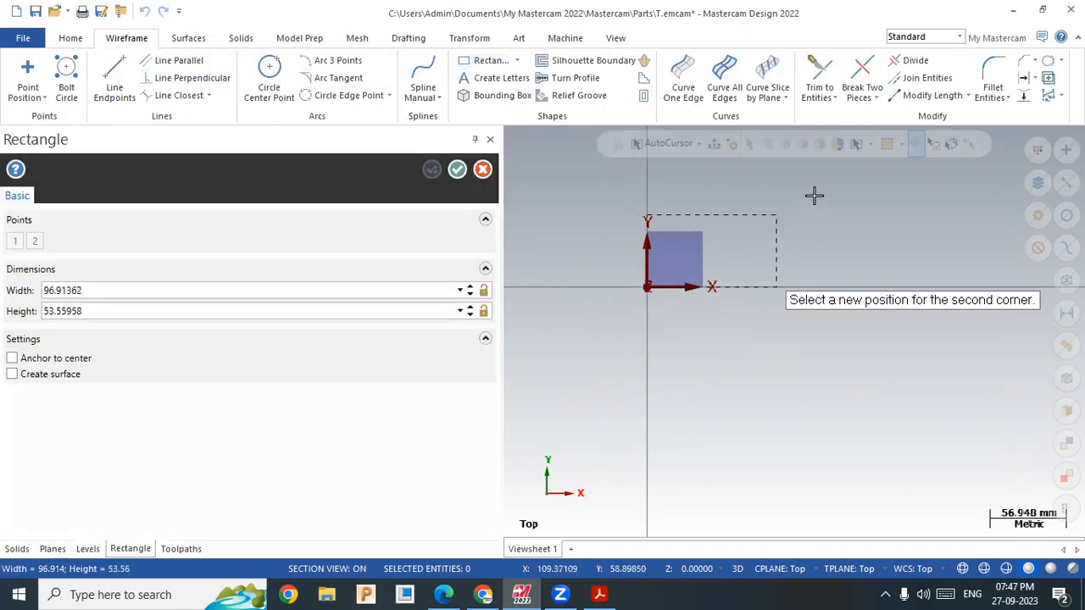
click(841, 185)
click(457, 168)
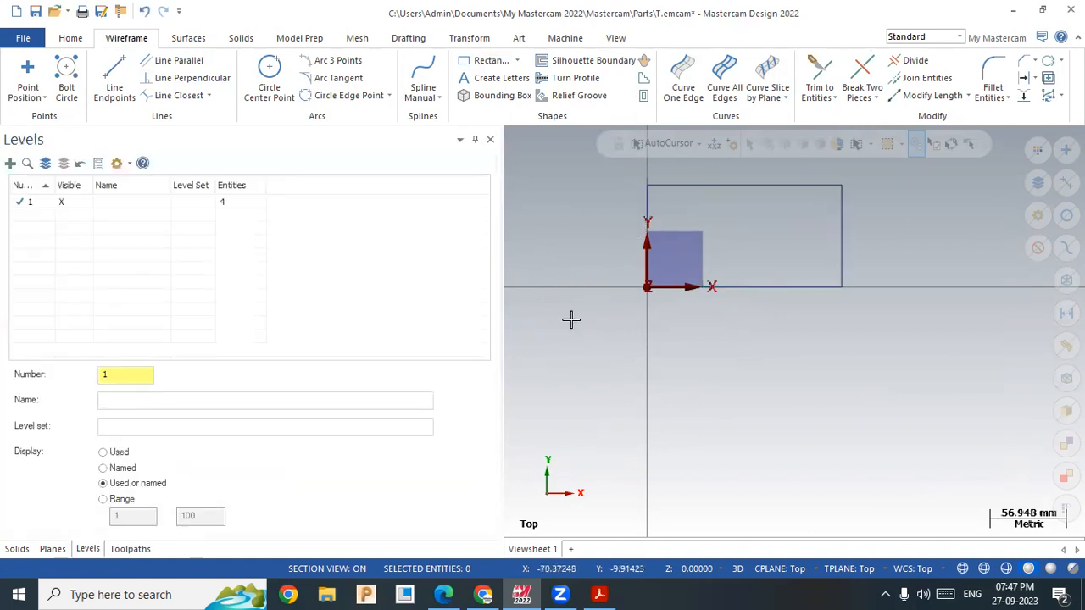
Step: Add level 2 and draw two narrow rectangles crossing the first rectangle's upper and lower edges, about 22 by 52 mm and 24 by 51 mm
scroll(570, 318, down, 3)
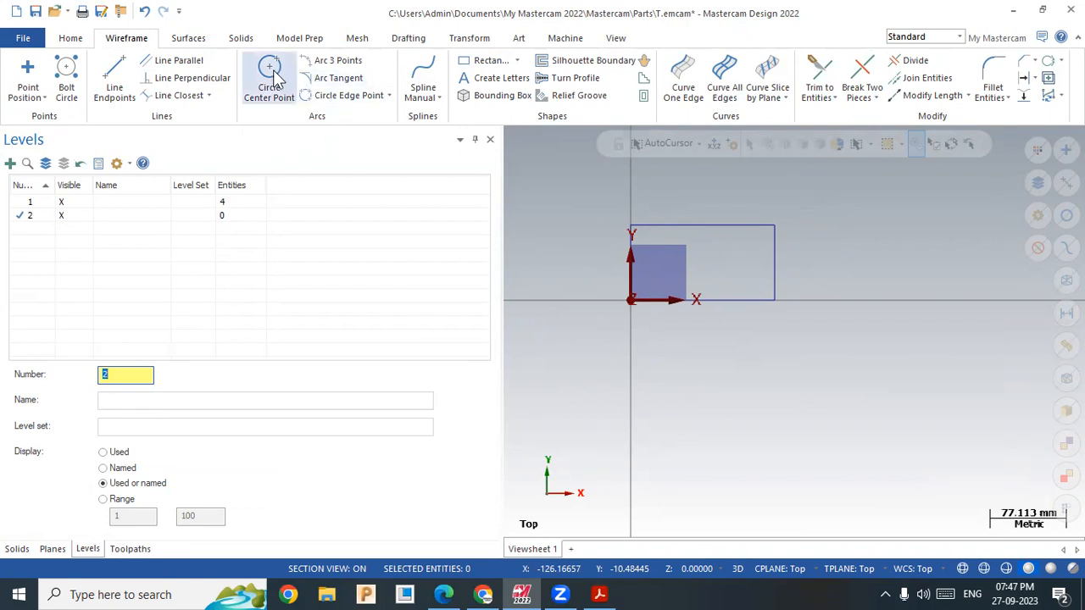
click(489, 61)
scroll(722, 236, up, 1)
click(748, 178)
click(774, 242)
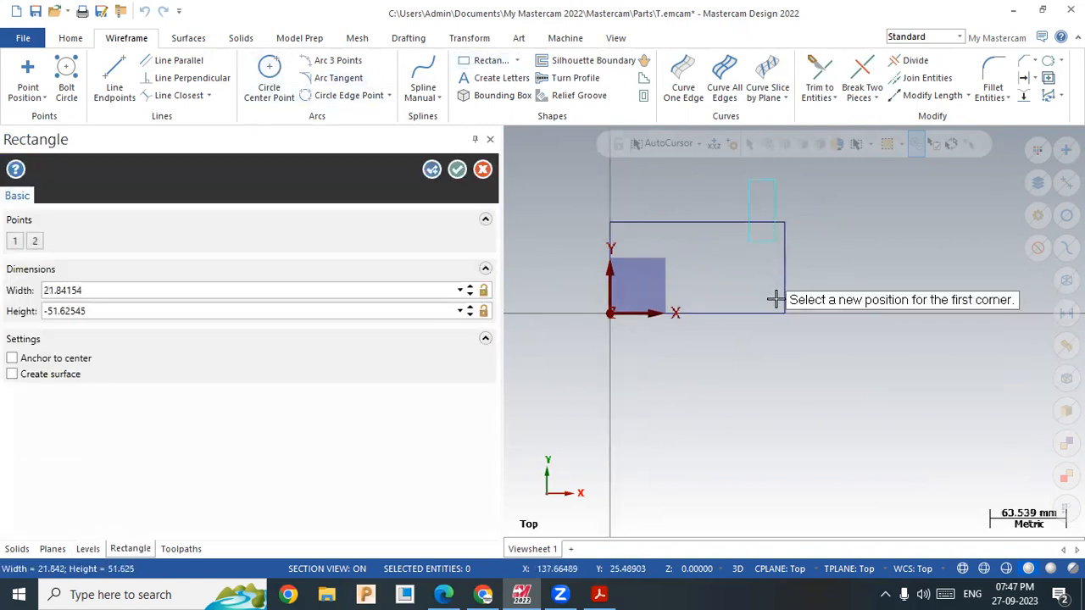
click(687, 293)
click(716, 355)
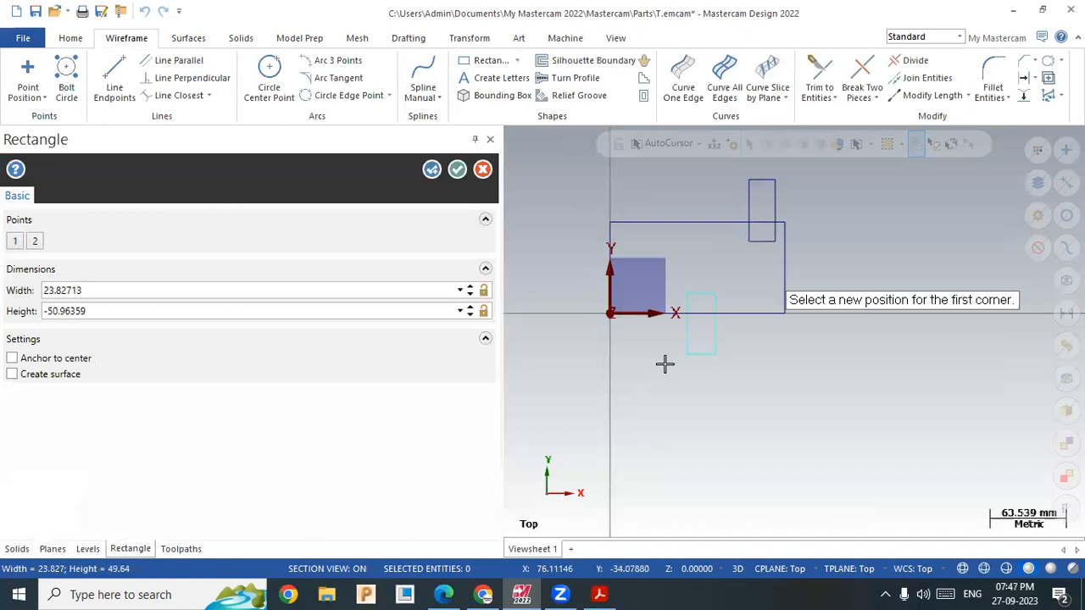
click(457, 169)
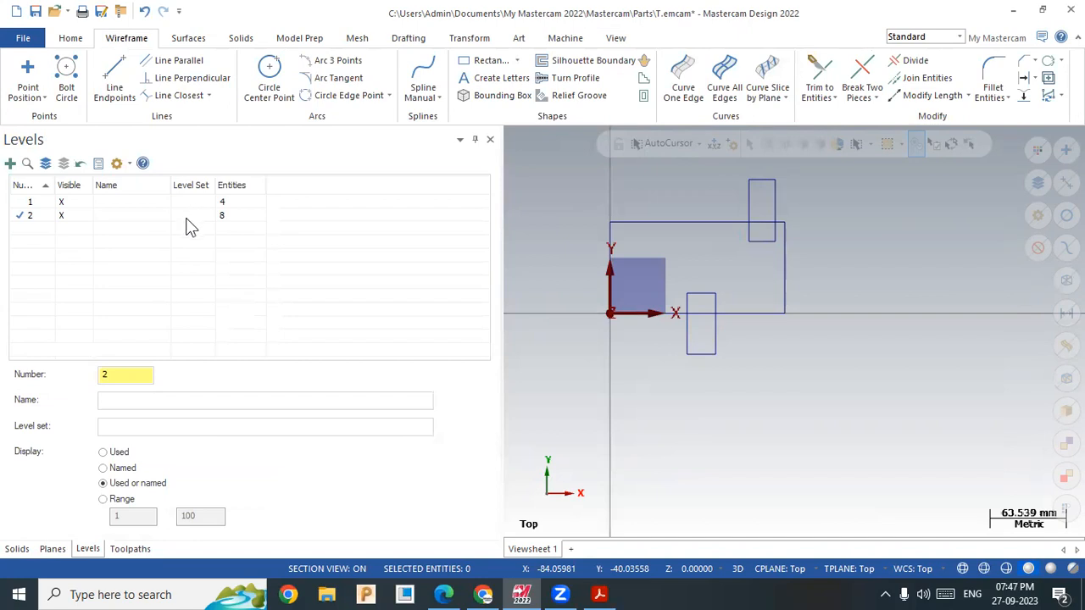
Step: Add level 3 and draw a large rectangle on it, overlapping the level 1 rectangle and enclosing the lower narrow one
scroll(669, 216, up, 3)
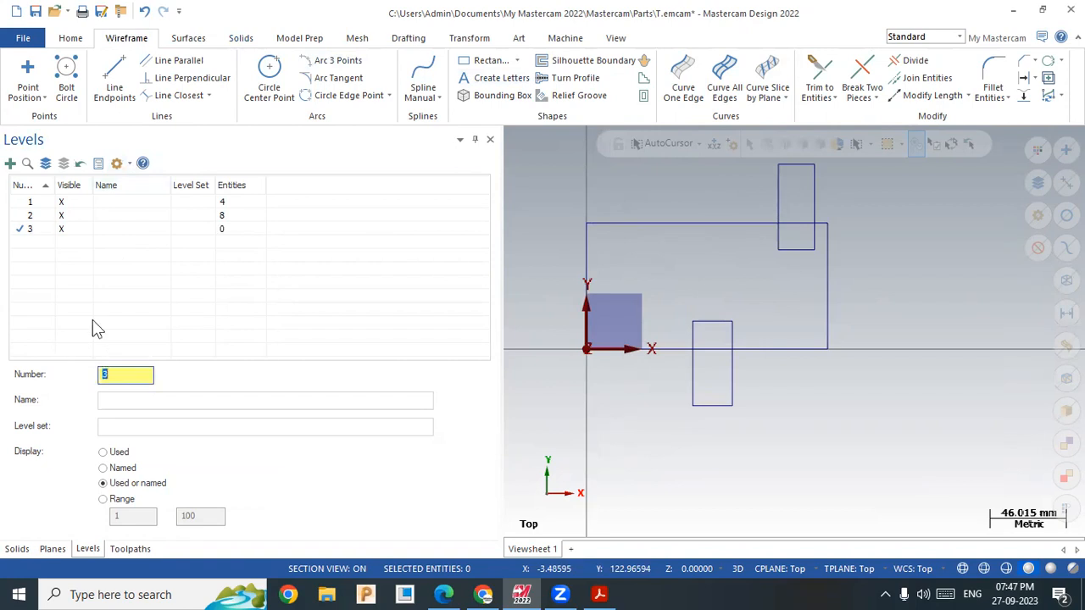
click(483, 60)
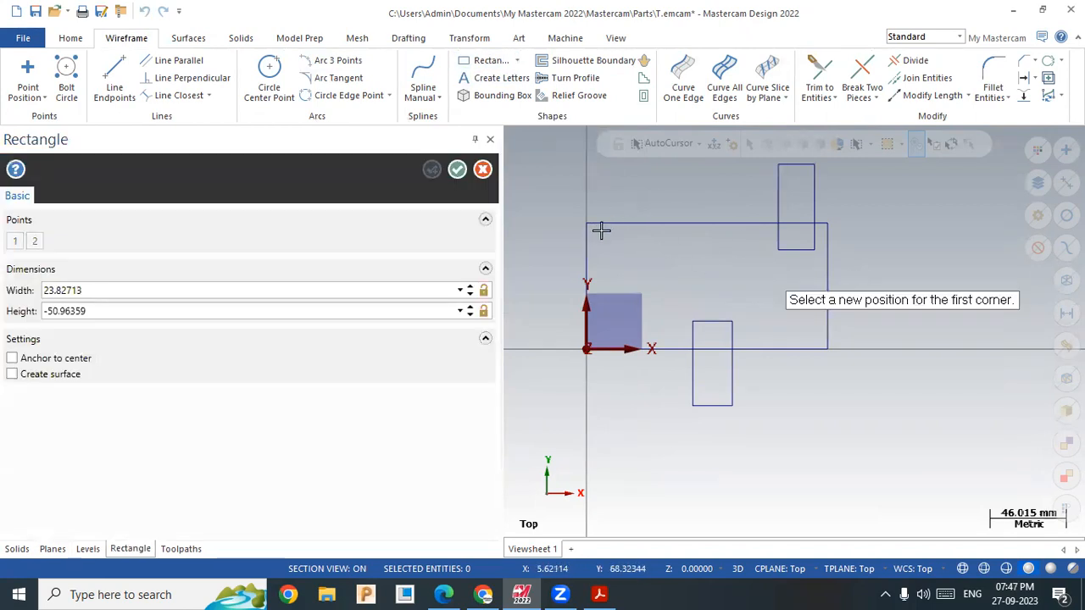
click(576, 208)
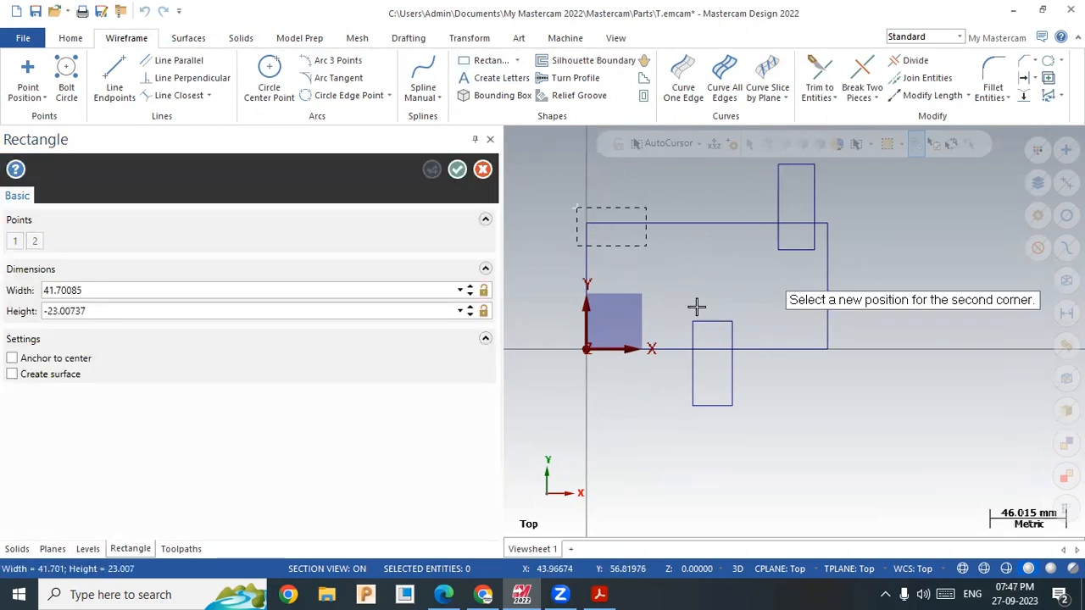
click(761, 421)
click(456, 169)
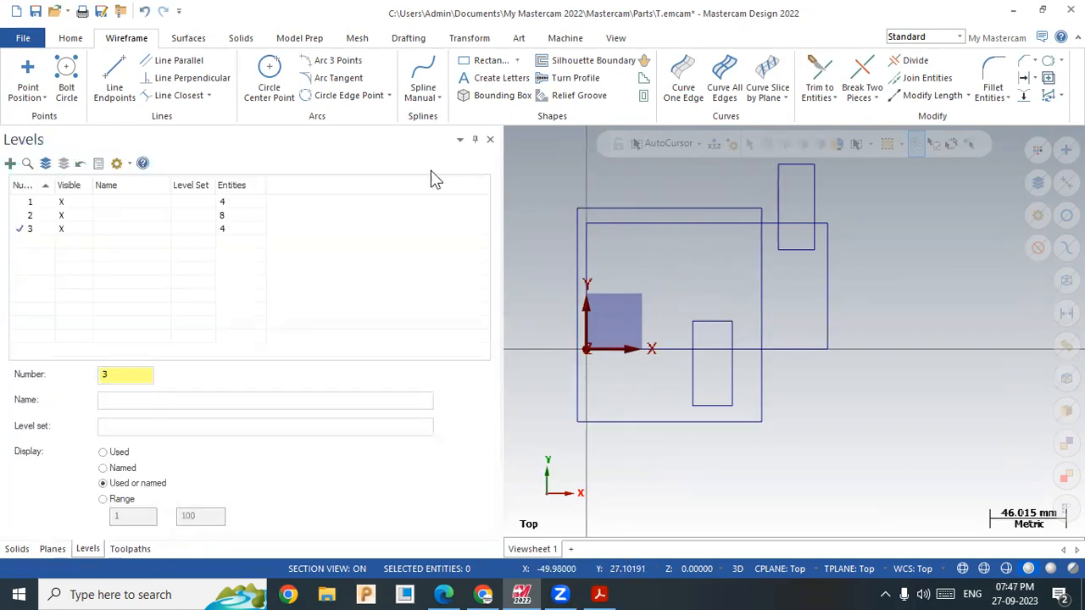
Step: Toggle the visibility of levels 1, 2 and 3 off and on to check which geometry each level holds
click(62, 231)
click(63, 216)
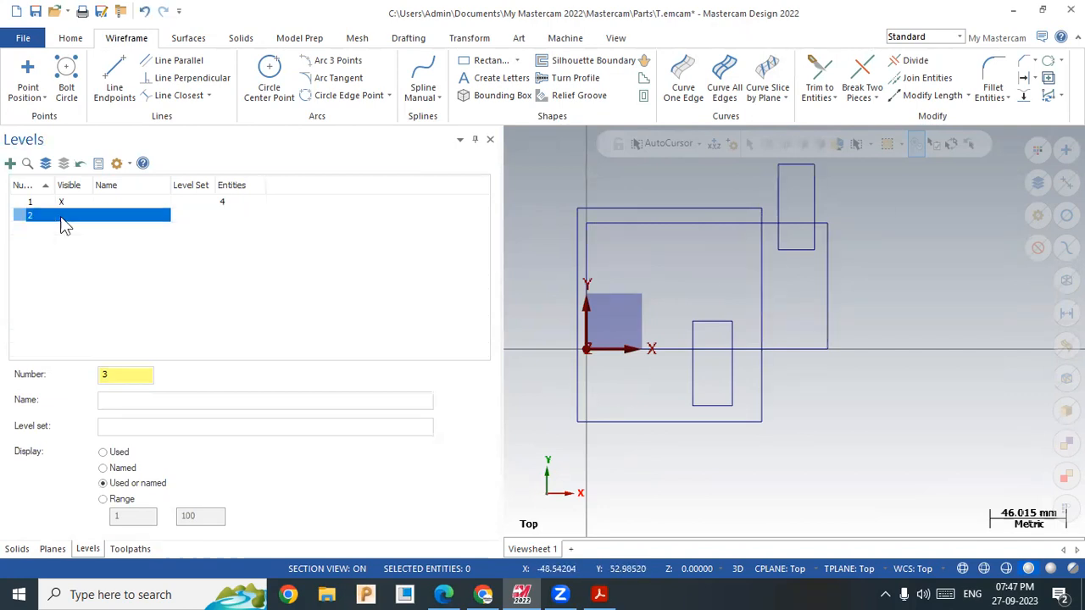
click(60, 202)
click(61, 205)
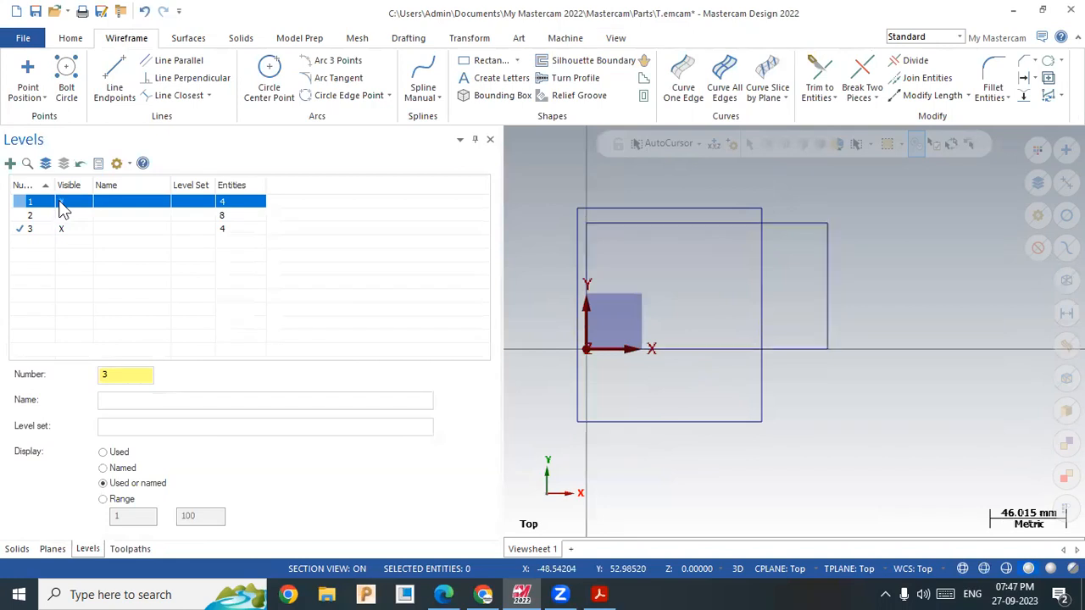
click(66, 216)
click(66, 217)
click(66, 216)
click(67, 214)
click(67, 215)
click(67, 206)
click(66, 207)
click(66, 207)
click(66, 209)
click(70, 229)
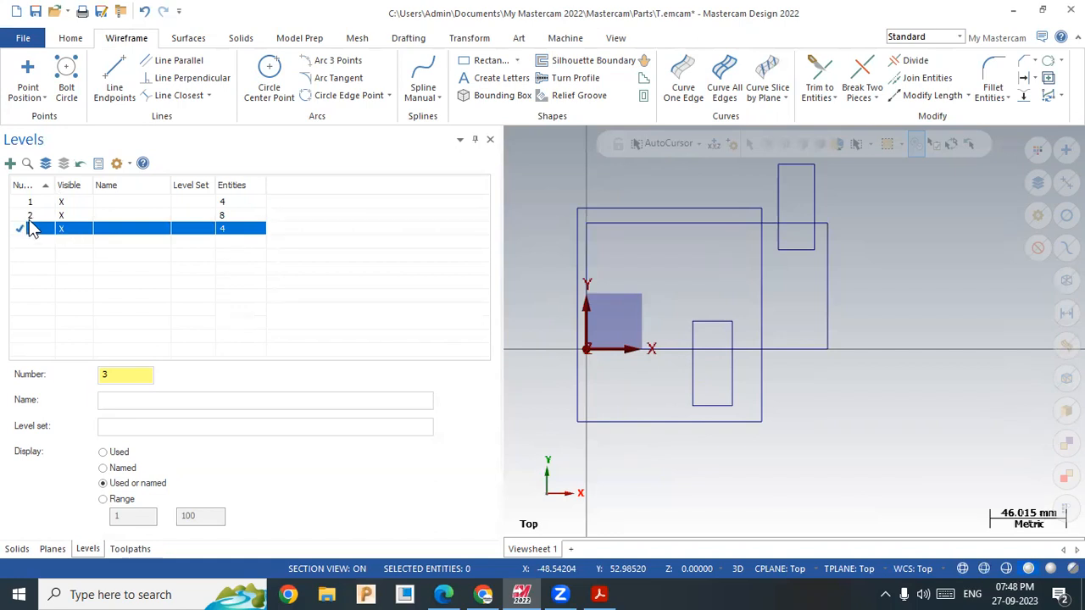
Step: Make level 2 the active level, and toggle level 3's visibility off and on
click(29, 219)
click(61, 227)
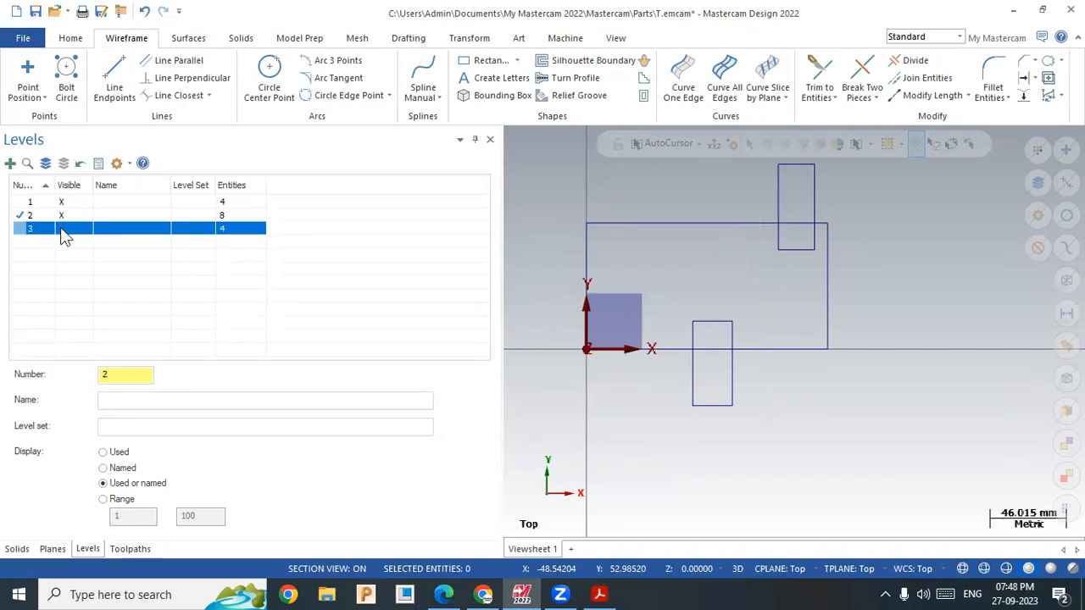
click(63, 218)
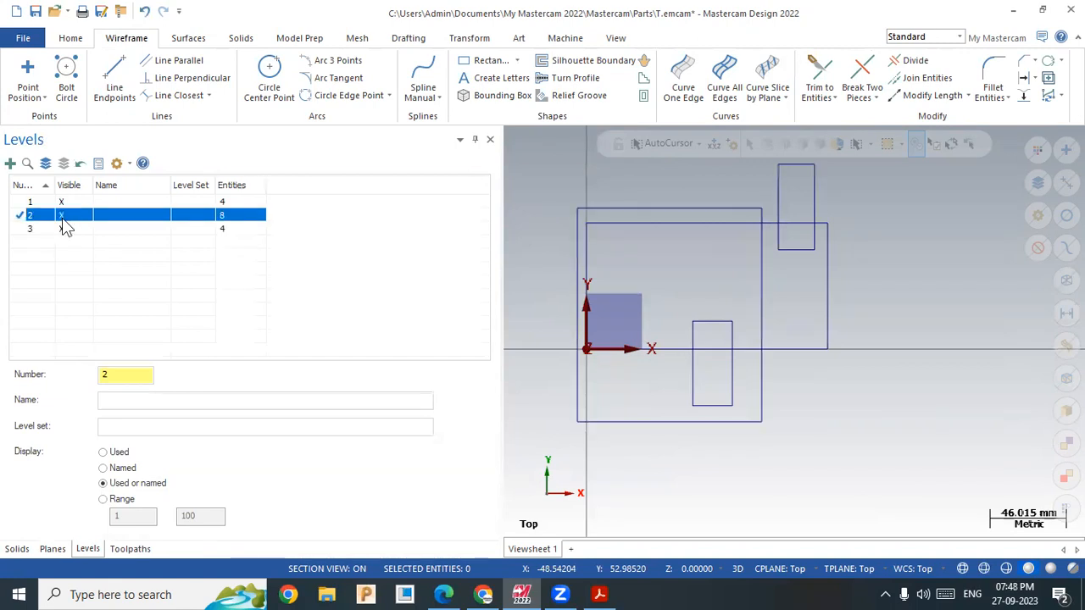
click(601, 595)
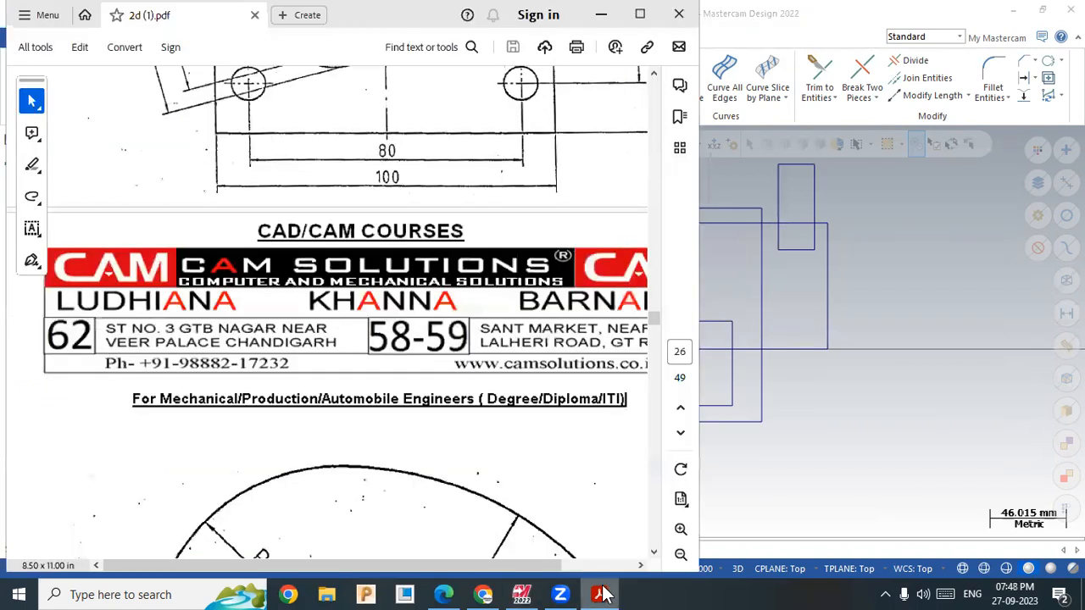
click(601, 595)
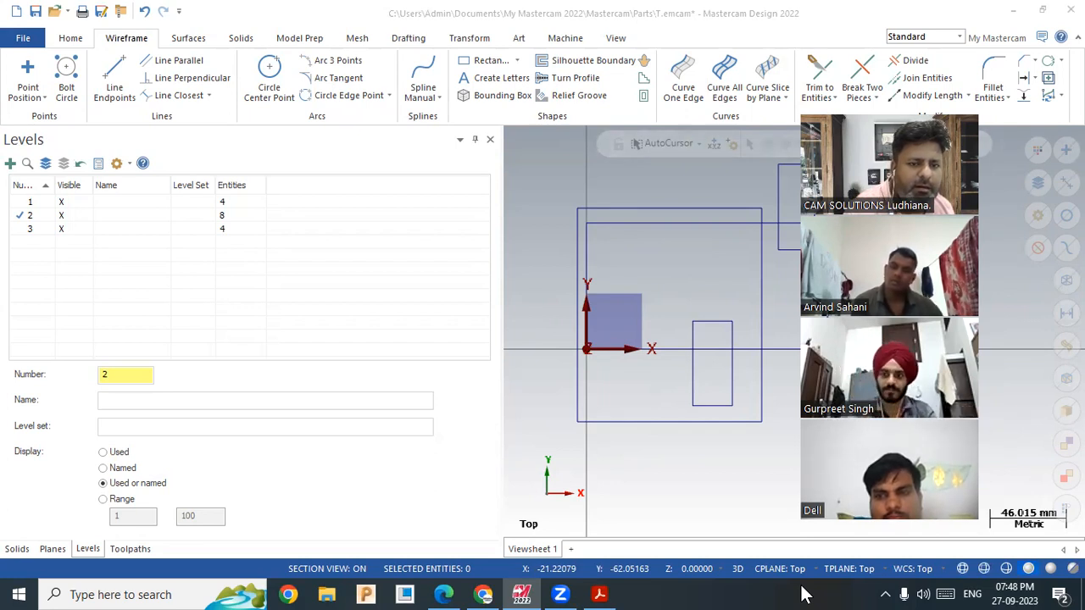
scroll(605, 283, down, 2)
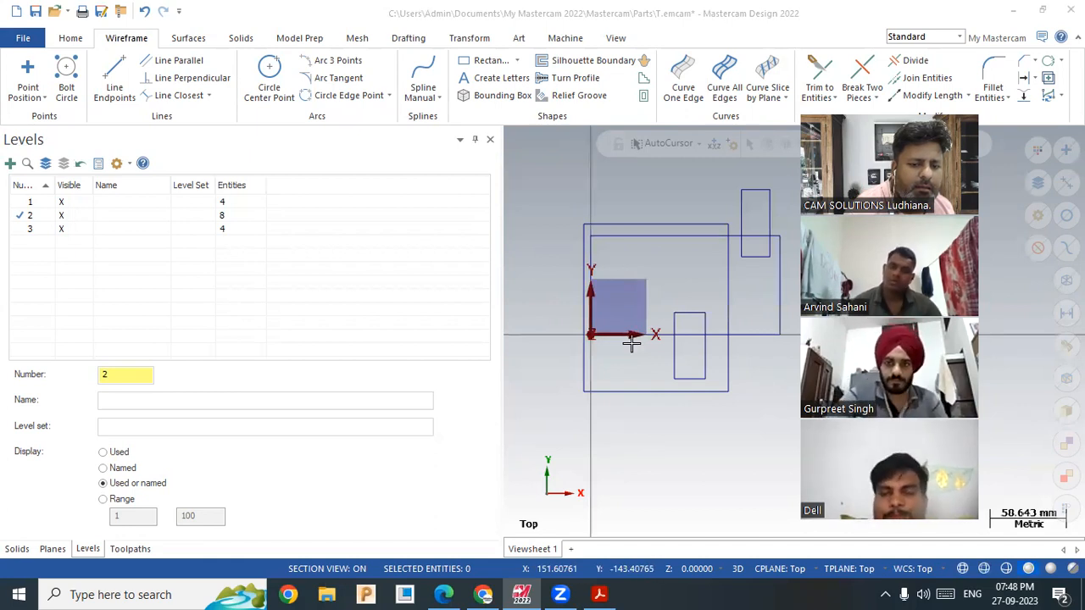
scroll(670, 331, up, 3)
scroll(721, 322, down, 2)
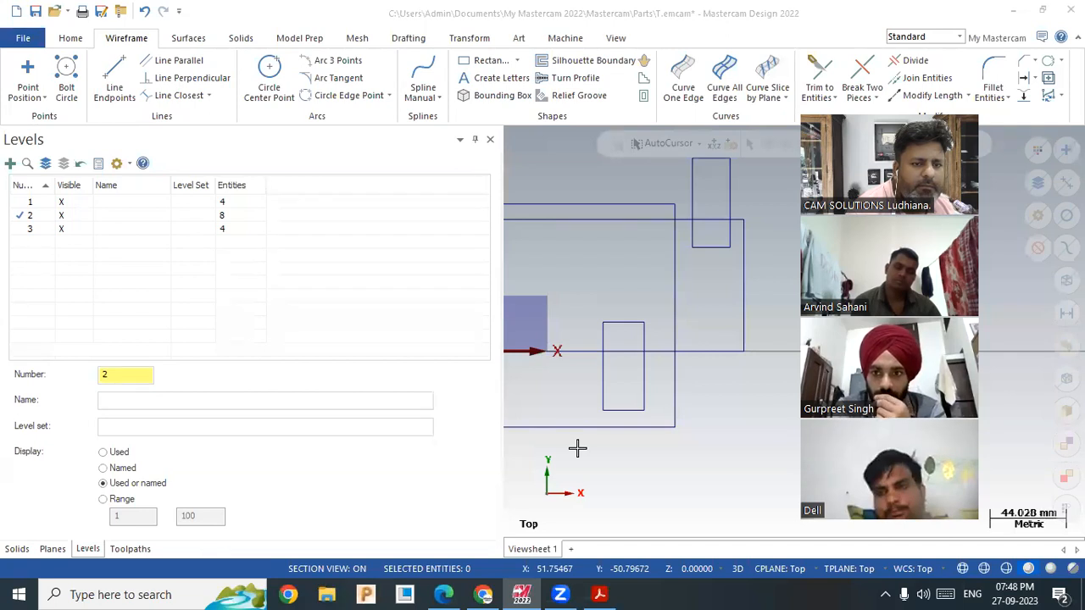
scroll(666, 317, down, 3)
scroll(718, 364, up, 1)
scroll(716, 364, down, 2)
scroll(710, 361, up, 1)
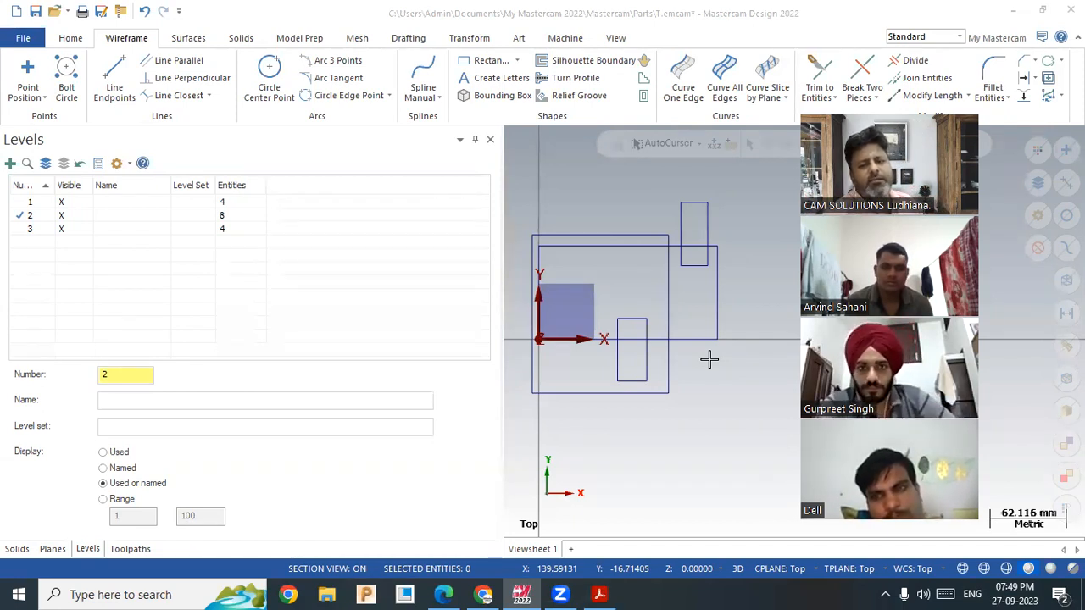
Step: Close the Levels, Toolpaths, Planes and Solids managers
click(489, 142)
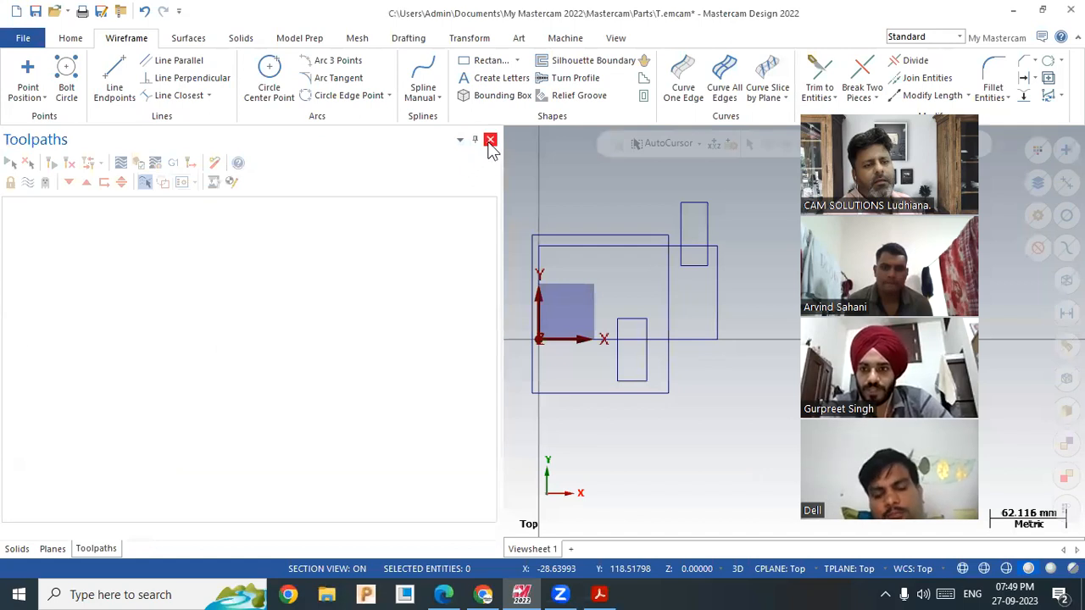
click(489, 142)
click(489, 141)
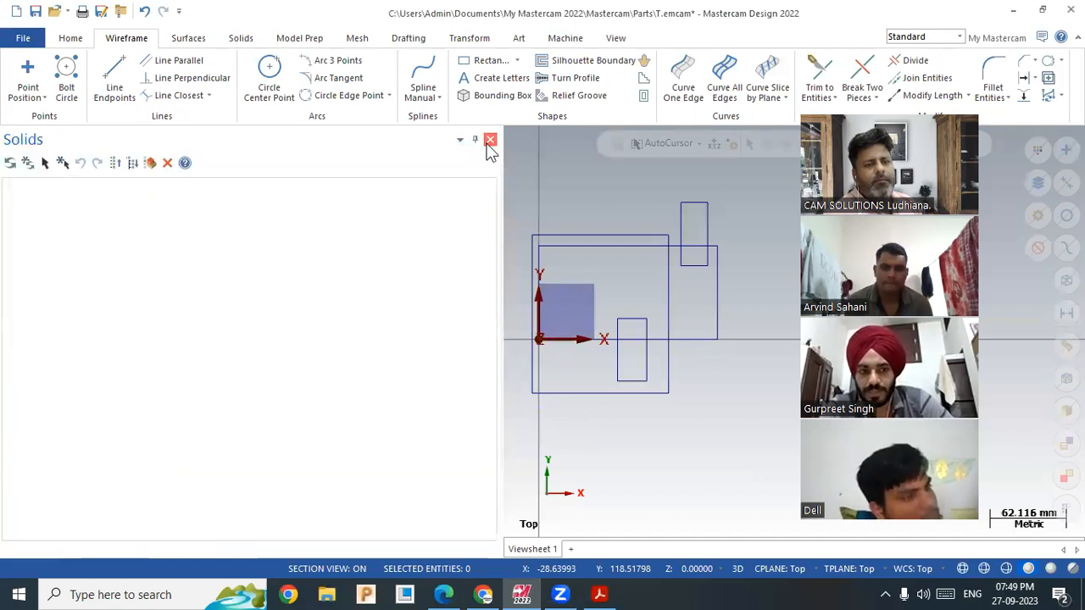
click(489, 142)
Step: Display the Toolpaths and Solids managers again
click(616, 39)
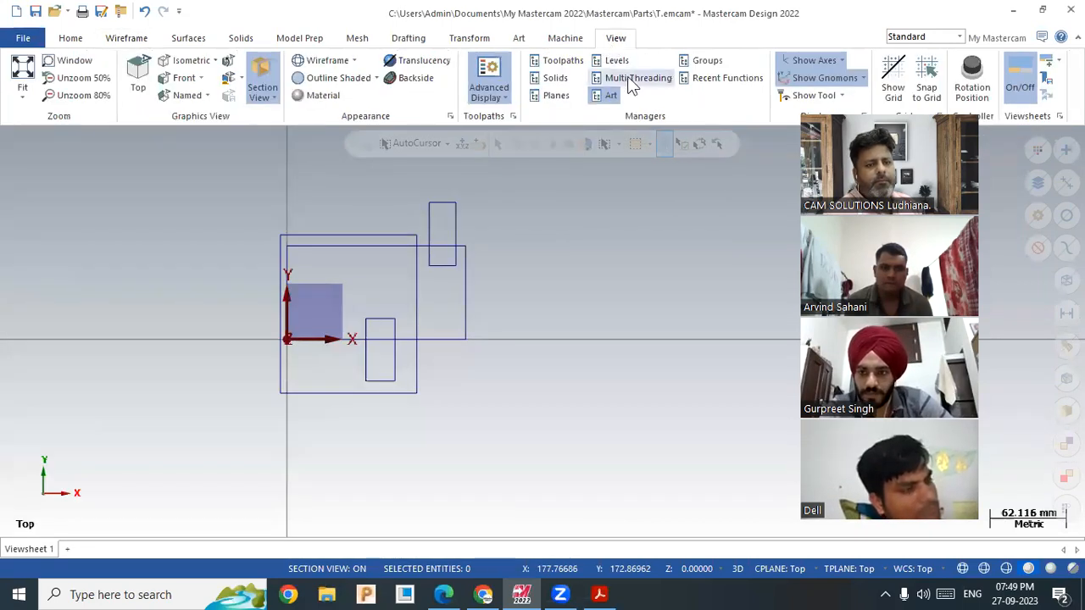
click(555, 61)
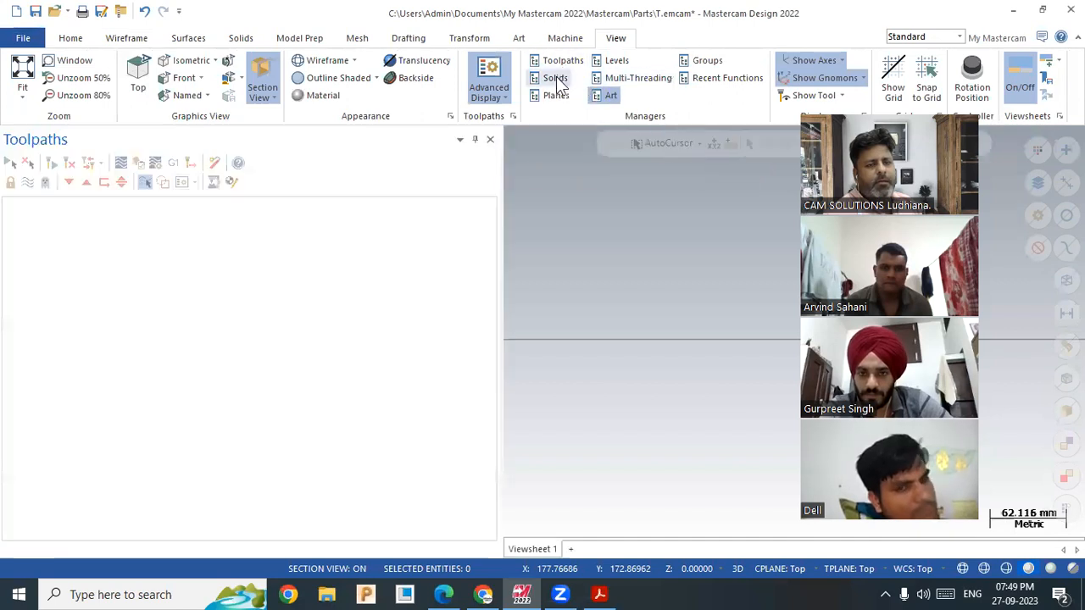
click(556, 77)
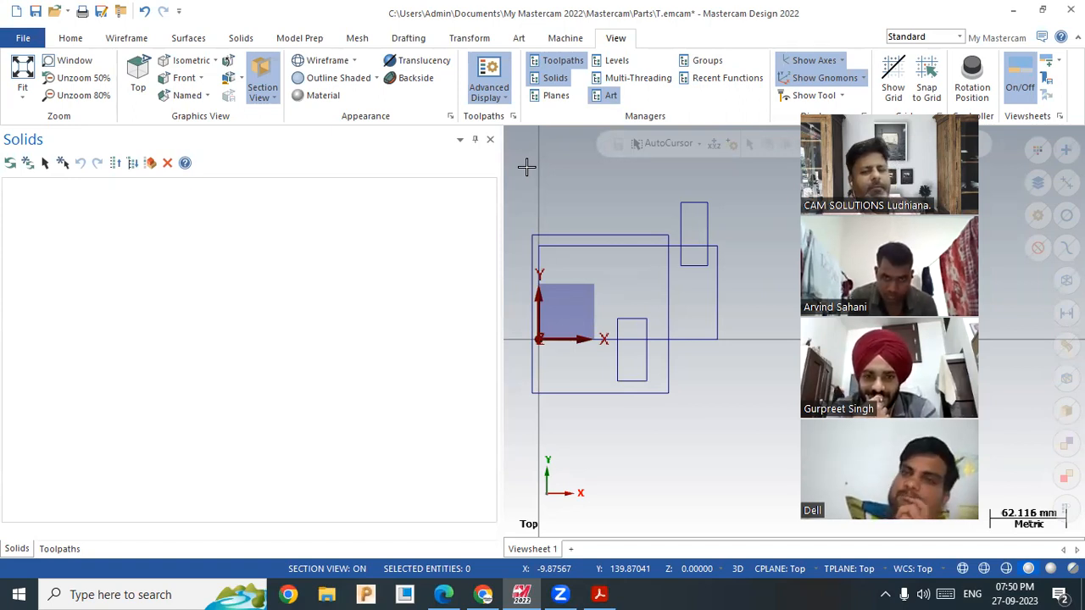
Step: Close the Solids manager and narrow the Toolpaths manager to enlarge the graphics area
scroll(617, 291, up, 1)
scroll(663, 260, down, 2)
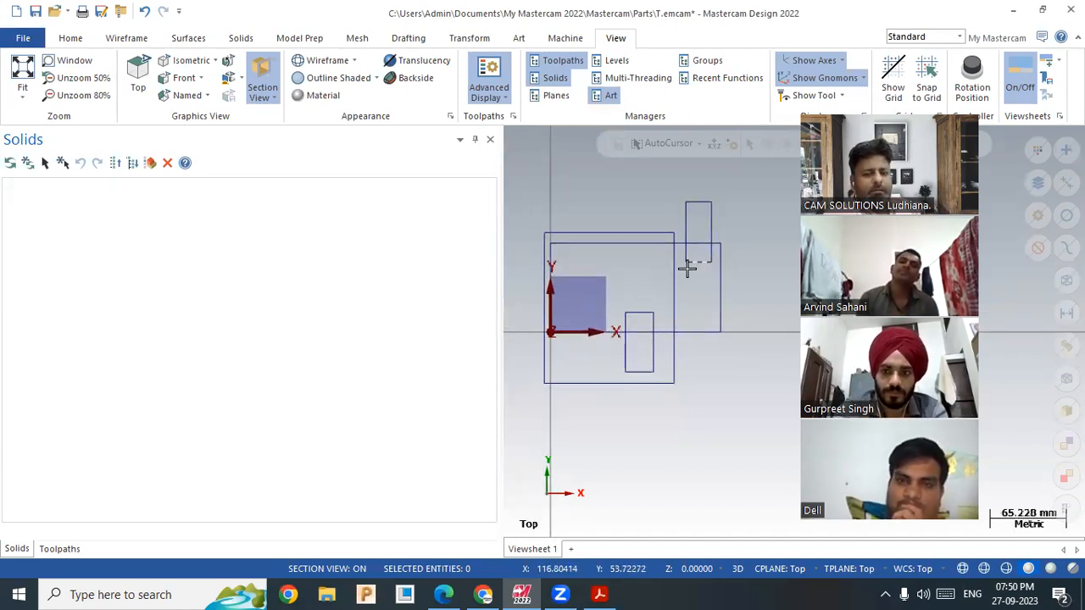
click(490, 140)
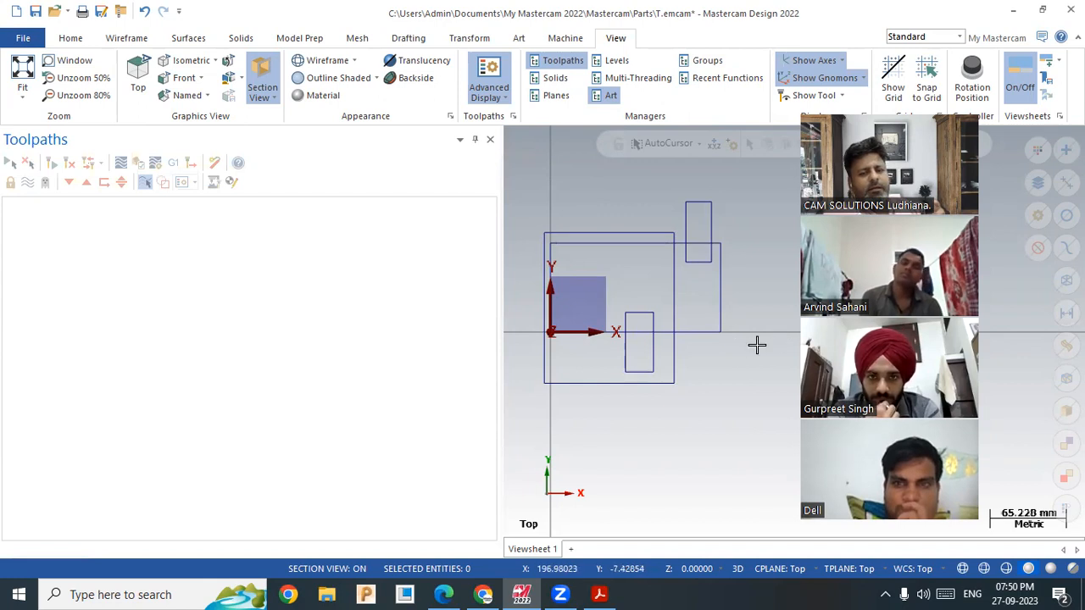
scroll(581, 298, up, 1)
scroll(583, 298, up, 1)
scroll(667, 320, down, 1)
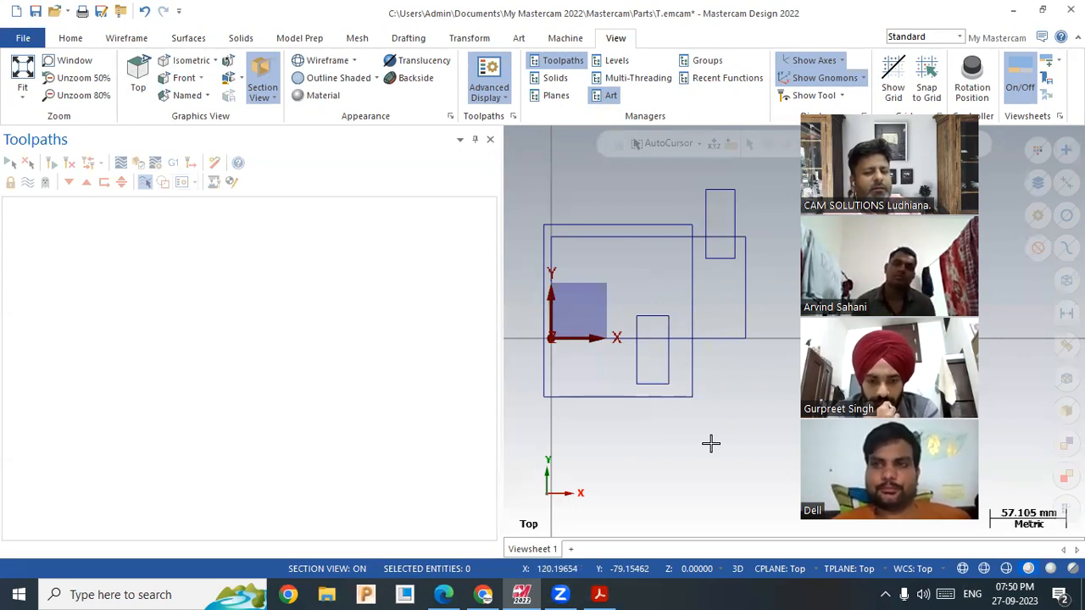
drag(499, 213, 312, 215)
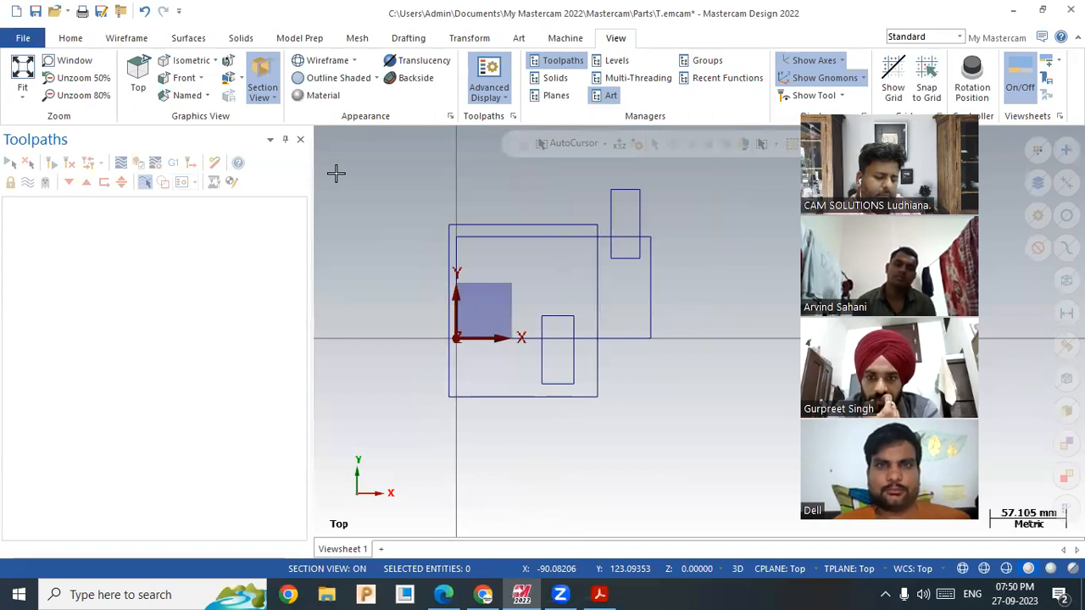
Step: Bring up the machine type, job setup and simulation commands
scroll(583, 241, up, 2)
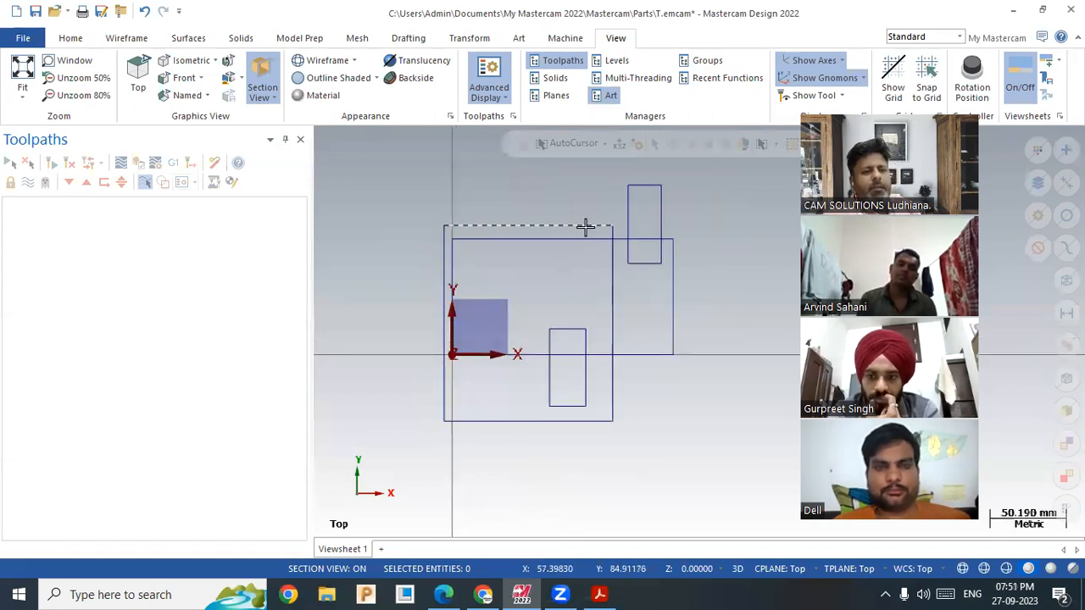
scroll(593, 297, up, 1)
scroll(537, 262, down, 2)
scroll(538, 262, up, 3)
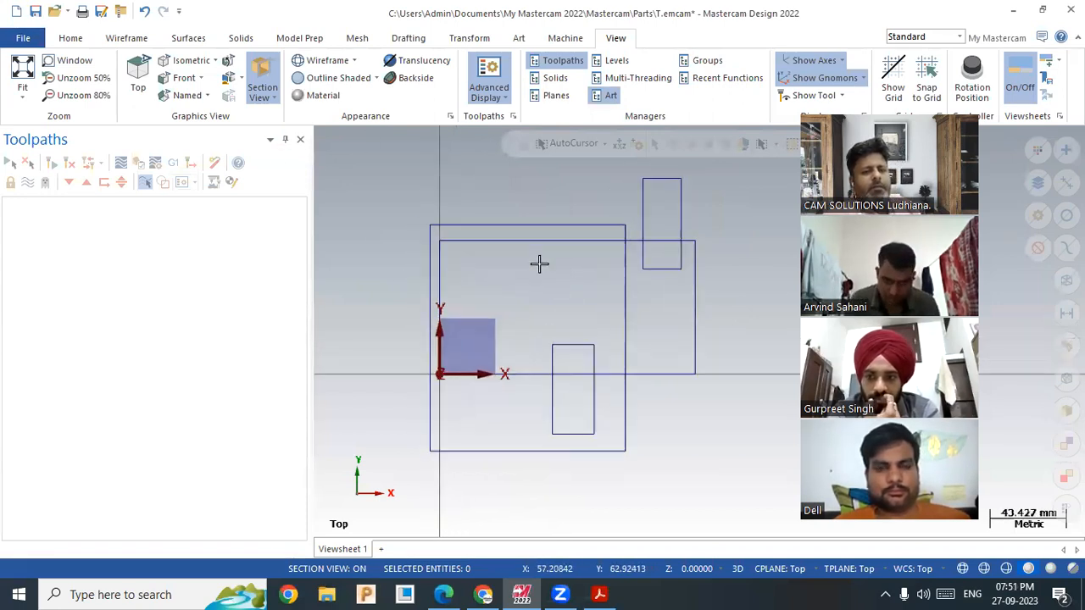
click(581, 41)
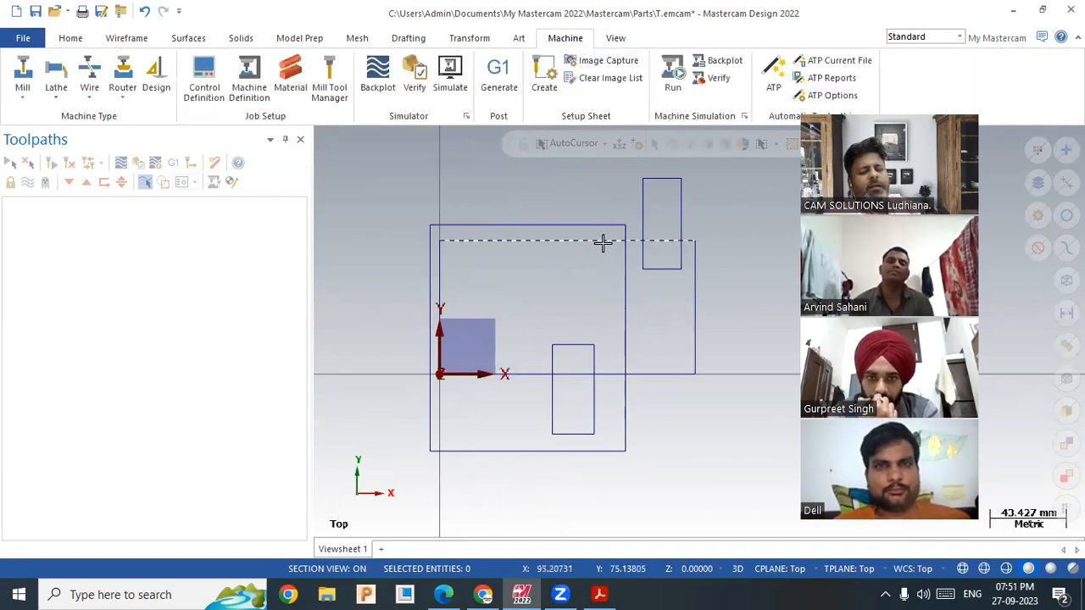